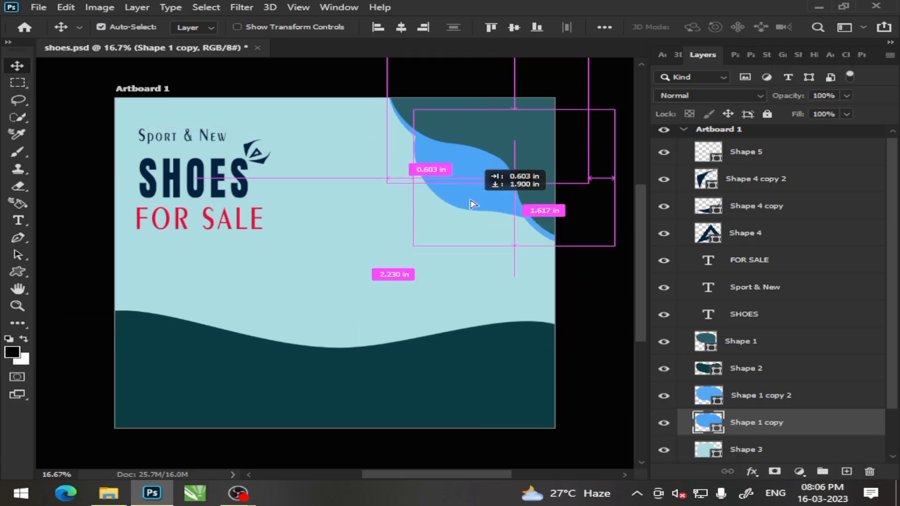
# Step: Move the blue wave shape up and right, and give its copy a black fill
pyautogui.moveTo(474, 204)
pyautogui.mouseDown()
pyautogui.moveTo(501, 170)
pyautogui.moveTo(459, 150)
pyautogui.moveTo(472, 172)
pyautogui.mouseUp()
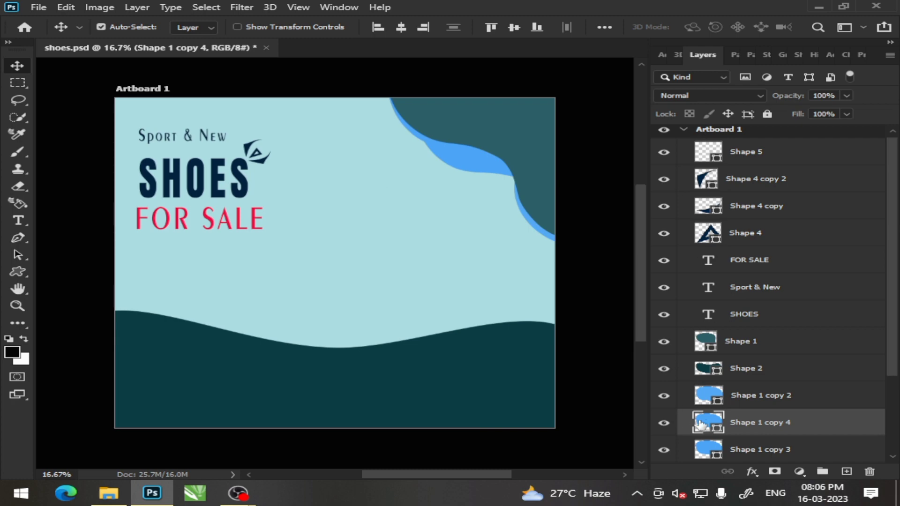
pyautogui.doubleClick(700, 424)
pyautogui.moveTo(436, 307); pyautogui.dragTo(393, 344)
pyautogui.click(813, 142)
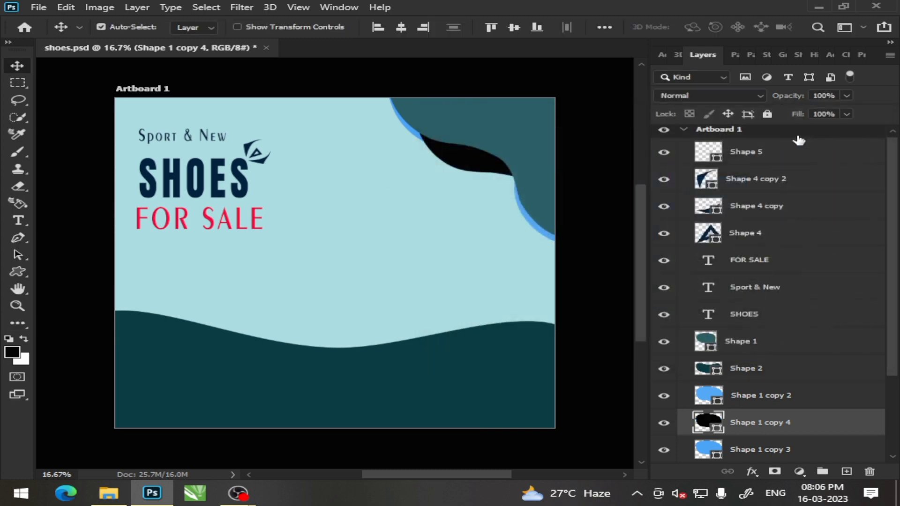
# Step: Tuck the black wave copy behind the teal corner wave and fine-tune its position
pyautogui.moveTo(475, 165)
pyautogui.mouseDown()
pyautogui.moveTo(503, 154)
pyautogui.moveTo(512, 171)
pyautogui.mouseUp()
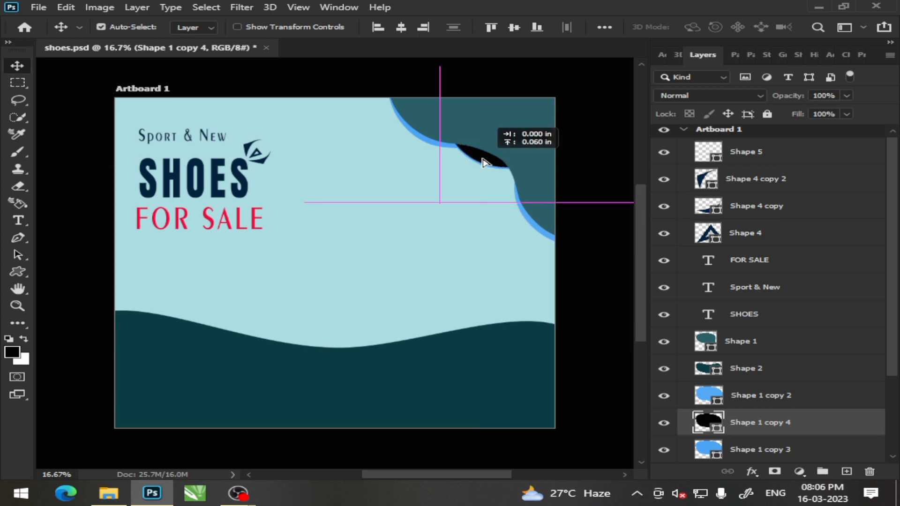
pyautogui.scroll(3, 493, 173)
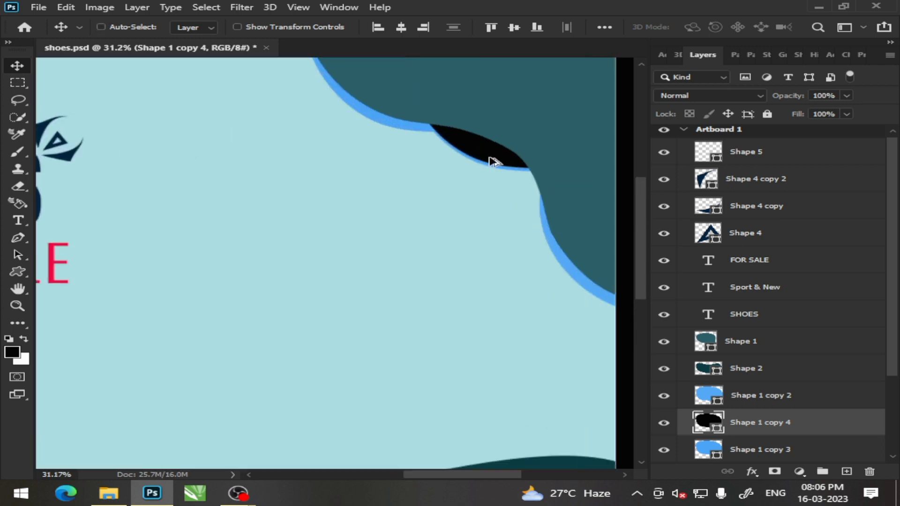
pyautogui.scroll(3, 492, 160)
pyautogui.moveTo(489, 155); pyautogui.dragTo(493, 148)
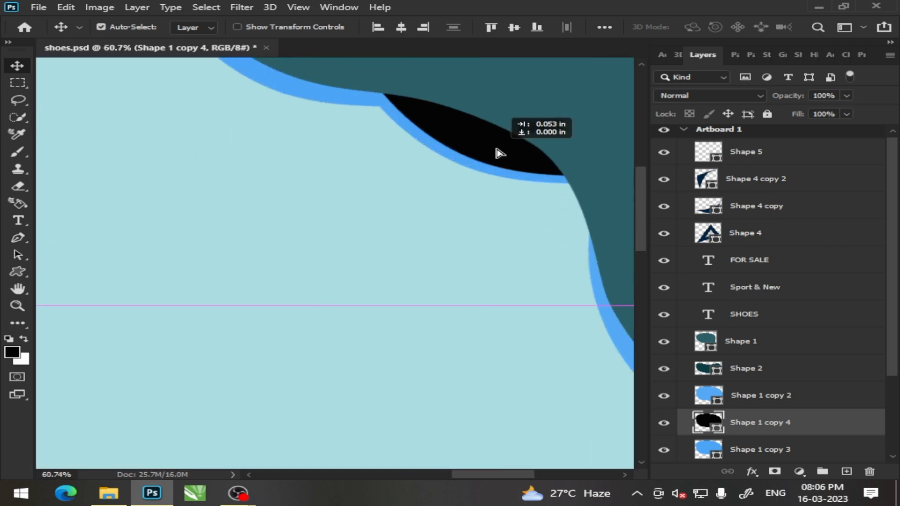
pyautogui.scroll(-3, 493, 169)
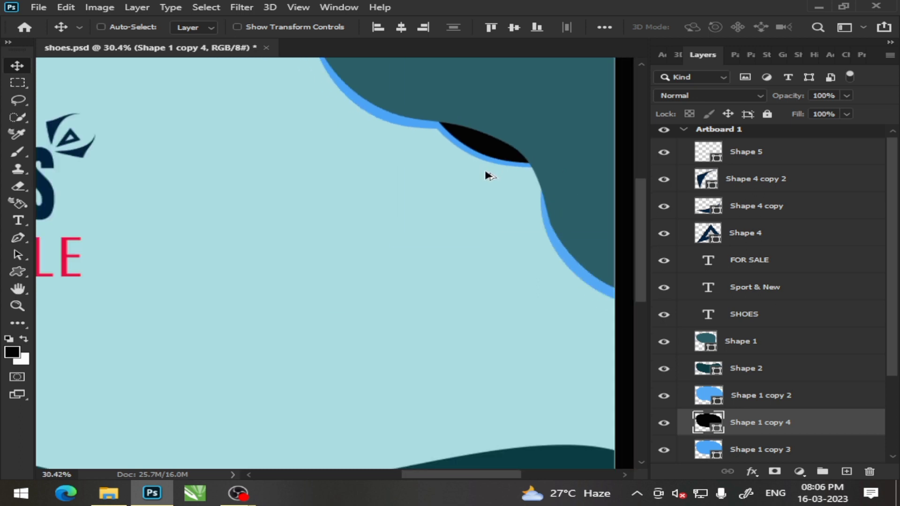
pyautogui.scroll(-3, 488, 176)
pyautogui.scroll(2, 486, 175)
pyautogui.scroll(-2, 478, 161)
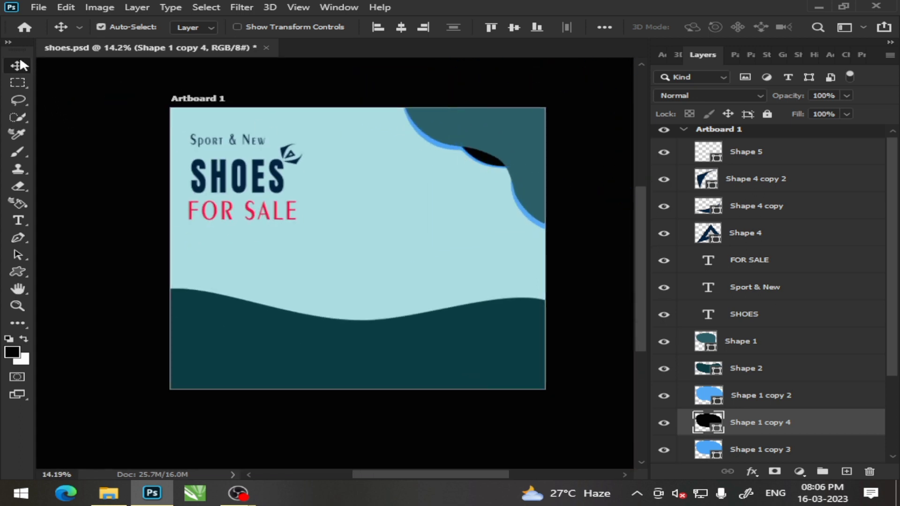
pyautogui.scroll(3, 497, 161)
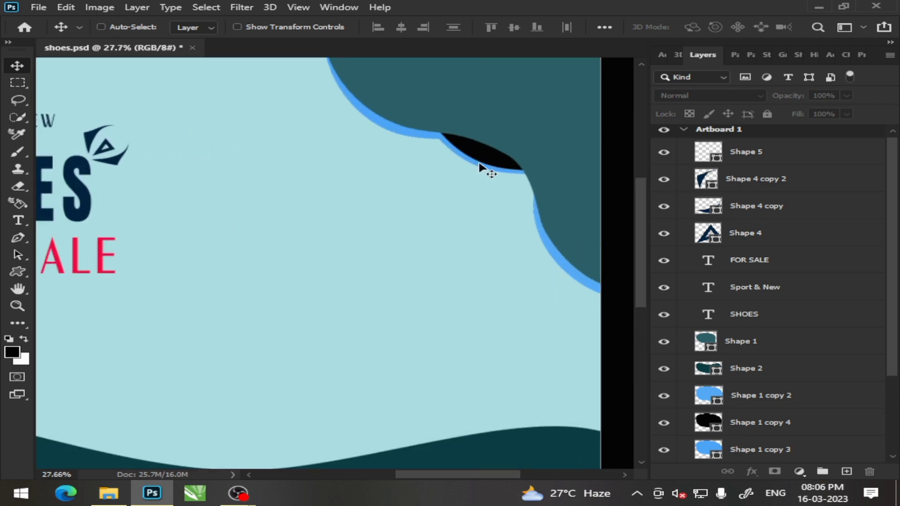
pyautogui.scroll(3, 478, 164)
pyautogui.moveTo(473, 153); pyautogui.dragTo(477, 147)
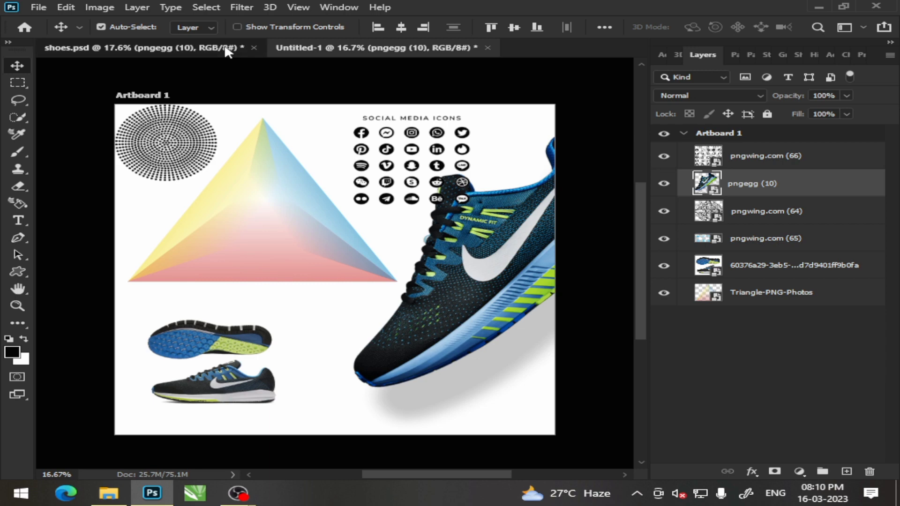
# Step: On the shoes poster, copy the sneaker to the right and flip the copy horizontally
pyautogui.click(227, 49)
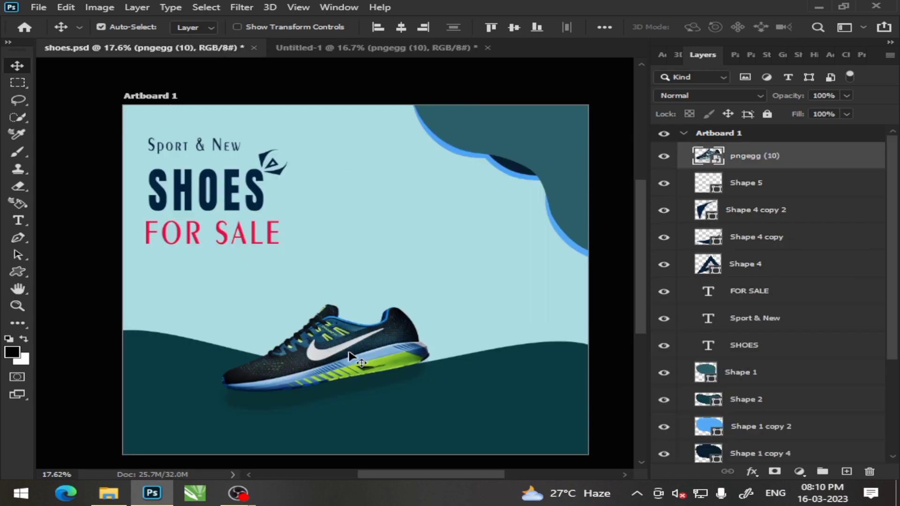
pyautogui.moveTo(349, 356); pyautogui.dragTo(410, 365)
pyautogui.rightClick(397, 363)
pyautogui.click(380, 361)
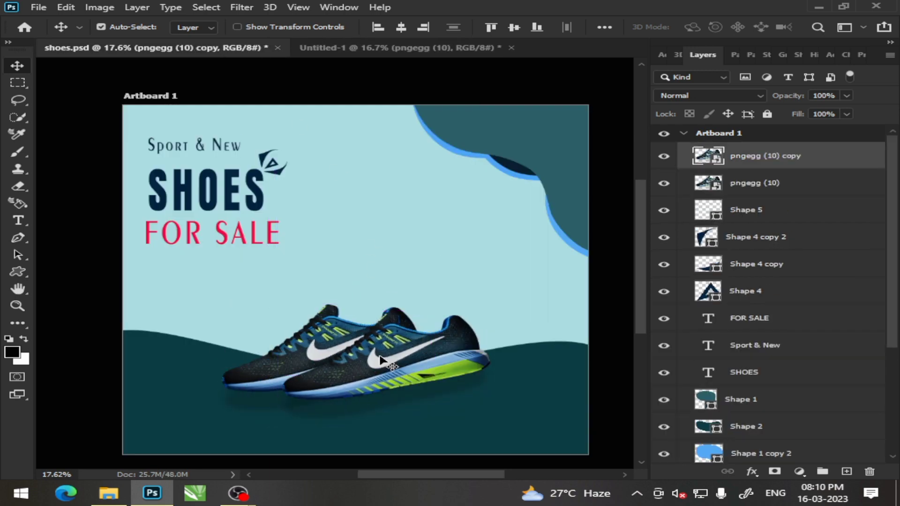
pyautogui.hotkey('ctrl', 't')
pyautogui.rightClick(380, 361)
pyautogui.click(420, 341)
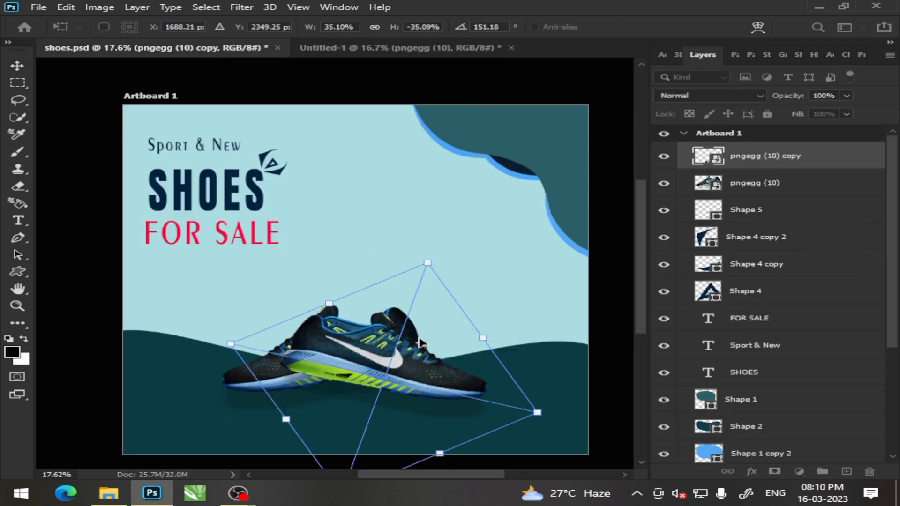
# Step: Move, rotate and vertically flip the sneaker copy beside the first, then commit
pyautogui.moveTo(354, 353); pyautogui.dragTo(380, 383)
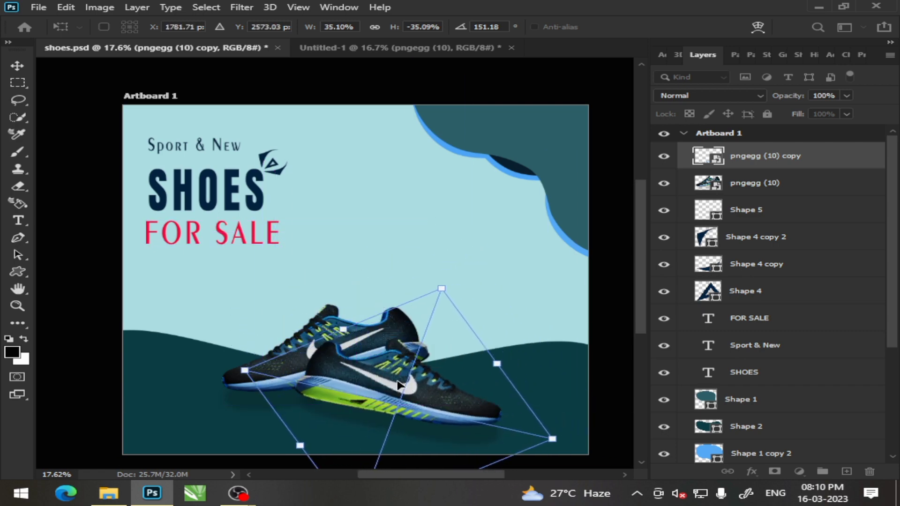
pyautogui.moveTo(454, 269); pyautogui.dragTo(466, 396)
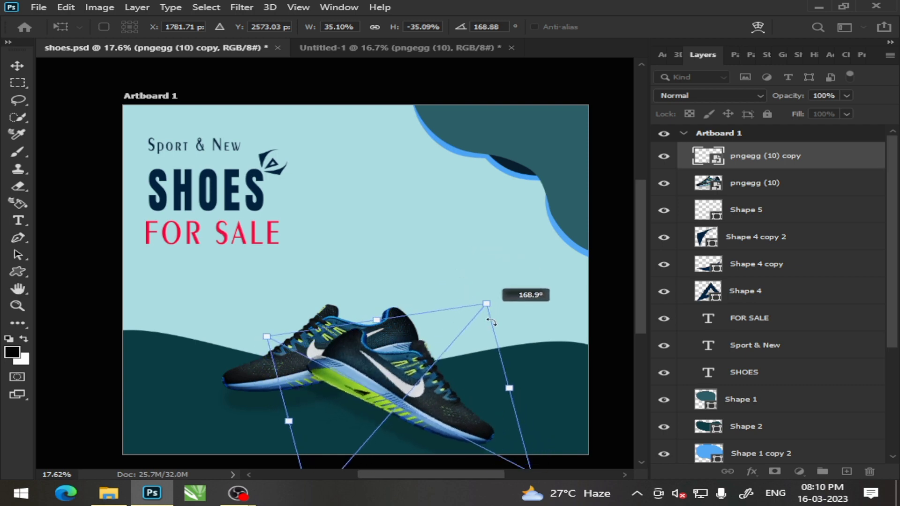
pyautogui.moveTo(407, 365)
pyautogui.mouseDown()
pyautogui.moveTo(406, 317)
pyautogui.moveTo(379, 318)
pyautogui.mouseUp()
pyautogui.rightClick(380, 317)
pyautogui.click(412, 301)
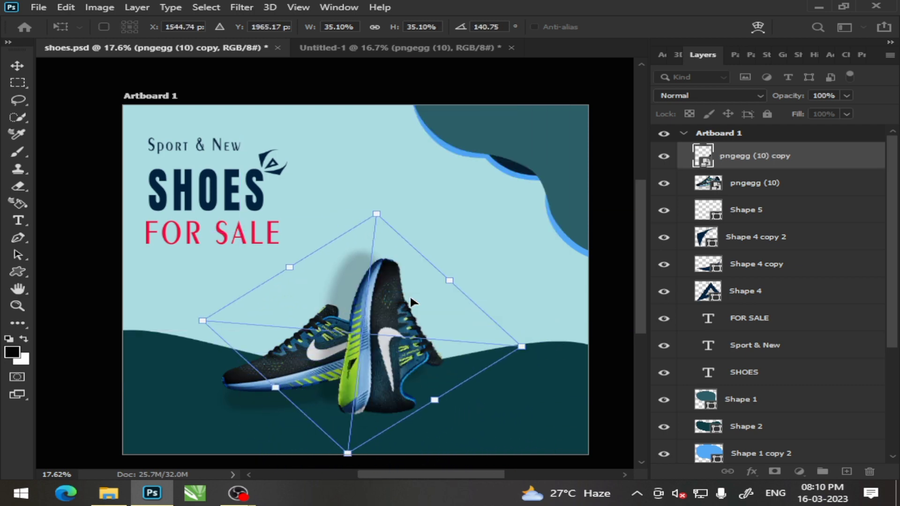
pyautogui.moveTo(410, 299)
pyautogui.mouseDown()
pyautogui.moveTo(384, 334)
pyautogui.moveTo(418, 314)
pyautogui.mouseUp()
pyautogui.press('Return')
# Step: Delete the sneaker copy layer
pyautogui.rightClick(462, 312)
pyautogui.click(740, 210)
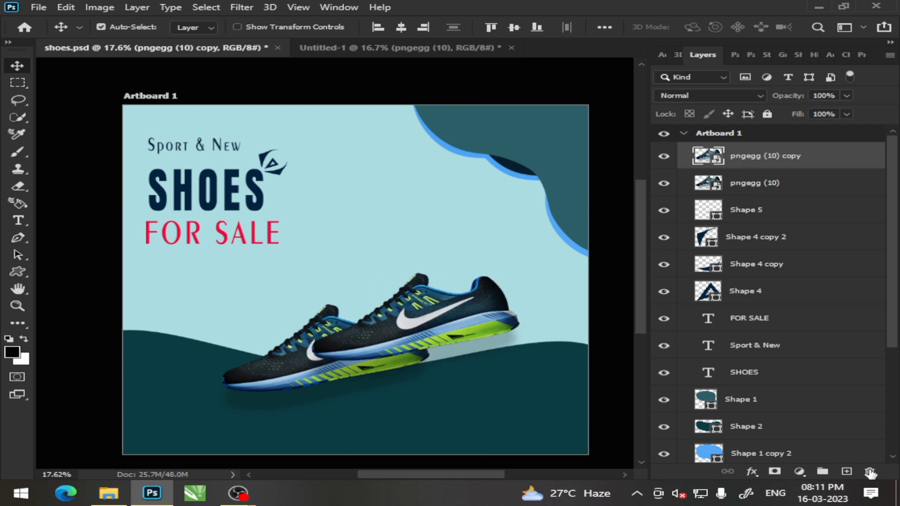
pyautogui.click(869, 473)
pyautogui.click(365, 194)
# Step: In Untitled-1, select the small two-view shoe image and shift it slightly
pyautogui.click(328, 47)
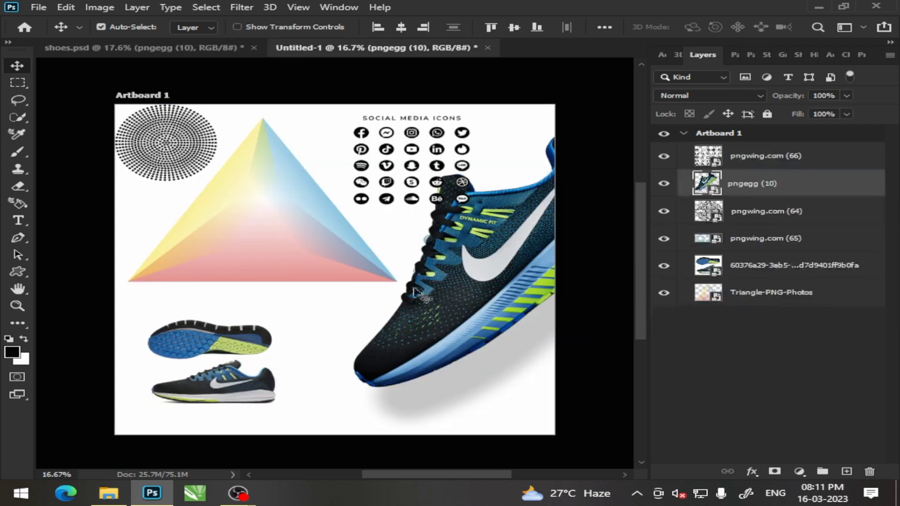
pyautogui.click(793, 265)
pyautogui.moveTo(149, 325); pyautogui.dragTo(175, 308)
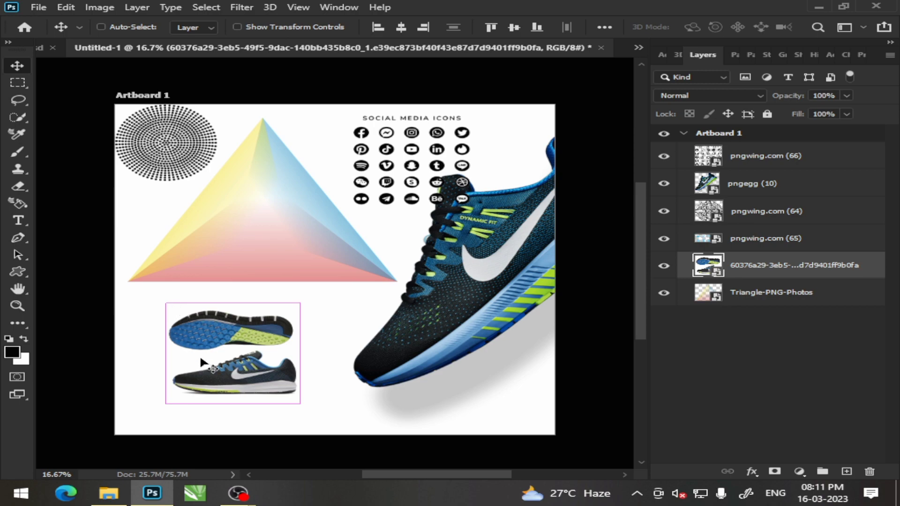
pyautogui.scroll(5, 203, 362)
pyautogui.scroll(-1, 201, 362)
pyautogui.scroll(-3, 197, 348)
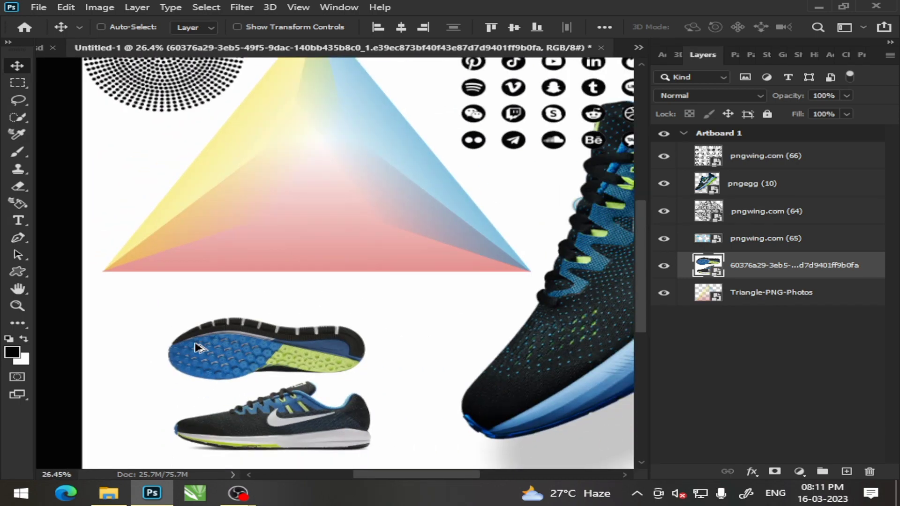
pyautogui.scroll(2, 197, 348)
pyautogui.scroll(-2, 191, 342)
pyautogui.scroll(2, 251, 433)
pyautogui.scroll(-2, 313, 452)
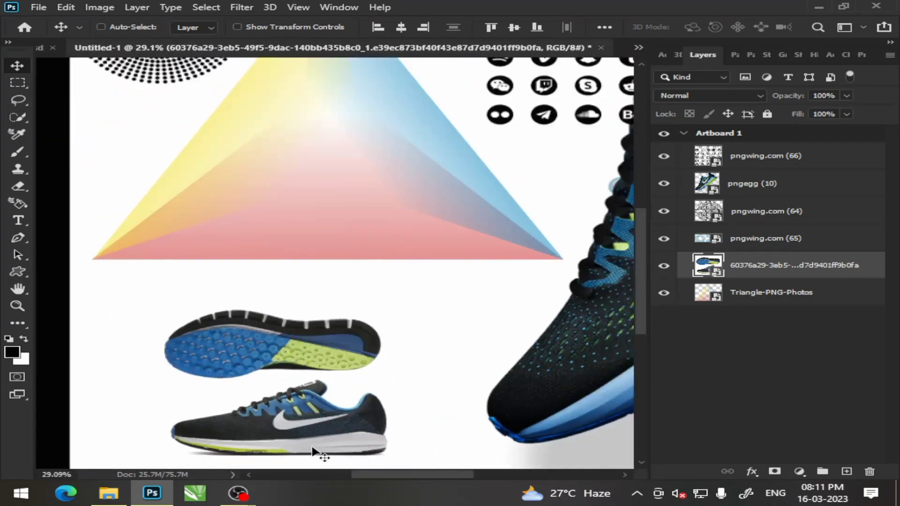
pyautogui.scroll(-2, 286, 432)
pyautogui.scroll(3, 244, 417)
pyautogui.scroll(-1, 197, 405)
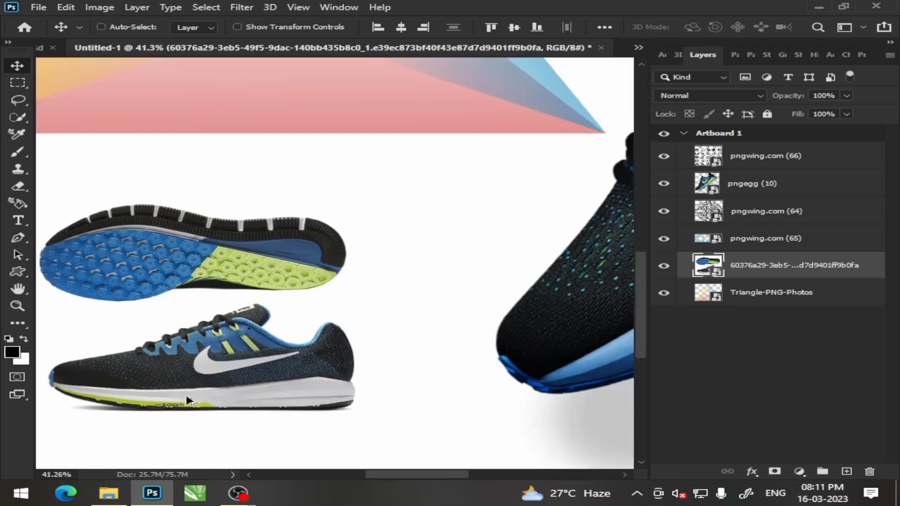
# Step: Try the Lasso, Rectangular Marquee and Quick Selection tools
pyautogui.hscroll(-1, 168, 402)
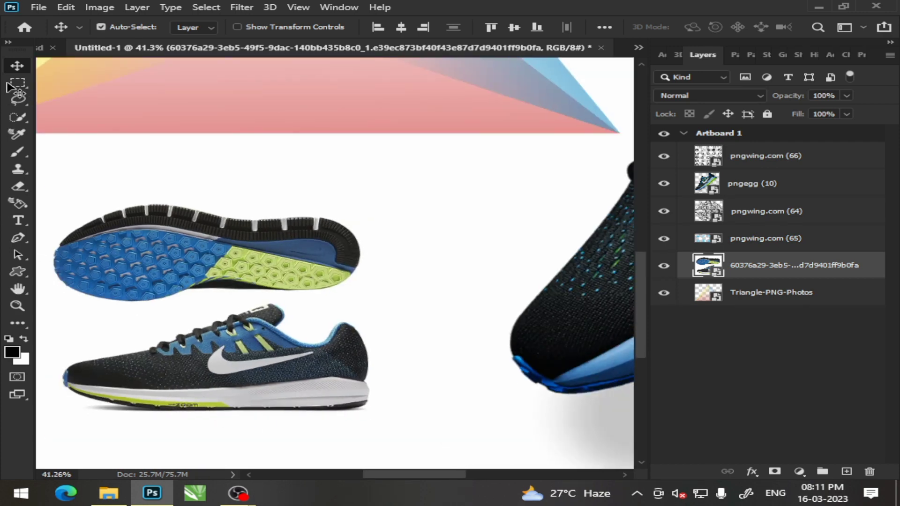
pyautogui.click(16, 102)
pyautogui.click(23, 85)
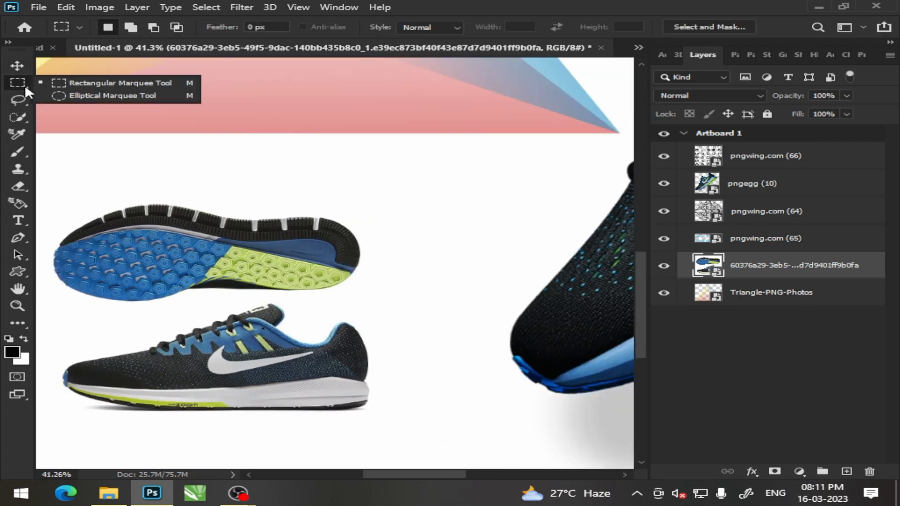
pyautogui.click(26, 120)
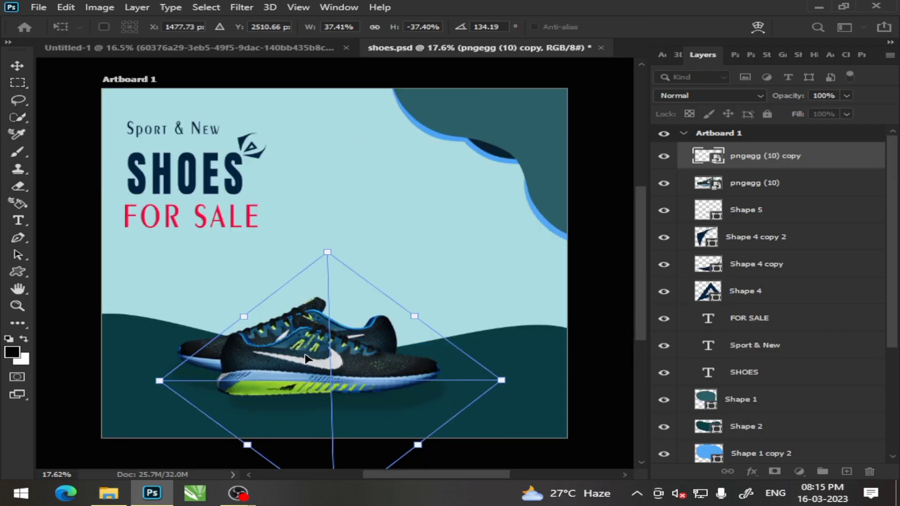
# Step: Move and rotate the sneaker copy so it crosses the first shoe, then commit
pyautogui.moveTo(304, 358); pyautogui.dragTo(311, 291)
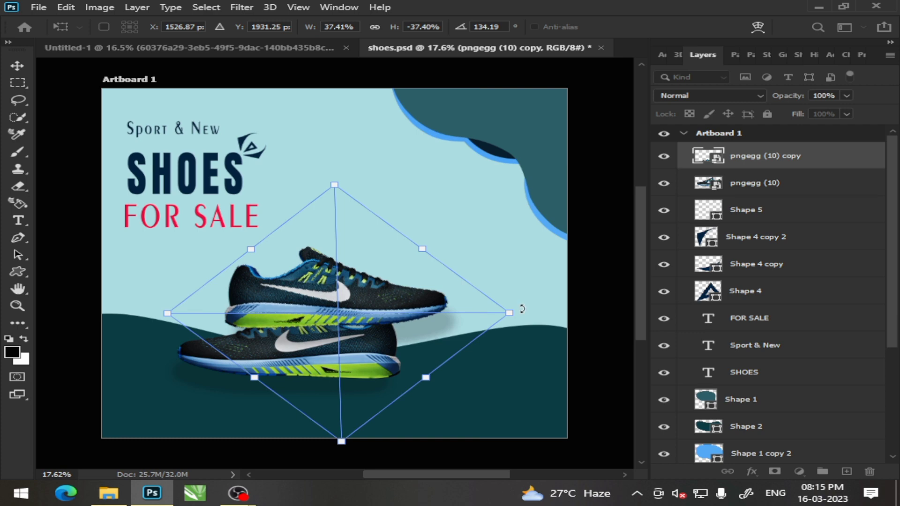
pyautogui.moveTo(522, 309); pyautogui.dragTo(453, 409)
pyautogui.moveTo(375, 302)
pyautogui.mouseDown()
pyautogui.moveTo(402, 334)
pyautogui.moveTo(385, 313)
pyautogui.mouseUp()
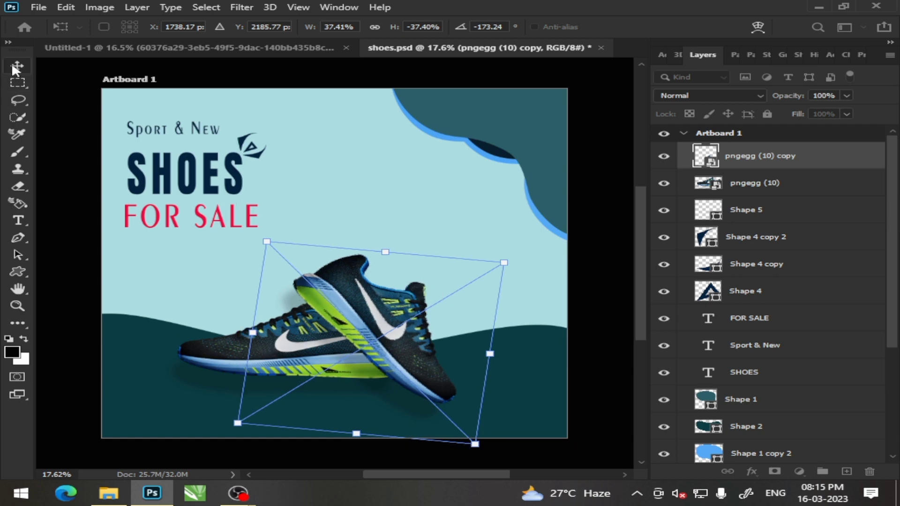
pyautogui.press('Return')
# Step: Rotate and nudge the original sneaker slightly, hiding the copy meanwhile
pyautogui.click(237, 358)
pyautogui.hotkey('ctrl', 't')
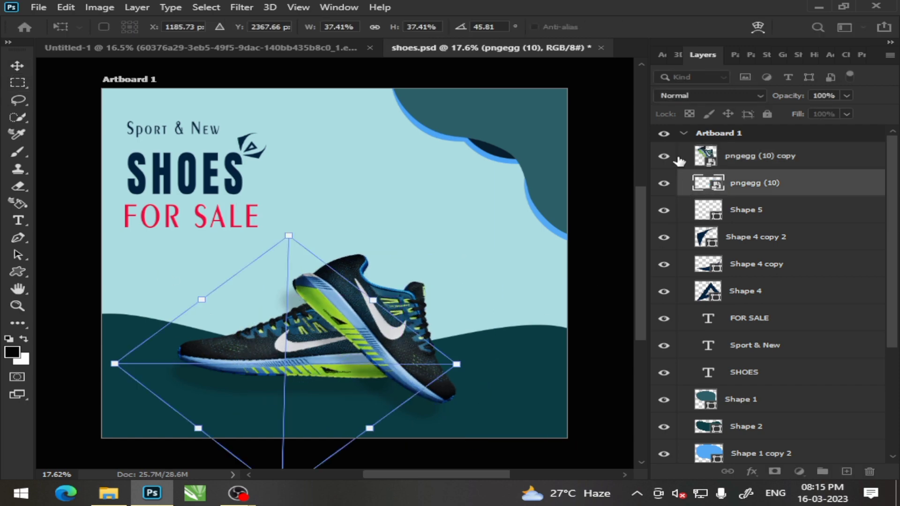
pyautogui.press('Escape')
pyautogui.click(663, 156)
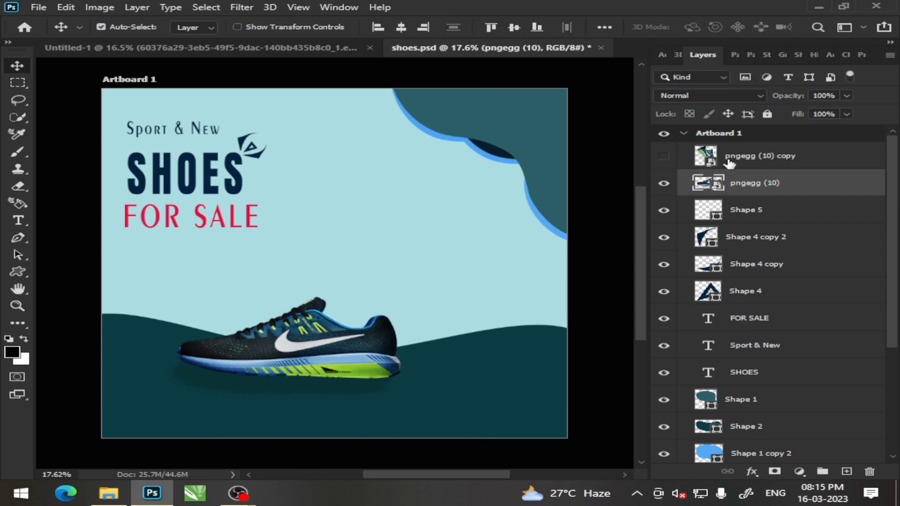
pyautogui.hotkey('ctrl', 't')
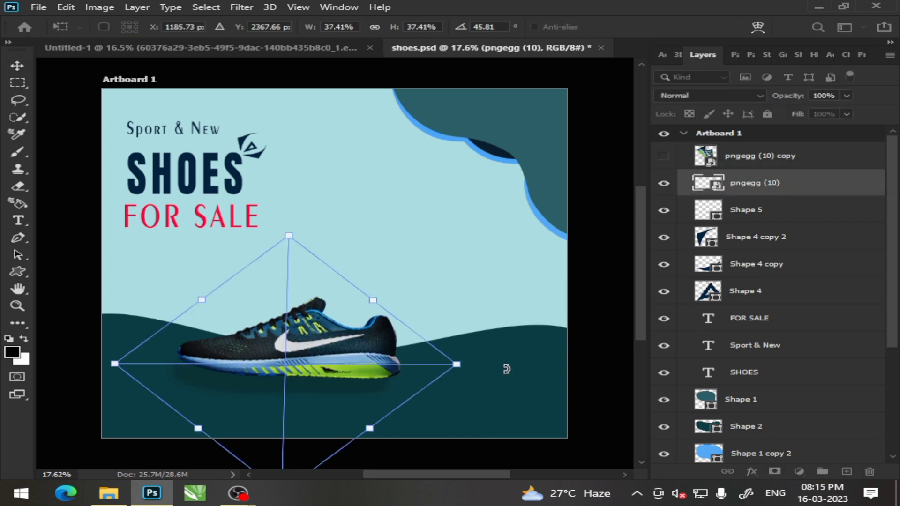
pyautogui.moveTo(478, 365); pyautogui.dragTo(485, 330)
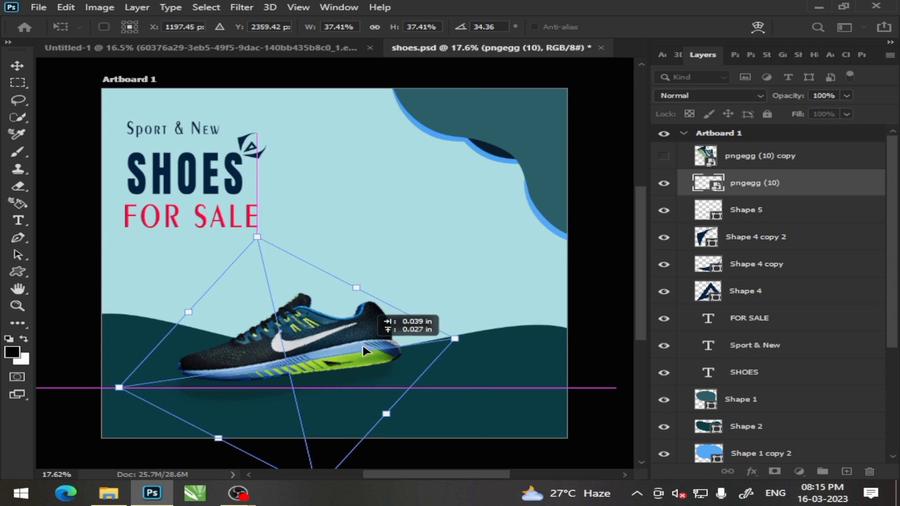
pyautogui.moveTo(362, 352)
pyautogui.mouseDown()
pyautogui.moveTo(386, 321)
pyautogui.moveTo(373, 342)
pyautogui.moveTo(403, 328)
pyautogui.moveTo(391, 324)
pyautogui.mouseUp()
pyautogui.click(663, 156)
pyautogui.press('Return')
# Step: Enlarge the sneaker copy slightly and nudge it down and right
pyautogui.hotkey('ctrl', 't')
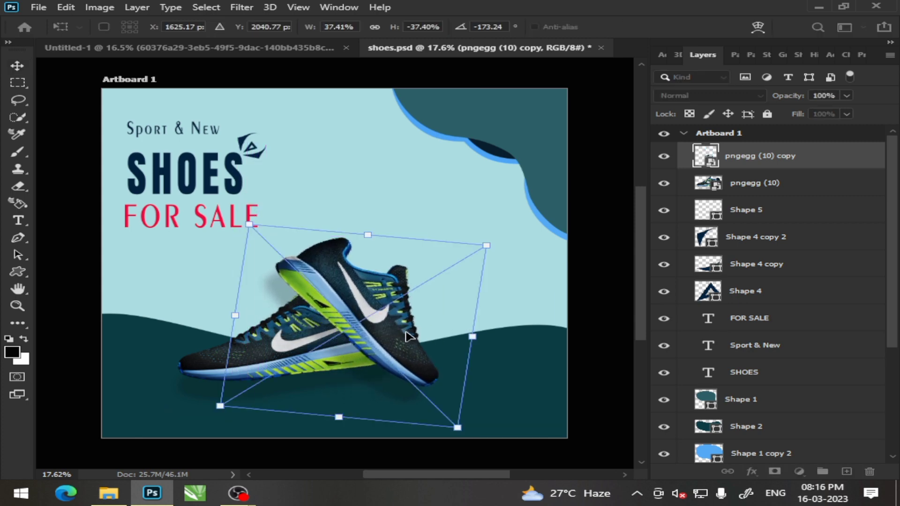
pyautogui.moveTo(490, 253); pyautogui.dragTo(547, 258)
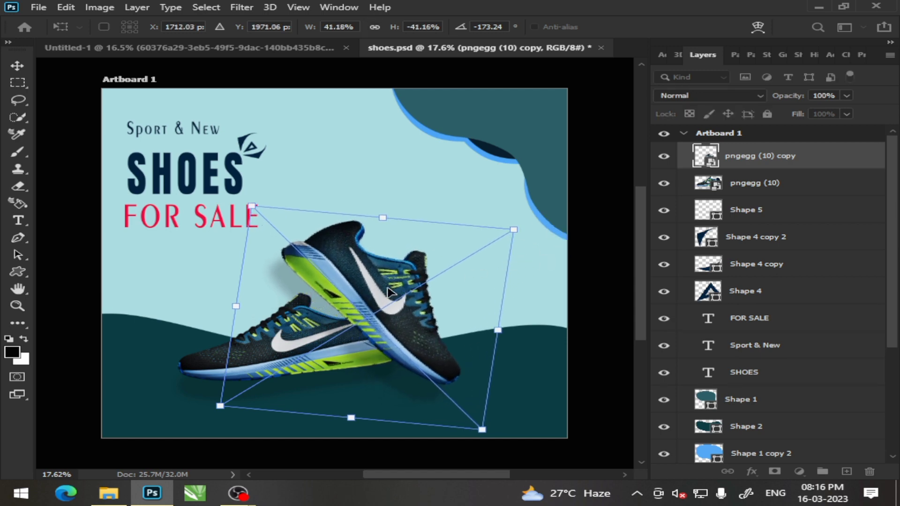
pyautogui.moveTo(382, 293); pyautogui.dragTo(385, 301)
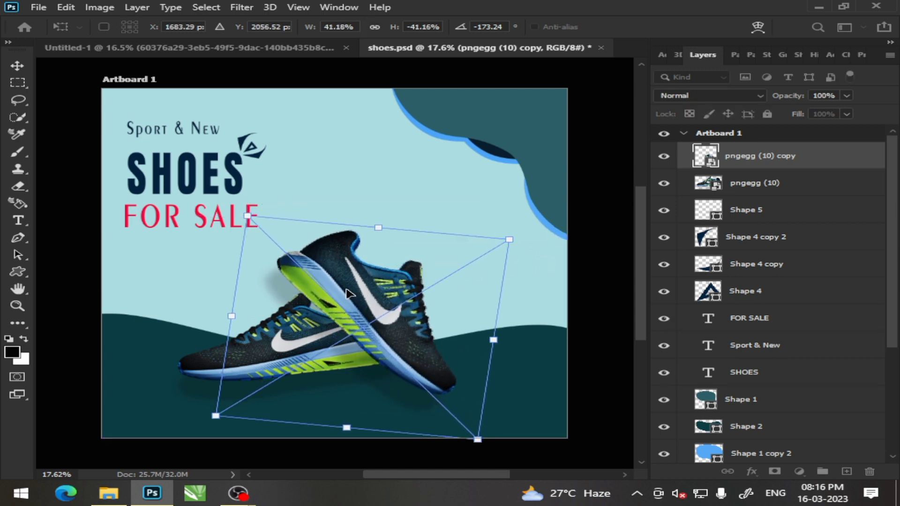
pyautogui.press('Return')
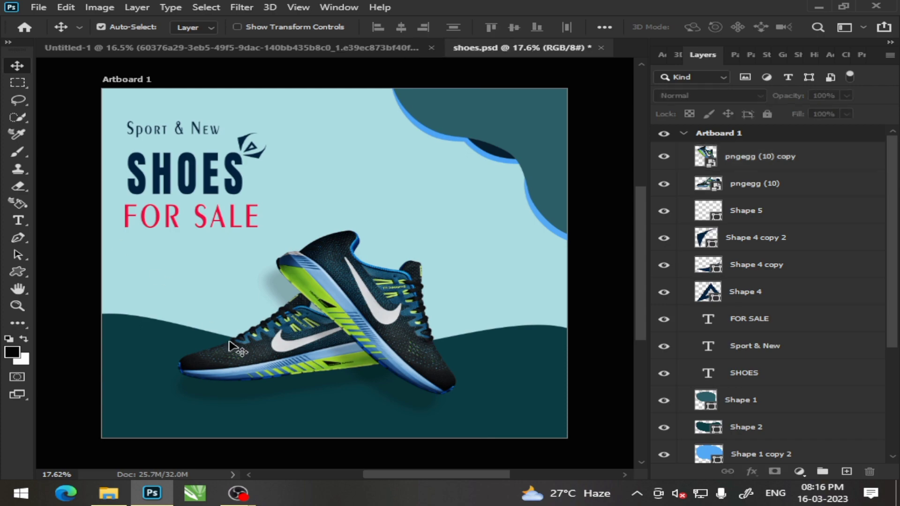
# Step: Draw a black ellipse under the shoe toe and nudge it right and down
pyautogui.scroll(2, 216, 408)
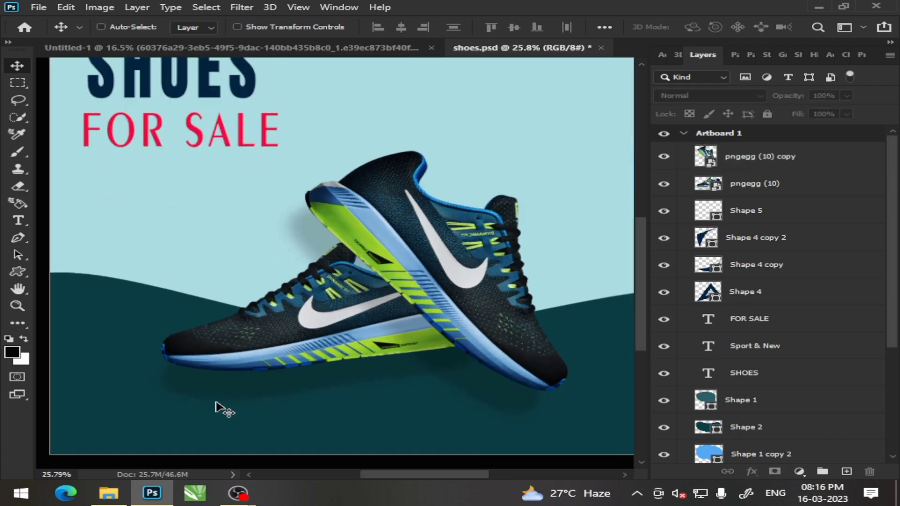
pyautogui.scroll(2, 307, 408)
pyautogui.scroll(-2, 307, 408)
pyautogui.scroll(-1, 307, 408)
pyautogui.scroll(2, 449, 412)
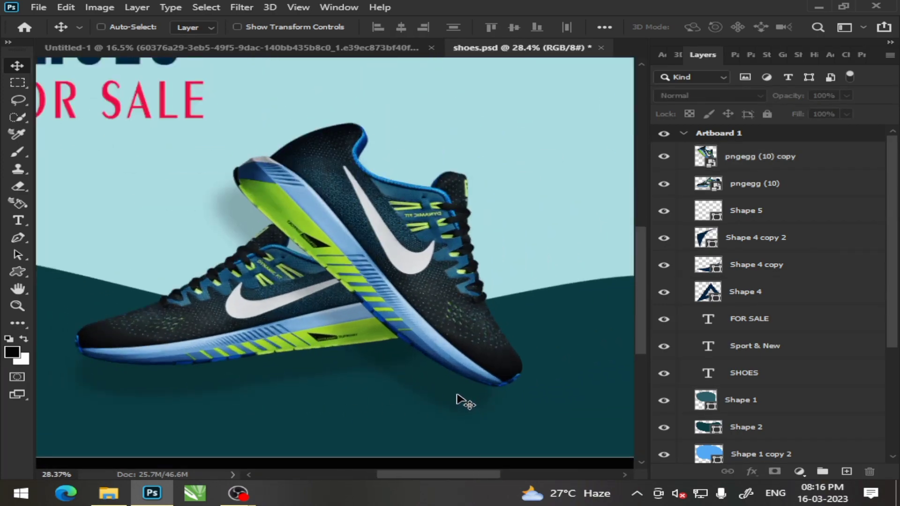
pyautogui.scroll(2, 458, 400)
pyautogui.scroll(2, 452, 396)
pyautogui.scroll(-3, 513, 402)
pyautogui.scroll(1, 601, 407)
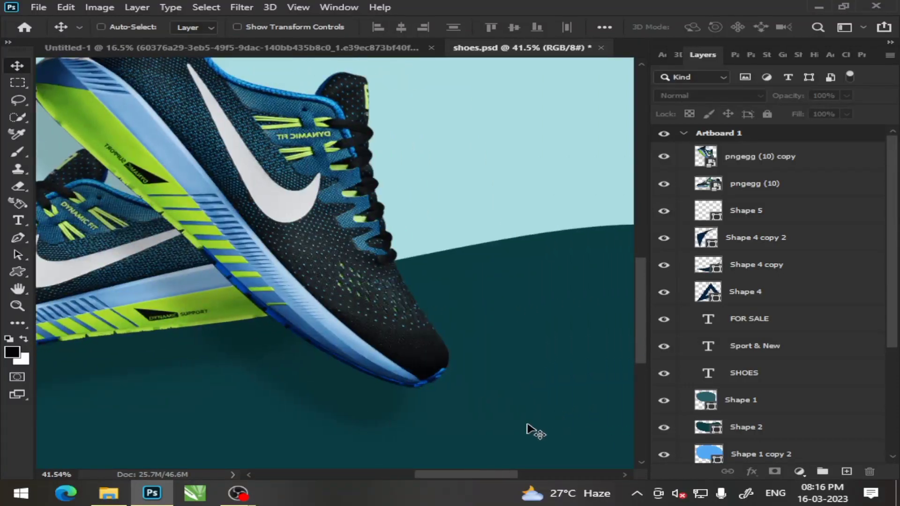
pyautogui.scroll(1, 528, 428)
pyautogui.click(21, 269)
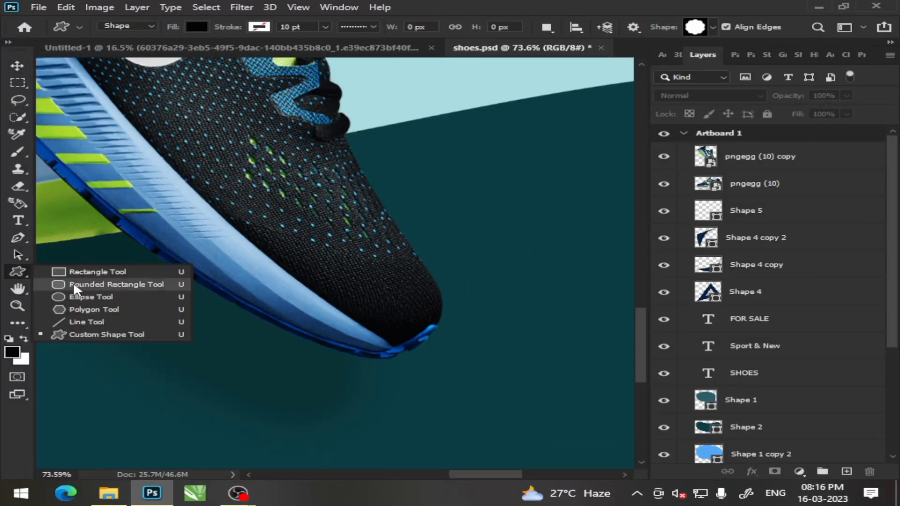
pyautogui.click(80, 282)
pyautogui.hotkey('shift', 'u')
pyautogui.moveTo(314, 355); pyautogui.dragTo(453, 382)
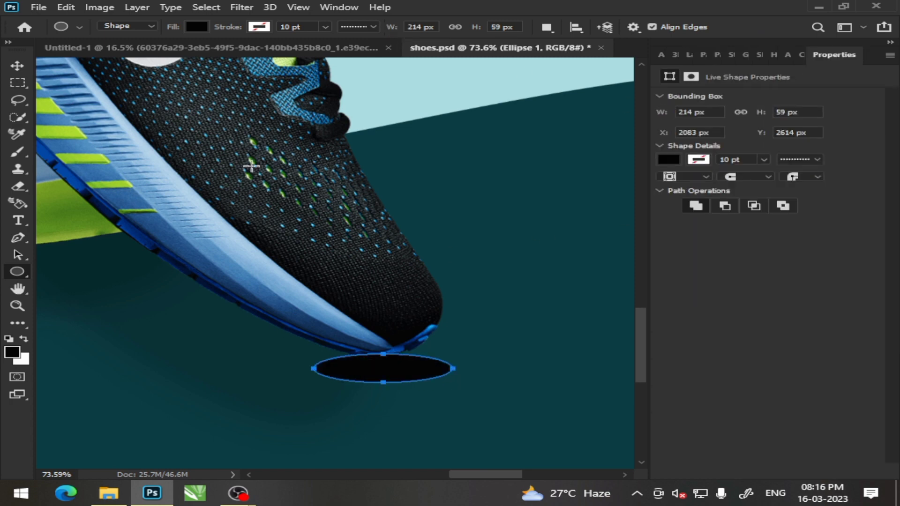
pyautogui.click(18, 66)
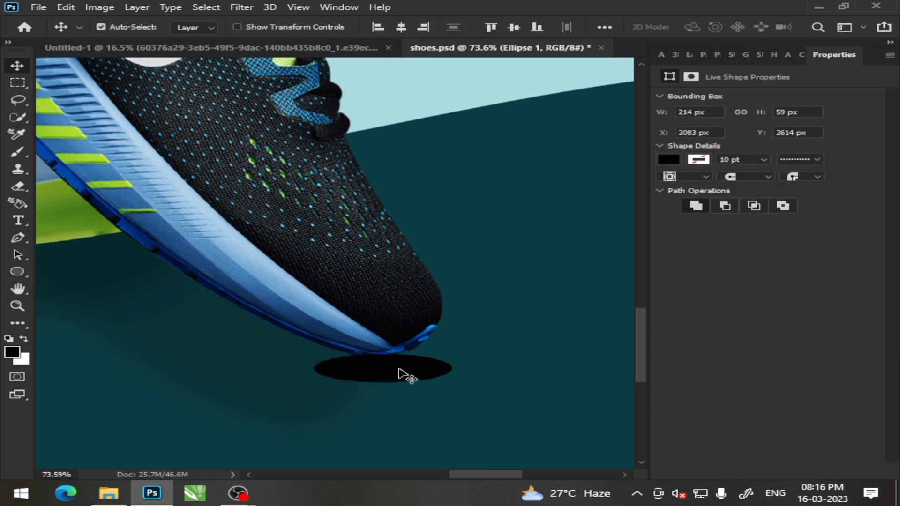
pyautogui.moveTo(398, 374); pyautogui.dragTo(416, 388)
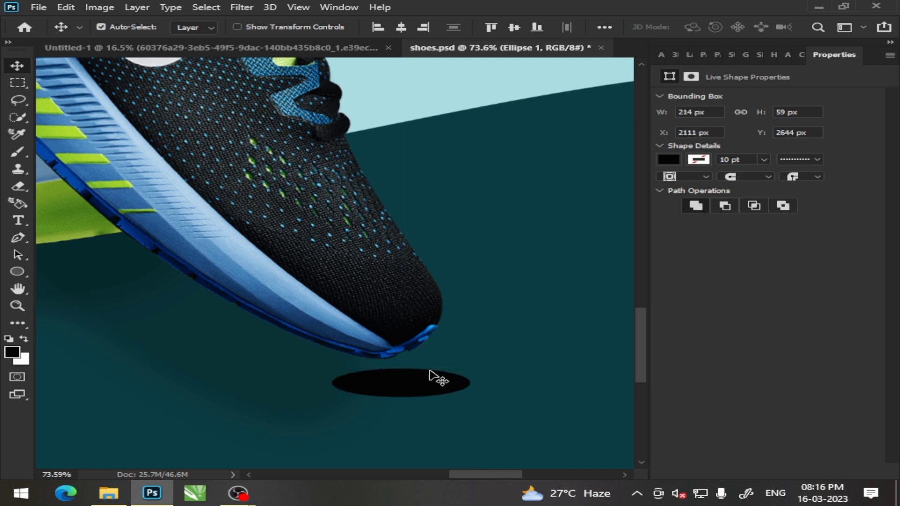
# Step: Convert the ellipse for smart filters and apply a Gaussian Blur
pyautogui.click(251, 5)
pyautogui.click(290, 41)
pyautogui.click(423, 193)
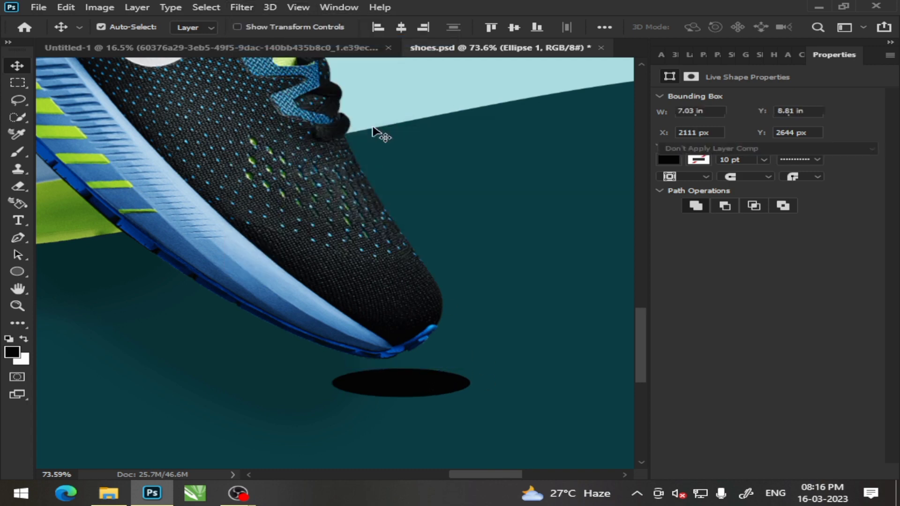
pyautogui.click(250, 6)
pyautogui.click(469, 204)
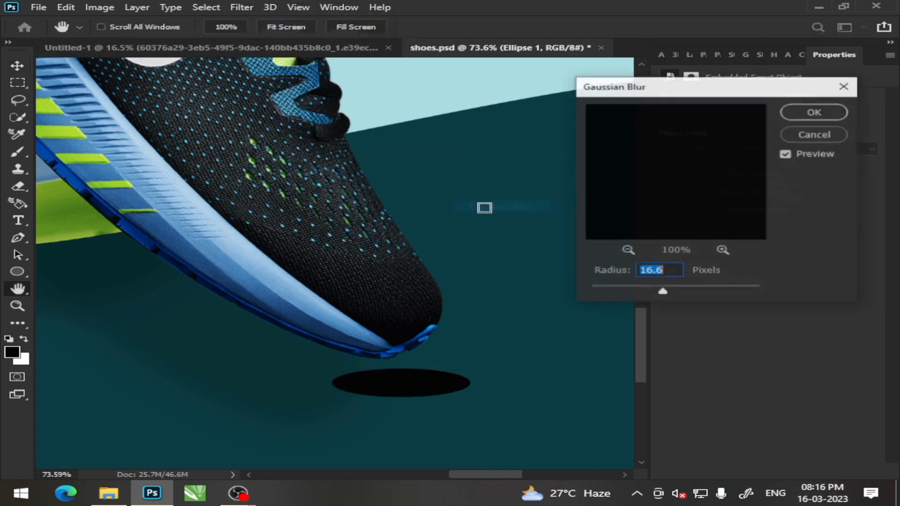
pyautogui.moveTo(646, 288); pyautogui.dragTo(641, 287)
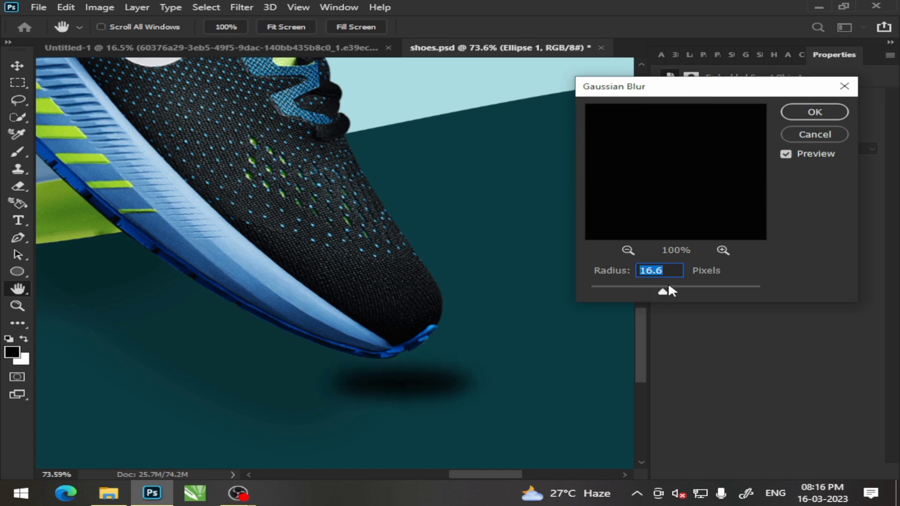
pyautogui.click(815, 112)
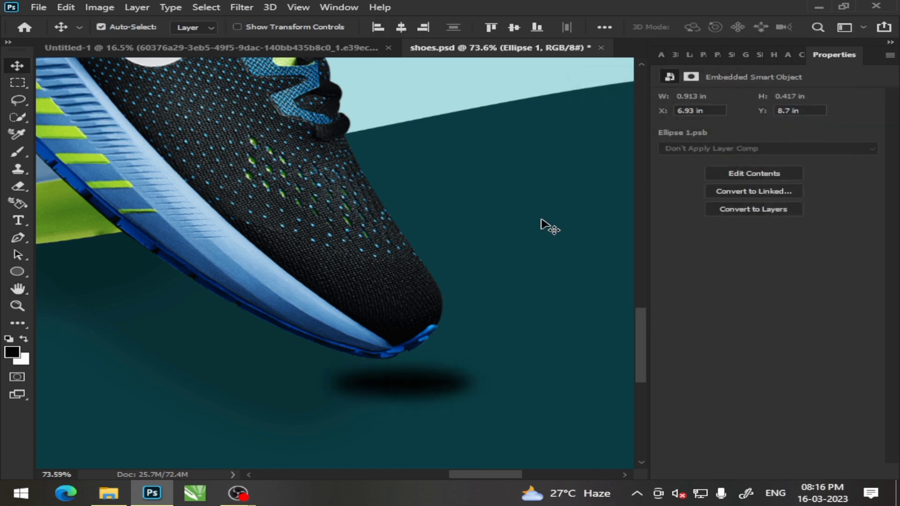
# Step: Reposition the shadow under the toe and apply a second Gaussian Blur of about 15
pyautogui.scroll(-5, 344, 299)
pyautogui.scroll(-2, 413, 300)
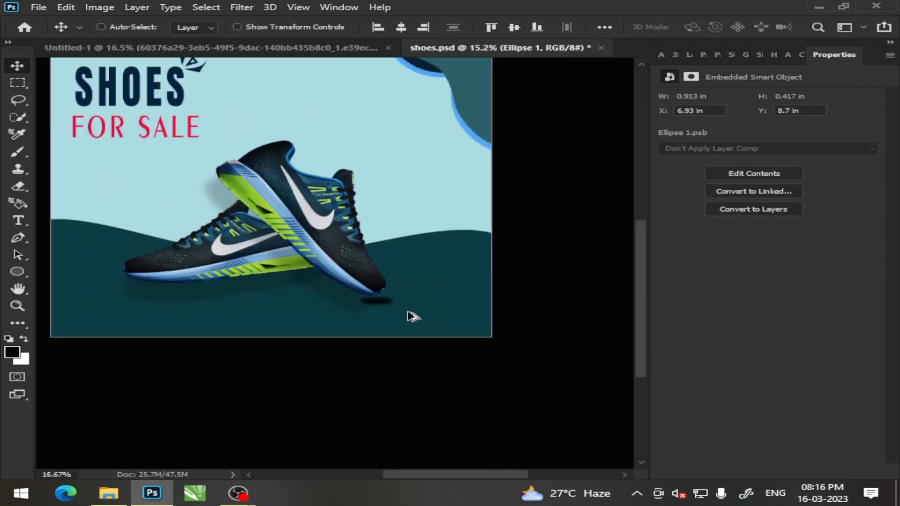
pyautogui.scroll(4, 353, 299)
pyautogui.scroll(4, 345, 298)
pyautogui.moveTo(346, 297); pyautogui.dragTo(349, 276)
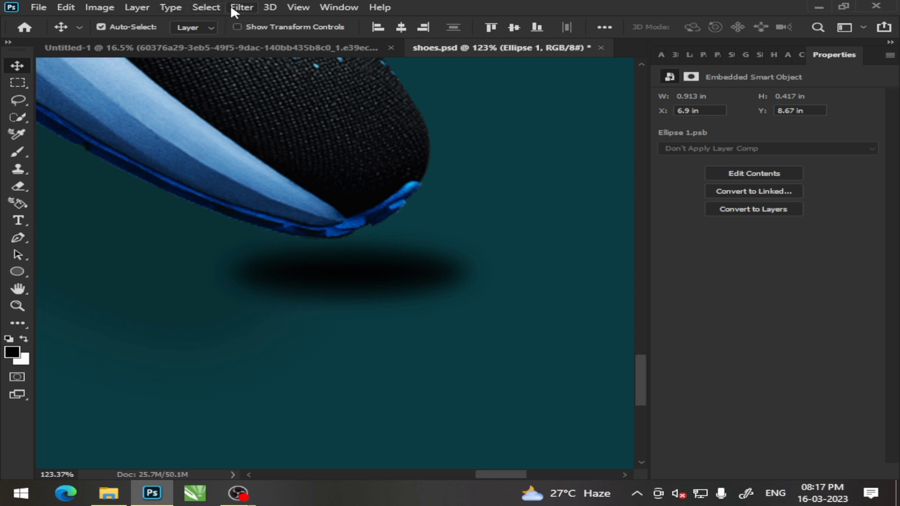
pyautogui.click(232, 7)
pyautogui.moveTo(337, 156)
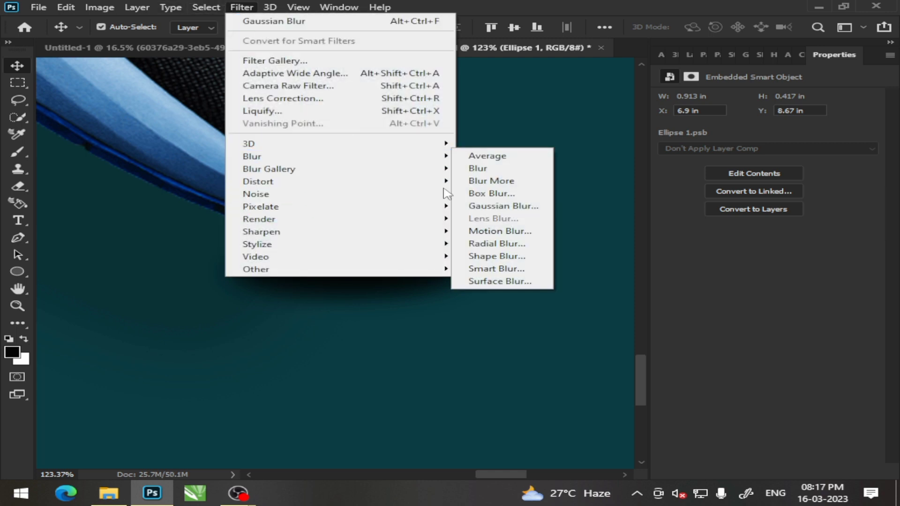
pyautogui.click(510, 205)
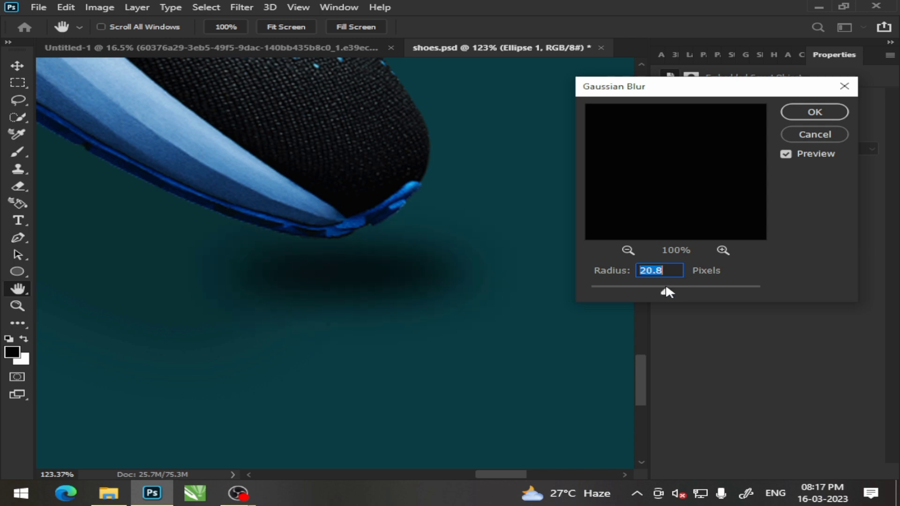
pyautogui.moveTo(666, 290); pyautogui.dragTo(664, 287)
pyautogui.click(814, 112)
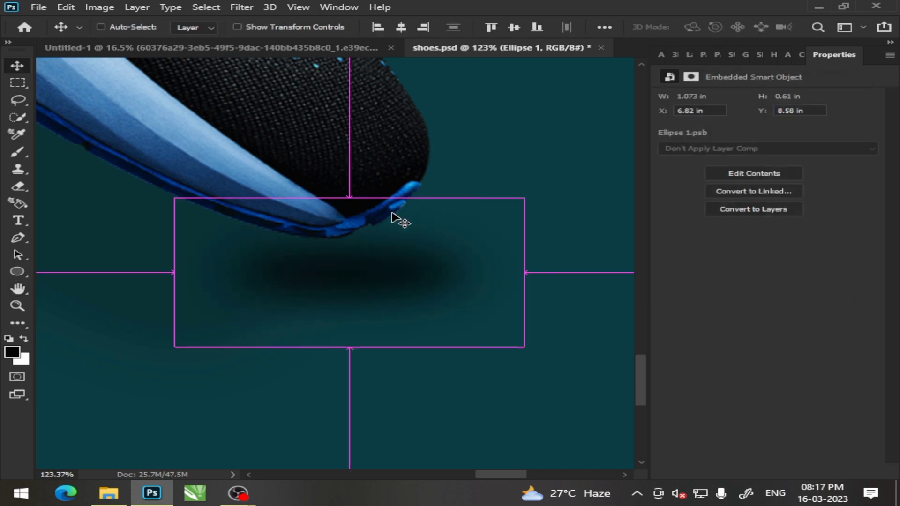
# Step: Raise the shadow slightly and move the Ellipse 1 layer below both shoe layers
pyautogui.scroll(-2, 396, 227)
pyautogui.scroll(-1, 409, 239)
pyautogui.scroll(-2, 408, 241)
pyautogui.scroll(-2, 375, 253)
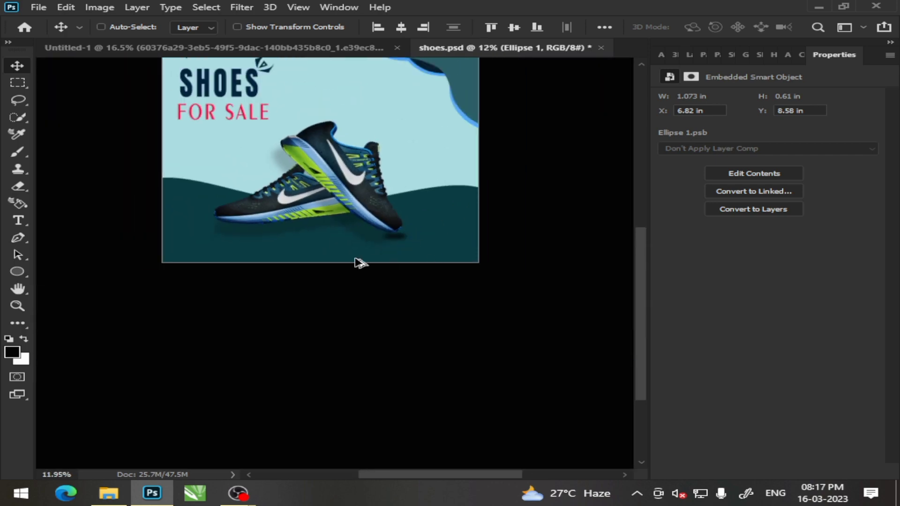
pyautogui.scroll(2, 360, 263)
pyautogui.scroll(3, 418, 217)
pyautogui.moveTo(387, 223); pyautogui.dragTo(388, 212)
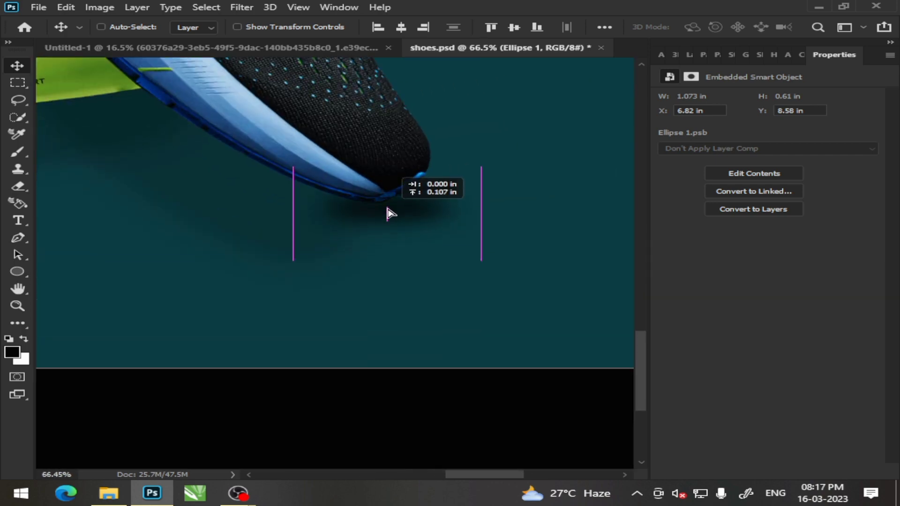
pyautogui.click(689, 55)
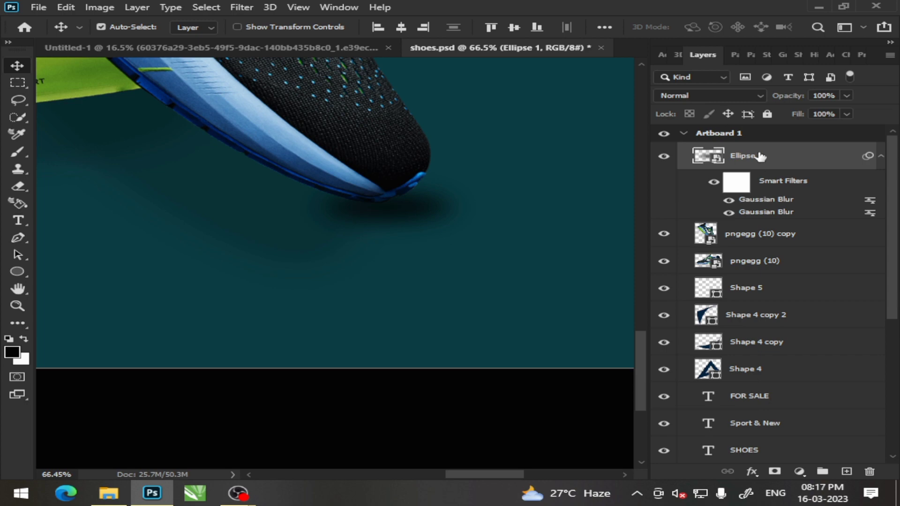
pyautogui.moveTo(757, 155)
pyautogui.mouseDown()
pyautogui.moveTo(743, 197)
pyautogui.moveTo(741, 277)
pyautogui.mouseUp()
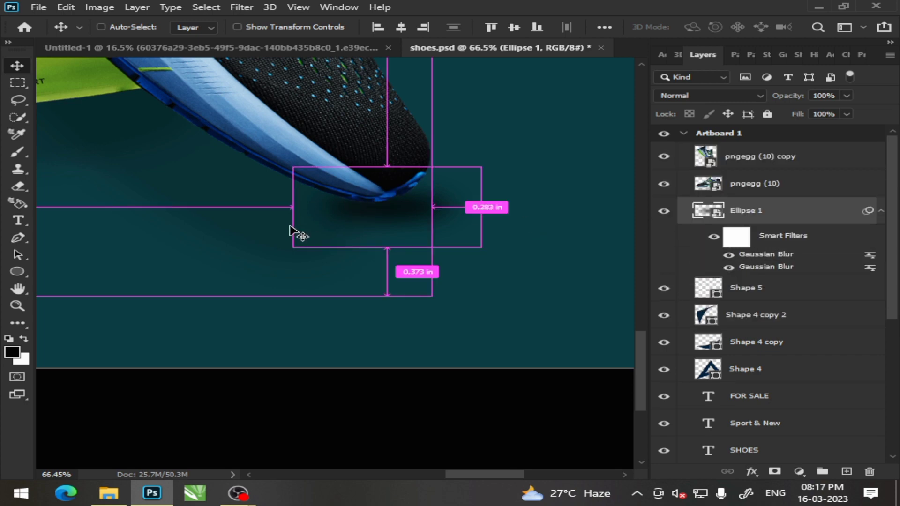
pyautogui.scroll(-5, 290, 229)
pyautogui.hscroll(2, 173, 223)
pyautogui.hscroll(3, 187, 222)
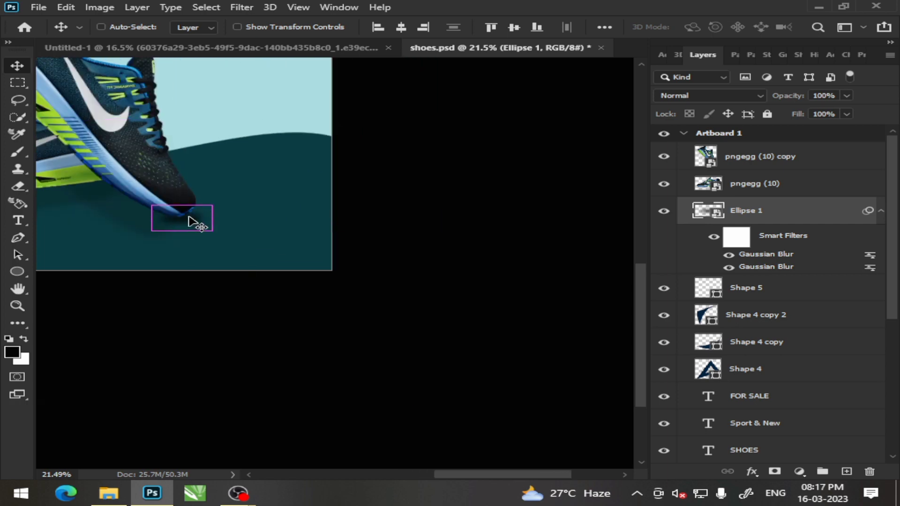
pyautogui.hscroll(-3, 201, 226)
pyautogui.hscroll(-3, 207, 224)
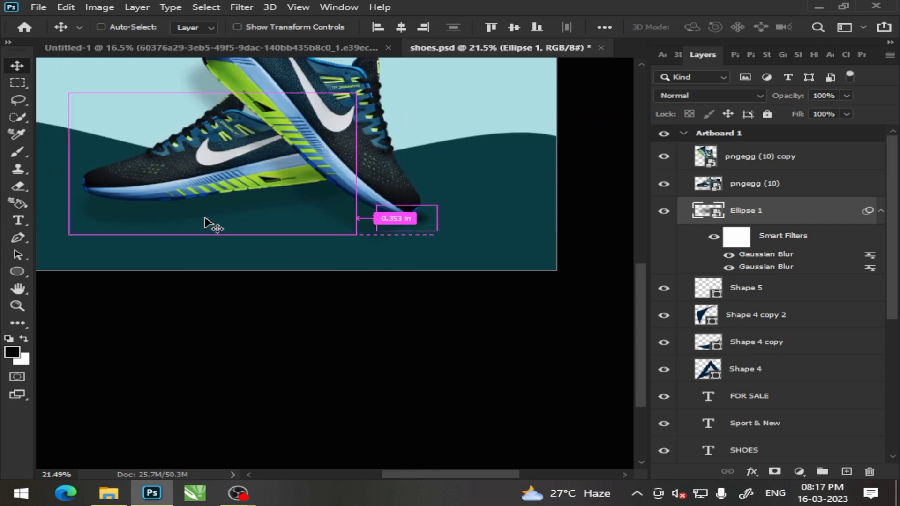
pyautogui.hscroll(-1, 281, 206)
pyautogui.scroll(1, 297, 193)
pyautogui.scroll(3, 297, 192)
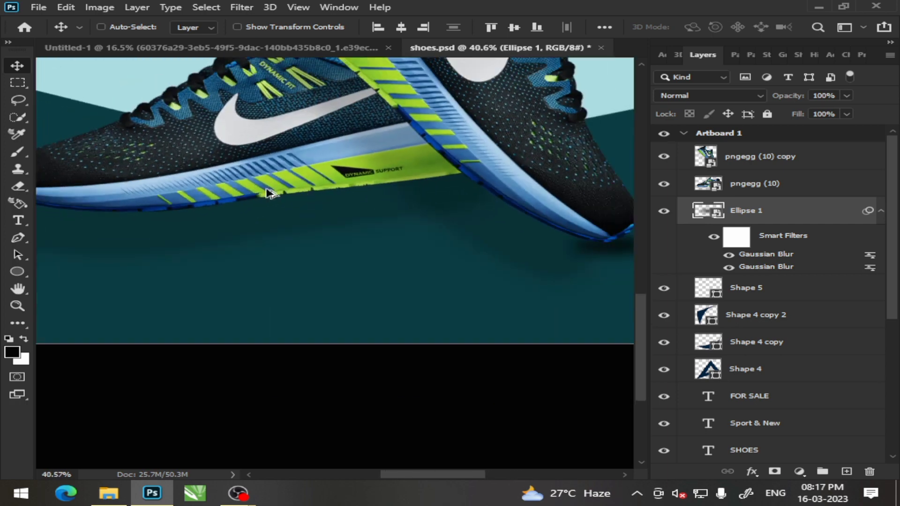
pyautogui.hscroll(-2, 188, 203)
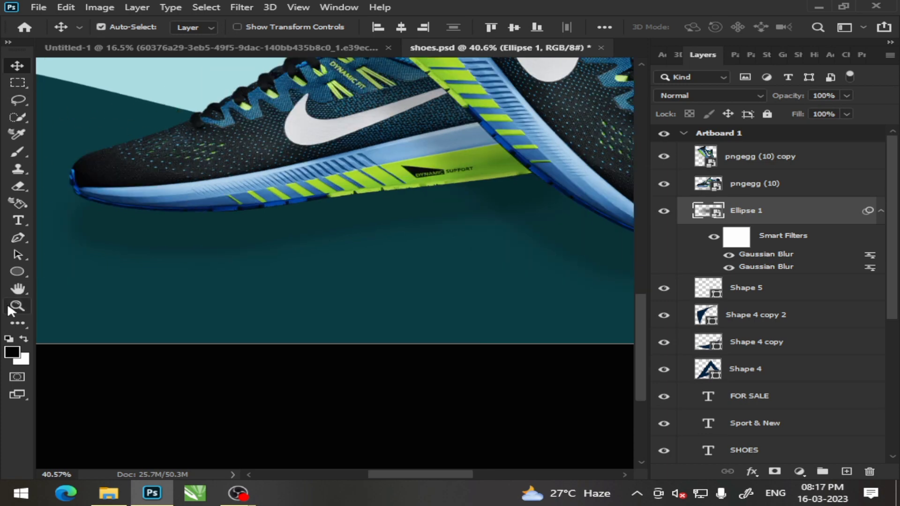
# Step: Draw a black rectangle beneath the front shoe's sole
pyautogui.click(18, 273)
pyautogui.click(61, 273)
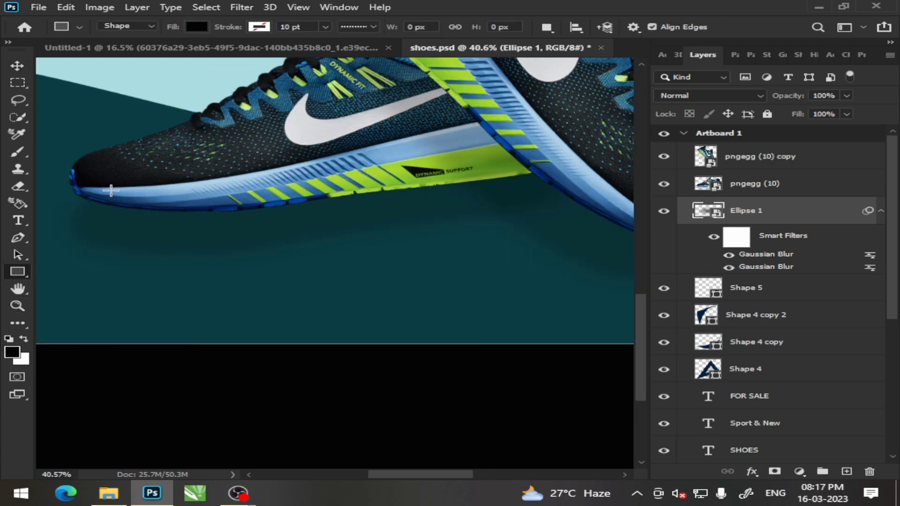
pyautogui.moveTo(111, 189); pyautogui.dragTo(511, 220)
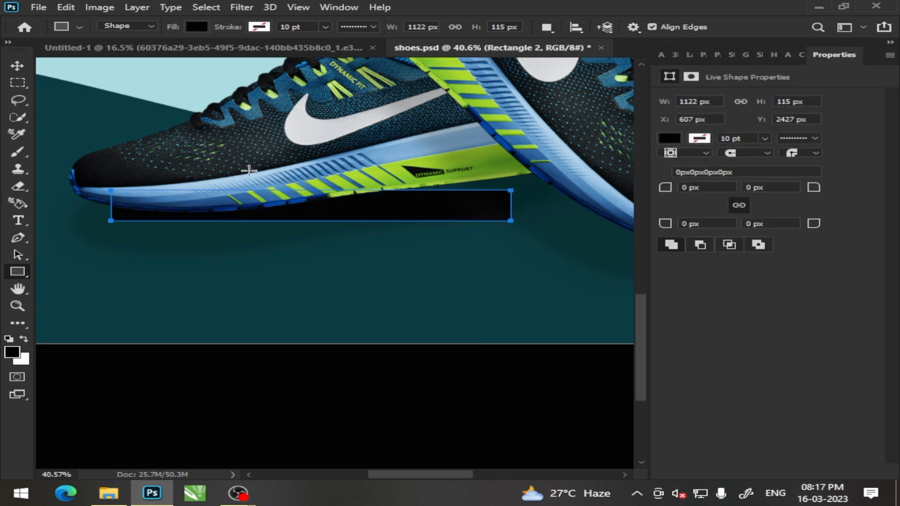
# Step: Try moving the front shoe down, undo it, and commit its free transform
pyautogui.click(17, 58)
pyautogui.click(360, 217)
pyautogui.moveTo(355, 215); pyautogui.dragTo(355, 227)
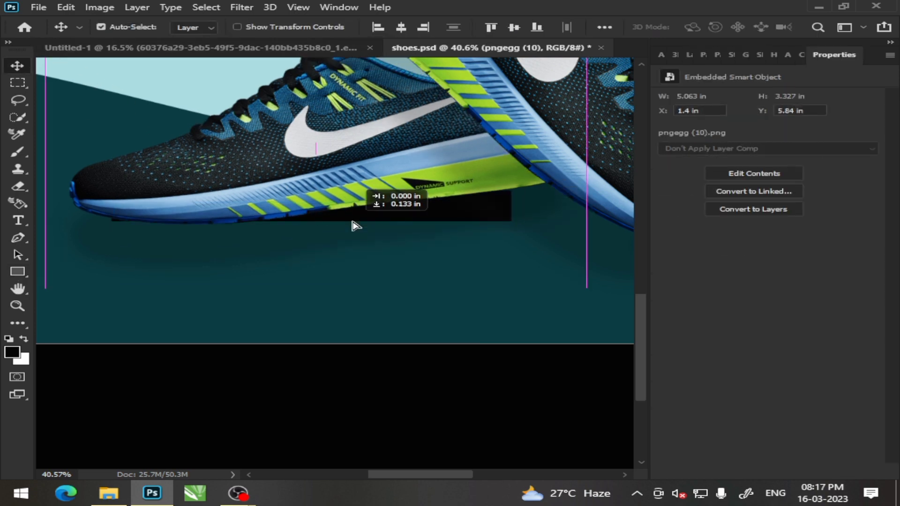
pyautogui.hotkey('ctrl', 'z')
pyautogui.hotkey('ctrl', 'z')
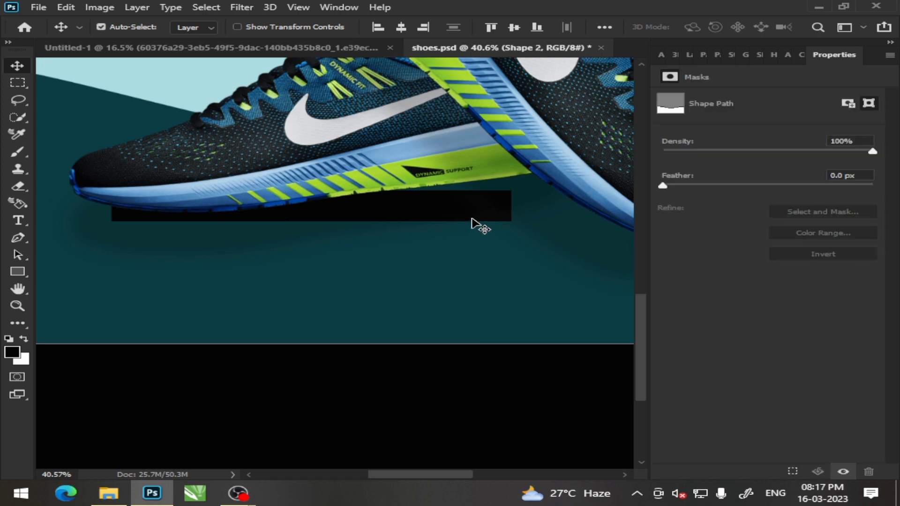
pyautogui.hotkey('ctrl', 'z')
pyautogui.hotkey('ctrl', 'shift', 'z')
pyautogui.hotkey('ctrl', 'shift', 'z')
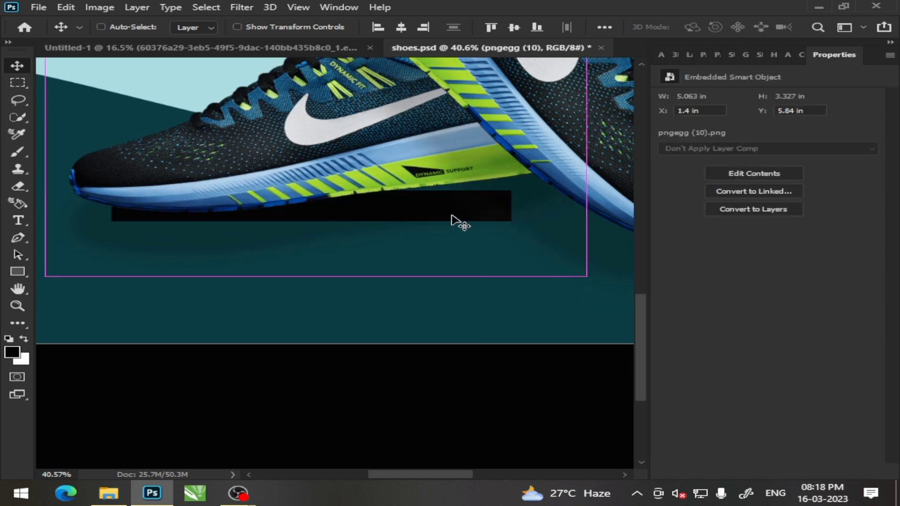
pyautogui.hotkey('ctrl', 't')
pyautogui.press('Return')
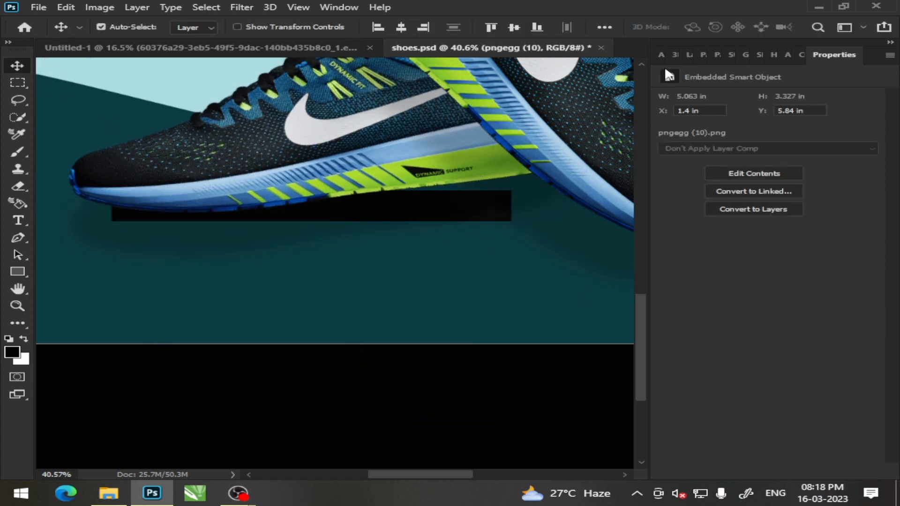
# Step: Select the Rectangle 2 layer and start transforming it
pyautogui.click(690, 56)
pyautogui.click(743, 211)
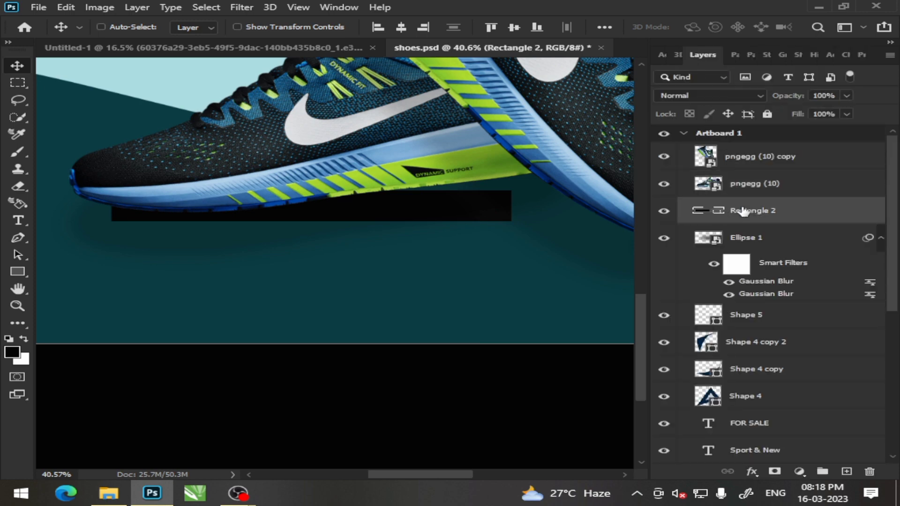
pyautogui.hotkey('ctrl', 't')
# Step: Tilt the black rectangle about -7° and move it up under the front sneaker's sole
pyautogui.rightClick(396, 202)
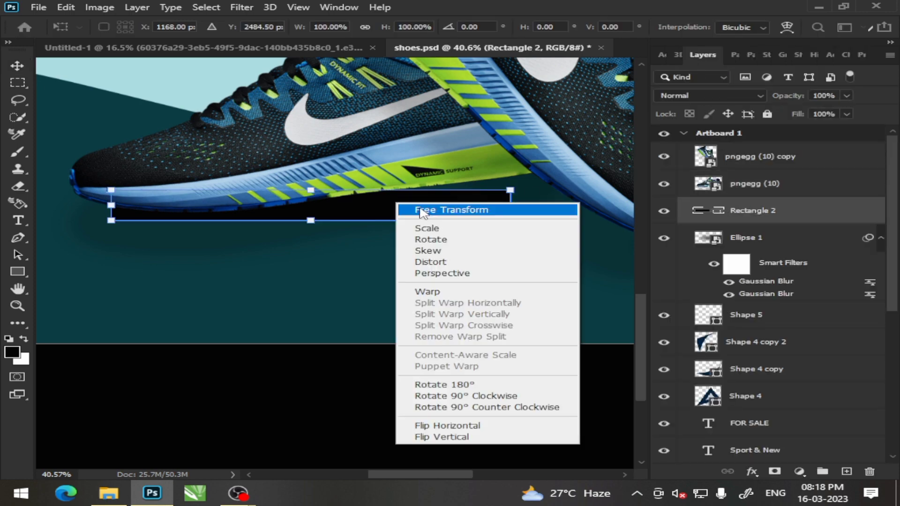
pyautogui.click(521, 188)
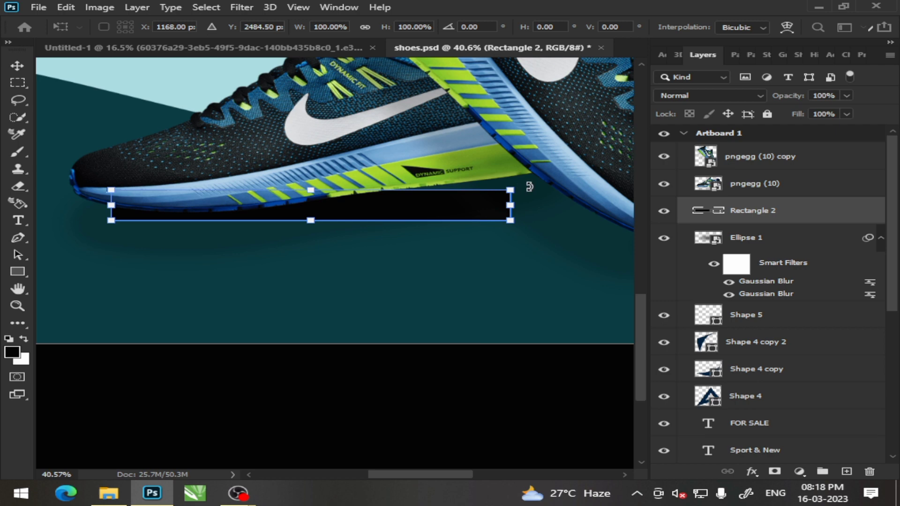
pyautogui.moveTo(529, 186); pyautogui.dragTo(526, 159)
pyautogui.moveTo(462, 197); pyautogui.dragTo(437, 196)
# Step: Warp the rectangle, bending its left edge and bottom curve up against the sole
pyautogui.rightClick(437, 198)
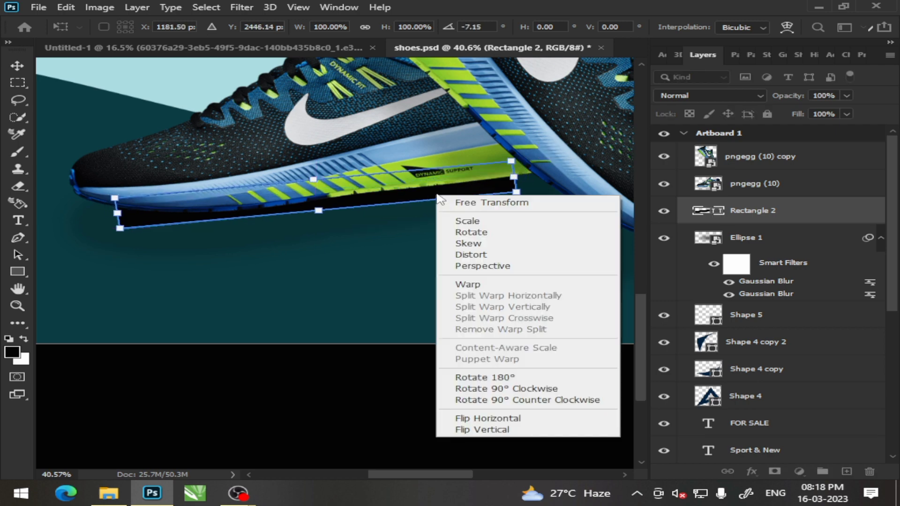
pyautogui.click(469, 284)
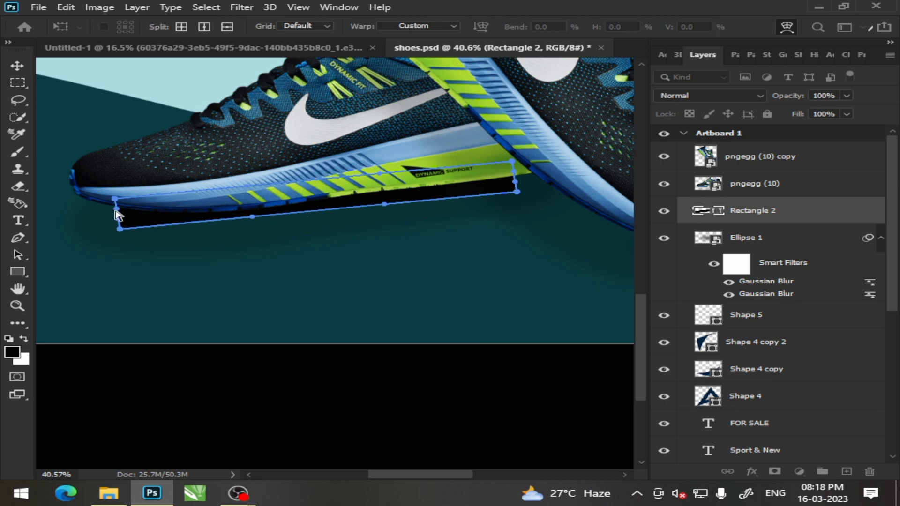
pyautogui.moveTo(117, 215); pyautogui.dragTo(64, 177)
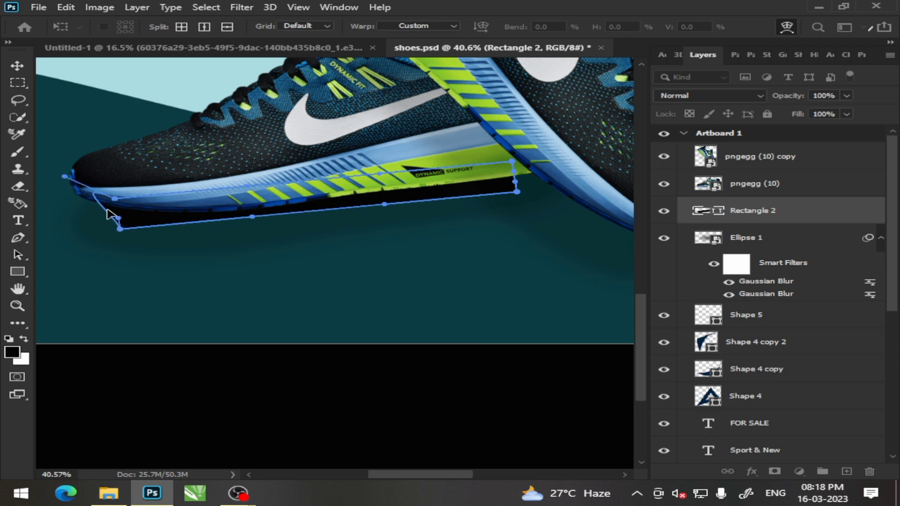
pyautogui.moveTo(120, 229); pyautogui.dragTo(119, 218)
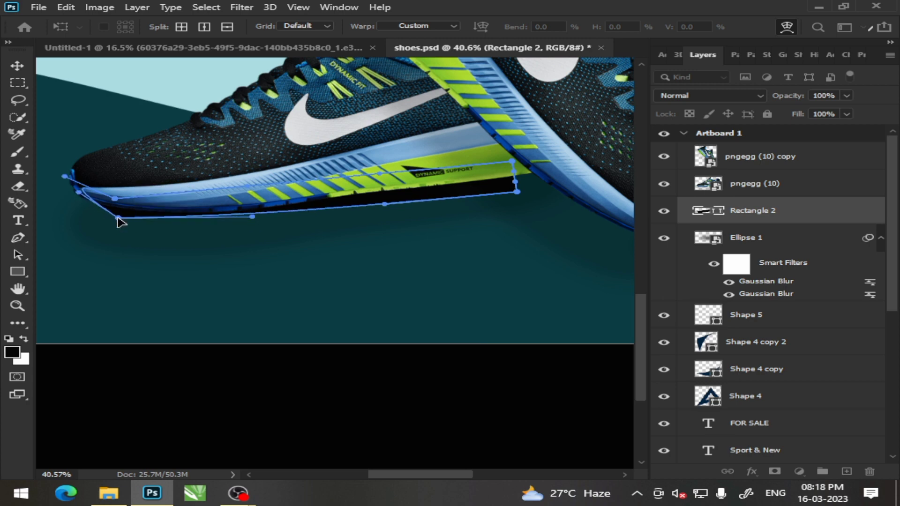
pyautogui.moveTo(252, 217); pyautogui.dragTo(251, 235)
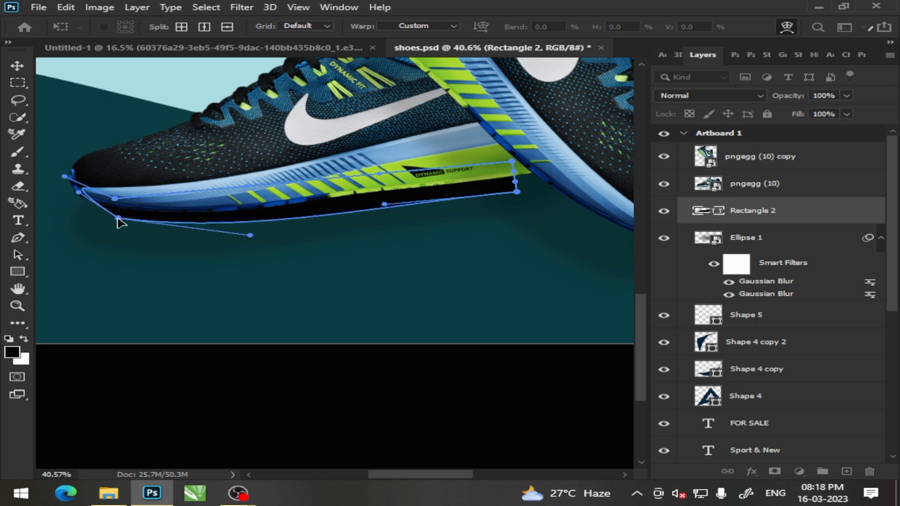
pyautogui.moveTo(117, 217); pyautogui.dragTo(116, 213)
pyautogui.moveTo(384, 205); pyautogui.dragTo(378, 192)
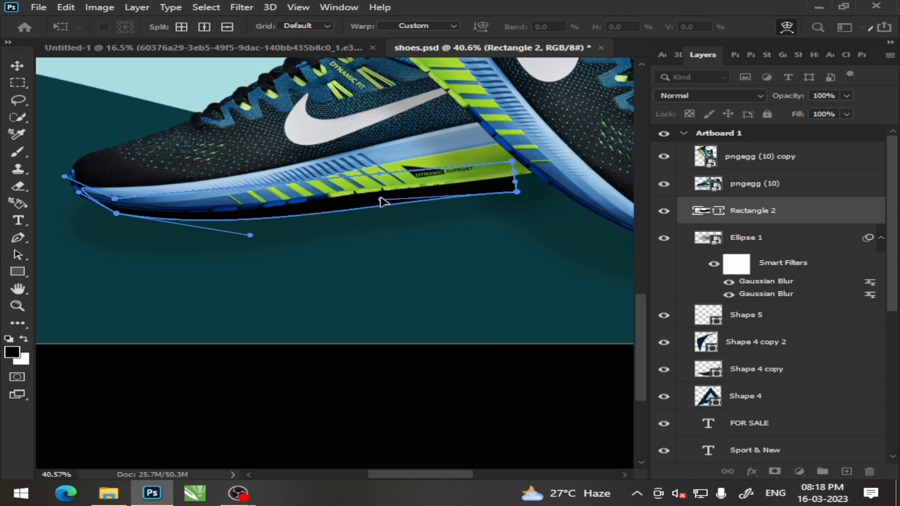
pyautogui.scroll(3, 586, 191)
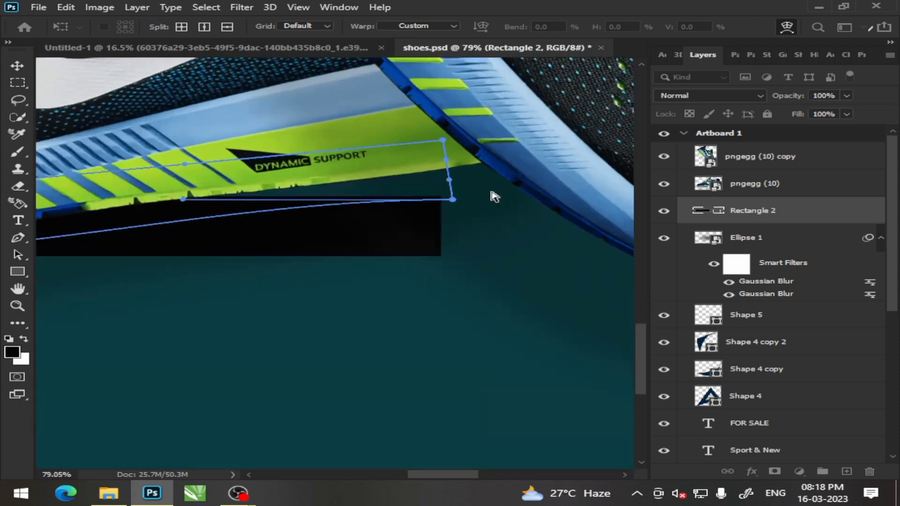
# Step: Pull the warp's right corner up along the sole and refine the curved edges
pyautogui.moveTo(455, 184)
pyautogui.mouseDown()
pyautogui.moveTo(507, 123)
pyautogui.moveTo(544, 117)
pyautogui.mouseUp()
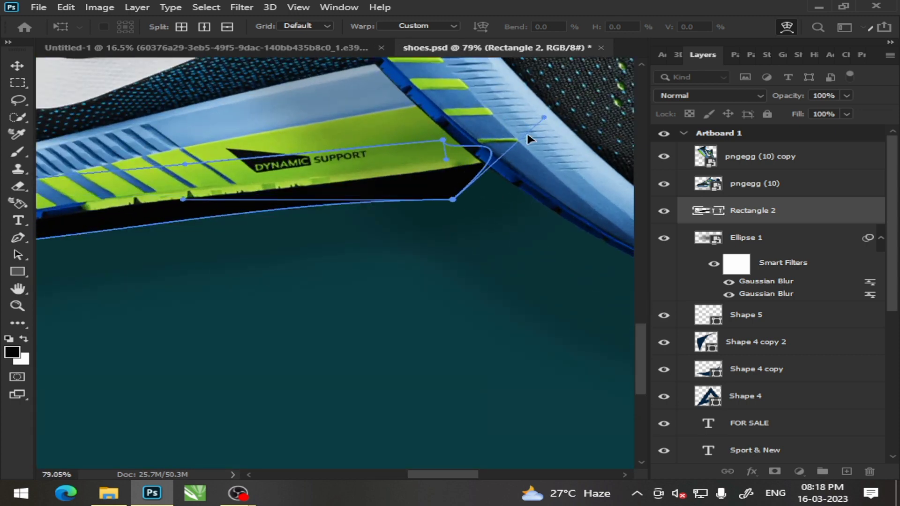
pyautogui.moveTo(452, 200); pyautogui.dragTo(436, 188)
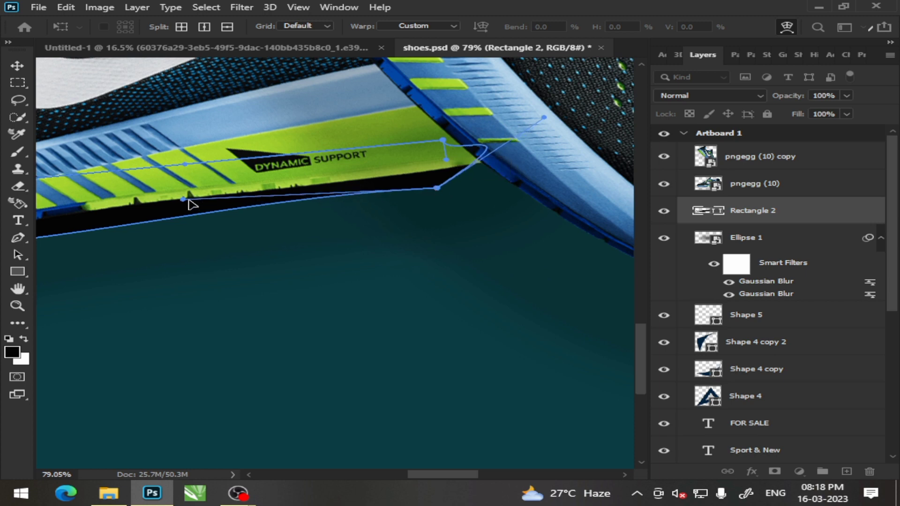
pyautogui.moveTo(184, 199); pyautogui.dragTo(96, 205)
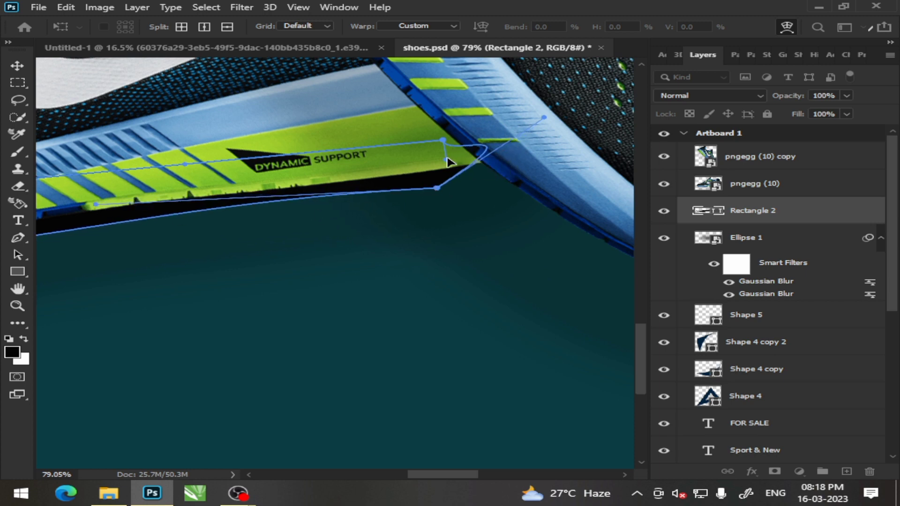
pyautogui.moveTo(447, 161); pyautogui.dragTo(490, 143)
pyautogui.moveTo(544, 117); pyautogui.dragTo(594, 130)
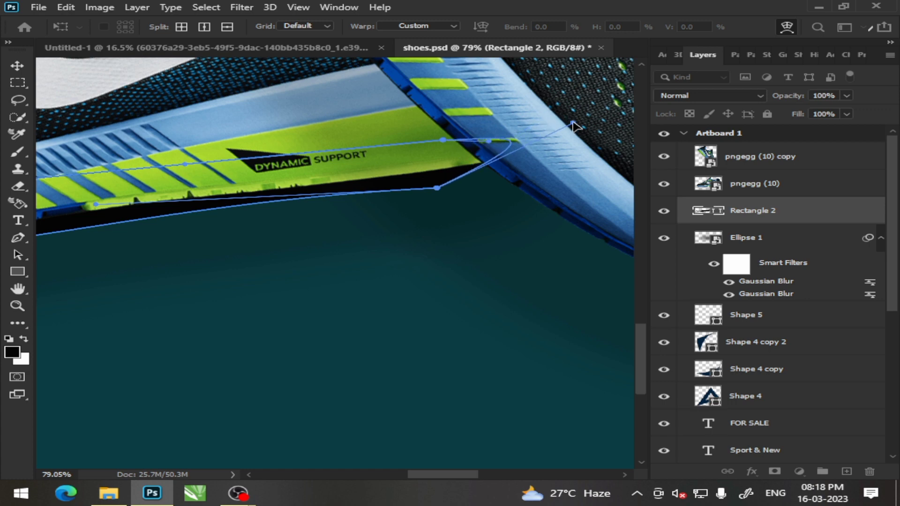
pyautogui.moveTo(436, 188); pyautogui.dragTo(435, 180)
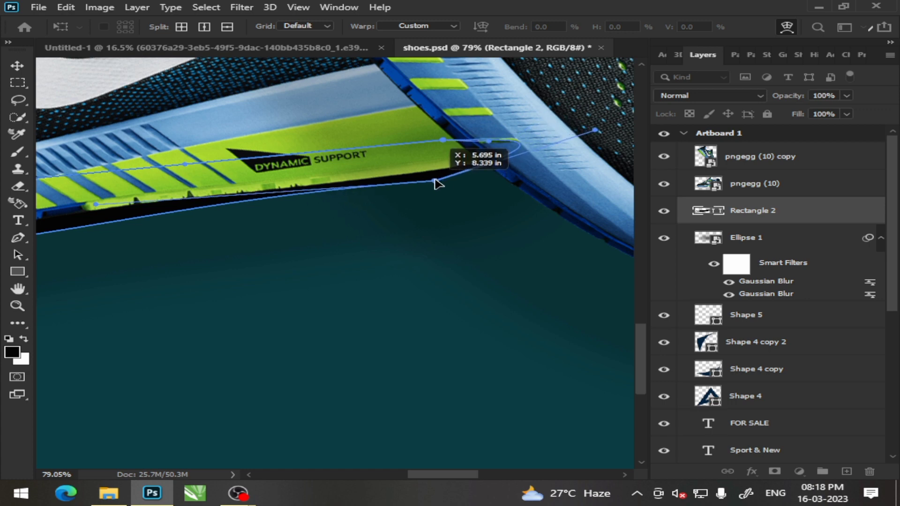
pyautogui.moveTo(97, 207); pyautogui.dragTo(74, 214)
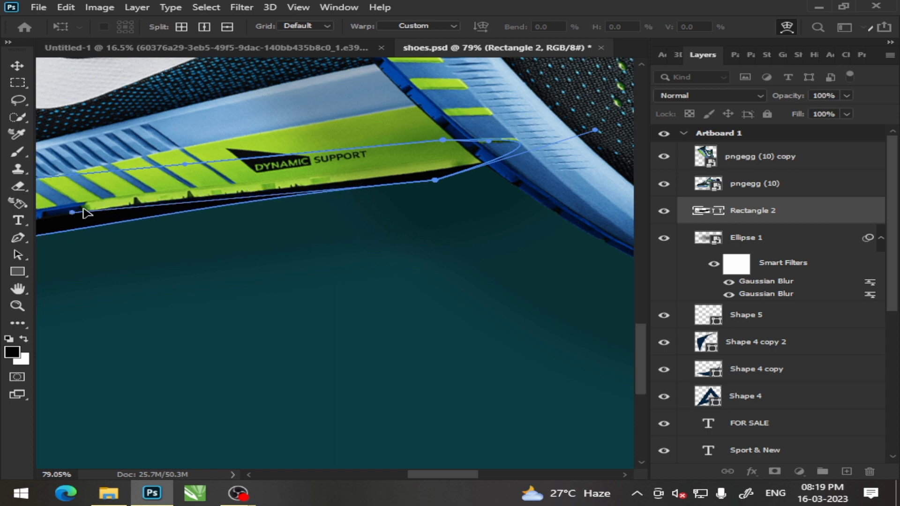
pyautogui.moveTo(77, 215); pyautogui.dragTo(95, 217)
pyautogui.scroll(-2, 261, 224)
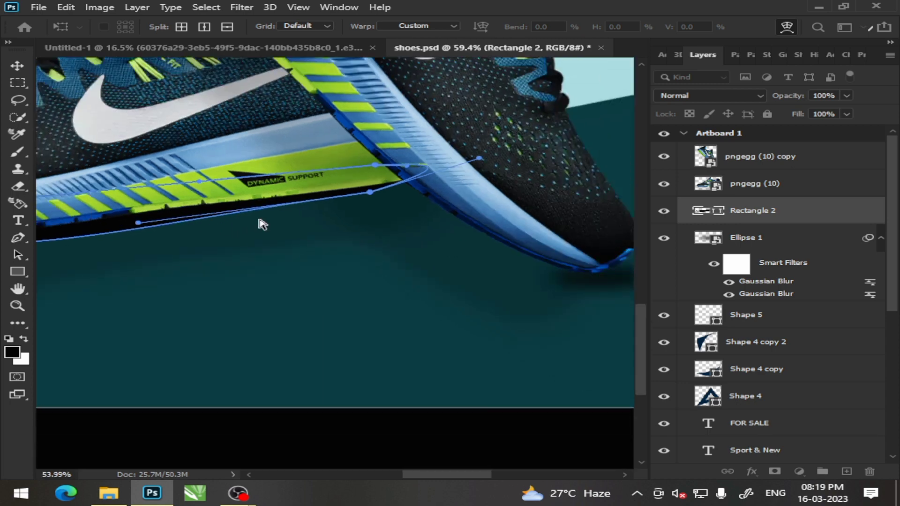
pyautogui.scroll(-2, 197, 239)
pyautogui.scroll(1, 54, 244)
pyautogui.scroll(-2, 173, 240)
pyautogui.scroll(-1, 247, 218)
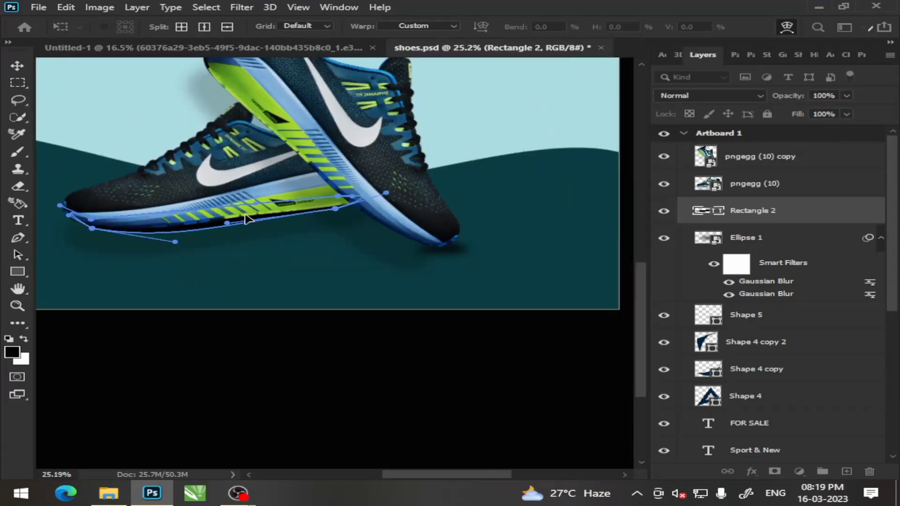
# Step: Commit the warp and convert Rectangle 2 for Smart Filters
pyautogui.click(241, 7)
pyautogui.press('Escape')
pyautogui.press('Return')
pyautogui.click(241, 7)
pyautogui.click(282, 41)
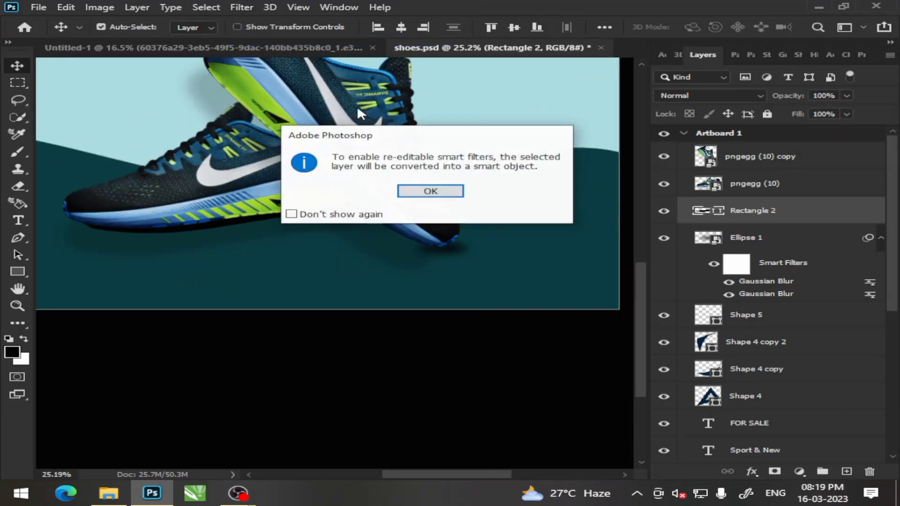
pyautogui.click(422, 190)
# Step: Apply a Gaussian Blur with a raised radius to soften the shadow strip
pyautogui.click(242, 7)
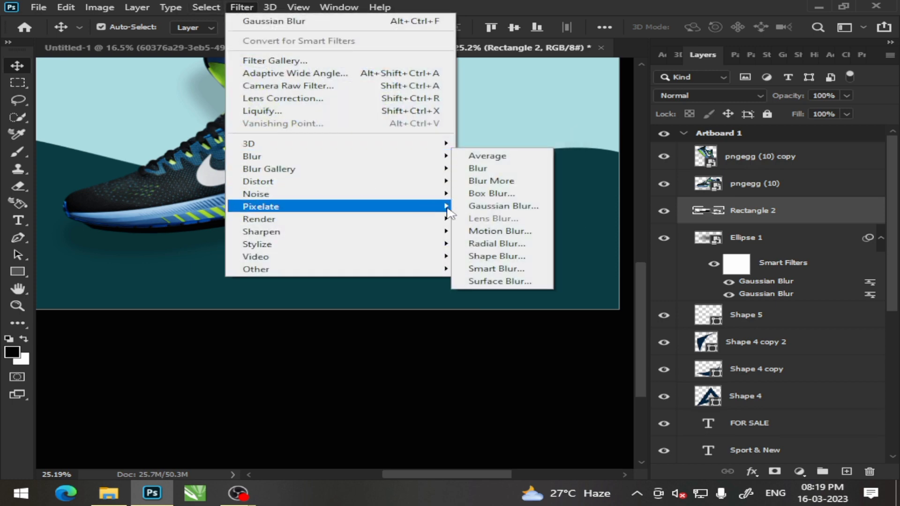
pyautogui.click(488, 221)
pyautogui.moveTo(664, 291); pyautogui.dragTo(678, 291)
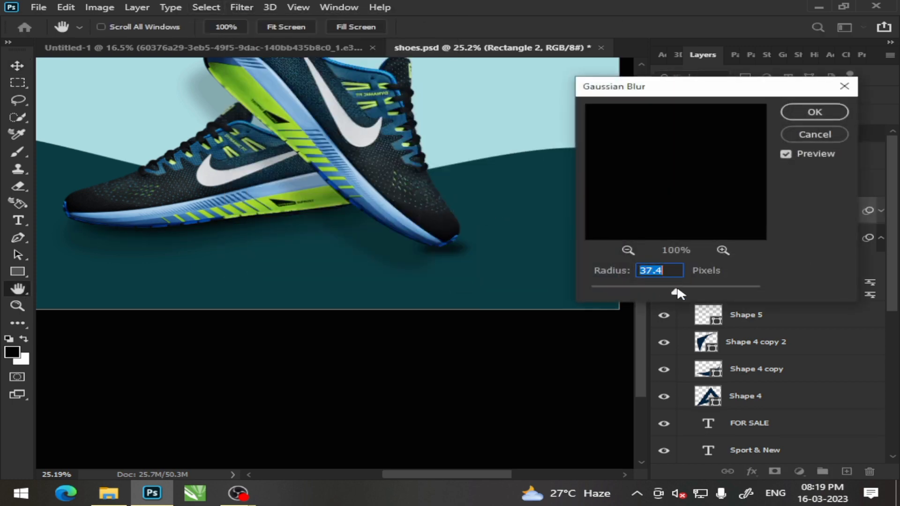
pyautogui.click(799, 116)
pyautogui.scroll(1, 434, 146)
pyautogui.scroll(-5, 434, 147)
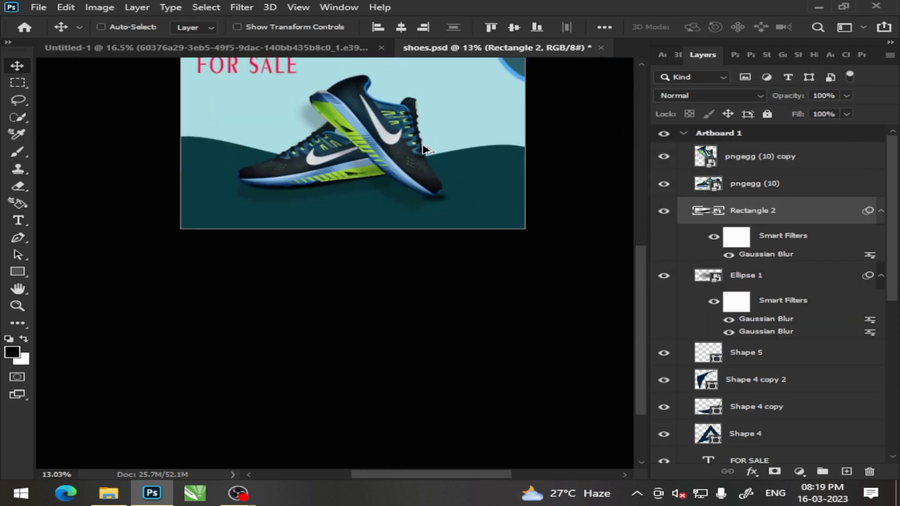
pyautogui.scroll(2, 531, 182)
pyautogui.hscroll(-2, 535, 182)
pyautogui.hscroll(-3, 539, 183)
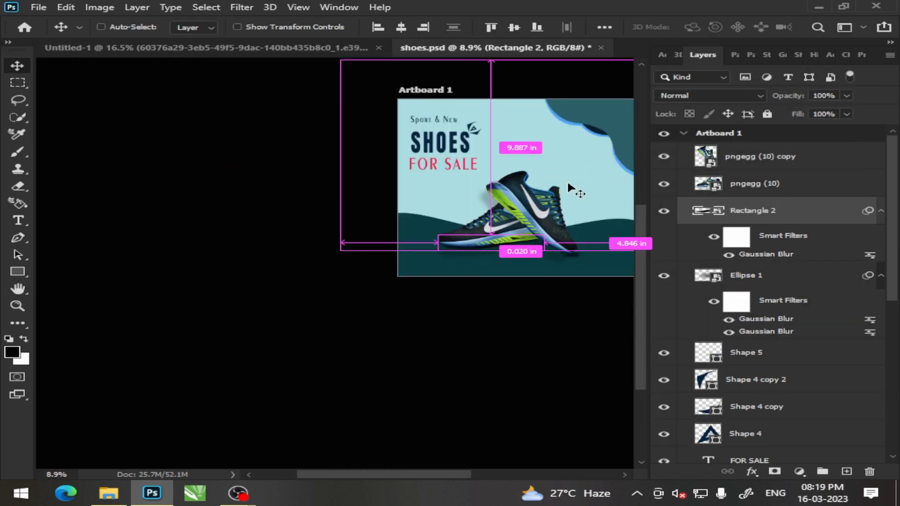
pyautogui.hscroll(4, 561, 181)
pyautogui.hscroll(2, 305, 122)
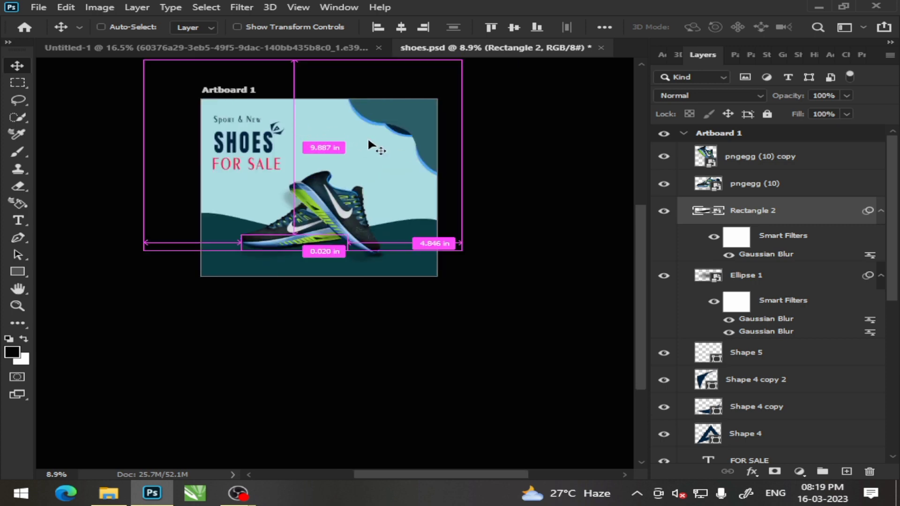
pyautogui.scroll(3, 368, 136)
pyautogui.scroll(2, 288, 175)
pyautogui.scroll(1, 288, 183)
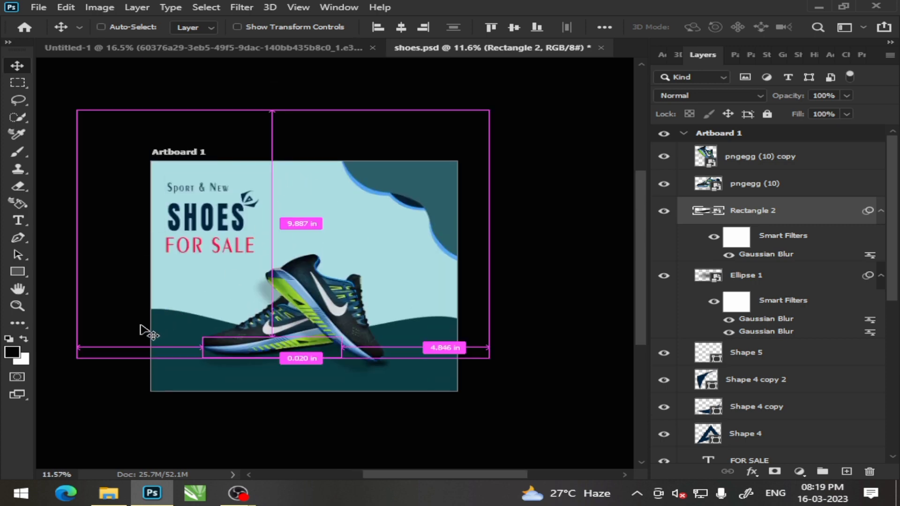
pyautogui.scroll(2, 141, 331)
pyautogui.scroll(3, 155, 323)
pyautogui.scroll(3, 173, 309)
# Step: Switch to the Custom Shape tool and bring up its shape picker
pyautogui.scroll(4, 177, 305)
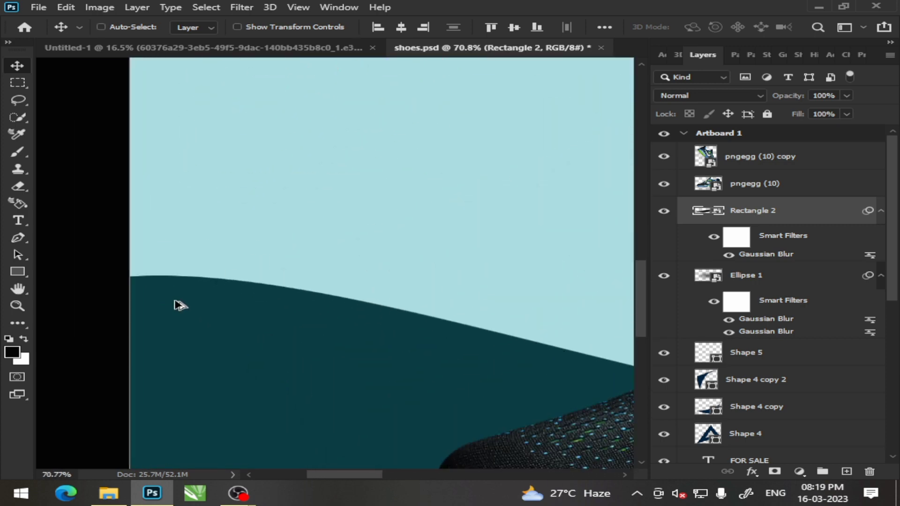
pyautogui.click(17, 272)
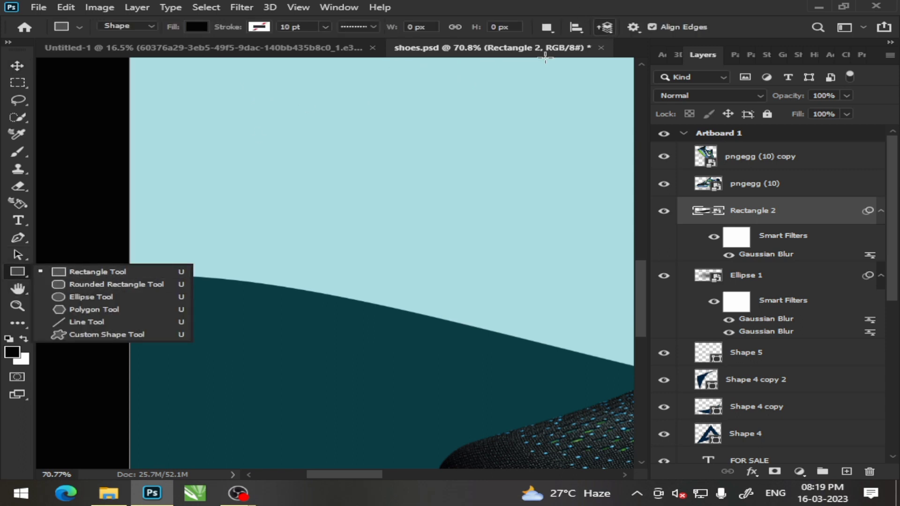
pyautogui.click(89, 334)
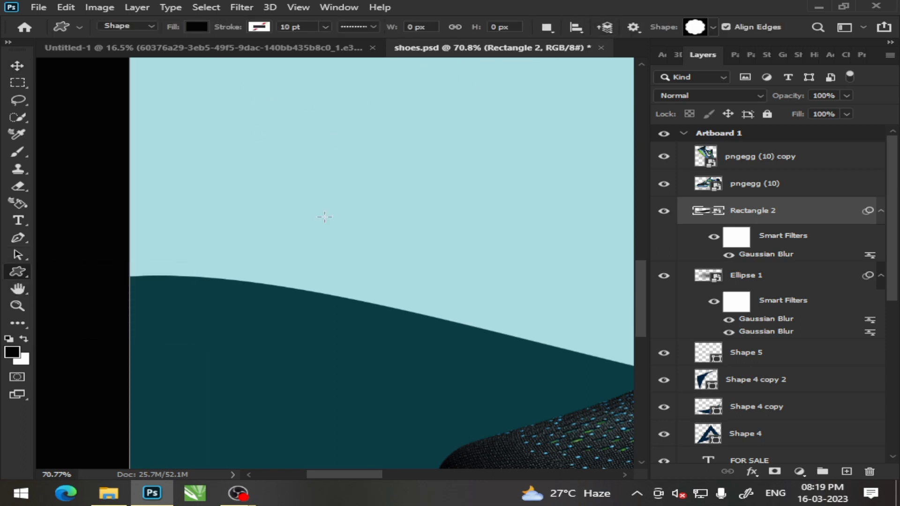
pyautogui.click(712, 28)
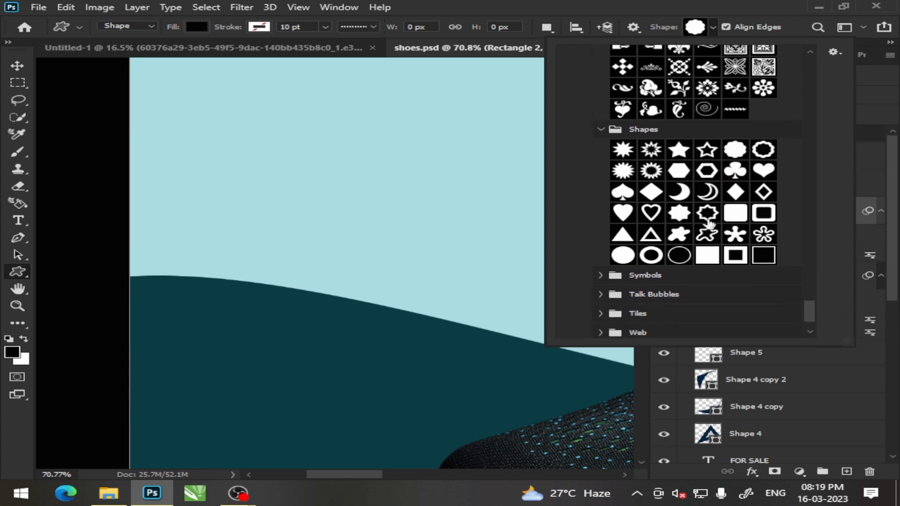
# Step: Choose the pinched banner from the Banners and Awards shape set
pyautogui.click(600, 276)
pyautogui.scroll(-1, 680, 281)
pyautogui.scroll(-1, 703, 276)
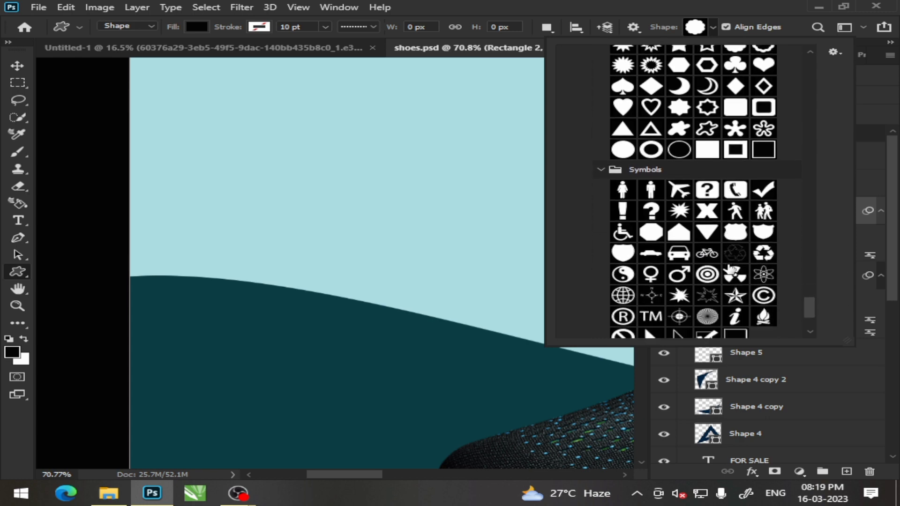
pyautogui.scroll(-1, 729, 269)
pyautogui.scroll(-1, 676, 261)
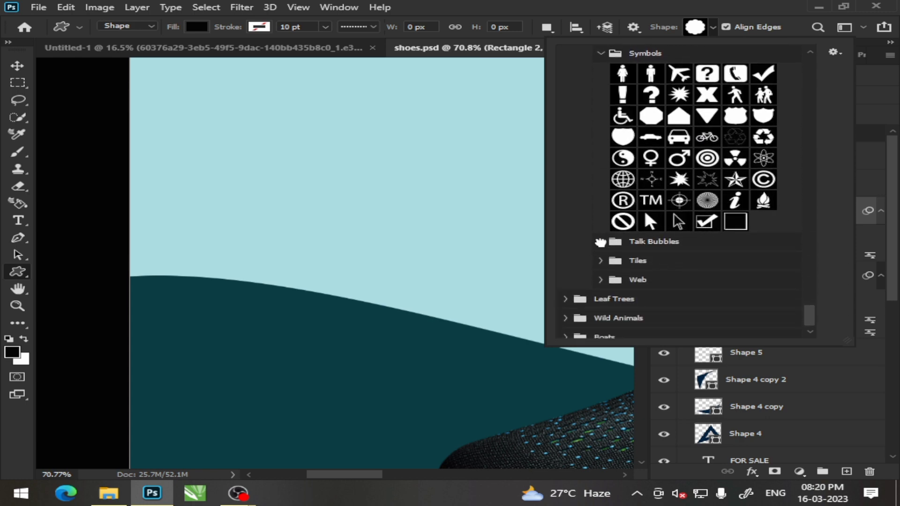
pyautogui.click(600, 239)
pyautogui.scroll(-1, 706, 233)
pyautogui.scroll(1, 707, 233)
pyautogui.scroll(2, 707, 239)
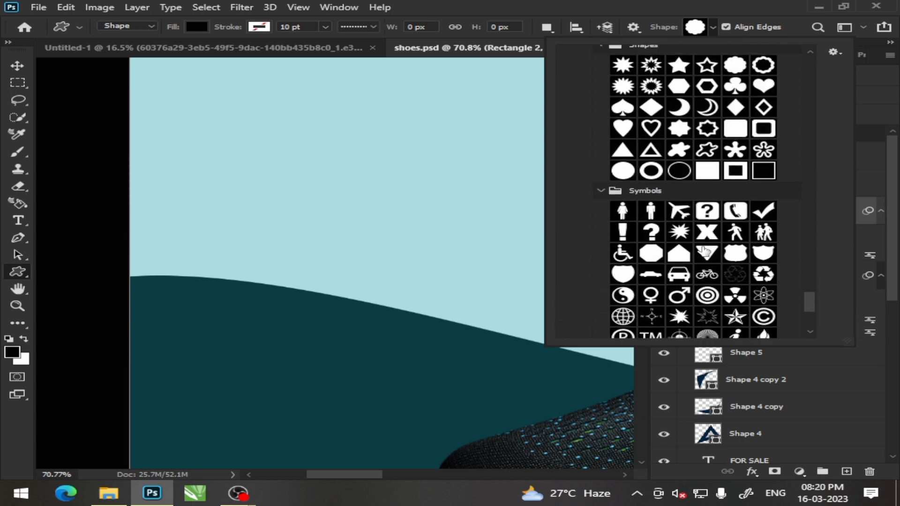
pyautogui.scroll(2, 706, 246)
pyautogui.scroll(2, 706, 248)
pyautogui.scroll(2, 710, 248)
pyautogui.scroll(2, 715, 247)
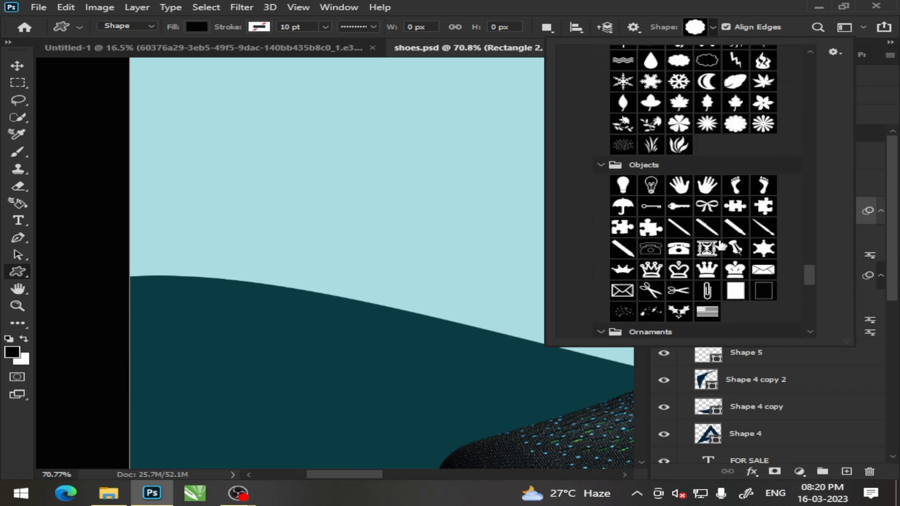
pyautogui.scroll(2, 719, 246)
pyautogui.scroll(2, 721, 245)
pyautogui.scroll(2, 721, 245)
pyautogui.scroll(2, 721, 243)
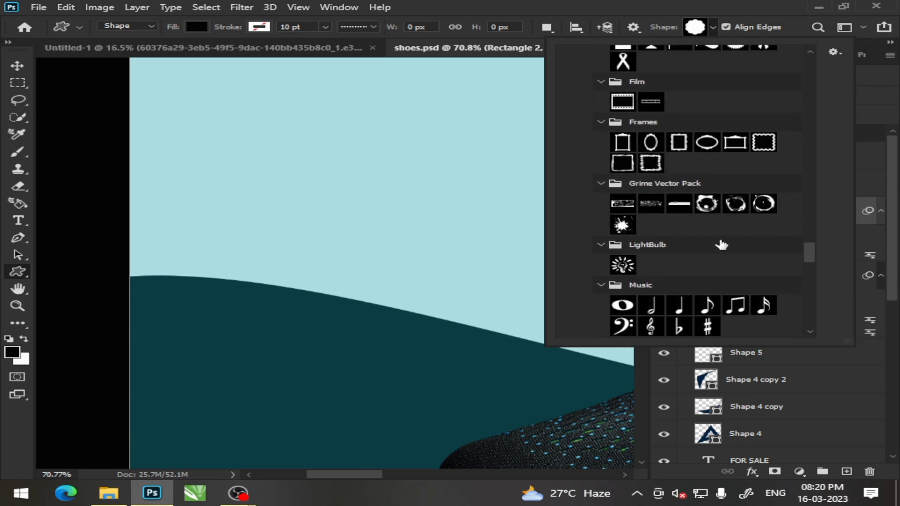
pyautogui.scroll(2, 722, 244)
pyautogui.scroll(2, 721, 243)
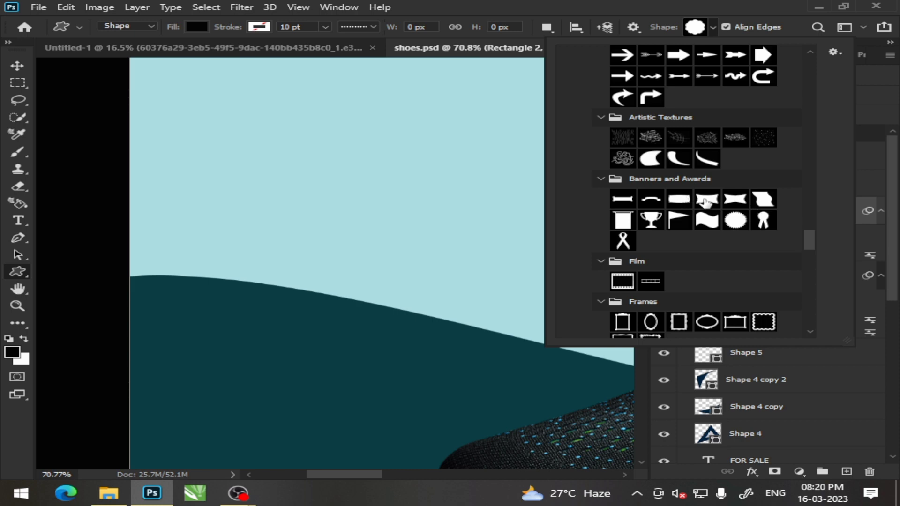
pyautogui.click(707, 200)
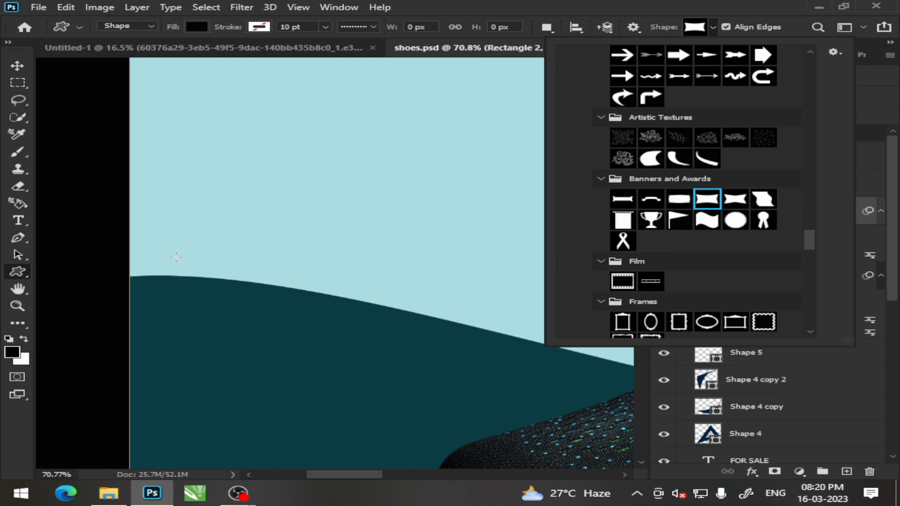
# Step: Draw a trial black banner shape, move it right, then delete it
pyautogui.moveTo(176, 257); pyautogui.dragTo(241, 288)
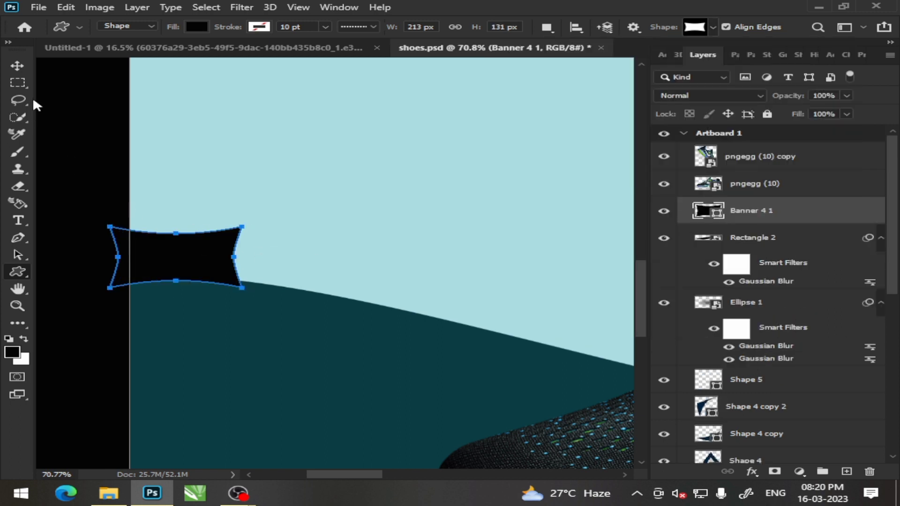
pyautogui.click(19, 66)
pyautogui.moveTo(135, 260); pyautogui.dragTo(245, 266)
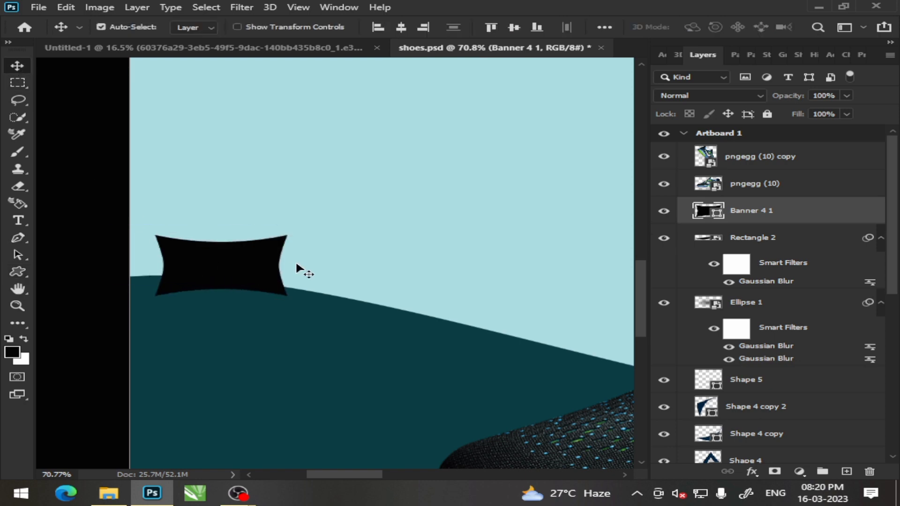
pyautogui.press('Delete')
# Step: Set the custom shape outline to white, then delete the selected white banner
pyautogui.click(19, 272)
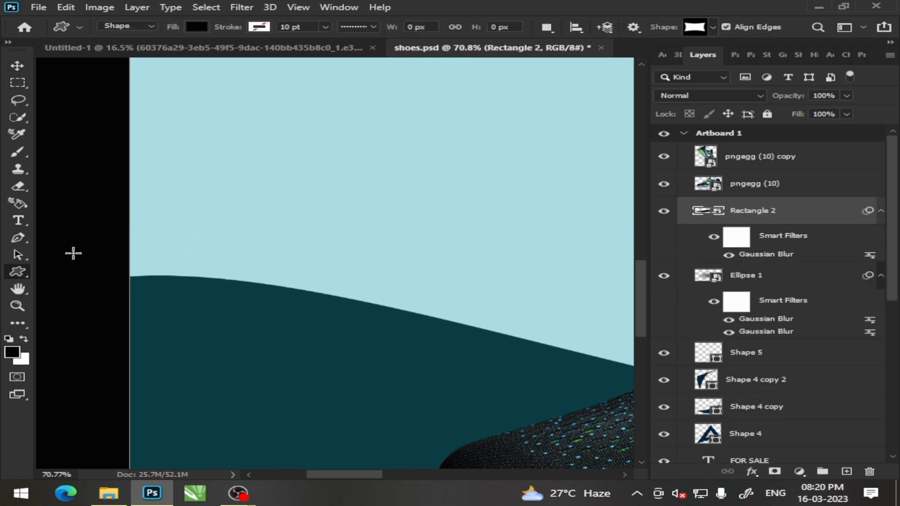
pyautogui.click(260, 27)
pyautogui.click(247, 112)
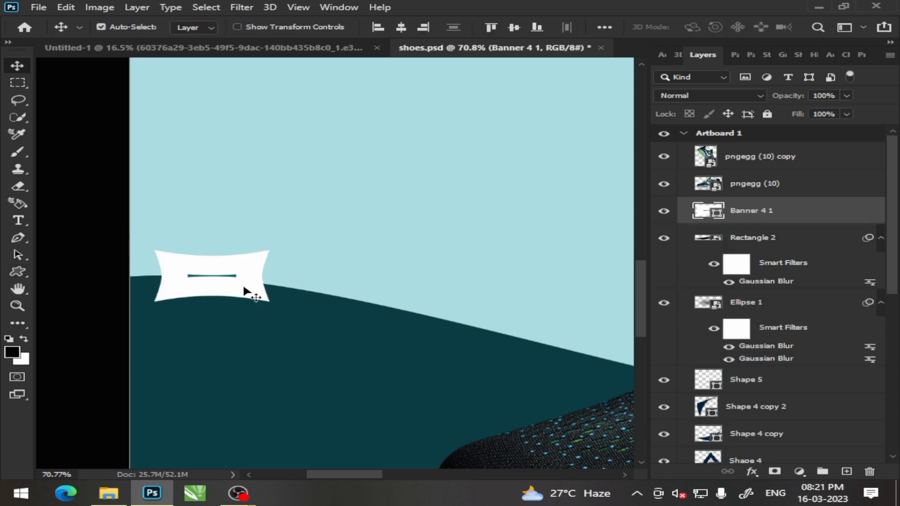
pyautogui.scroll(-3, 246, 295)
pyautogui.scroll(2, 253, 299)
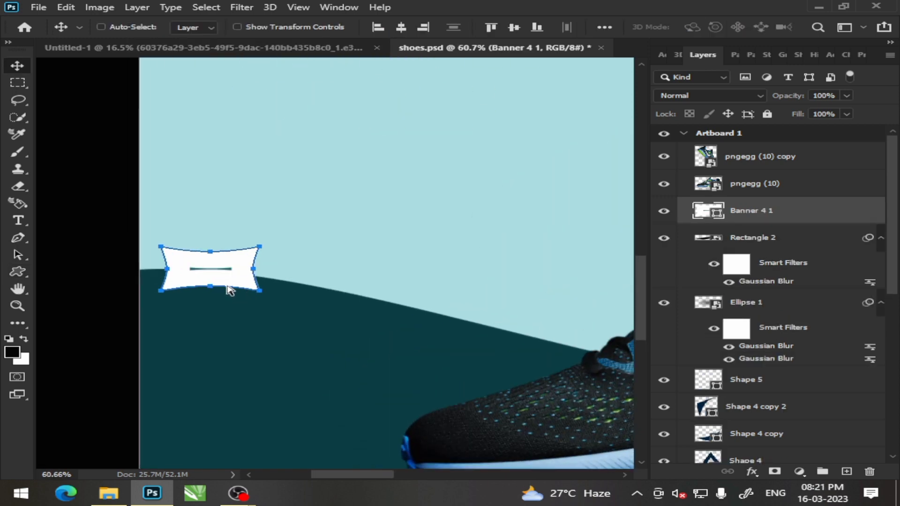
pyautogui.rightClick(214, 269)
pyautogui.press('Escape')
pyautogui.press('Delete')
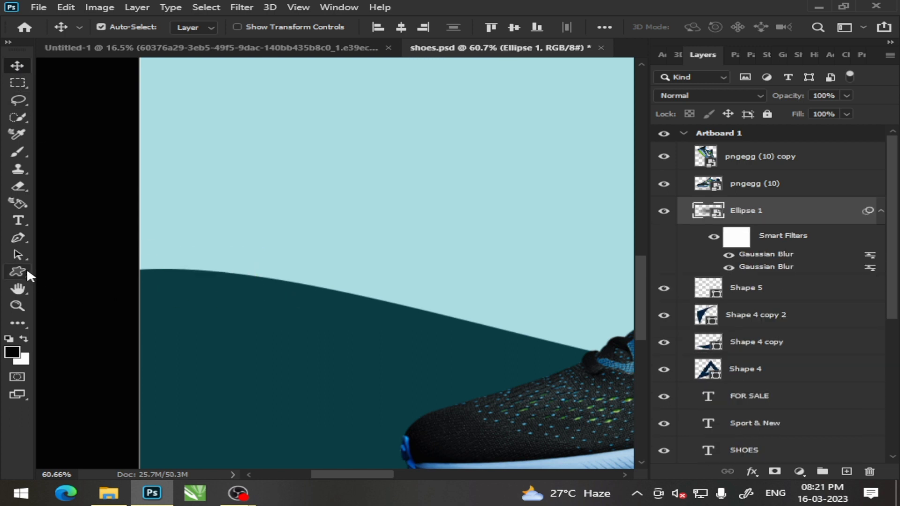
# Step: Draw a new teal banner with a thinner white outline and move it onto the wave
pyautogui.rightClick(18, 272)
pyautogui.click(75, 338)
pyautogui.click(325, 27)
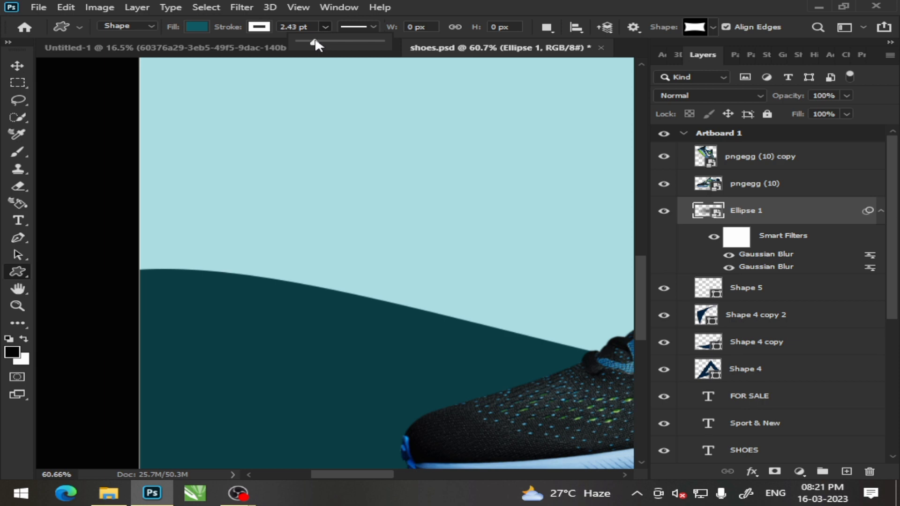
pyautogui.moveTo(217, 209); pyautogui.dragTo(282, 238)
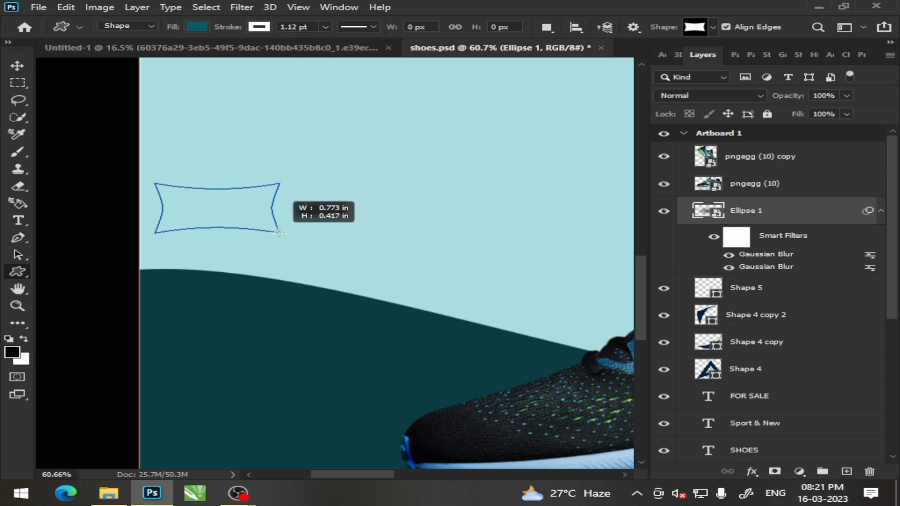
pyautogui.click(18, 66)
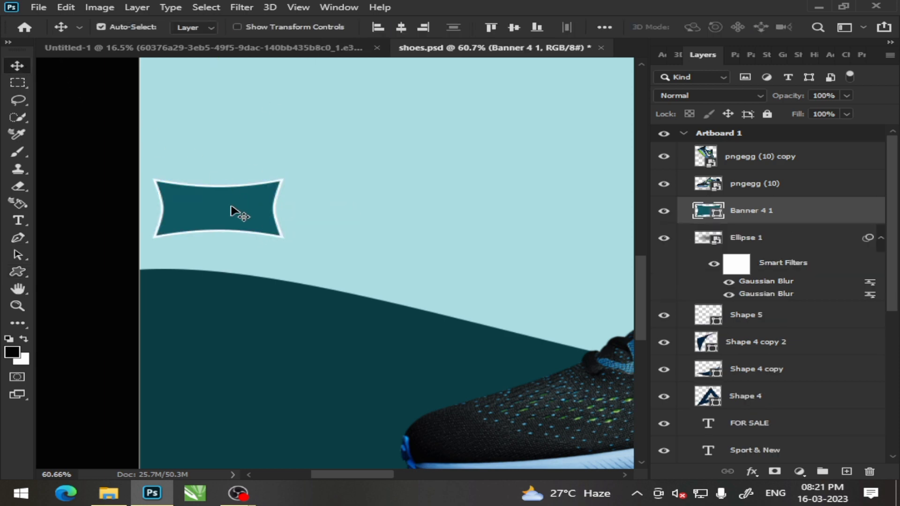
pyautogui.moveTo(225, 212)
pyautogui.mouseDown()
pyautogui.moveTo(237, 265)
pyautogui.moveTo(248, 271)
pyautogui.mouseUp()
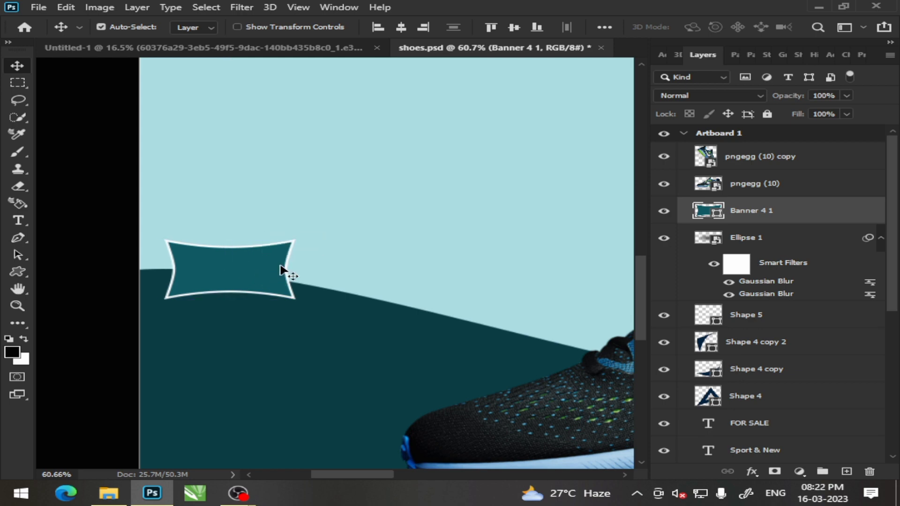
pyautogui.doubleClick(709, 215)
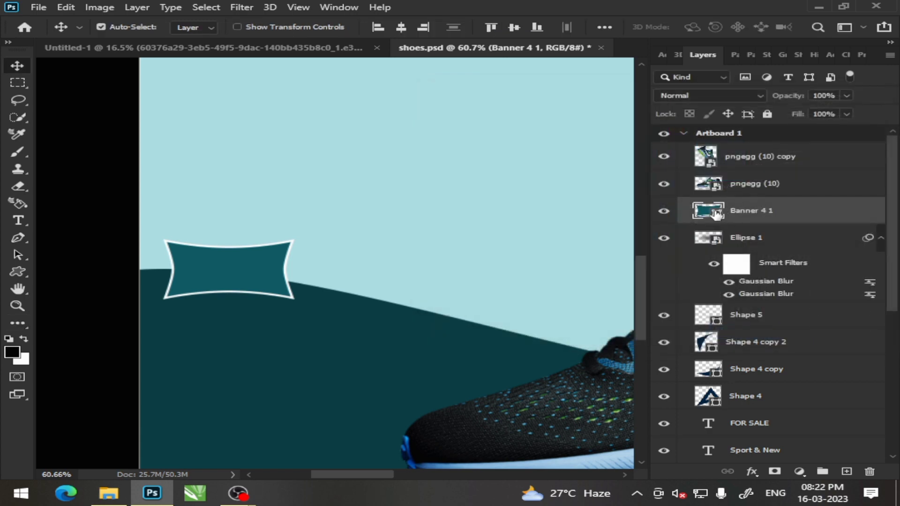
pyautogui.click(878, 96)
# Step: Add a Stroke effect to the Banner layer using pale blue sampled from the background
pyautogui.doubleClick(717, 218)
pyautogui.click(878, 93)
pyautogui.rightClick(751, 209)
pyautogui.click(545, 19)
pyautogui.moveTo(310, 94); pyautogui.dragTo(529, 60)
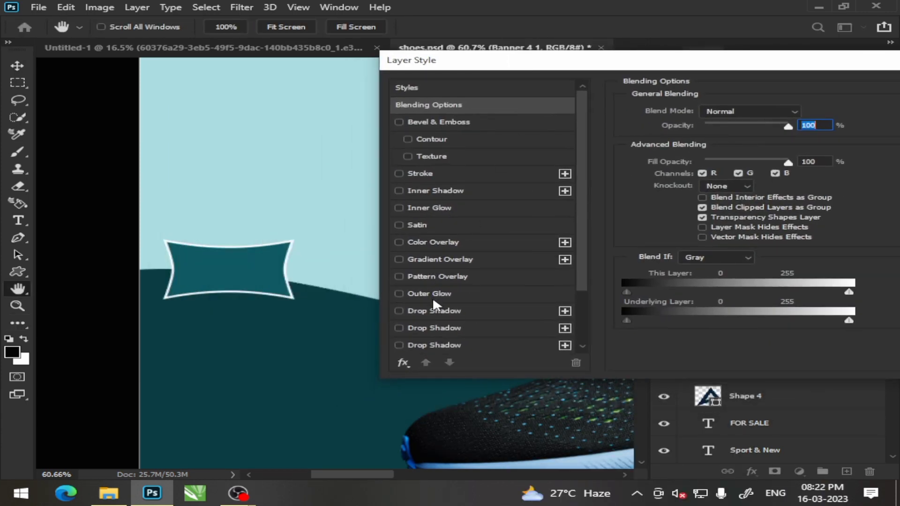
pyautogui.click(434, 174)
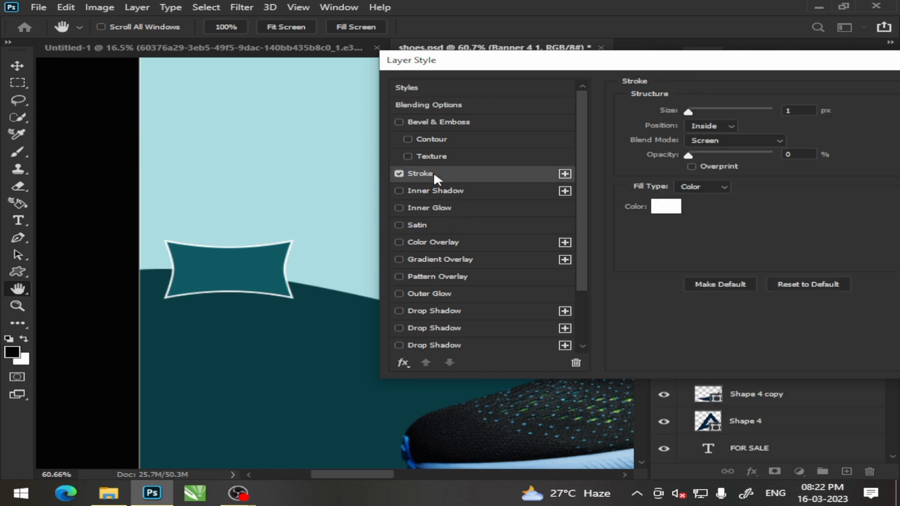
pyautogui.click(658, 207)
pyautogui.click(257, 154)
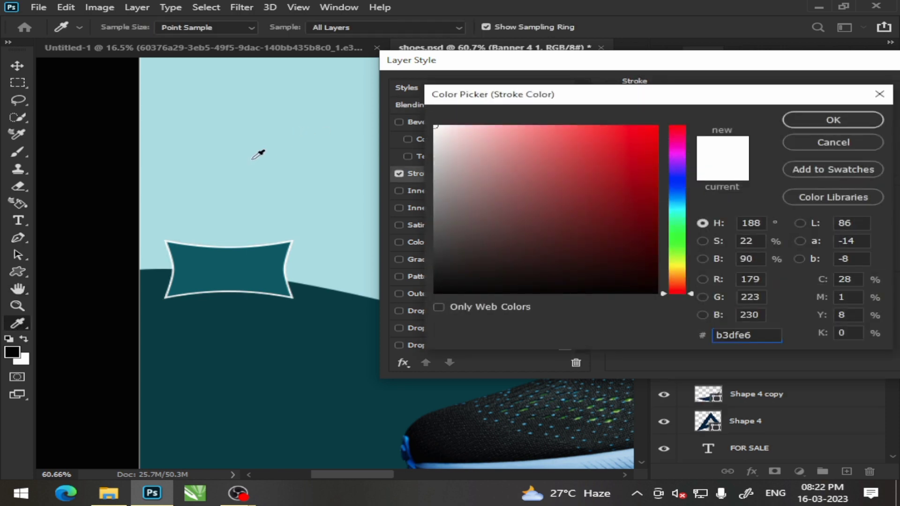
pyautogui.click(835, 118)
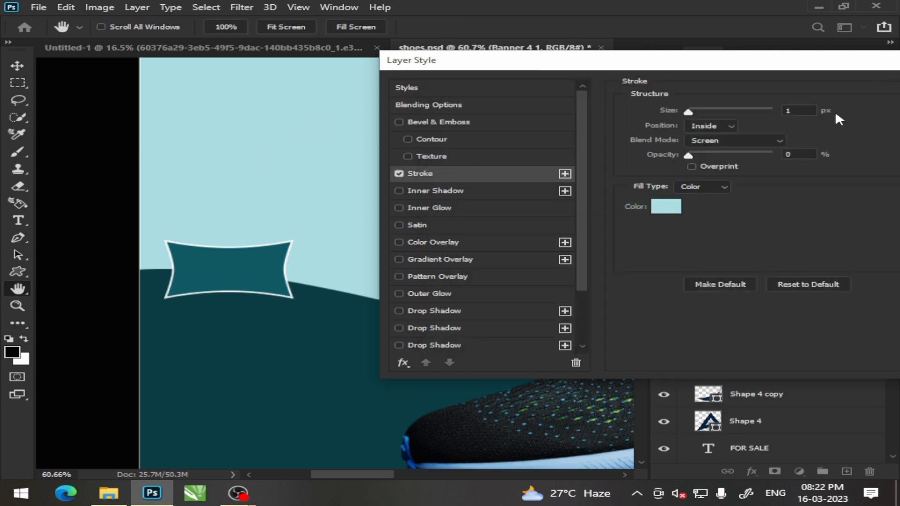
pyautogui.moveTo(748, 66); pyautogui.dragTo(570, 69)
pyautogui.click(828, 88)
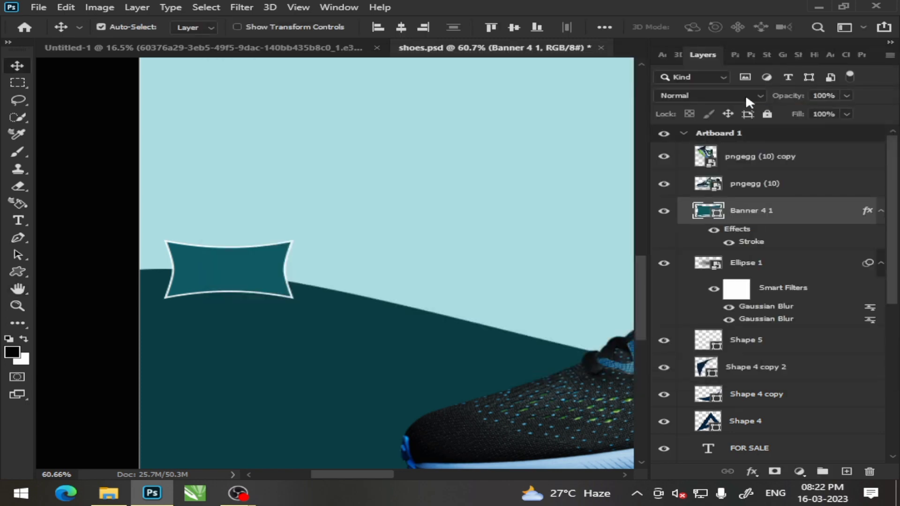
pyautogui.click(729, 242)
pyautogui.click(714, 230)
pyautogui.click(714, 230)
# Step: Move the banner up-right, rotate it about -10.6°, and nudge it onto the wave edge
pyautogui.scroll(-3, 316, 245)
pyautogui.scroll(-4, 372, 262)
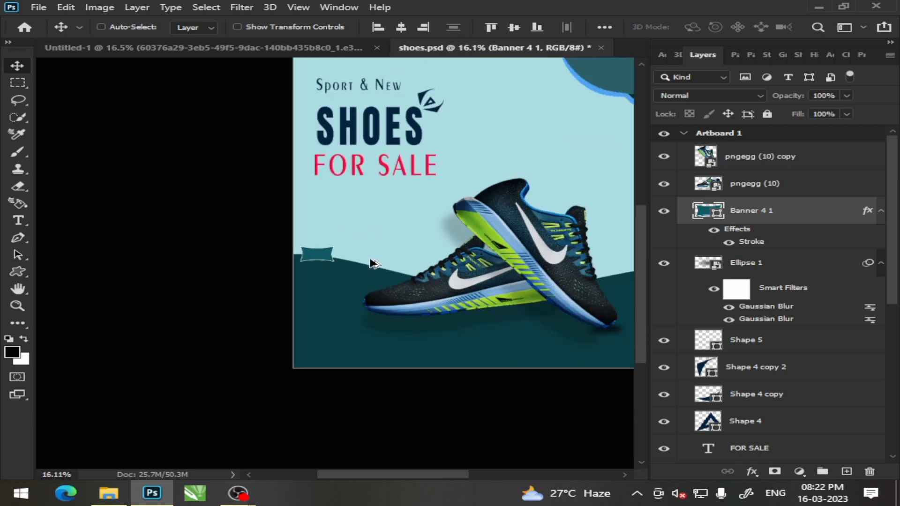
pyautogui.scroll(-1, 375, 265)
pyautogui.scroll(2, 393, 267)
pyautogui.scroll(3, 277, 258)
pyautogui.scroll(2, 281, 260)
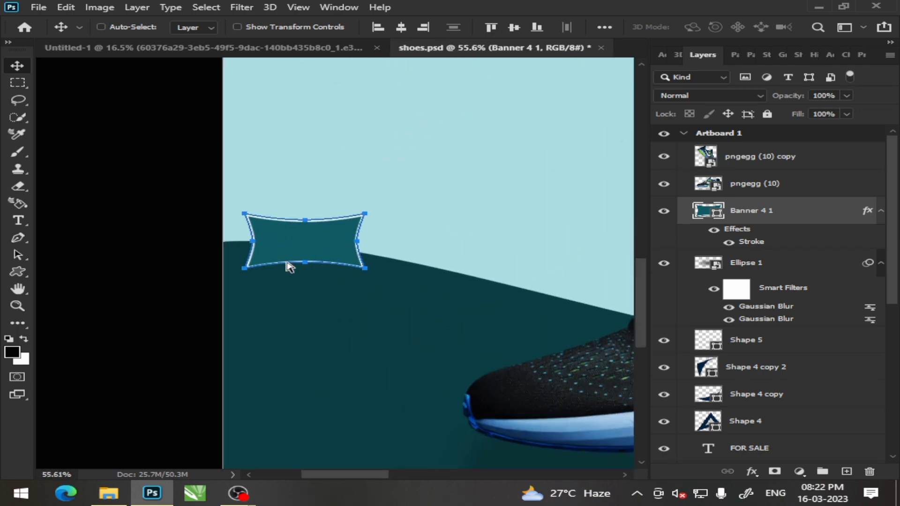
pyautogui.scroll(2, 304, 265)
pyautogui.moveTo(322, 268)
pyautogui.mouseDown()
pyautogui.moveTo(357, 255)
pyautogui.moveTo(359, 245)
pyautogui.mouseUp()
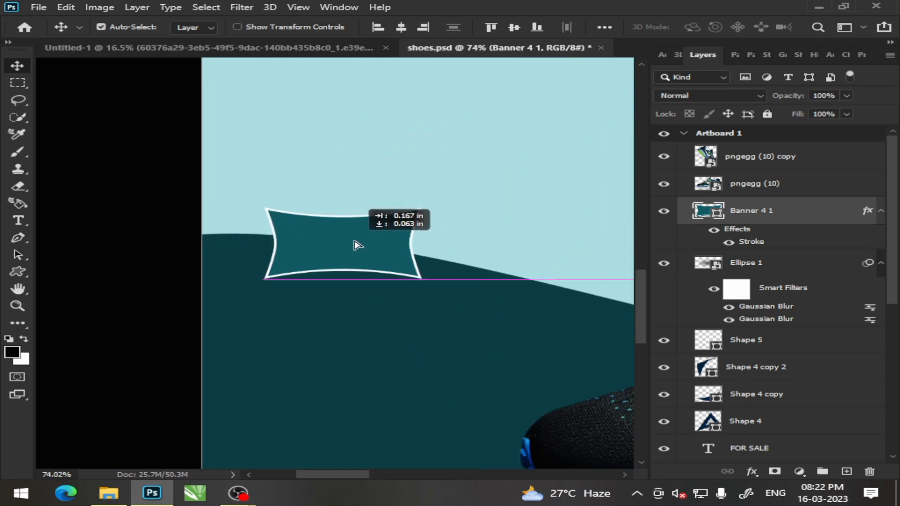
pyautogui.hotkey('ctrl', 't')
pyautogui.moveTo(438, 205); pyautogui.dragTo(407, 201)
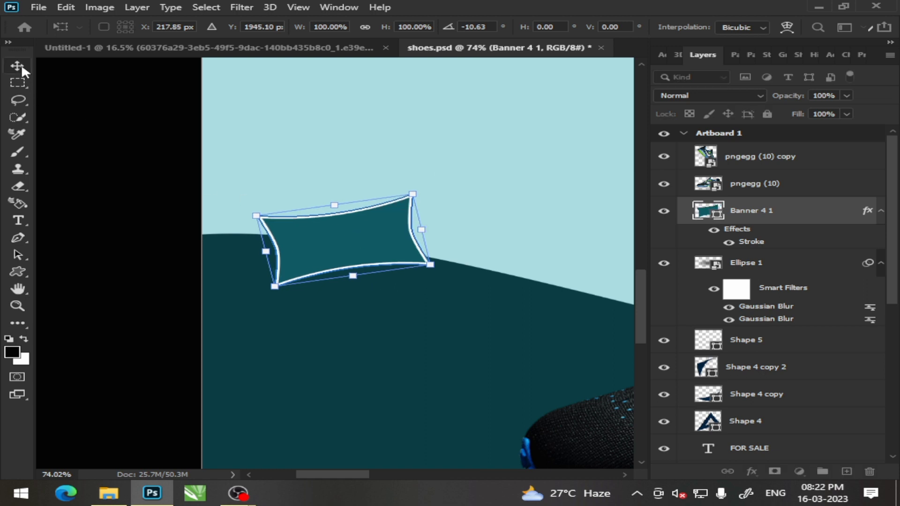
pyautogui.press('Return')
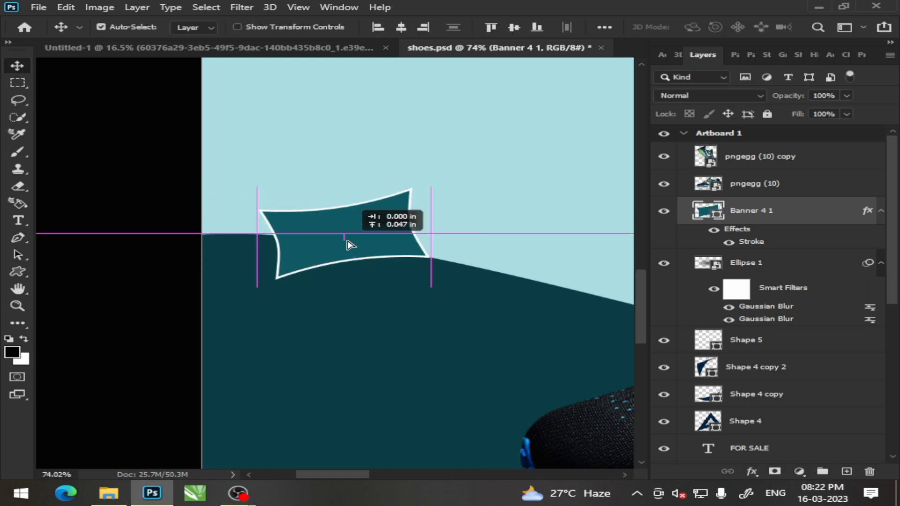
pyautogui.moveTo(347, 248); pyautogui.dragTo(348, 241)
pyautogui.click(125, 211)
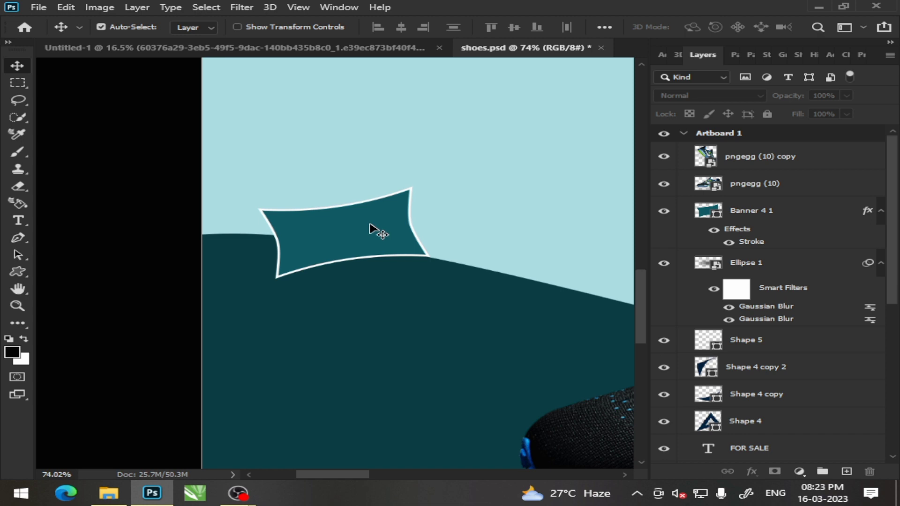
# Step: Add the text '$30 ONLY' and move it toward the banner
pyautogui.click(18, 220)
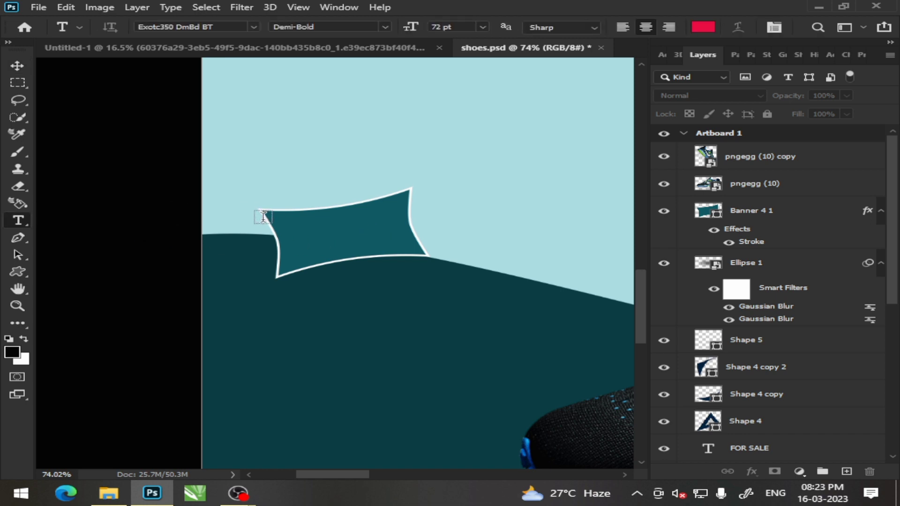
pyautogui.click(263, 217)
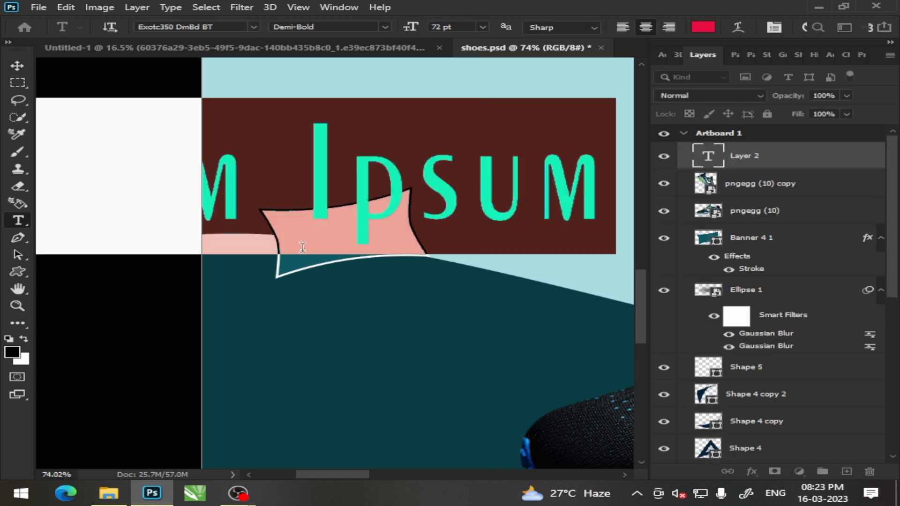
pyautogui.write('$')
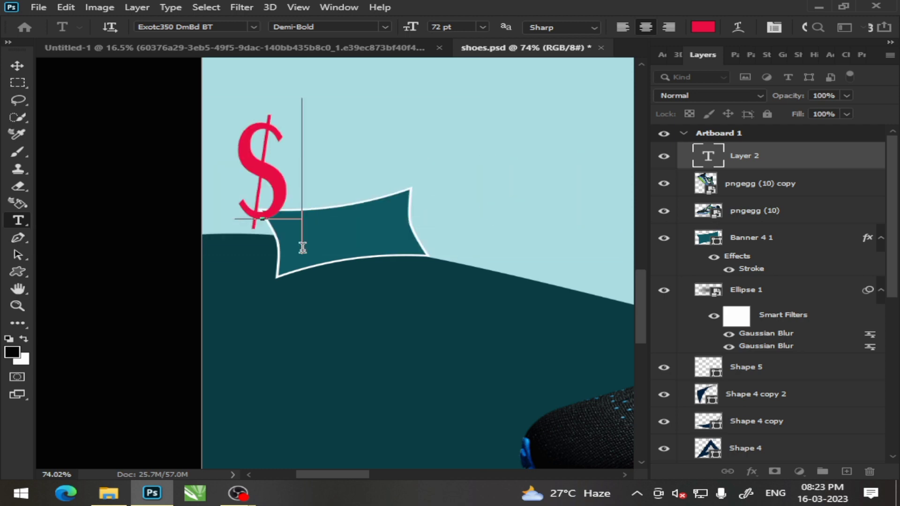
pyautogui.write('30')
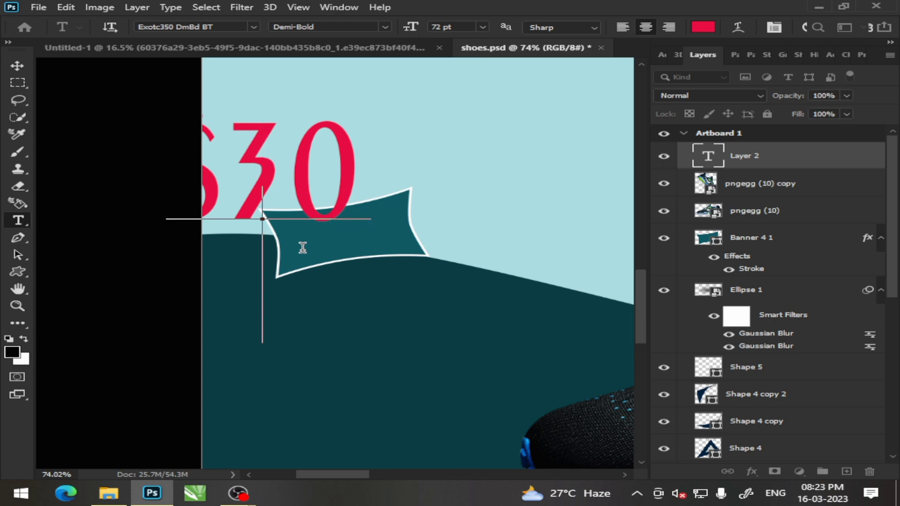
pyautogui.write('0 ')
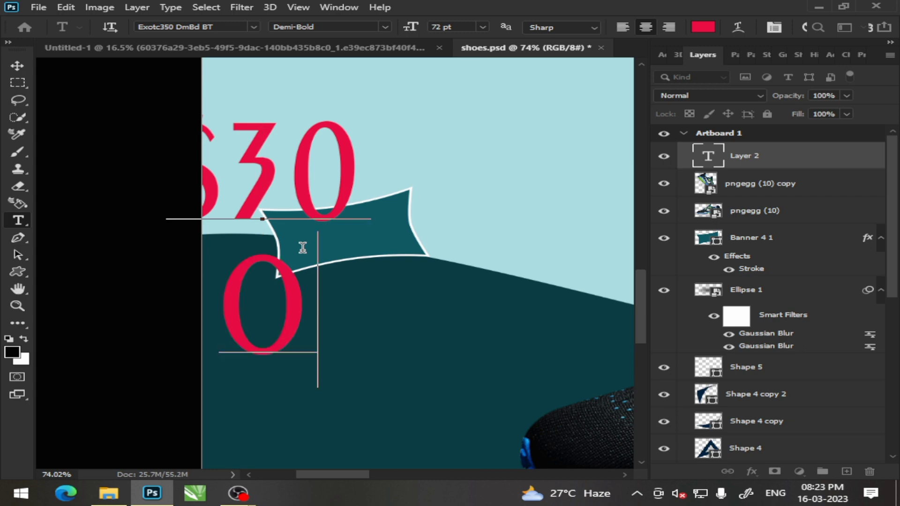
pyautogui.write('NL')
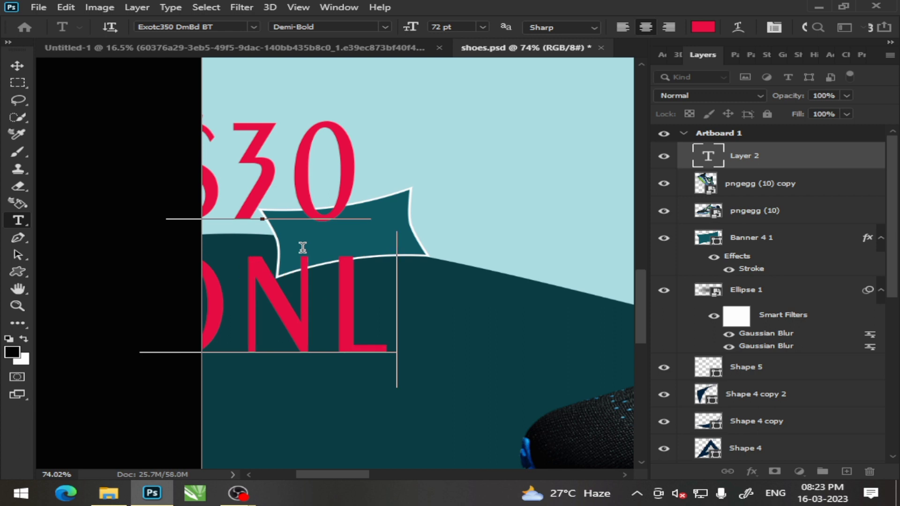
pyautogui.write('Y')
pyautogui.click(17, 66)
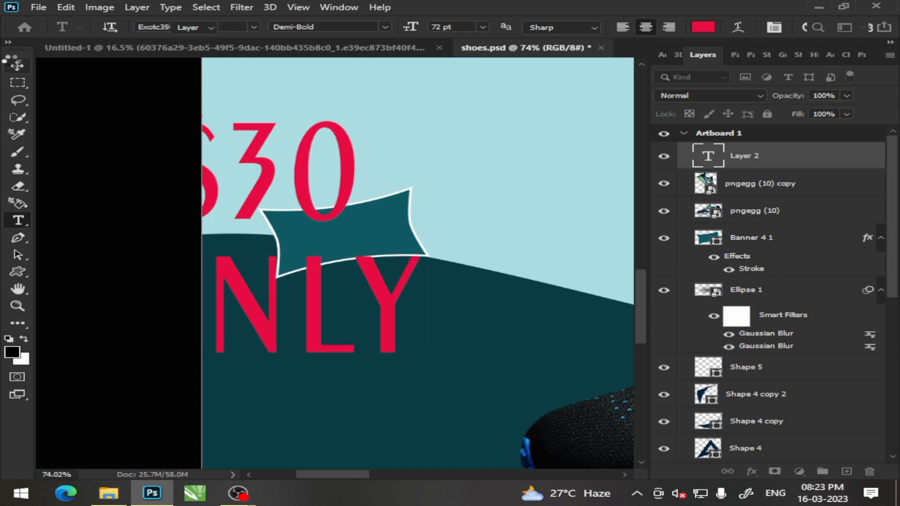
pyautogui.moveTo(253, 195); pyautogui.dragTo(370, 255)
# Step: Scale the $30 ONLY text to about 30% and place it on the banner
pyautogui.hotkey('ctrl', 't')
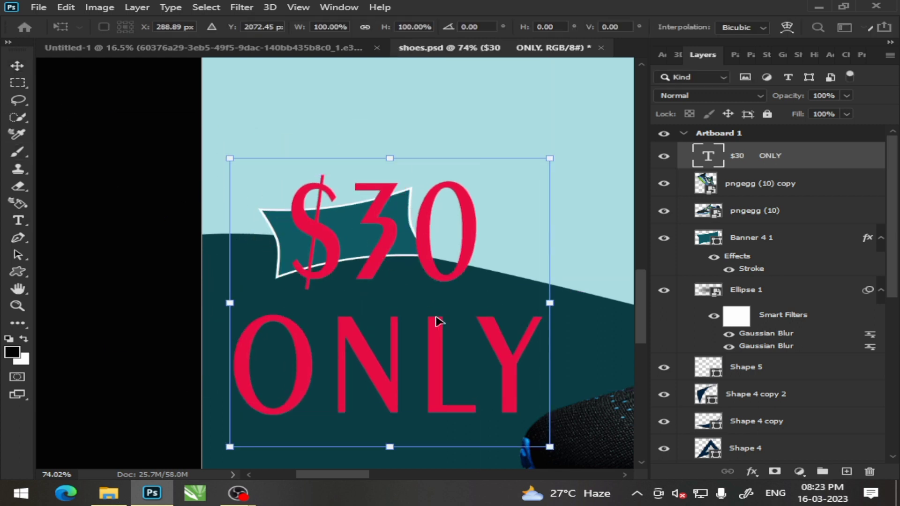
pyautogui.moveTo(553, 448); pyautogui.dragTo(327, 244)
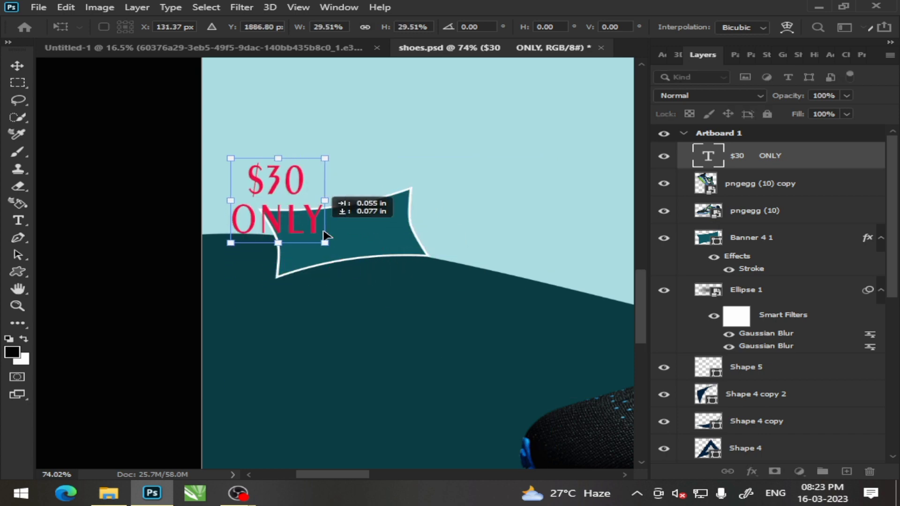
pyautogui.moveTo(287, 209)
pyautogui.mouseDown()
pyautogui.moveTo(356, 244)
pyautogui.moveTo(269, 191)
pyautogui.mouseUp()
pyautogui.click(18, 220)
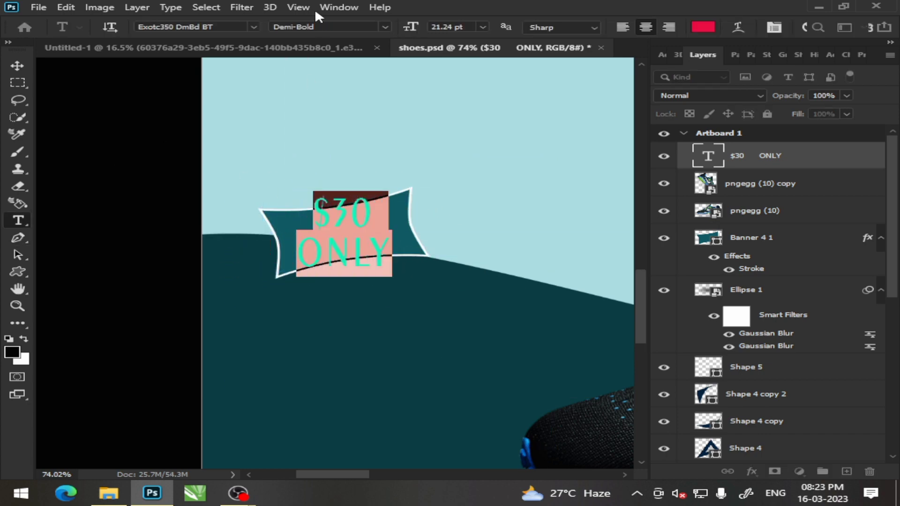
# Step: Set the text in the Anton font and move it down inside the banner
pyautogui.click(254, 28)
pyautogui.click(379, 96)
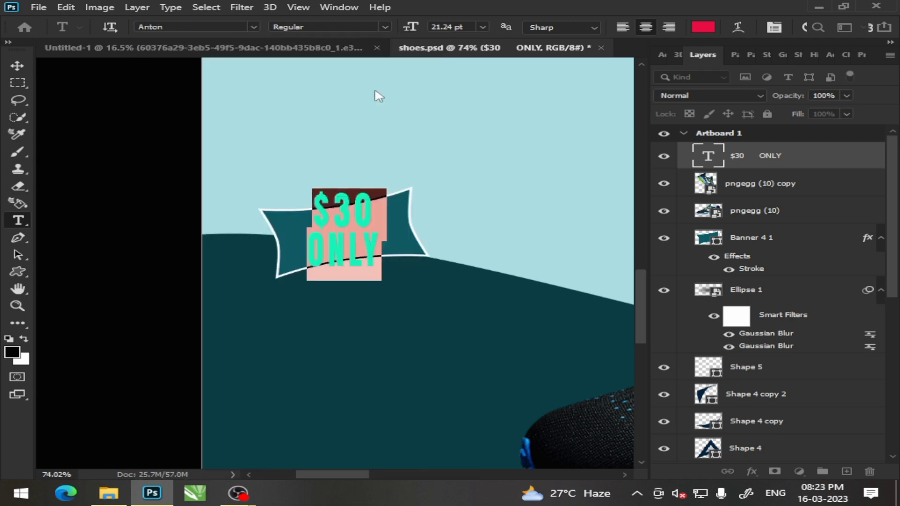
pyautogui.click(18, 65)
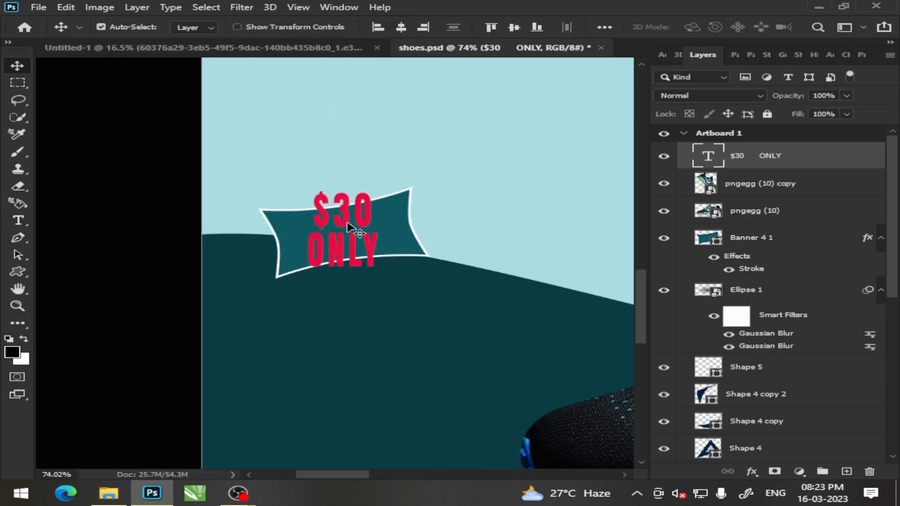
pyautogui.moveTo(351, 225); pyautogui.dragTo(343, 245)
# Step: Delete the ONLY line so the text reads just $30, and nudge it slightly left
pyautogui.click(18, 221)
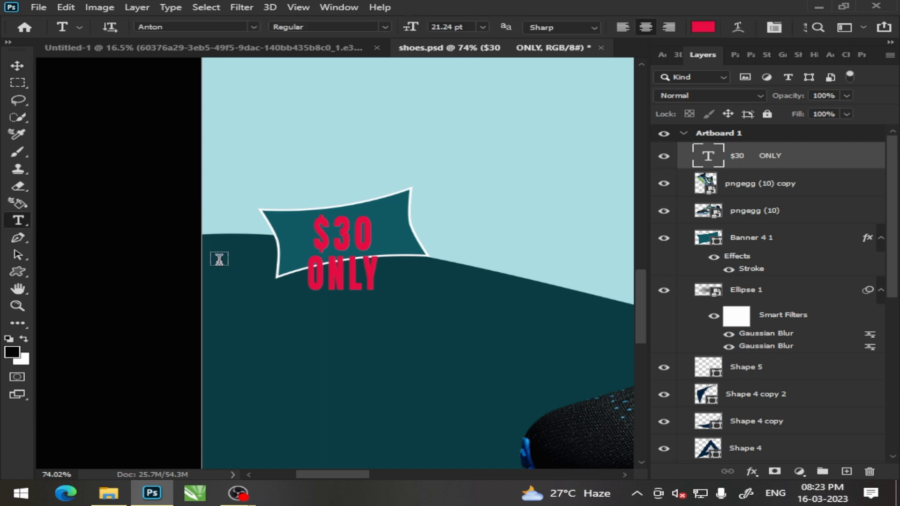
pyautogui.moveTo(379, 275); pyautogui.dragTo(276, 266)
pyautogui.press('BackSpace')
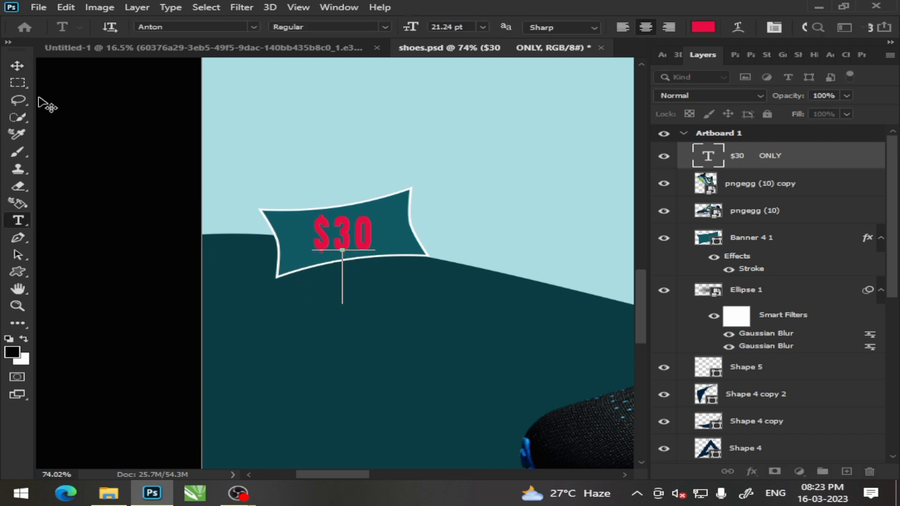
pyautogui.click(18, 66)
pyautogui.moveTo(361, 244); pyautogui.dragTo(355, 244)
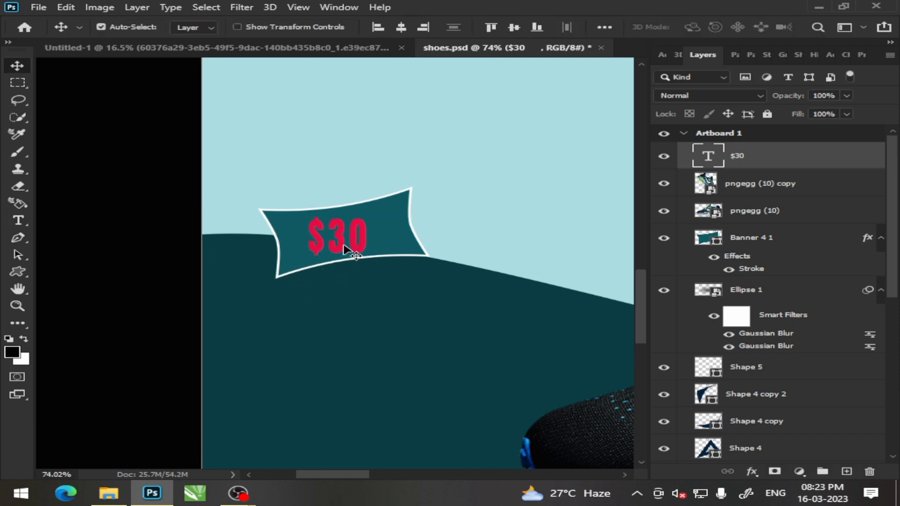
# Step: Scale $30 to about 65% and rotate it about -9° to follow the banner
pyautogui.hotkey('ctrl', 't')
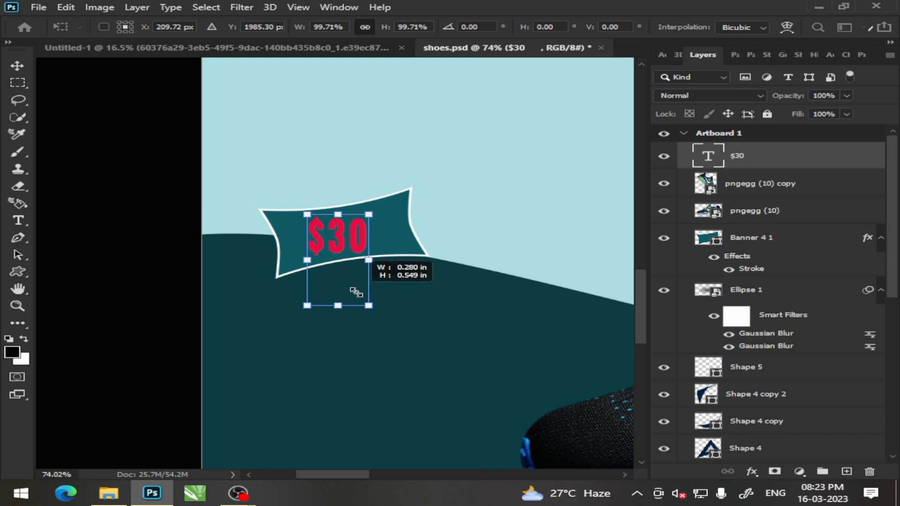
pyautogui.moveTo(368, 307); pyautogui.dragTo(348, 274)
pyautogui.scroll(2, 397, 243)
pyautogui.scroll(3, 398, 244)
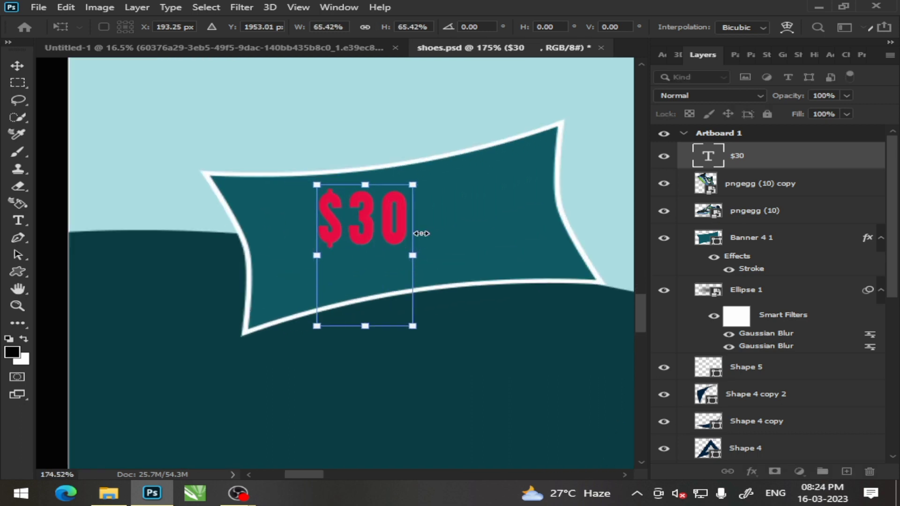
pyautogui.moveTo(425, 184); pyautogui.dragTo(406, 171)
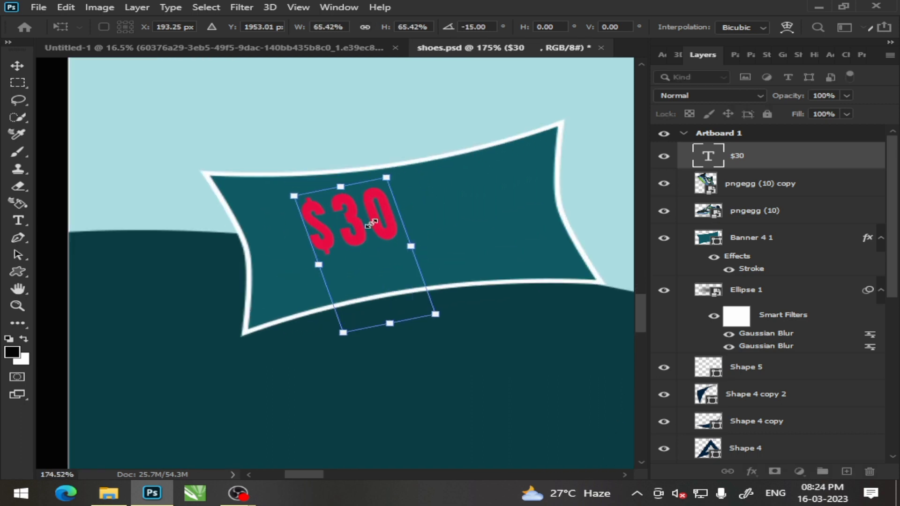
pyautogui.moveTo(383, 226); pyautogui.dragTo(423, 217)
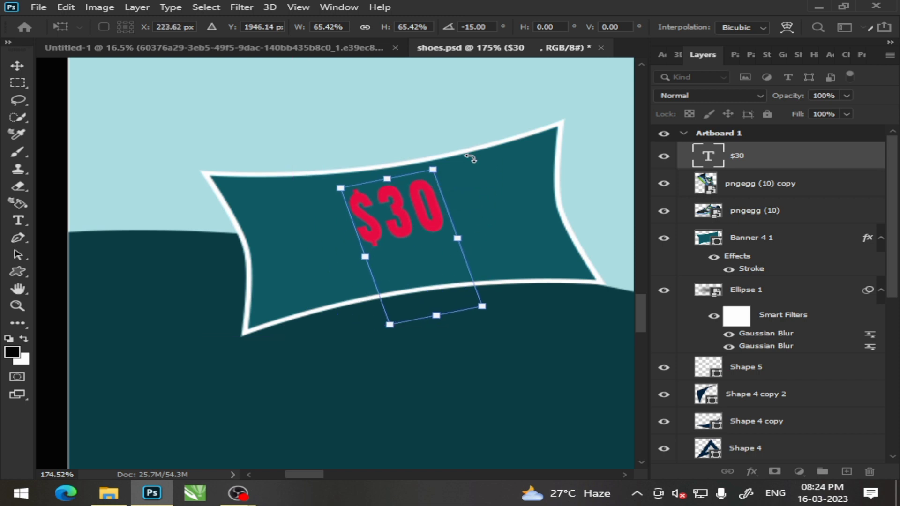
pyautogui.moveTo(451, 161); pyautogui.dragTo(463, 173)
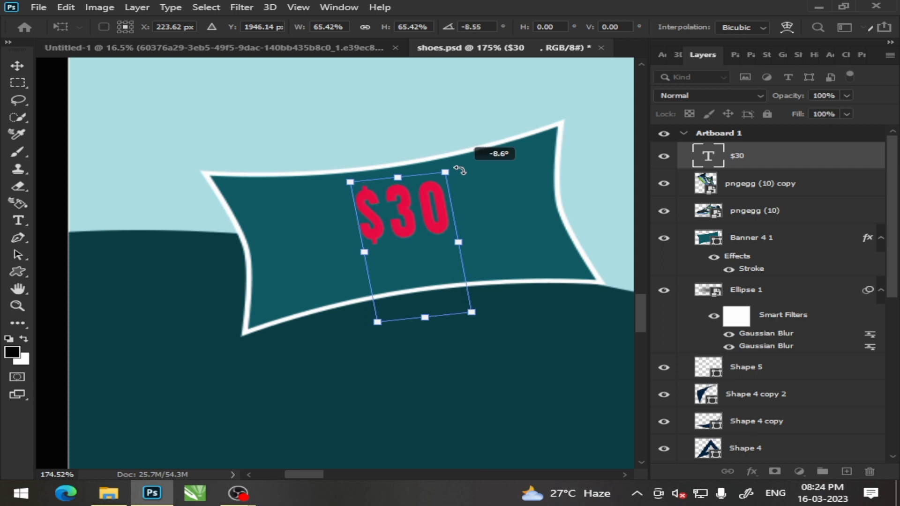
pyautogui.moveTo(461, 173); pyautogui.dragTo(459, 170)
pyautogui.moveTo(409, 226); pyautogui.dragTo(406, 225)
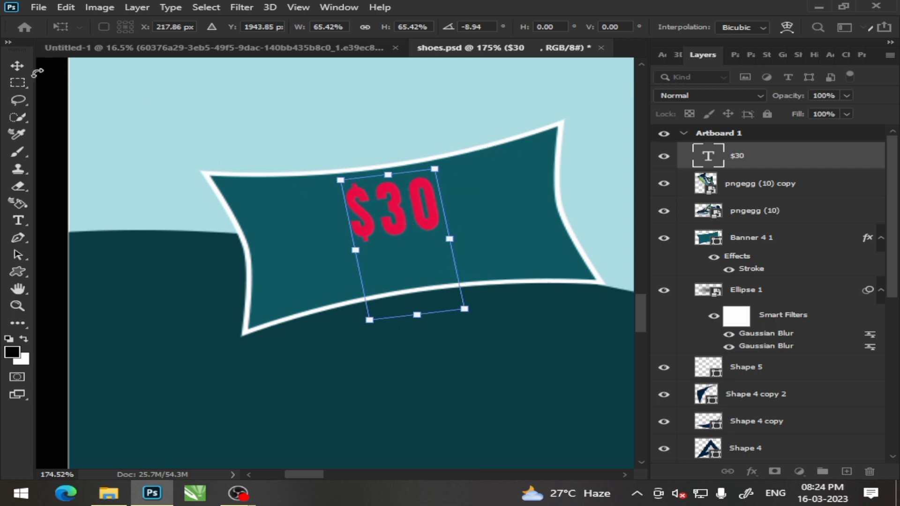
pyautogui.press('Return')
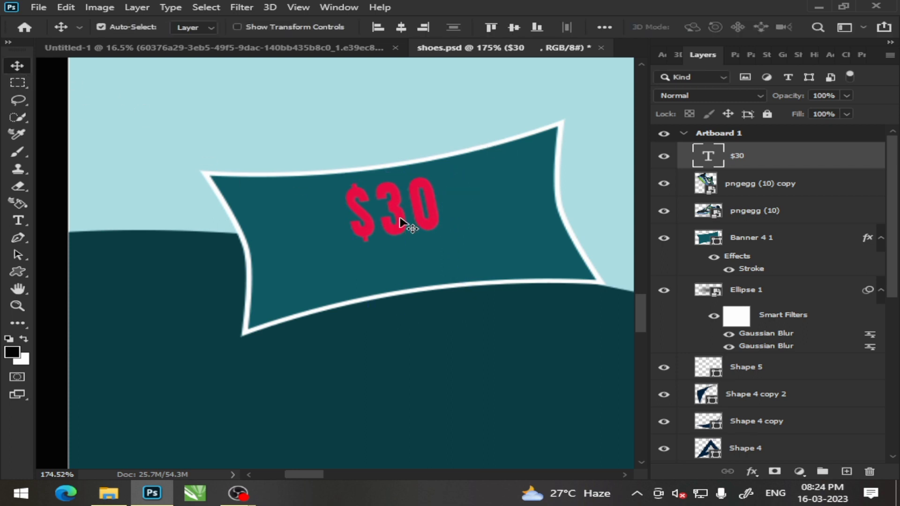
# Step: Colour the $30 text light grey #ededed and move it up slightly
pyautogui.click(7, 227)
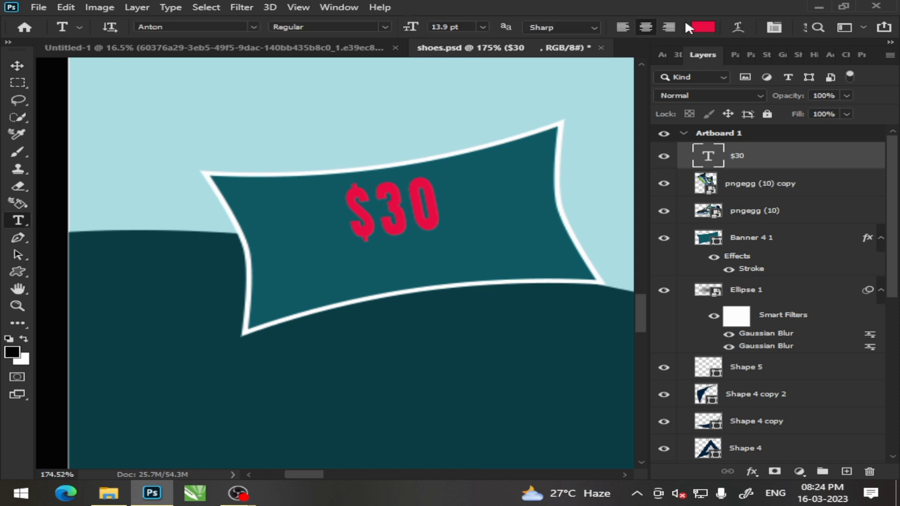
pyautogui.click(702, 27)
pyautogui.click(454, 153)
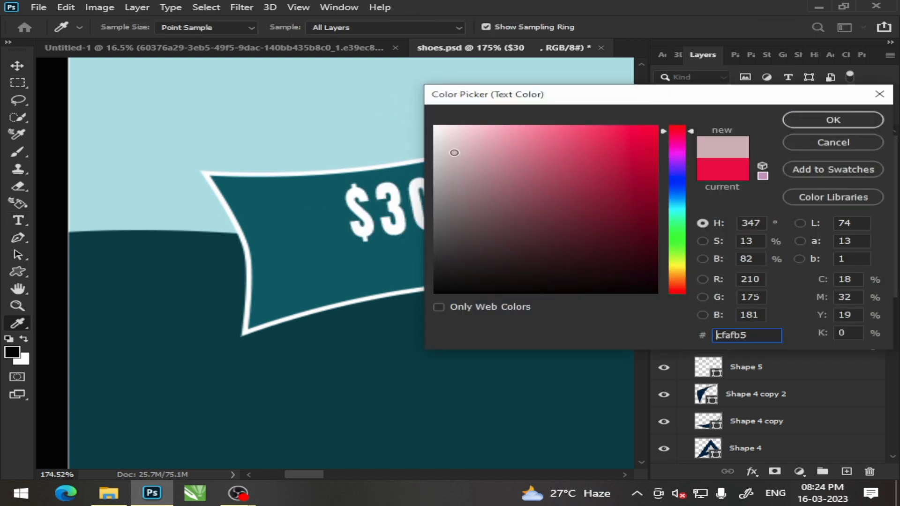
pyautogui.write('ededed')
pyautogui.click(819, 119)
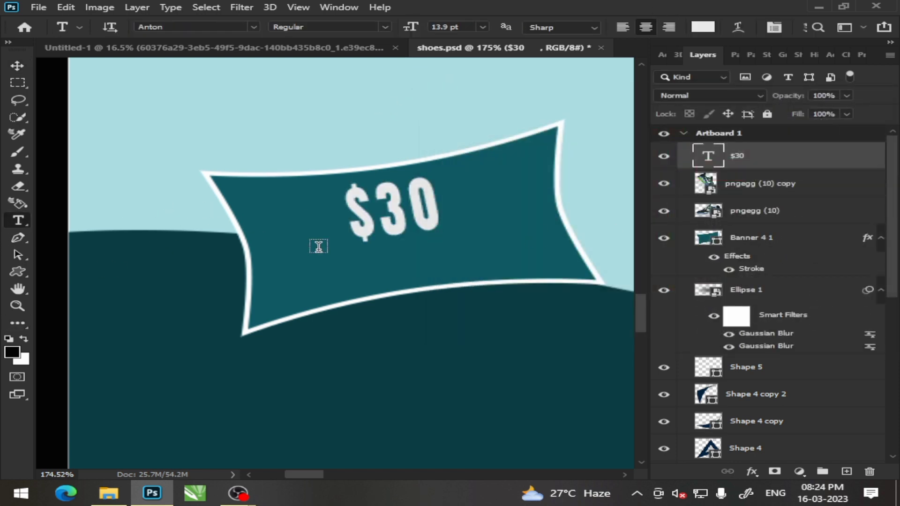
pyautogui.click(23, 70)
pyautogui.moveTo(406, 226); pyautogui.dragTo(399, 220)
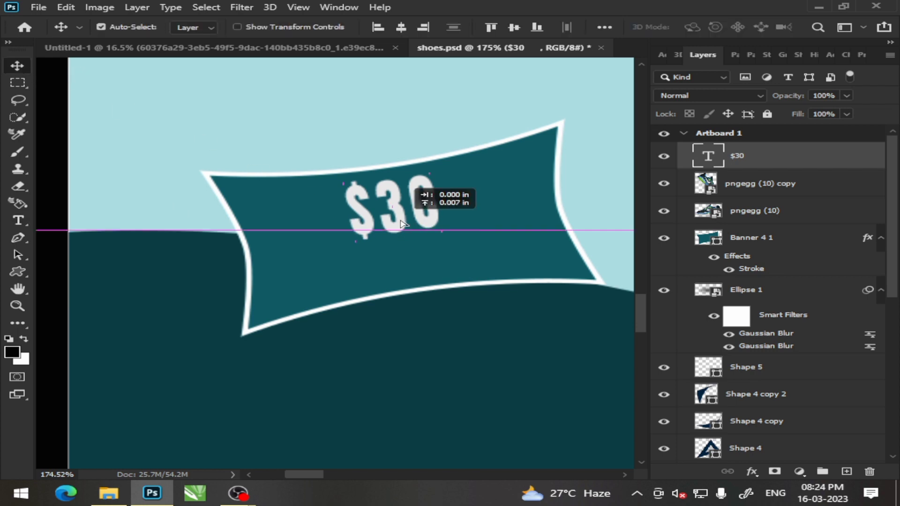
# Step: Add a new text layer reading ONLY and move it toward the banner
pyautogui.click(18, 220)
pyautogui.click(192, 353)
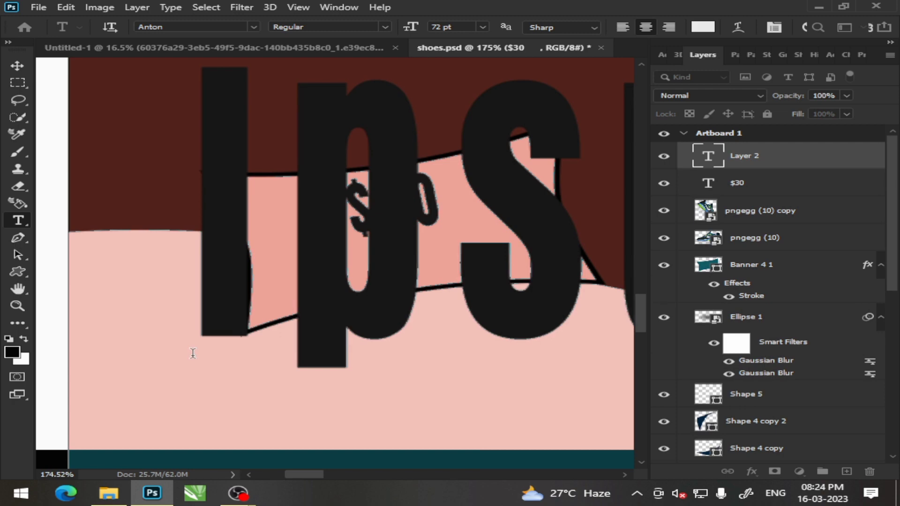
pyautogui.scroll(-3, 192, 359)
pyautogui.scroll(-2, 186, 370)
pyautogui.scroll(3, 164, 386)
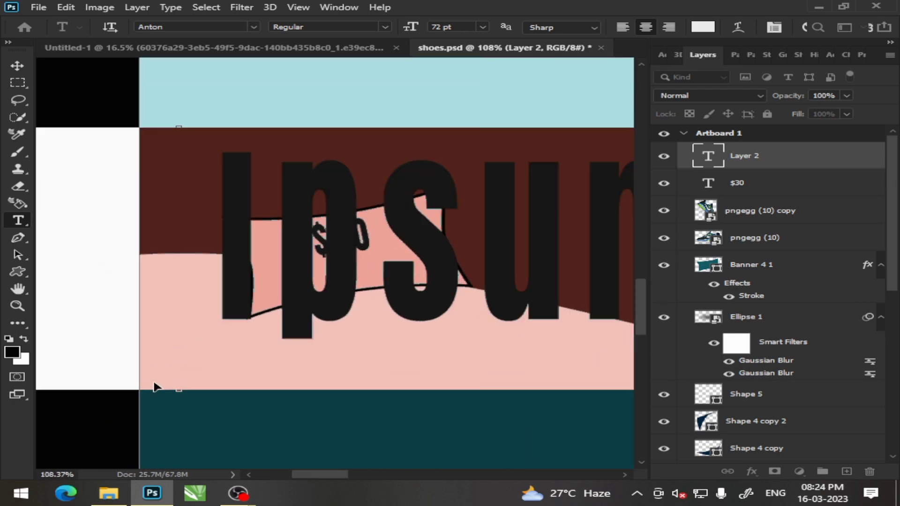
pyautogui.write('ONLY')
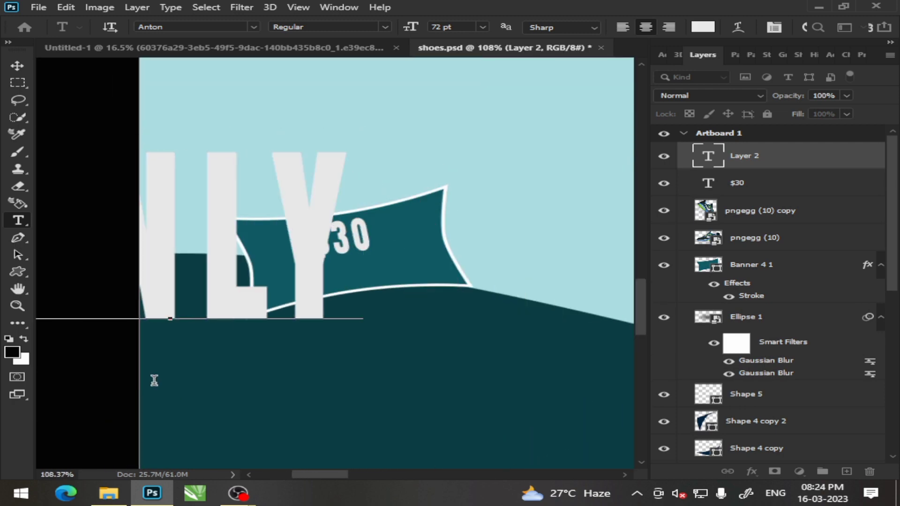
pyautogui.click(17, 65)
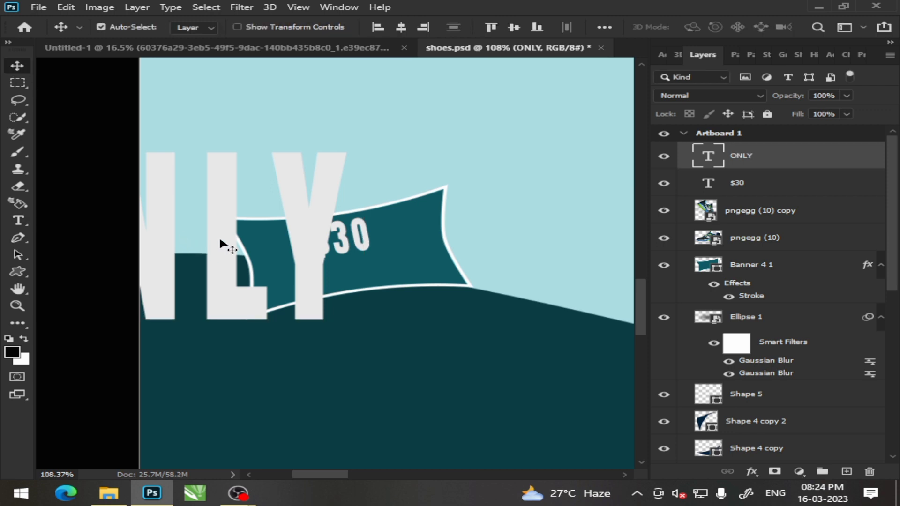
pyautogui.moveTo(221, 245); pyautogui.dragTo(400, 280)
# Step: Shrink the ONLY text to fit the banner and place it beneath $30
pyautogui.hotkey('ctrl', 't')
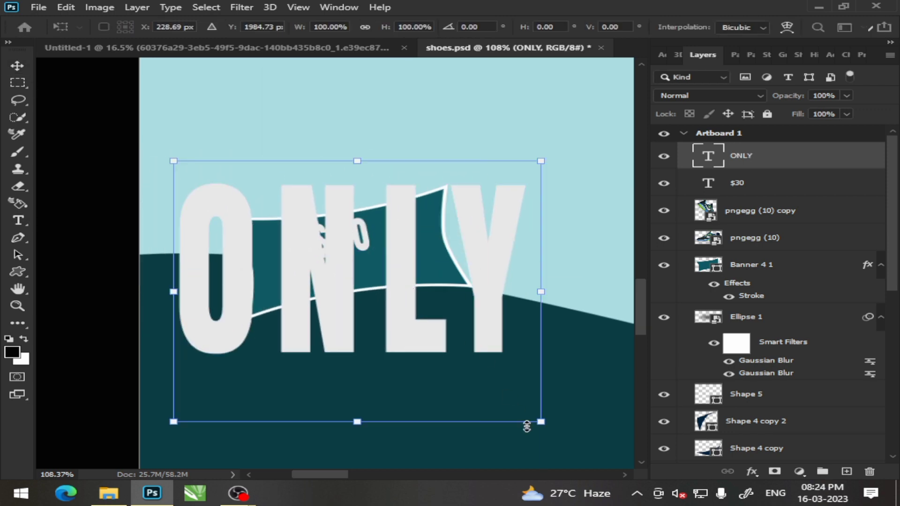
pyautogui.moveTo(541, 423); pyautogui.dragTo(304, 253)
pyautogui.moveTo(231, 206); pyautogui.dragTo(341, 298)
pyautogui.moveTo(409, 340)
pyautogui.mouseDown()
pyautogui.moveTo(352, 296)
pyautogui.moveTo(264, 264)
pyautogui.mouseUp()
pyautogui.press('t')
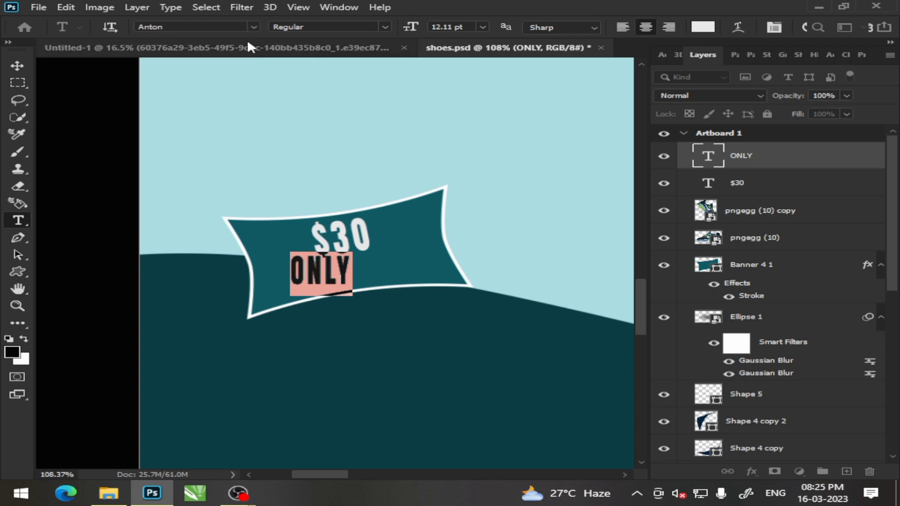
# Step: Set the ONLY text in Arial Rounded MT Bold
pyautogui.click(254, 26)
pyautogui.click(244, 150)
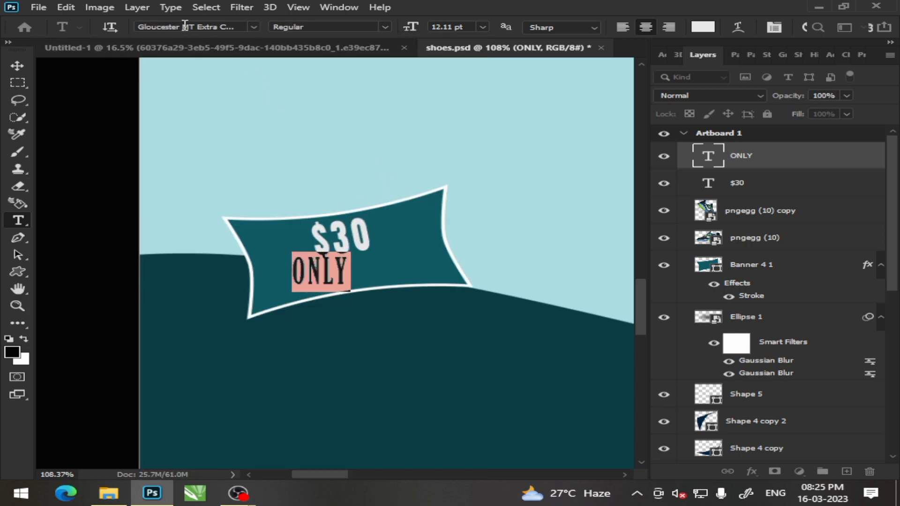
pyautogui.click(253, 27)
pyautogui.click(370, 312)
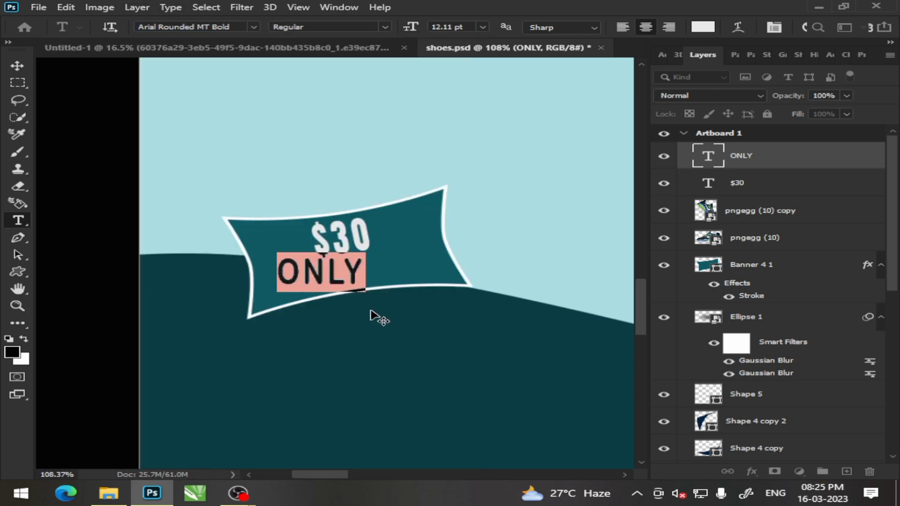
pyautogui.click(18, 66)
# Step: Move ONLY right and down within the banner and give it a first tilt
pyautogui.scroll(3, 361, 289)
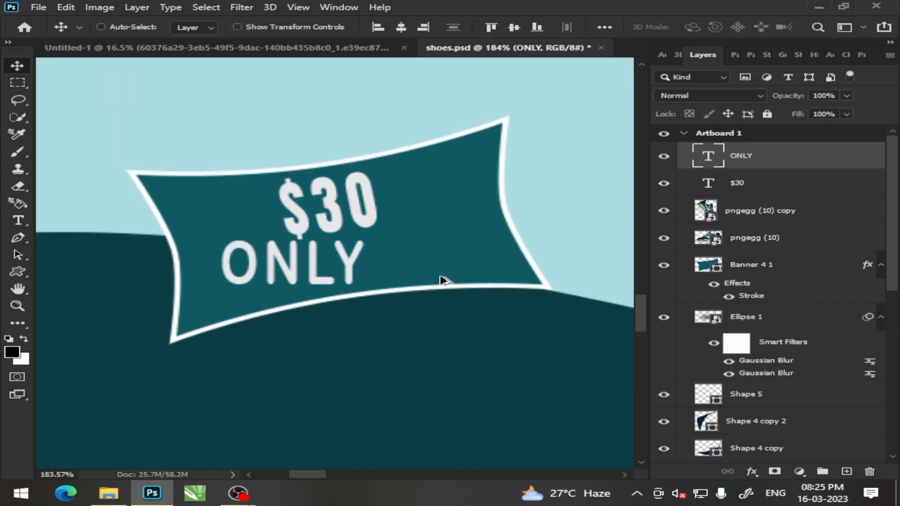
pyautogui.moveTo(302, 266); pyautogui.dragTo(375, 283)
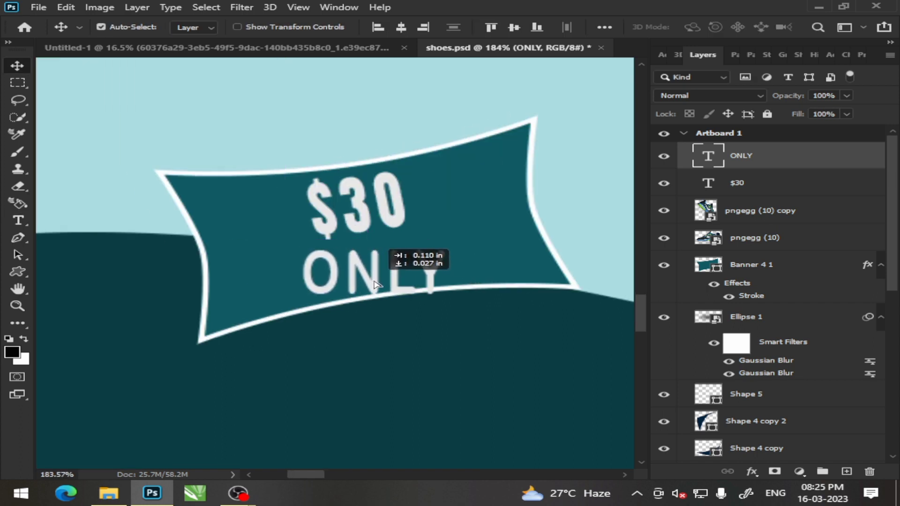
pyautogui.hotkey('ctrl', 't')
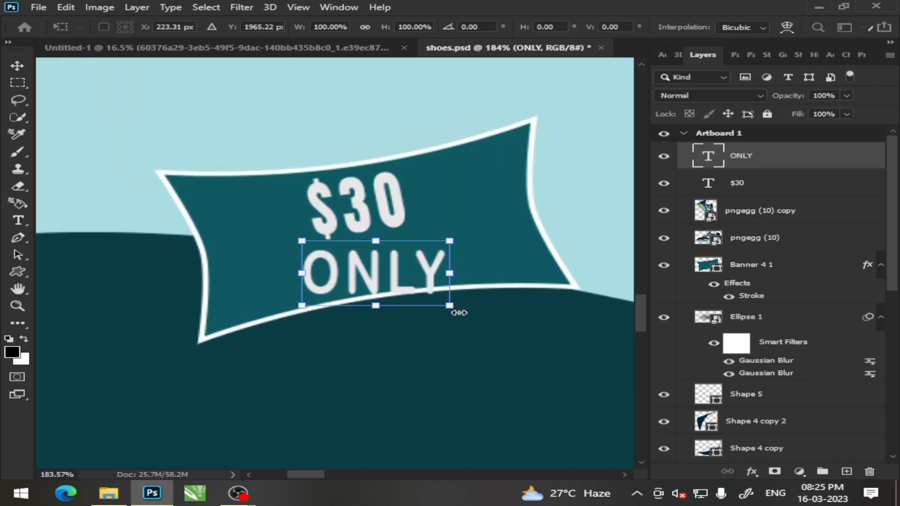
pyautogui.moveTo(459, 316); pyautogui.dragTo(459, 305)
pyautogui.moveTo(375, 283)
pyautogui.mouseDown()
pyautogui.moveTo(366, 273)
pyautogui.moveTo(378, 267)
pyautogui.mouseUp()
pyautogui.click(17, 65)
# Step: Rotate ONLY about -3.6° to match the banner slant and nudge it right and up
pyautogui.hotkey('ctrl', 't')
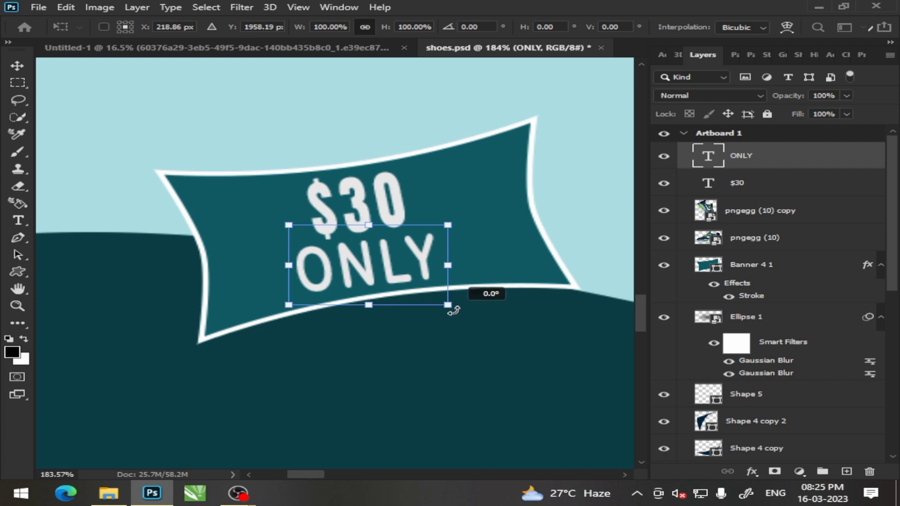
pyautogui.scroll(2, 448, 305)
pyautogui.scroll(2, 450, 309)
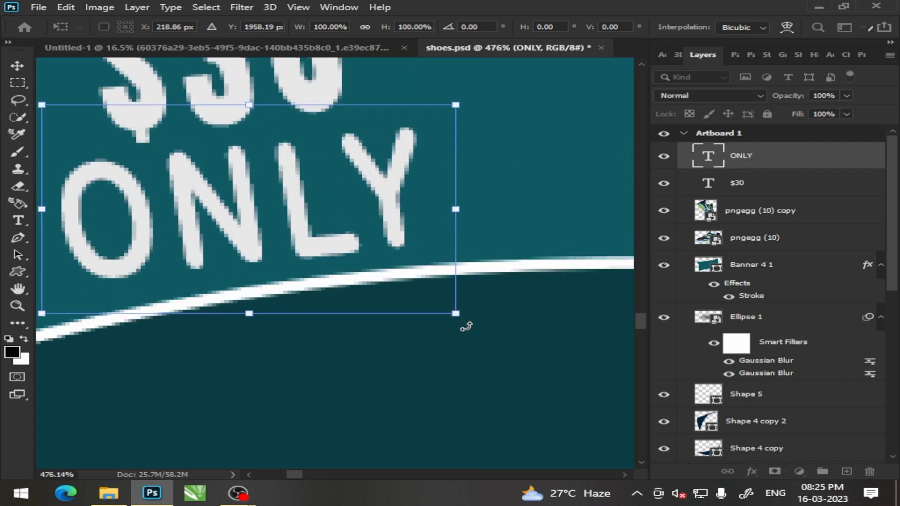
pyautogui.moveTo(465, 322); pyautogui.dragTo(465, 305)
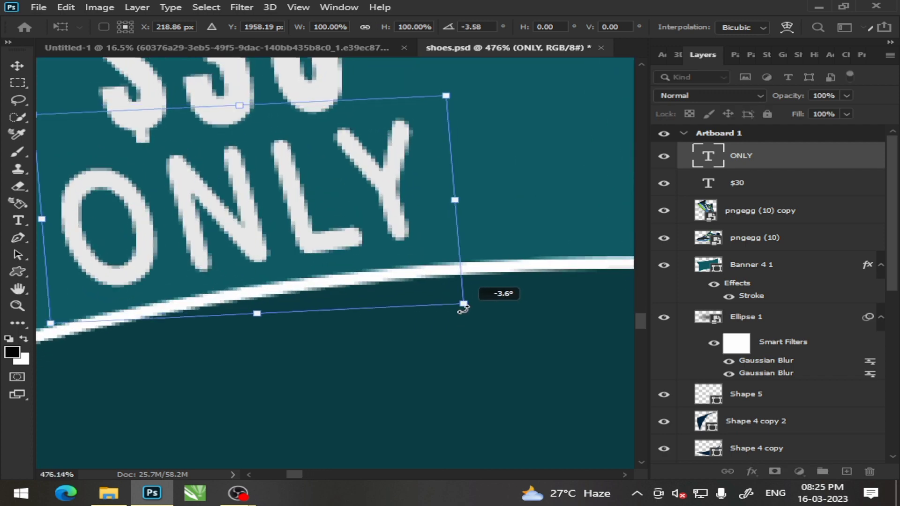
pyautogui.click(15, 62)
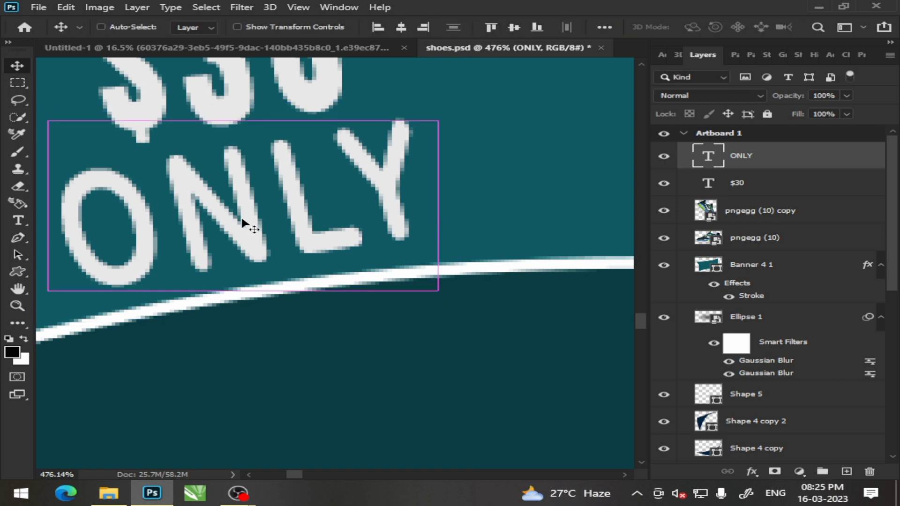
pyautogui.scroll(-3, 257, 235)
pyautogui.scroll(-2, 256, 234)
pyautogui.scroll(-1, 257, 234)
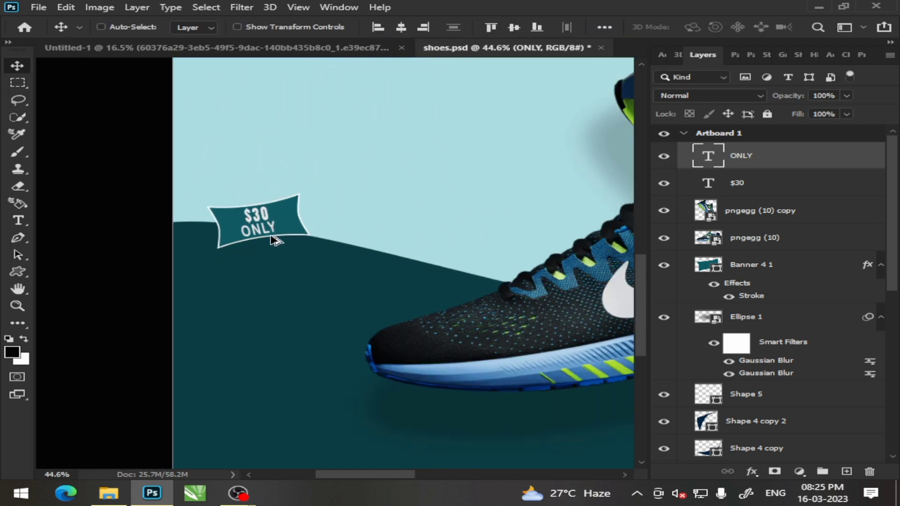
pyautogui.scroll(-1, 256, 234)
pyautogui.scroll(2, 253, 232)
pyautogui.scroll(1, 253, 232)
pyautogui.scroll(1, 255, 234)
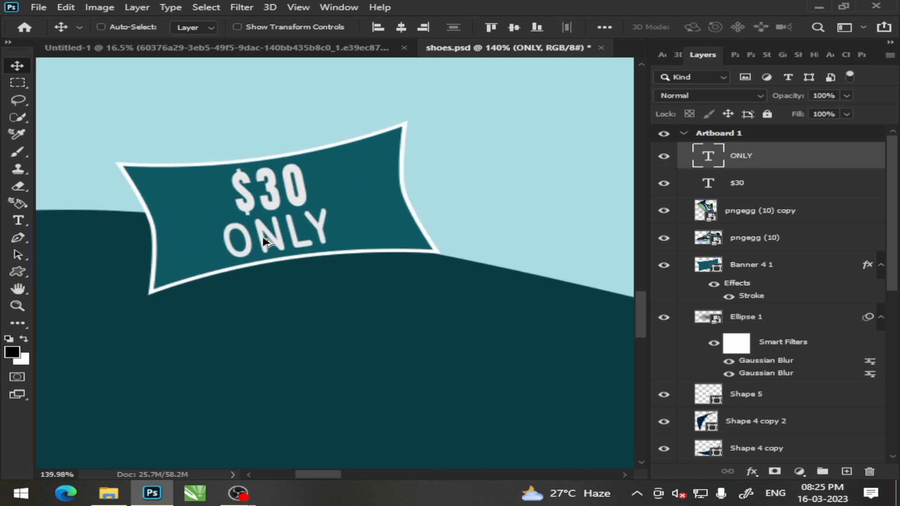
pyautogui.scroll(1, 263, 237)
pyautogui.scroll(2, 300, 244)
pyautogui.moveTo(272, 211); pyautogui.dragTo(281, 208)
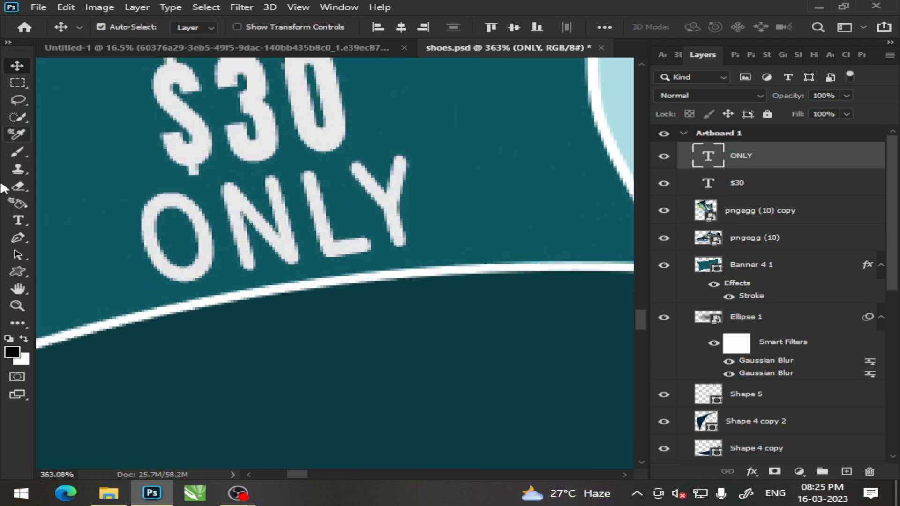
# Step: Try Bernard MT Condensed on ONLY, then revert to Arial Rounded MT Bold
pyautogui.click(18, 222)
pyautogui.moveTo(402, 213); pyautogui.dragTo(135, 229)
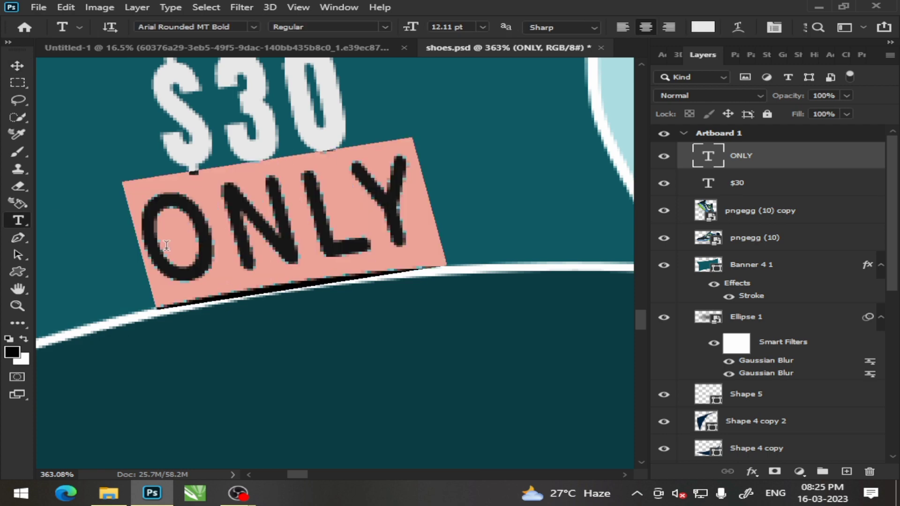
pyautogui.click(248, 28)
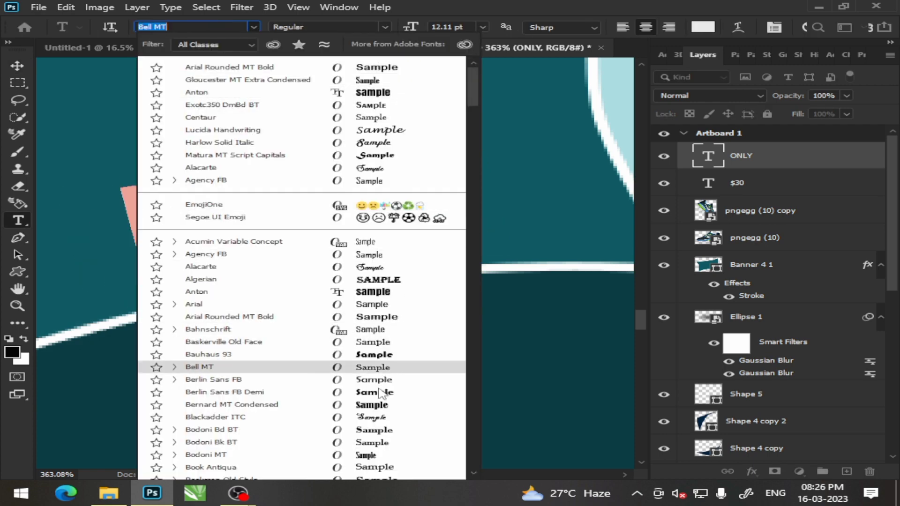
pyautogui.click(369, 409)
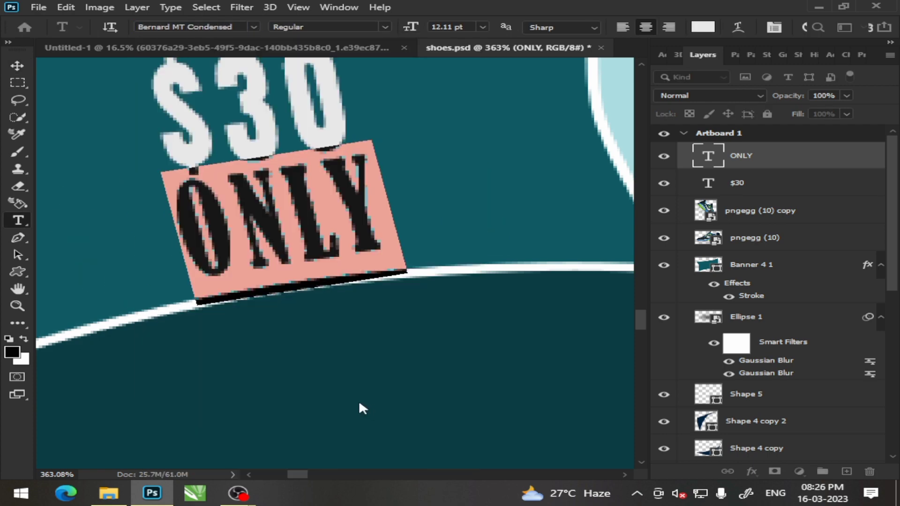
pyautogui.click(247, 24)
pyautogui.click(313, 81)
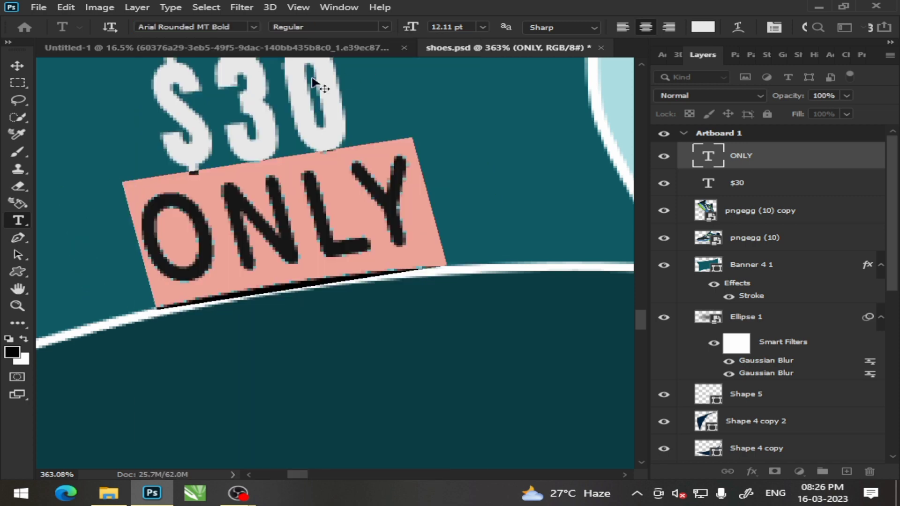
pyautogui.click(17, 66)
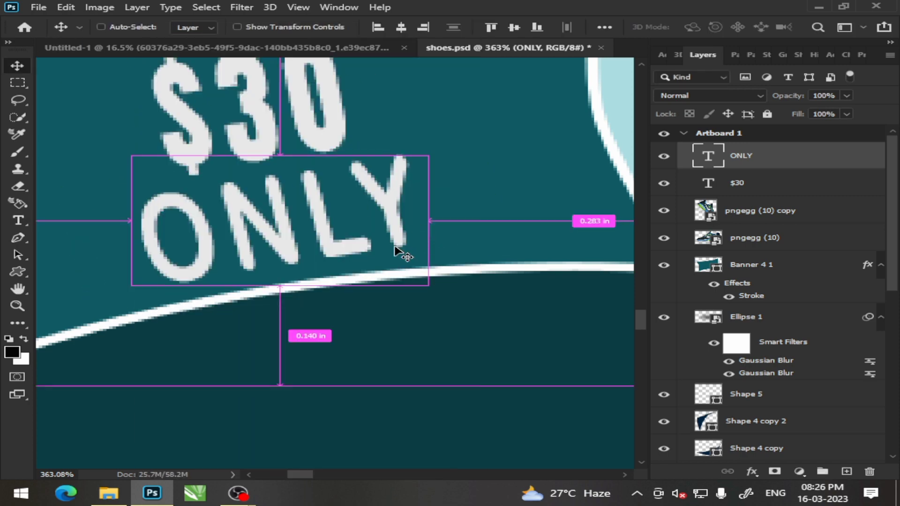
# Step: Scroll through the layers and select the $30 text layer
pyautogui.scroll(-5, 401, 247)
pyautogui.scroll(-3, 481, 251)
pyautogui.scroll(-3, 481, 251)
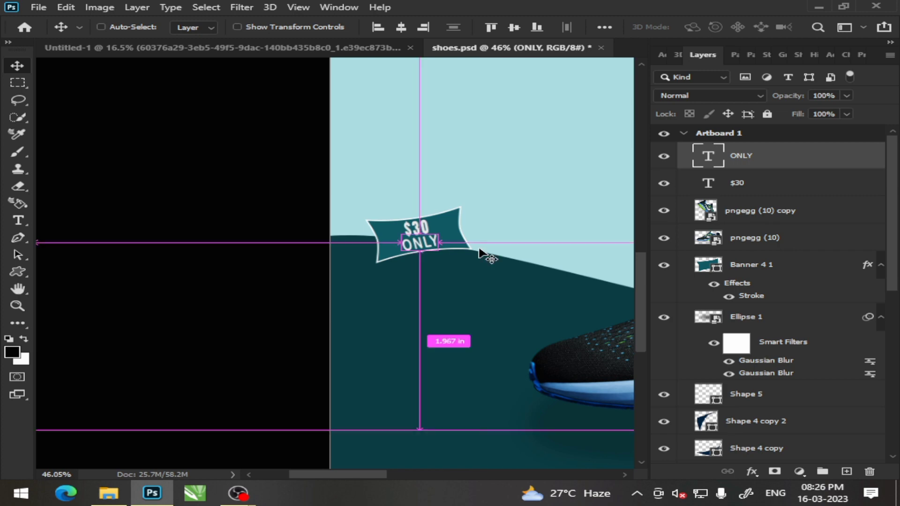
pyautogui.scroll(-2, 481, 256)
pyautogui.scroll(-1, 475, 261)
pyautogui.scroll(-1, 474, 261)
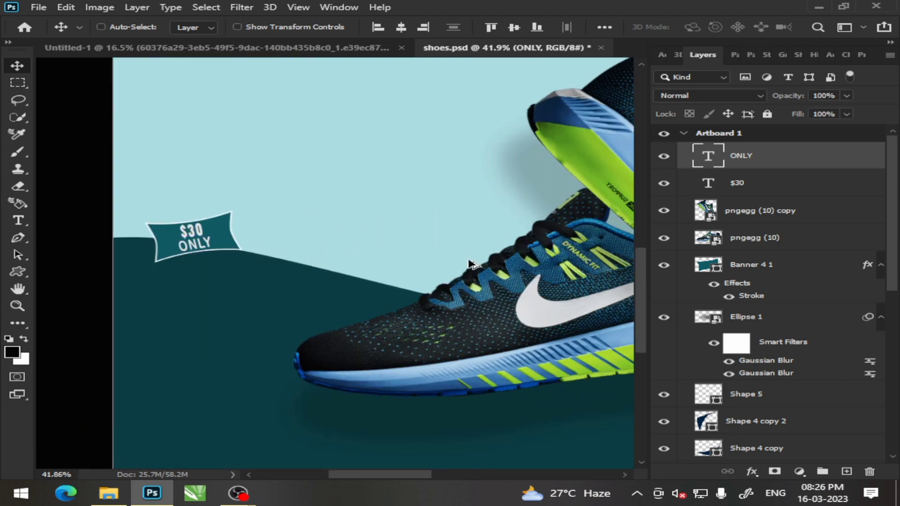
pyautogui.scroll(-1, 394, 256)
pyautogui.scroll(1, 393, 257)
pyautogui.scroll(3, 328, 248)
pyautogui.scroll(3, 292, 241)
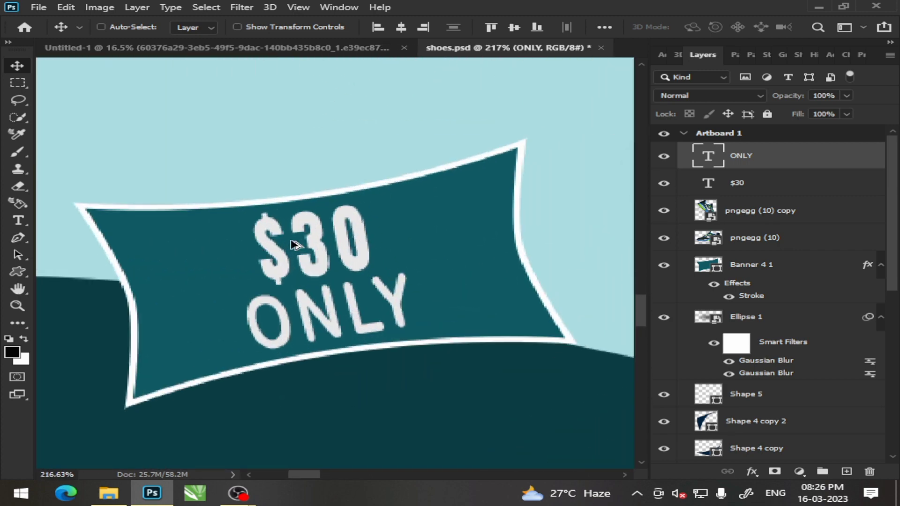
pyautogui.scroll(1, 275, 253)
pyautogui.click(275, 252)
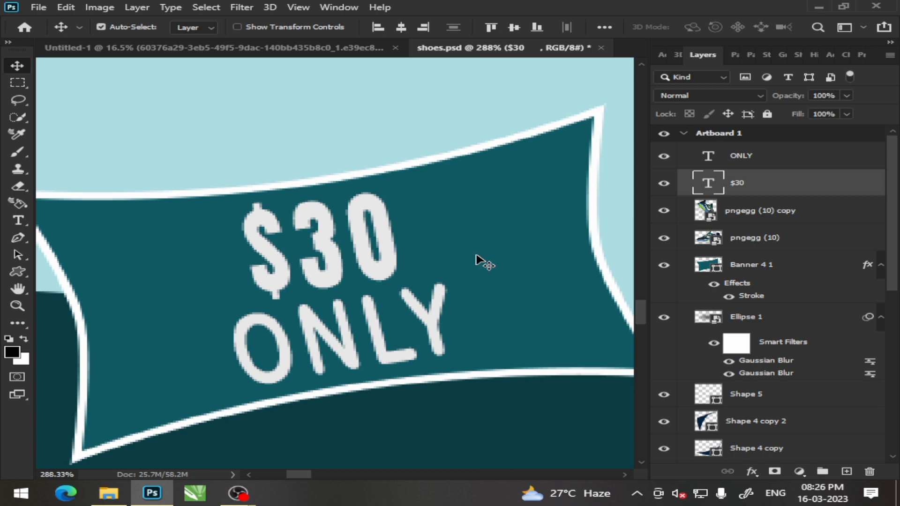
# Step: Drag out a placeholder Lorem ipsum text box on the banner, then reopen $30 for editing
pyautogui.click(17, 222)
pyautogui.click(277, 248)
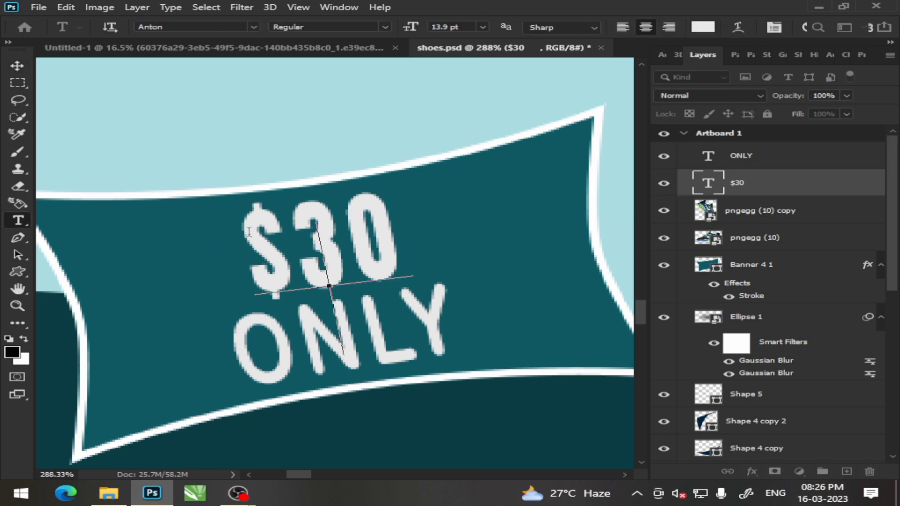
pyautogui.press('v')
pyautogui.scroll(-3, 301, 251)
pyautogui.scroll(-1, 301, 250)
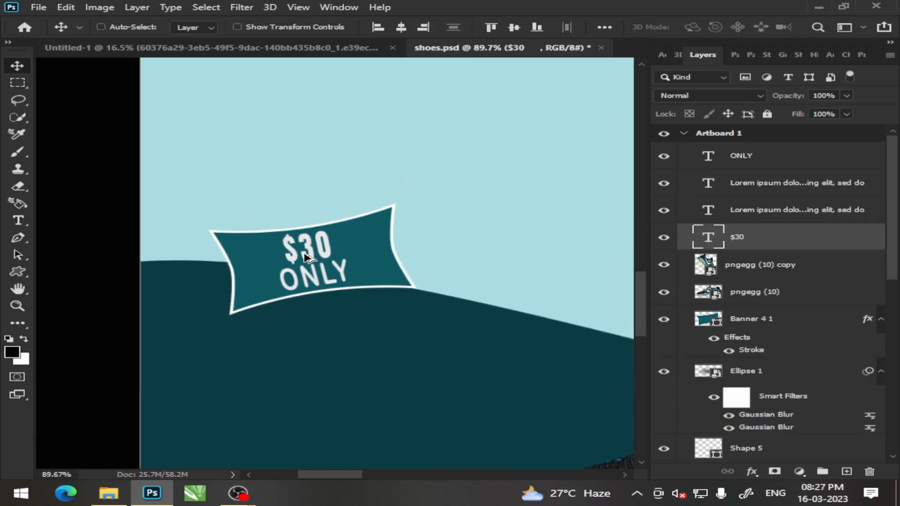
pyautogui.click(18, 221)
pyautogui.moveTo(281, 250); pyautogui.dragTo(307, 253)
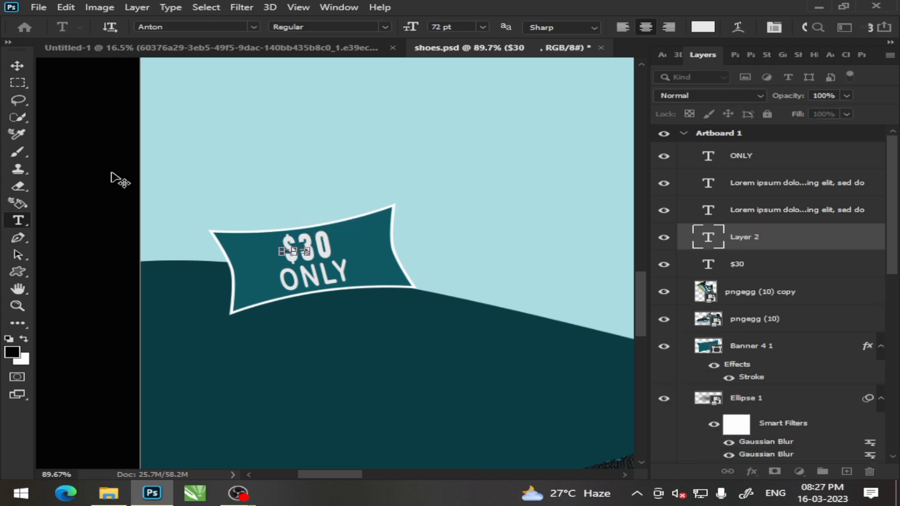
pyautogui.click(17, 66)
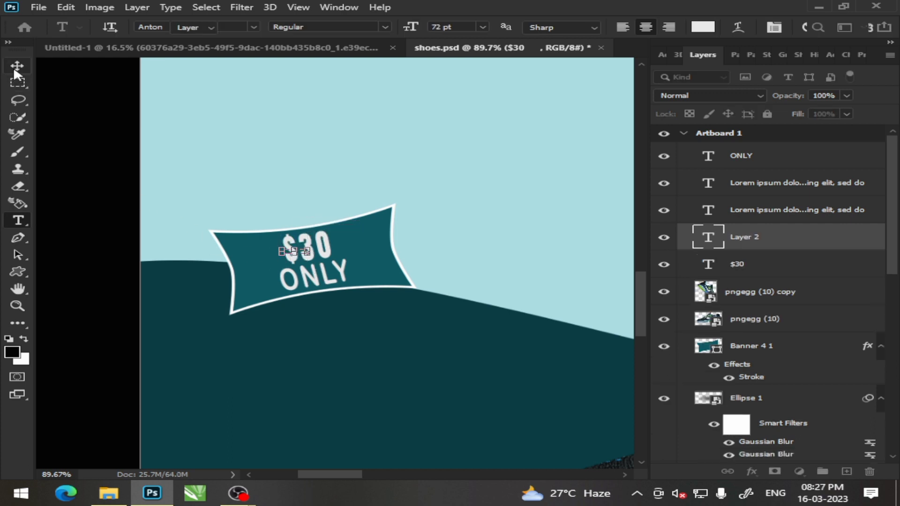
pyautogui.click(18, 220)
pyautogui.click(331, 242)
# Step: Select only the $ in $30 and colour it bright green, keeping the digits light grey
pyautogui.moveTo(313, 254); pyautogui.dragTo(285, 254)
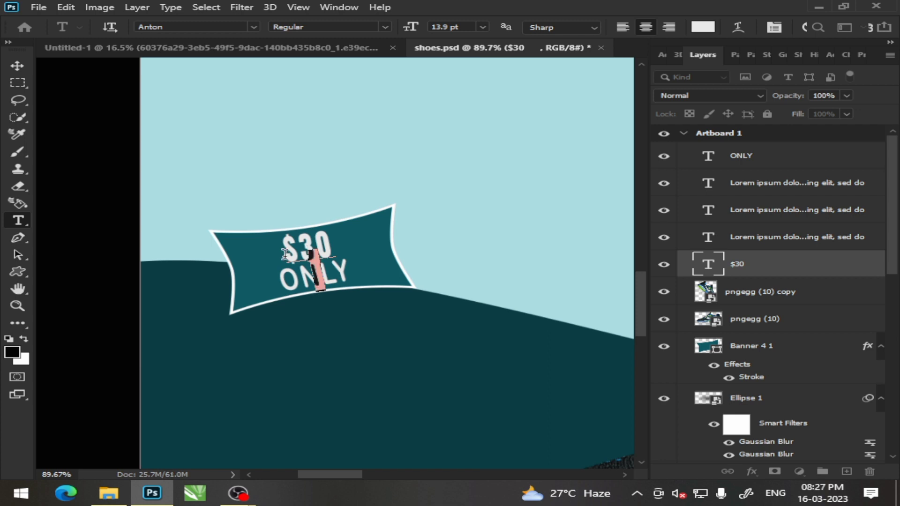
pyautogui.click(338, 267)
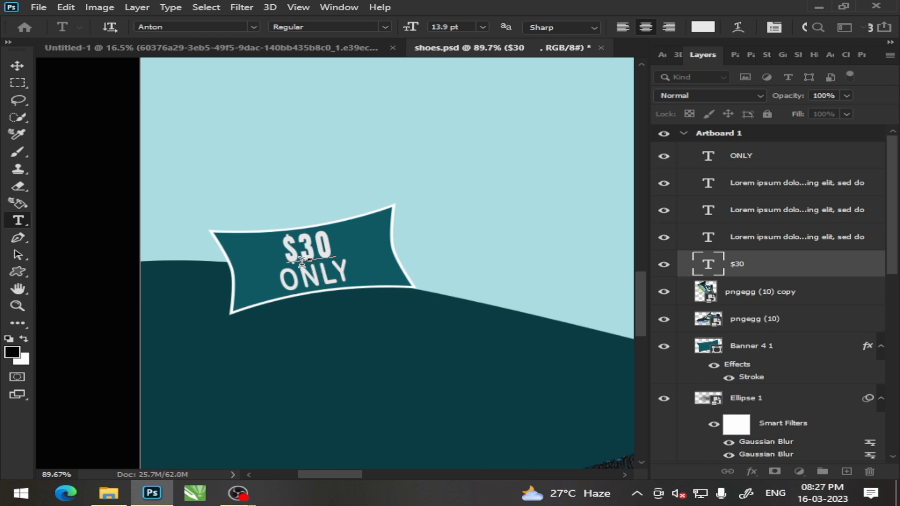
pyautogui.moveTo(302, 261); pyautogui.dragTo(323, 248)
pyautogui.moveTo(286, 235); pyautogui.dragTo(290, 235)
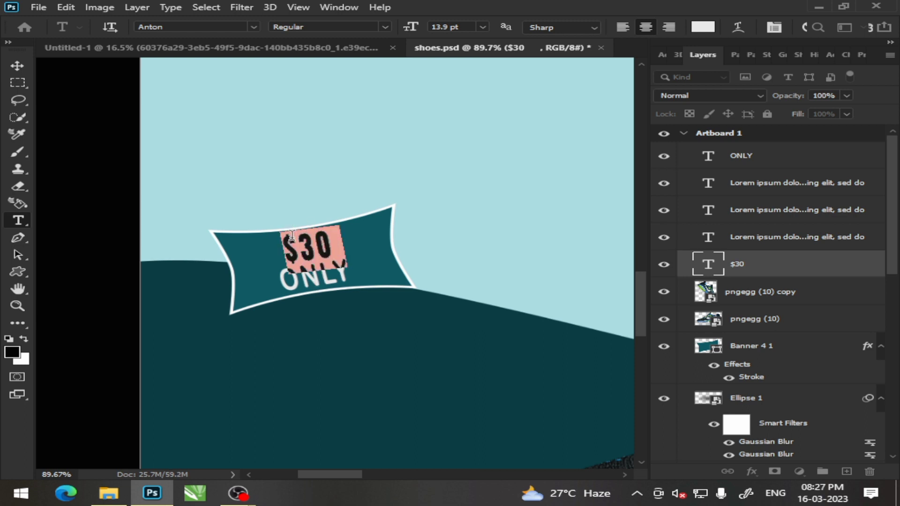
pyautogui.click(704, 26)
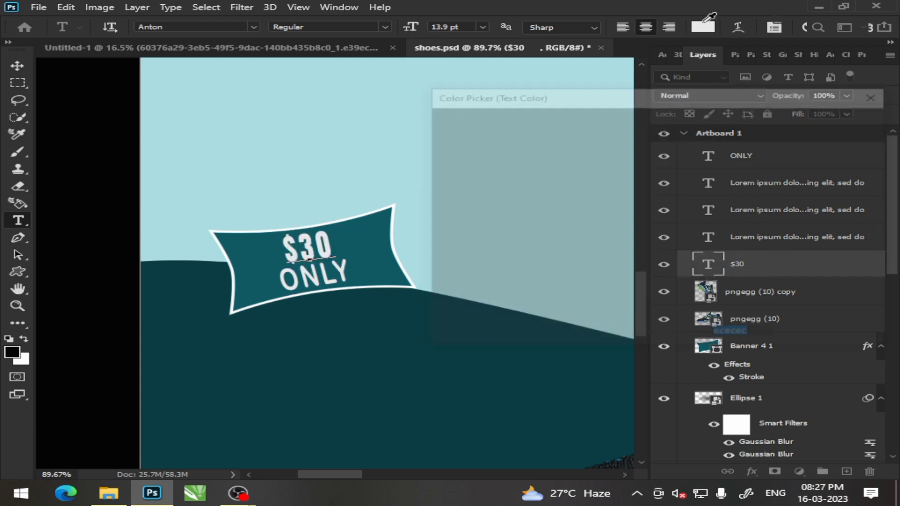
pyautogui.click(678, 237)
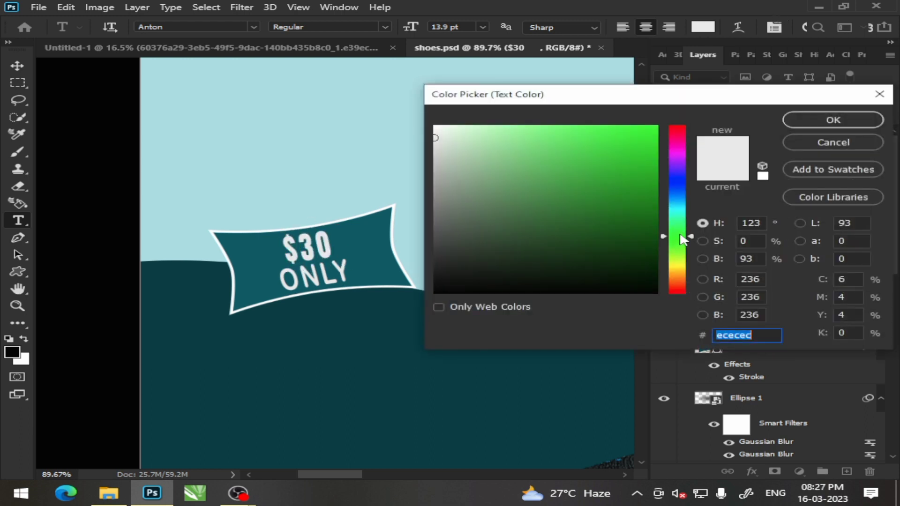
pyautogui.moveTo(628, 141); pyautogui.dragTo(649, 125)
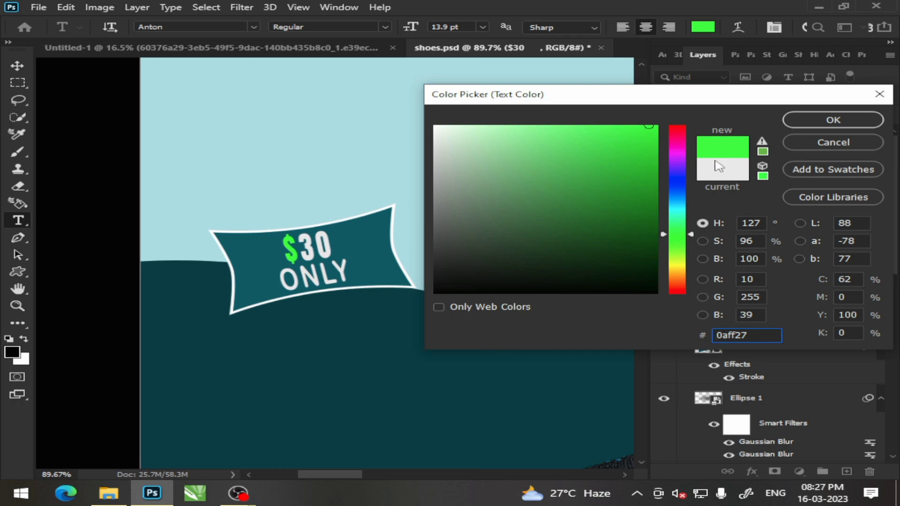
pyautogui.moveTo(646, 172)
pyautogui.mouseDown()
pyautogui.moveTo(643, 213)
pyautogui.moveTo(648, 125)
pyautogui.mouseUp()
pyautogui.click(833, 120)
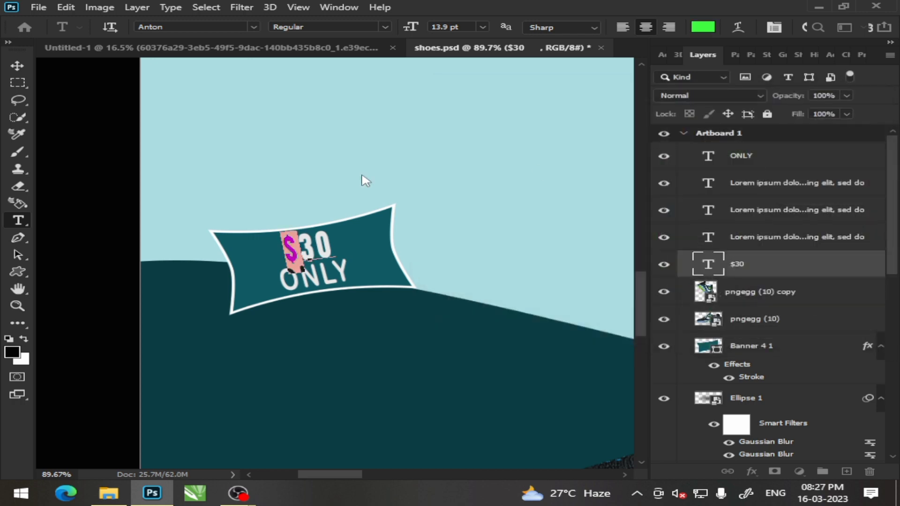
pyautogui.click(19, 66)
# Step: Stack $30 and Banner 4 1 directly under ONLY and select all three layers
pyautogui.keyDown('ctrl'); pyautogui.click(387, 336); pyautogui.keyUp('ctrl')
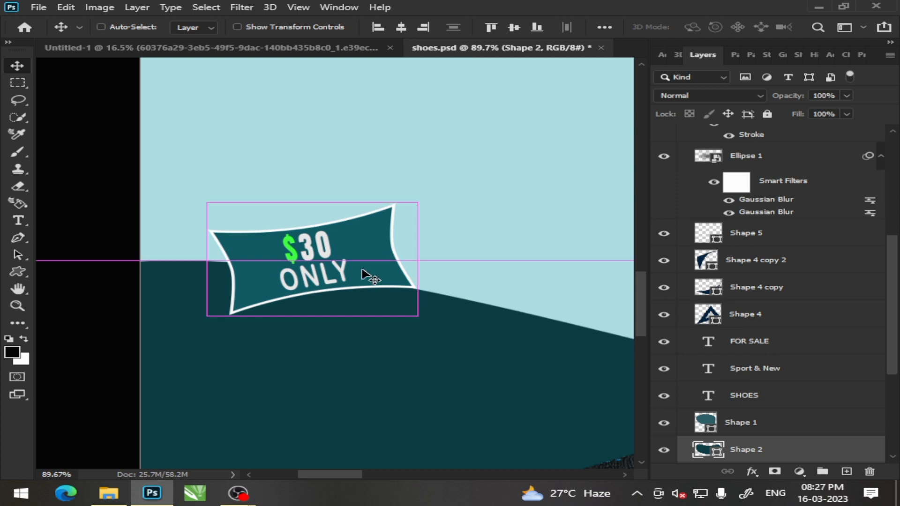
pyautogui.keyDown('alt'); pyautogui.scroll(-3, 441, 325); pyautogui.keyUp('alt')
pyautogui.keyDown('alt'); pyautogui.scroll(-2, 441, 326); pyautogui.keyUp('alt')
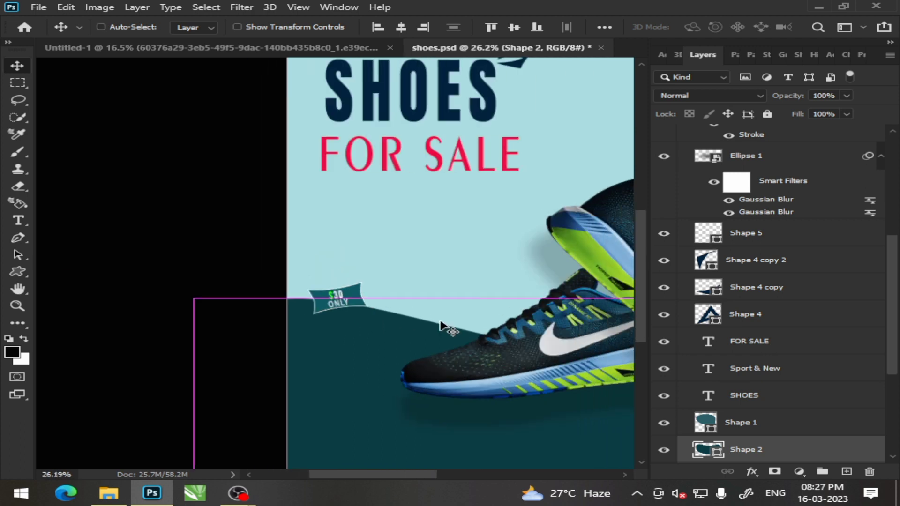
pyautogui.keyDown('ctrl'); pyautogui.hscroll(4, 440, 326); pyautogui.keyUp('ctrl')
pyautogui.keyDown('ctrl'); pyautogui.hscroll(1, 439, 328); pyautogui.keyUp('ctrl')
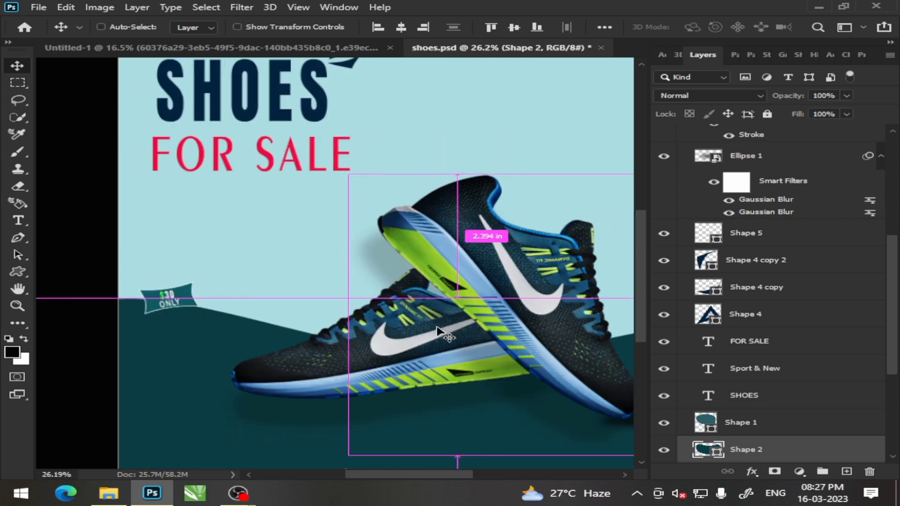
pyautogui.keyDown('alt'); pyautogui.scroll(-1, 282, 329); pyautogui.keyUp('alt')
pyautogui.keyDown('alt'); pyautogui.scroll(1, 221, 329); pyautogui.keyUp('alt')
pyautogui.keyDown('alt'); pyautogui.scroll(3, 220, 313); pyautogui.keyUp('alt')
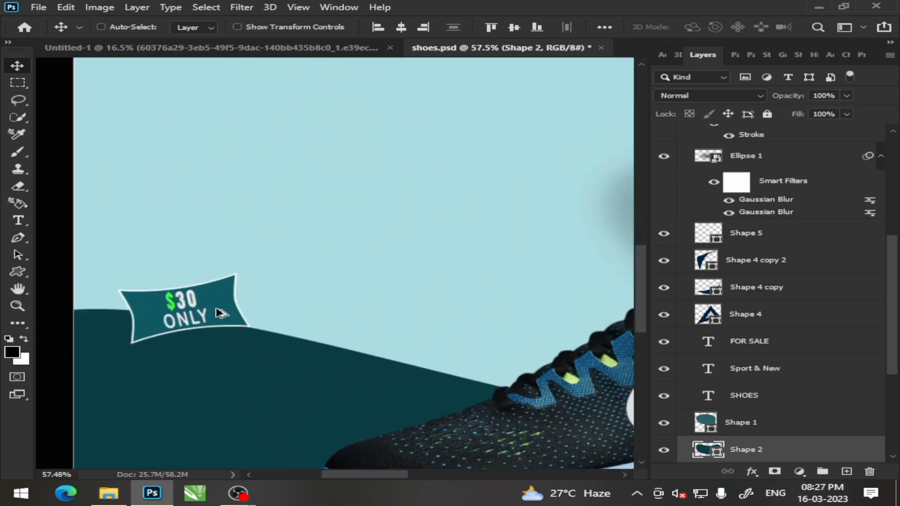
pyautogui.keyDown('alt'); pyautogui.scroll(2, 220, 313); pyautogui.keyUp('alt')
pyautogui.scroll(3, 793, 218)
pyautogui.scroll(3, 801, 211)
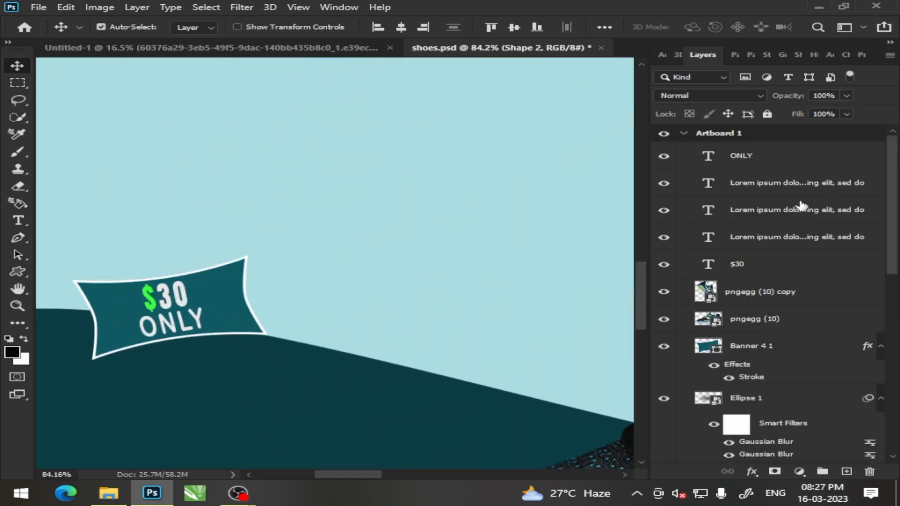
pyautogui.click(758, 164)
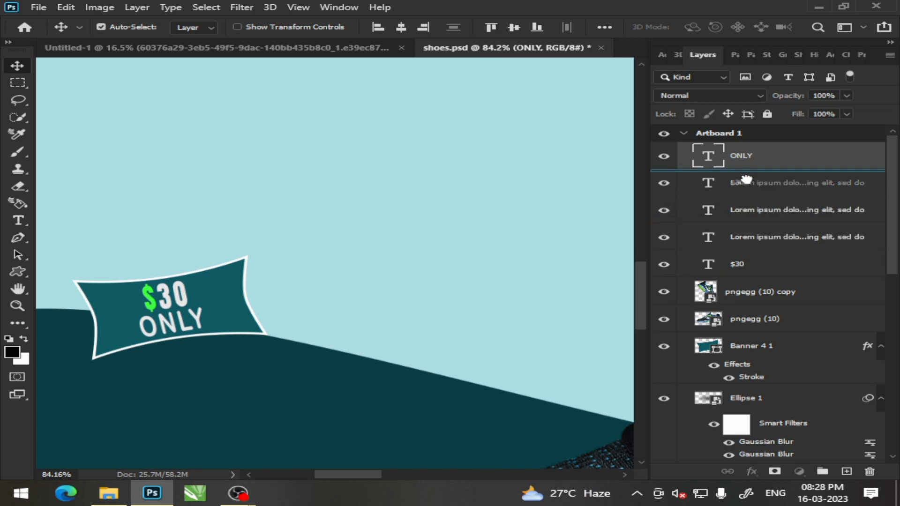
pyautogui.moveTo(748, 266); pyautogui.dragTo(748, 176)
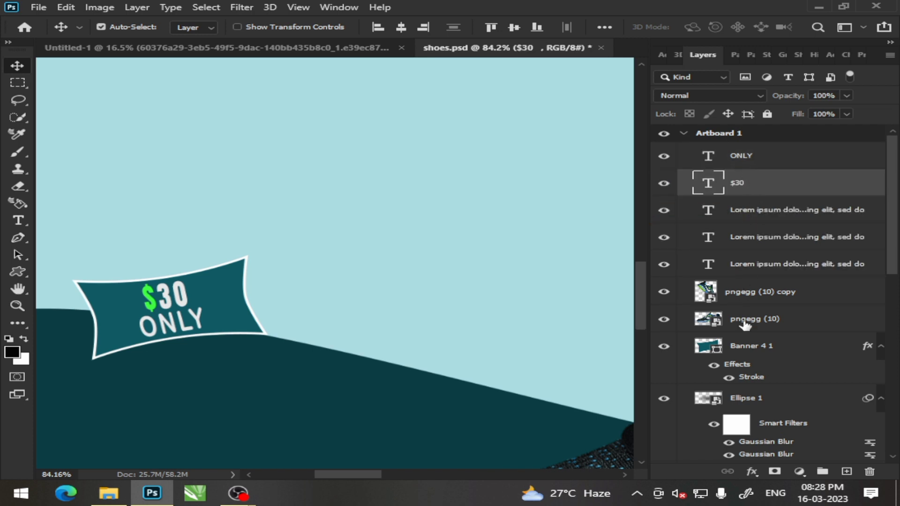
pyautogui.moveTo(746, 352); pyautogui.dragTo(764, 199)
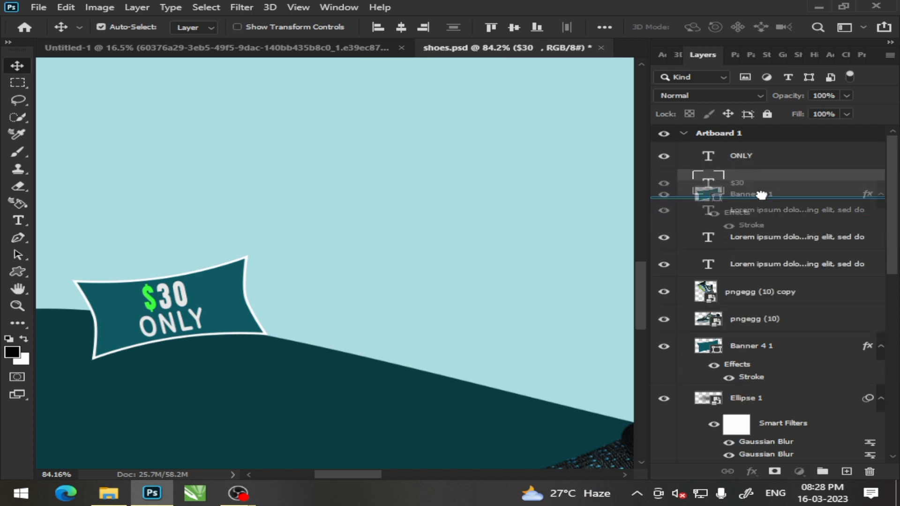
pyautogui.keyDown('shift'); pyautogui.click(758, 160); pyautogui.keyUp('shift')
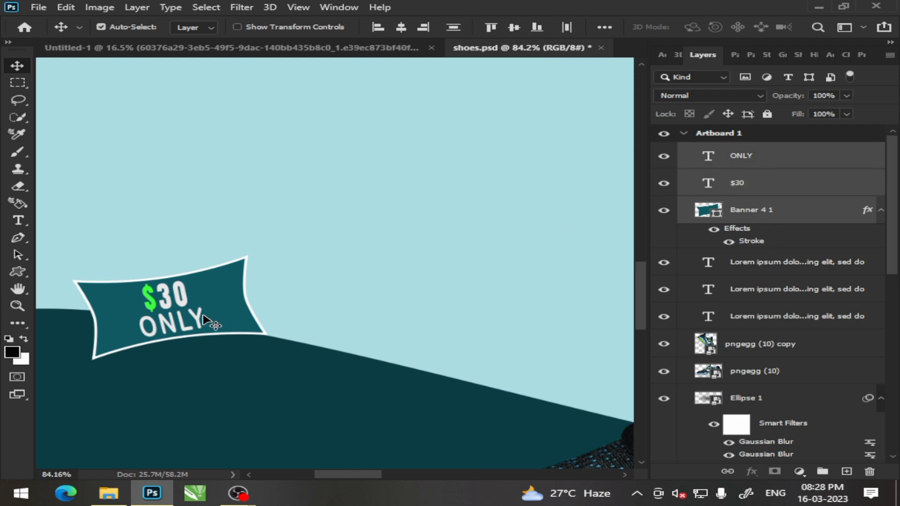
# Step: Scale the banner and its text up by about a third, shifting it slightly right
pyautogui.hotkey('ctrl', 't')
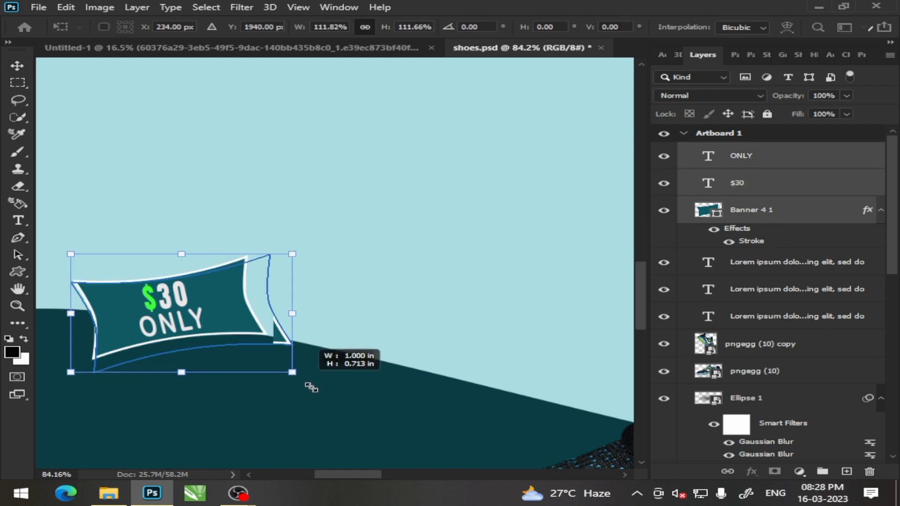
pyautogui.moveTo(269, 361); pyautogui.dragTo(337, 397)
pyautogui.moveTo(265, 339)
pyautogui.mouseDown()
pyautogui.moveTo(276, 333)
pyautogui.moveTo(276, 341)
pyautogui.mouseUp()
pyautogui.press('Return')
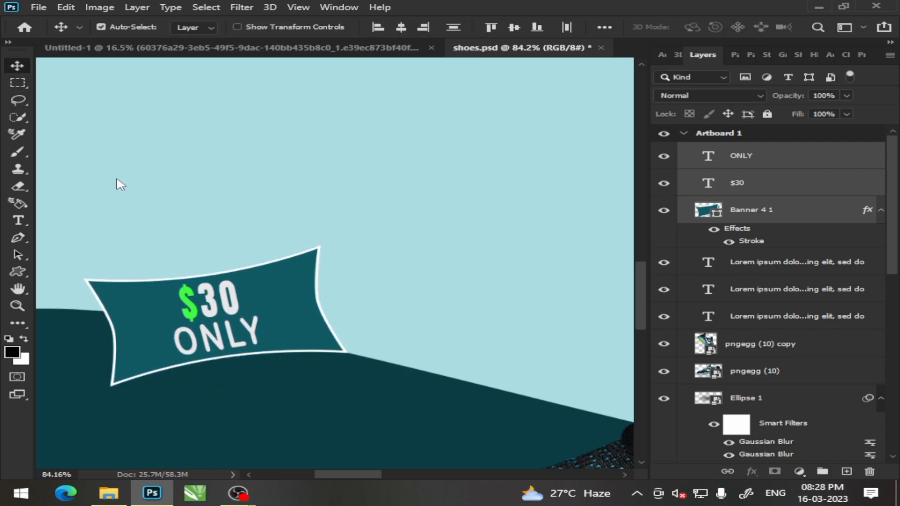
pyautogui.scroll(-5, 308, 306)
pyautogui.scroll(-3, 310, 318)
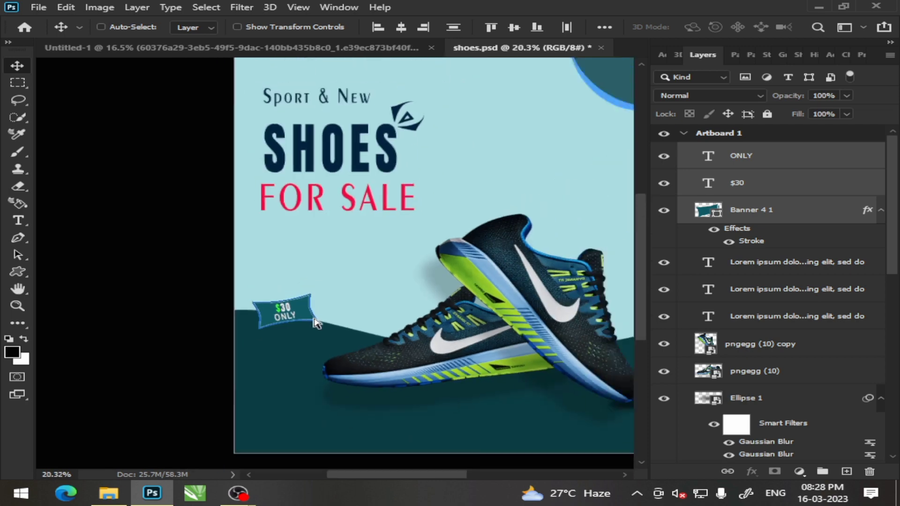
pyautogui.hscroll(5, 424, 335)
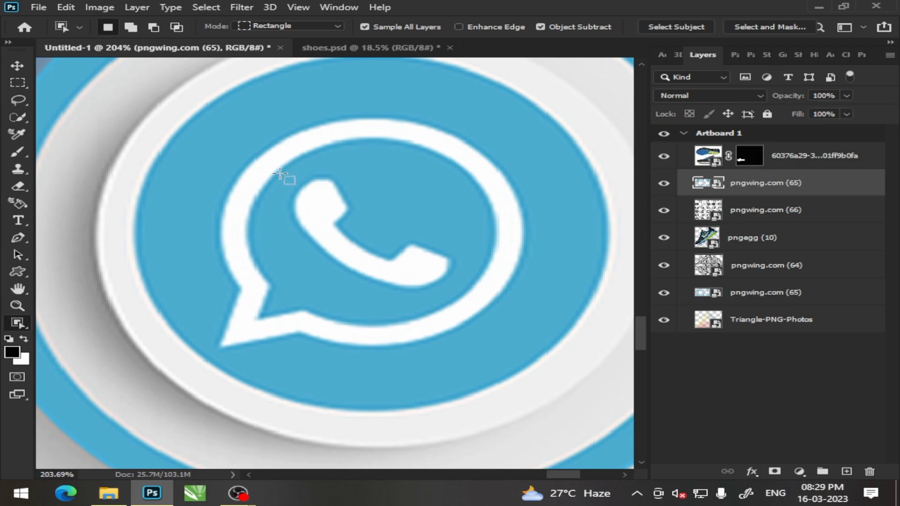
# Step: Mask the white handset out of the chat logo and place it at the poster's bottom-left
pyautogui.moveTo(279, 174); pyautogui.dragTo(459, 295)
pyautogui.click(769, 466)
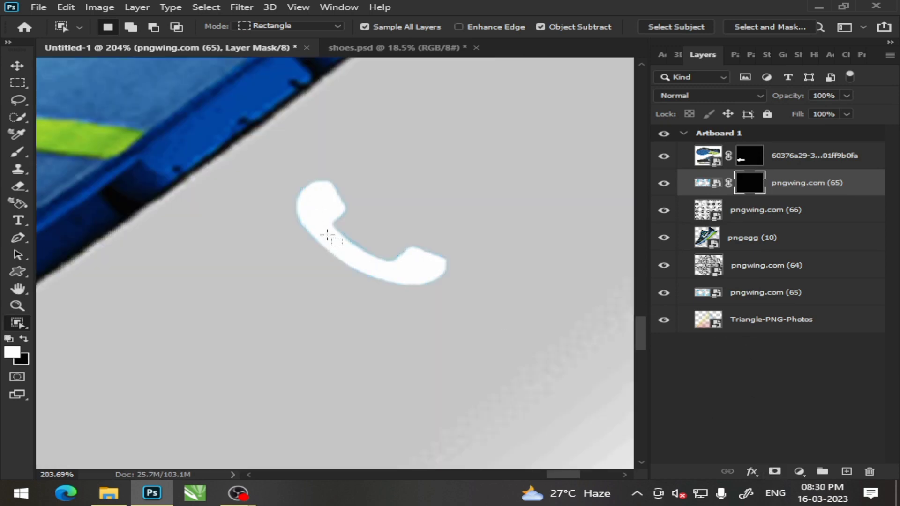
pyautogui.click(16, 65)
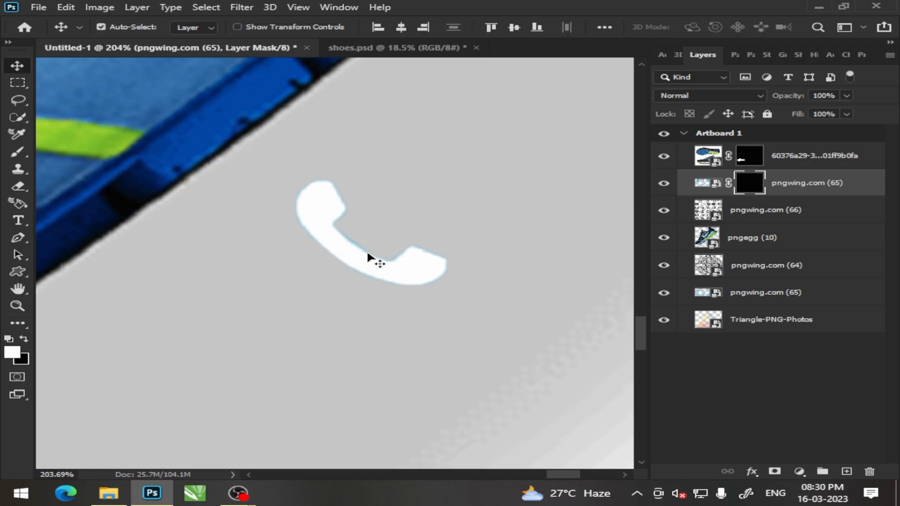
pyautogui.moveTo(351, 253); pyautogui.dragTo(144, 387)
pyautogui.moveTo(345, 349)
pyautogui.mouseDown()
pyautogui.moveTo(126, 411)
pyautogui.moveTo(123, 423)
pyautogui.mouseUp()
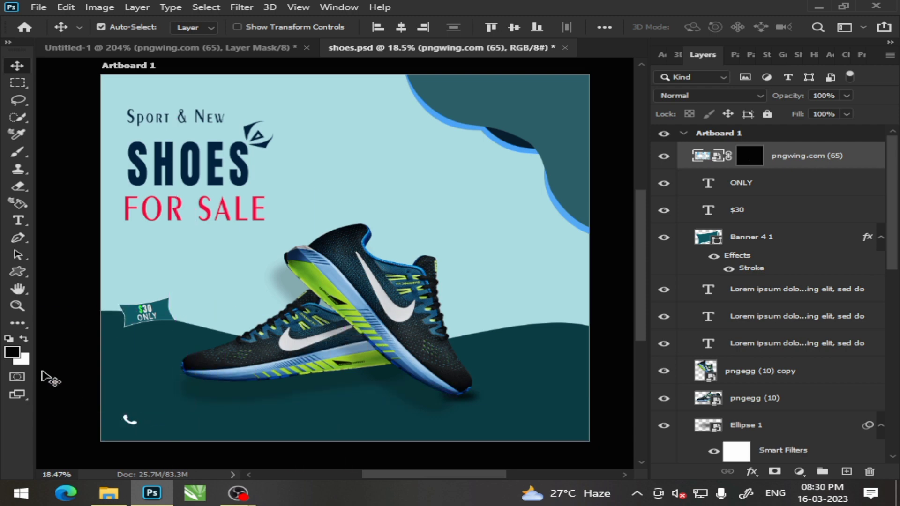
# Step: Draw a small circle with the Ellipse Tool at the poster's lower-left
pyautogui.click(17, 290)
pyautogui.click(18, 272)
pyautogui.click(79, 297)
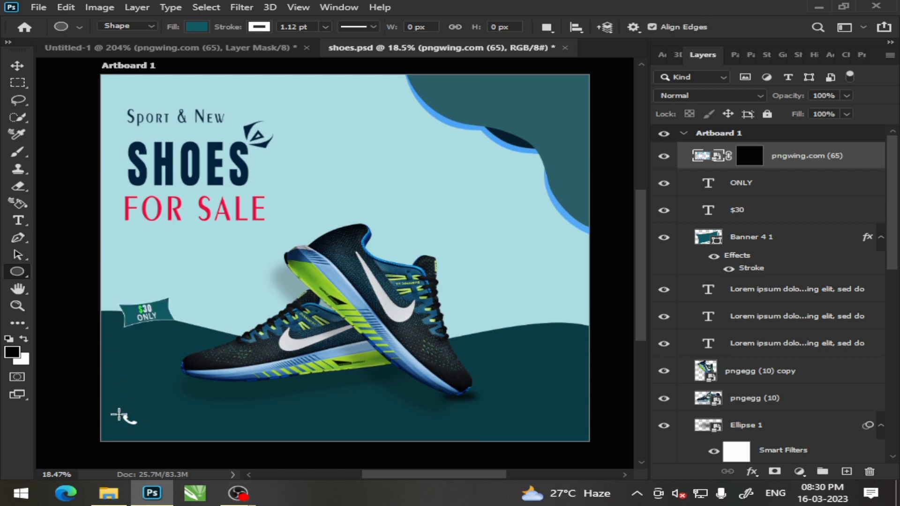
pyautogui.moveTo(119, 415); pyautogui.dragTo(145, 438)
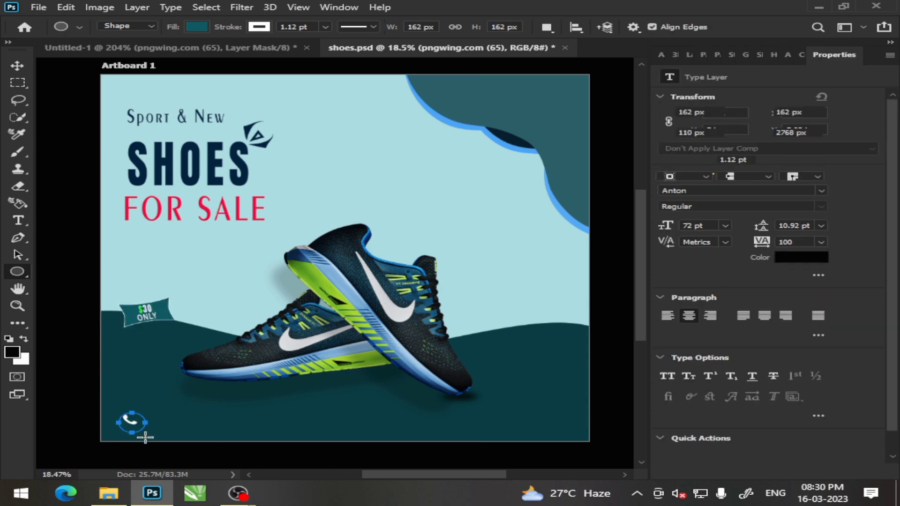
pyautogui.click(17, 66)
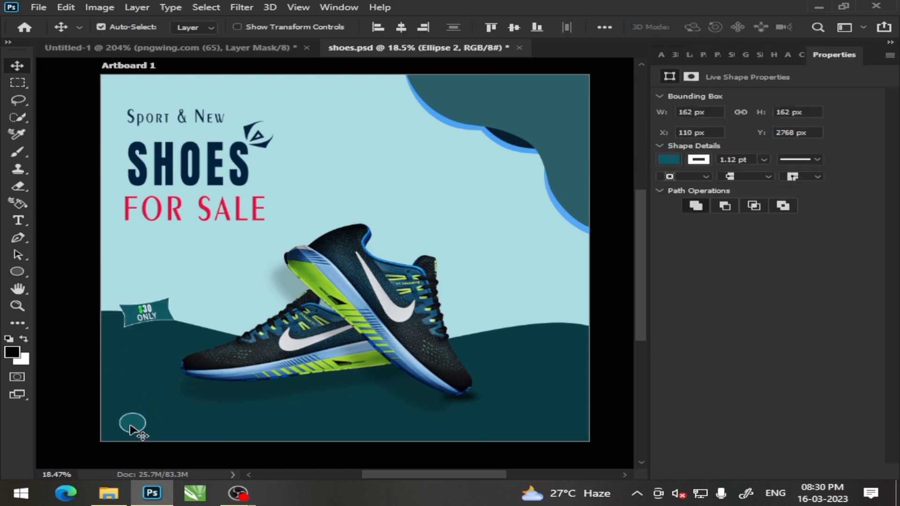
pyautogui.moveTo(130, 426); pyautogui.dragTo(128, 423)
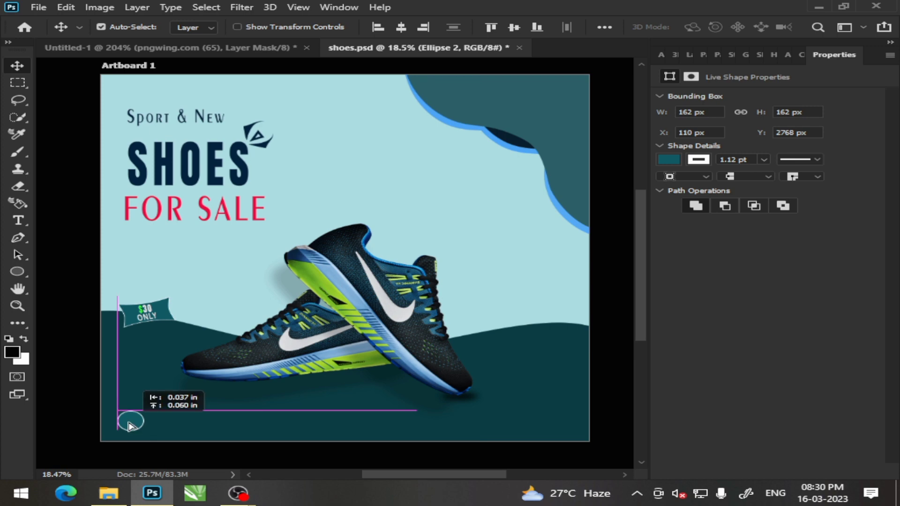
# Step: Set the circle's fill colour to white (#ffffff)
pyautogui.click(699, 160)
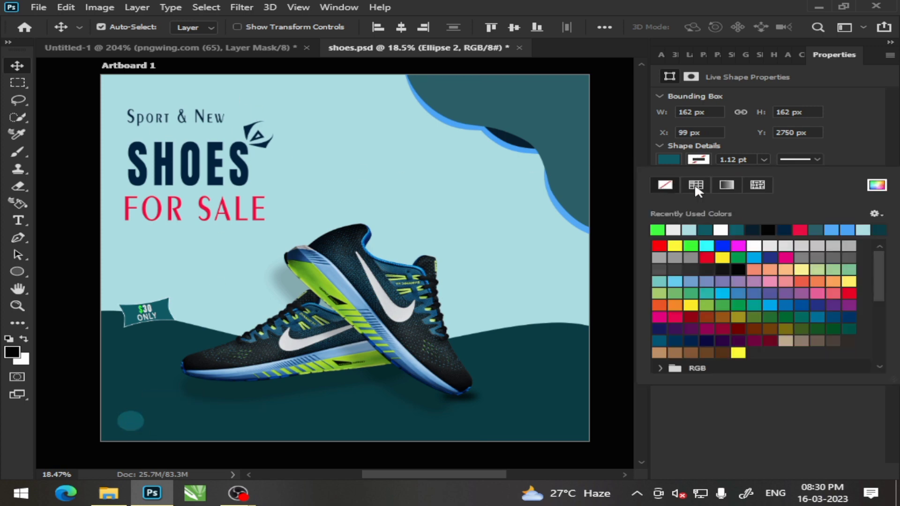
pyautogui.click(693, 52)
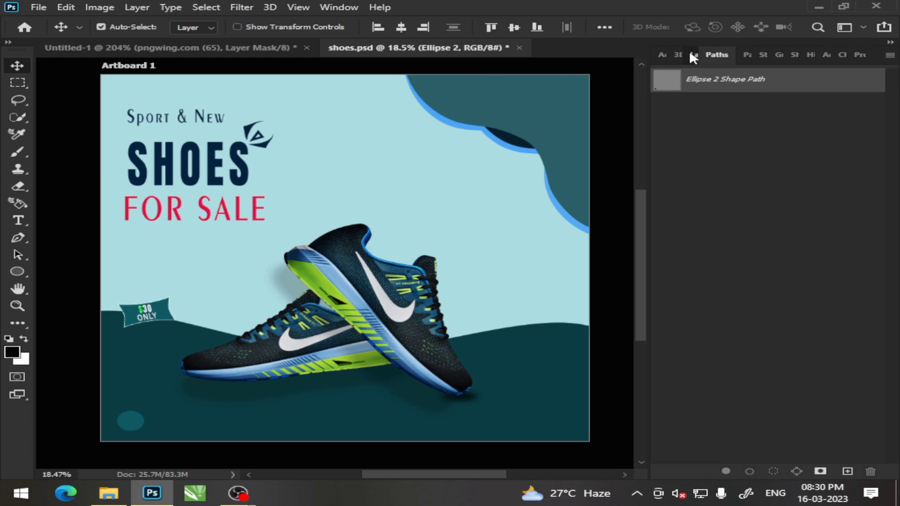
pyautogui.click(689, 52)
pyautogui.doubleClick(703, 157)
pyautogui.moveTo(605, 151); pyautogui.dragTo(390, 120)
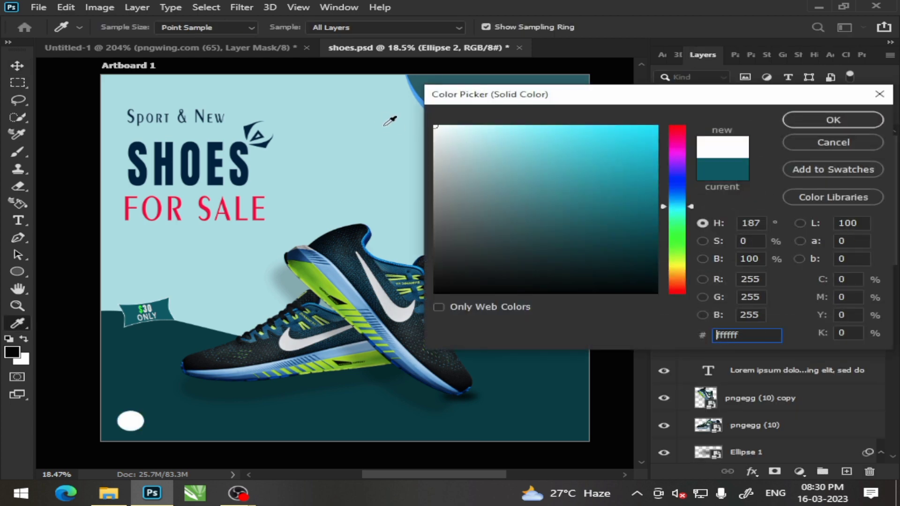
pyautogui.click(840, 120)
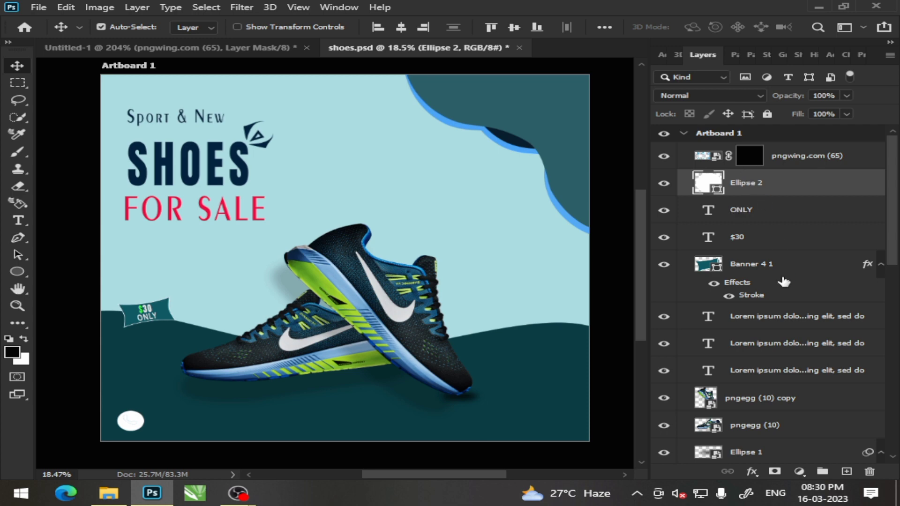
# Step: Move the white circle beside the phone icon and check its visibility
pyautogui.scroll(-5, 784, 282)
pyautogui.scroll(-4, 771, 300)
pyautogui.scroll(-3, 756, 296)
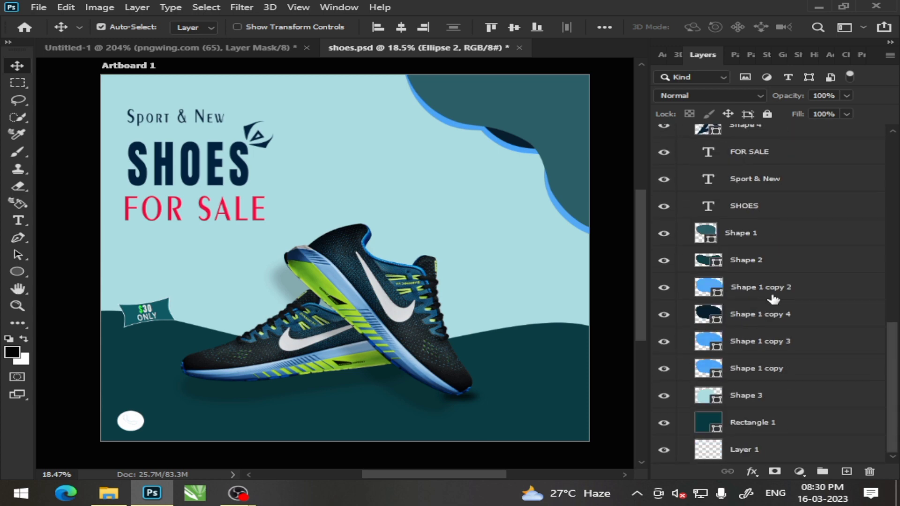
pyautogui.moveTo(140, 425); pyautogui.dragTo(170, 424)
pyautogui.click(131, 420)
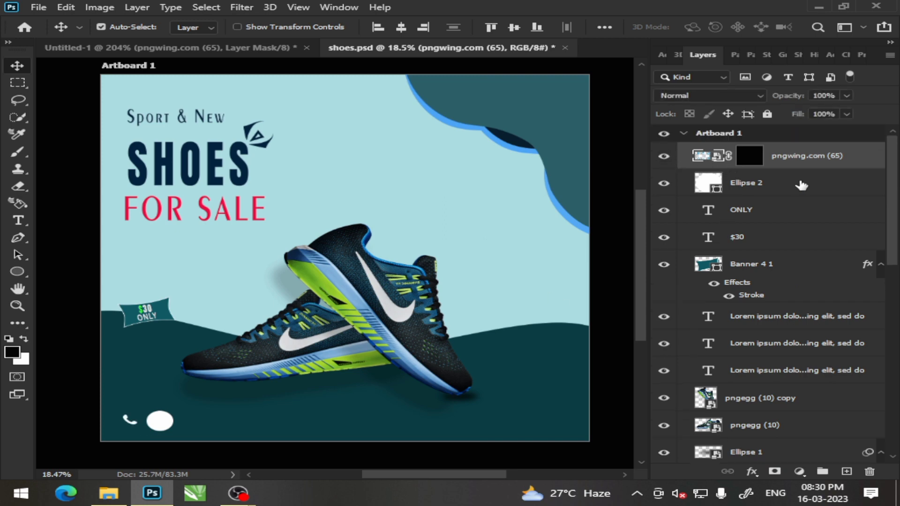
pyautogui.click(664, 182)
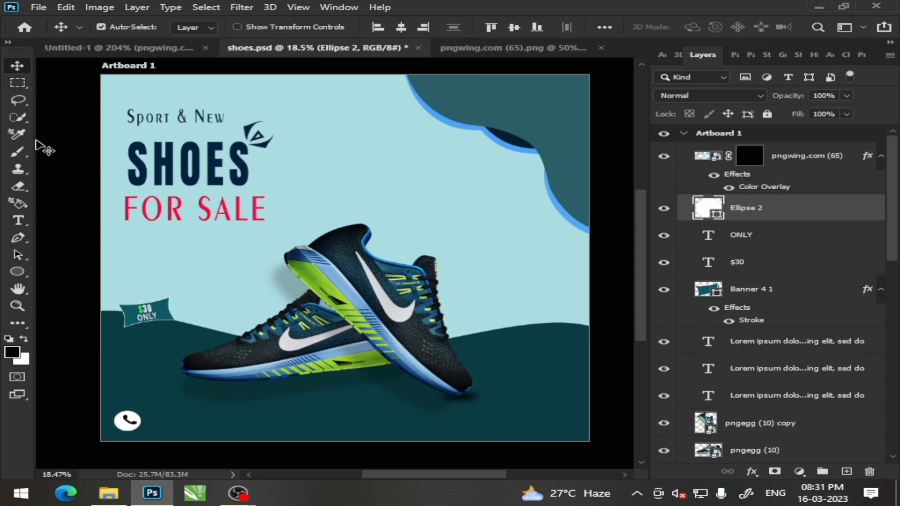
# Step: Lower the white circle slightly and move the phone icon down into it
pyautogui.scroll(1, 129, 445)
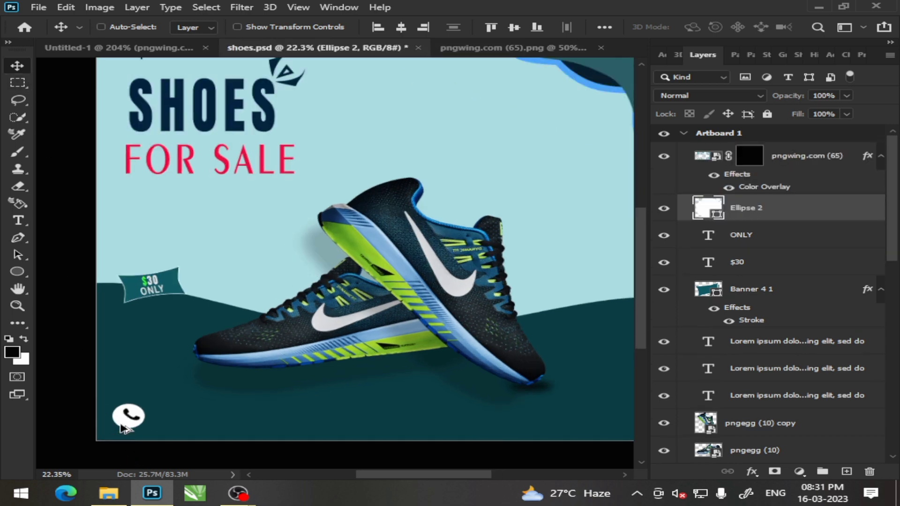
pyautogui.scroll(5, 124, 428)
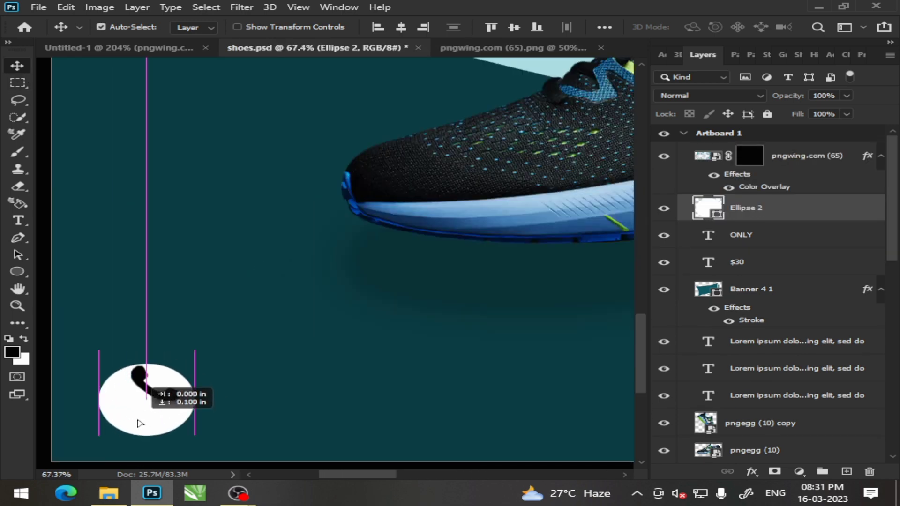
pyautogui.moveTo(148, 417); pyautogui.dragTo(144, 426)
pyautogui.moveTo(146, 392); pyautogui.dragTo(140, 410)
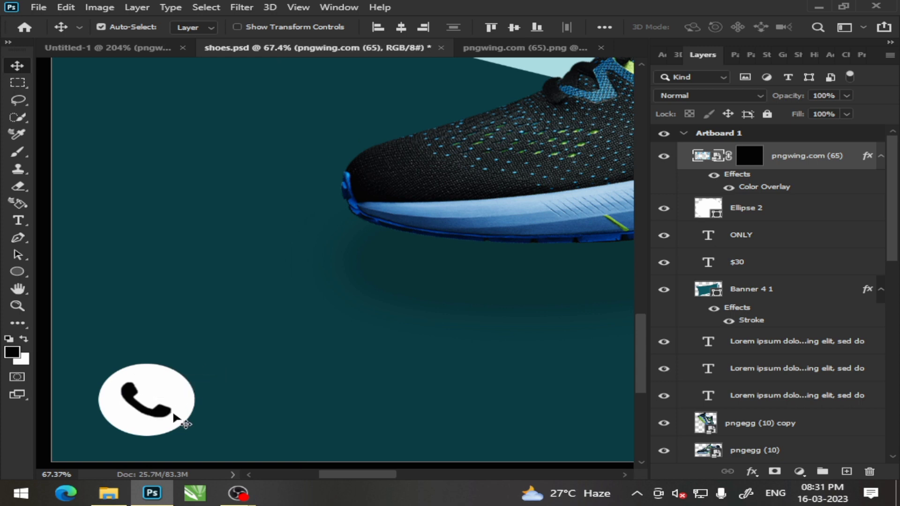
# Step: Enlarge the phone icon slightly and centre it inside the white circle
pyautogui.hotkey('ctrl', 't')
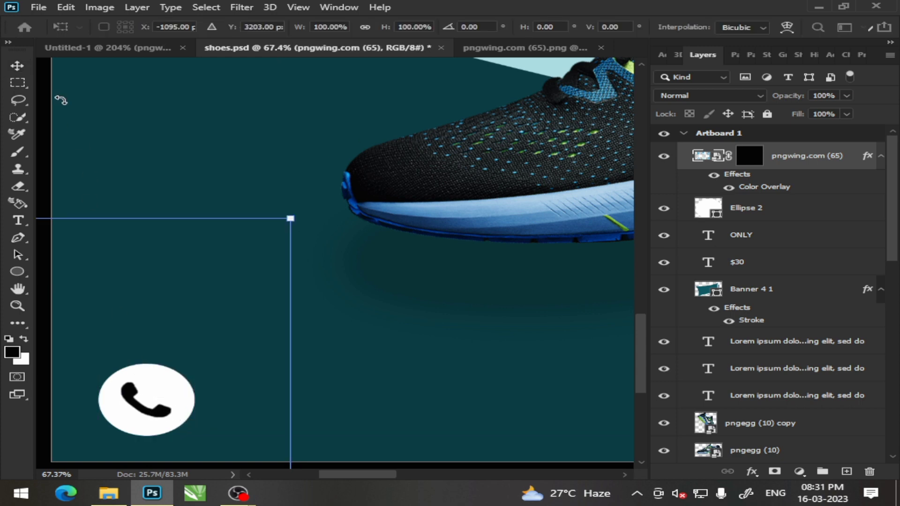
pyautogui.click(18, 65)
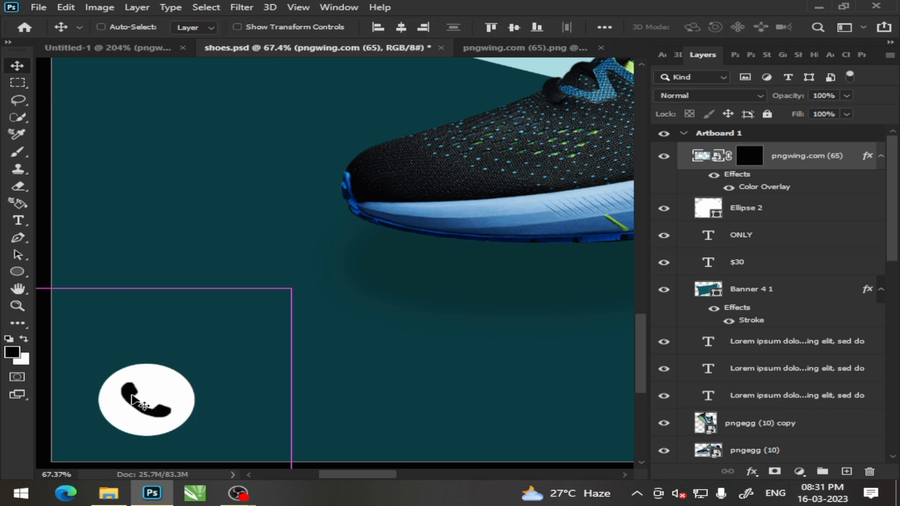
pyautogui.hotkey('ctrl', 't')
pyautogui.moveTo(307, 207); pyautogui.dragTo(324, 199)
pyautogui.moveTo(159, 401)
pyautogui.mouseDown()
pyautogui.moveTo(138, 404)
pyautogui.moveTo(139, 413)
pyautogui.mouseUp()
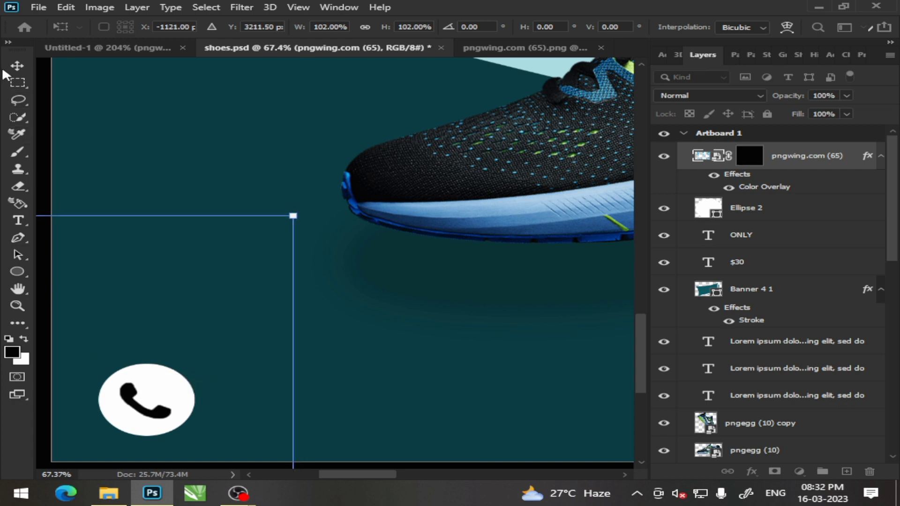
pyautogui.click(18, 65)
pyautogui.scroll(-3, 187, 328)
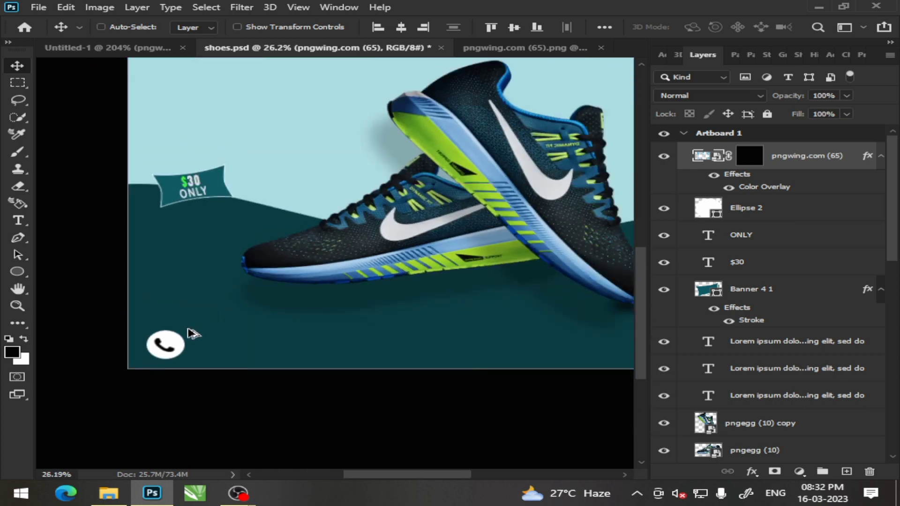
pyautogui.scroll(-1, 236, 415)
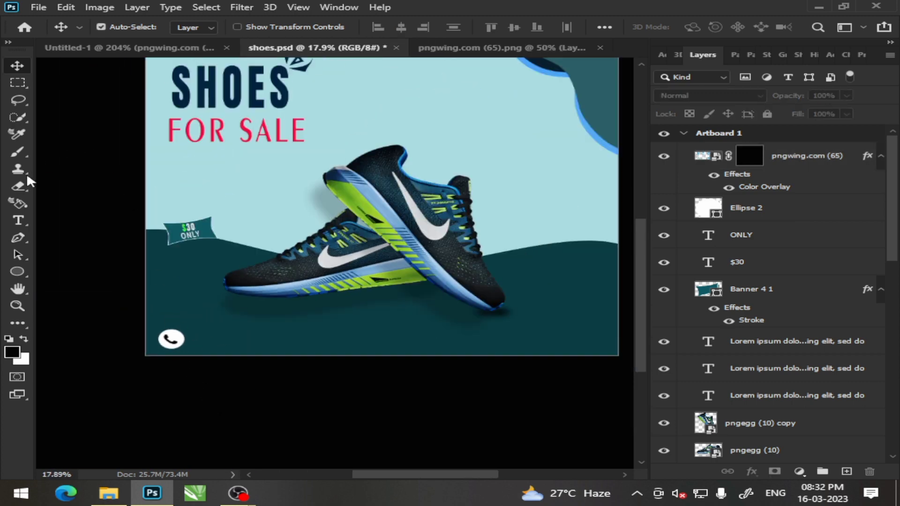
# Step: Add a text layer reading 'Call For Order' below the FOR SALE headline, fixing typos
pyautogui.click(17, 220)
pyautogui.click(240, 207)
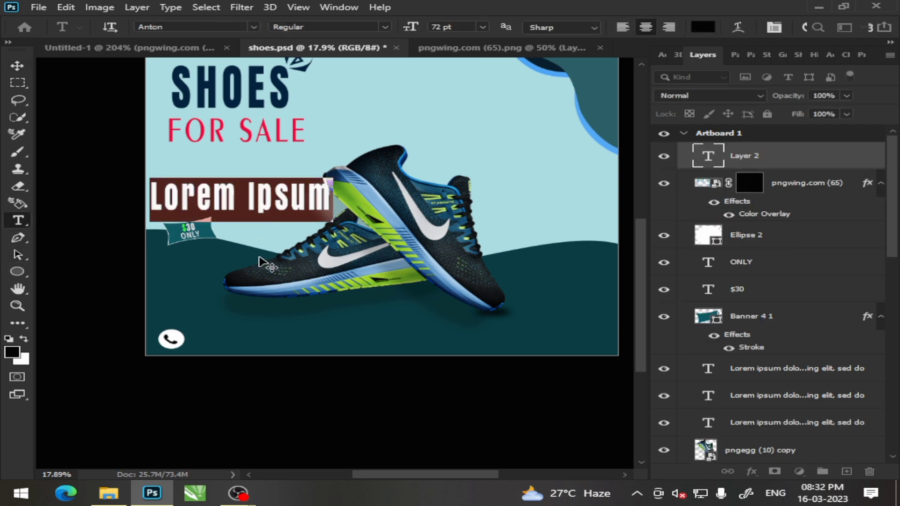
pyautogui.write('Ca')
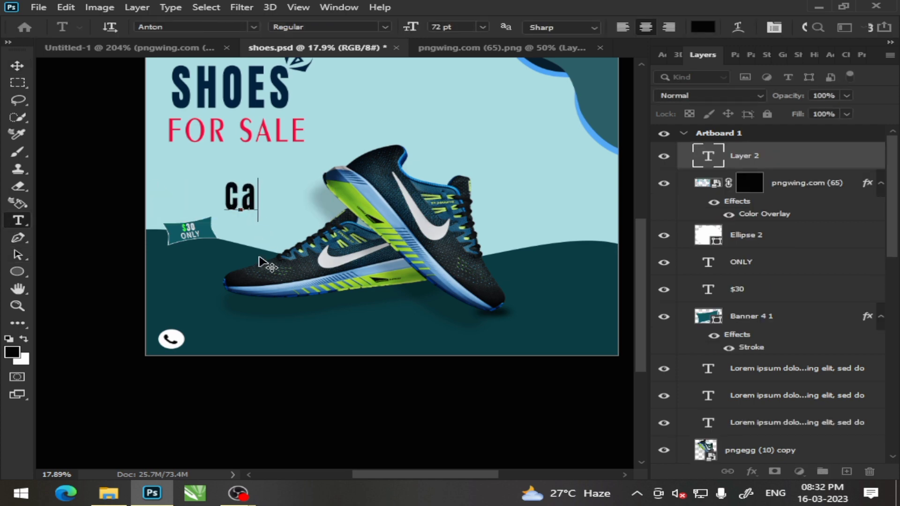
pyautogui.write('ll')
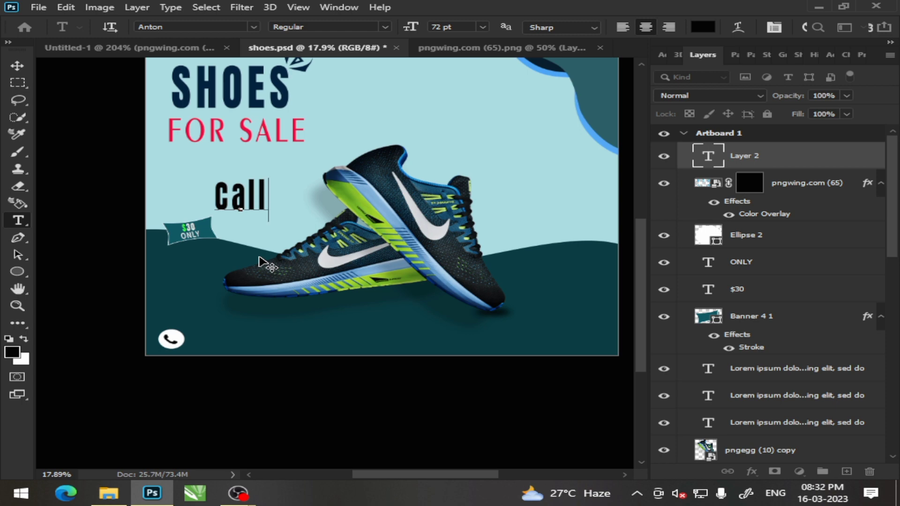
pyautogui.press('BackSpace')
pyautogui.press('BackSpace')
pyautogui.press('BackSpace')
pyautogui.press('BackSpace')
pyautogui.press('BackSpace')
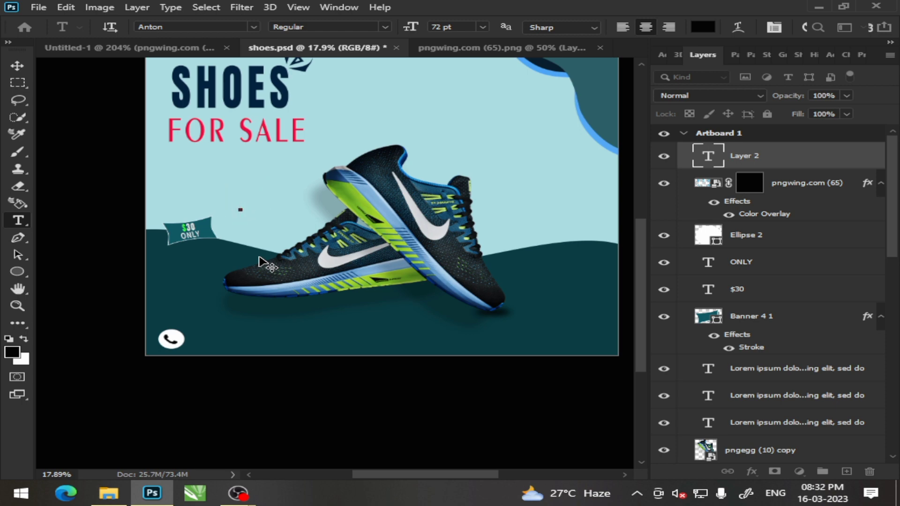
pyautogui.write('C')
pyautogui.press('BackSpace')
pyautogui.write('C')
pyautogui.write('a')
pyautogui.press('BackSpace')
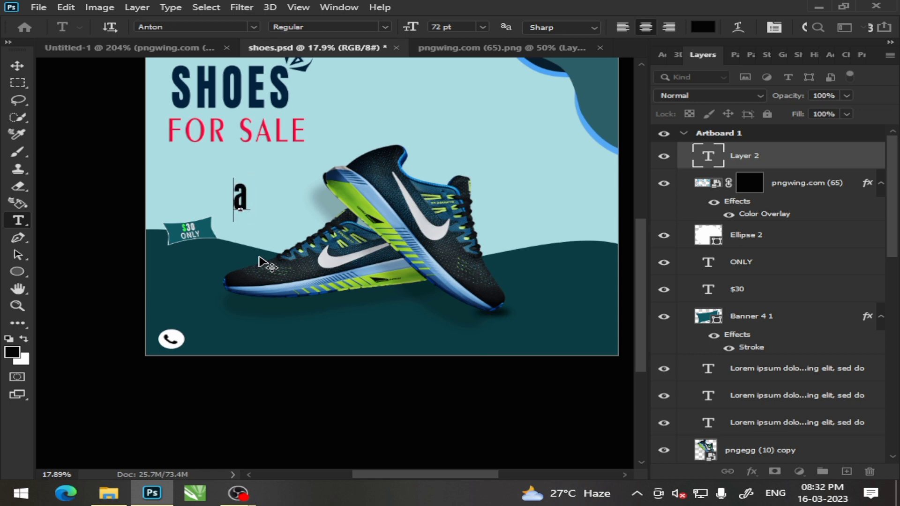
pyautogui.press('BackSpace')
pyautogui.write('C')
pyautogui.write('all')
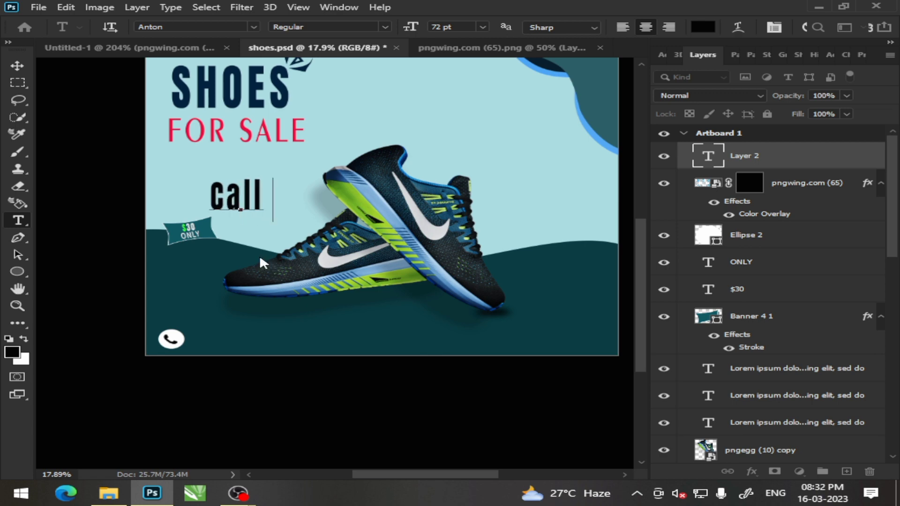
pyautogui.write(' Fp')
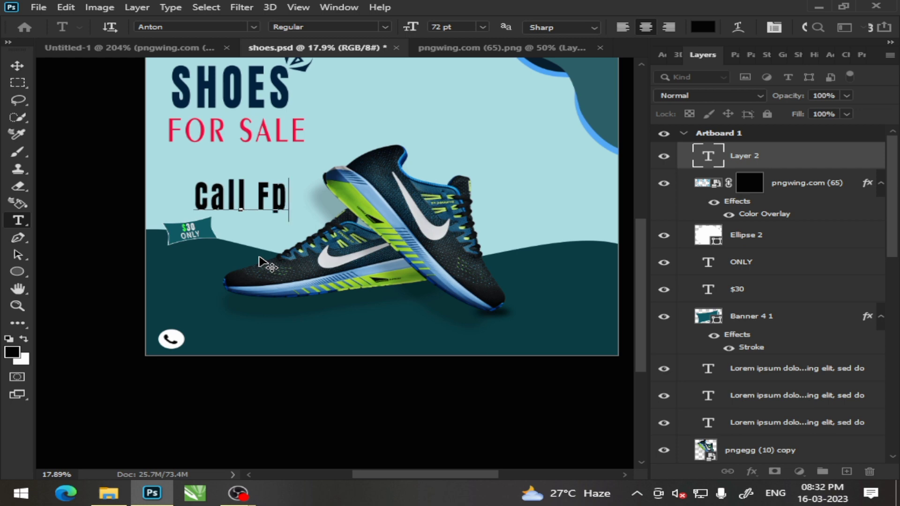
pyautogui.press('BackSpace')
pyautogui.write('or ')
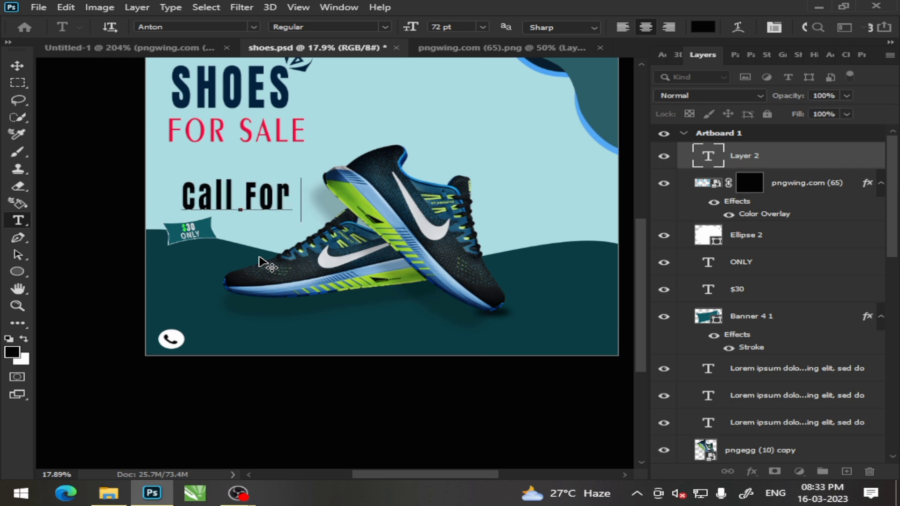
pyautogui.write('Or')
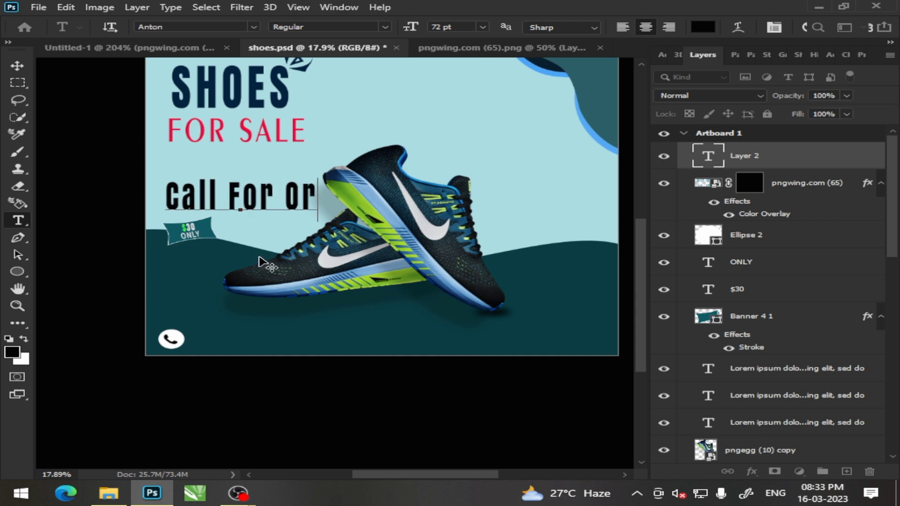
pyautogui.write('de')
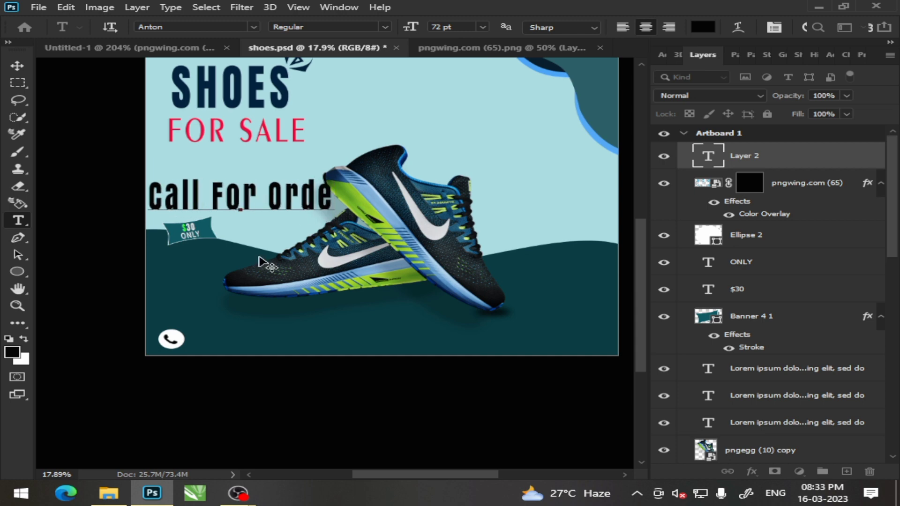
pyautogui.write('r')
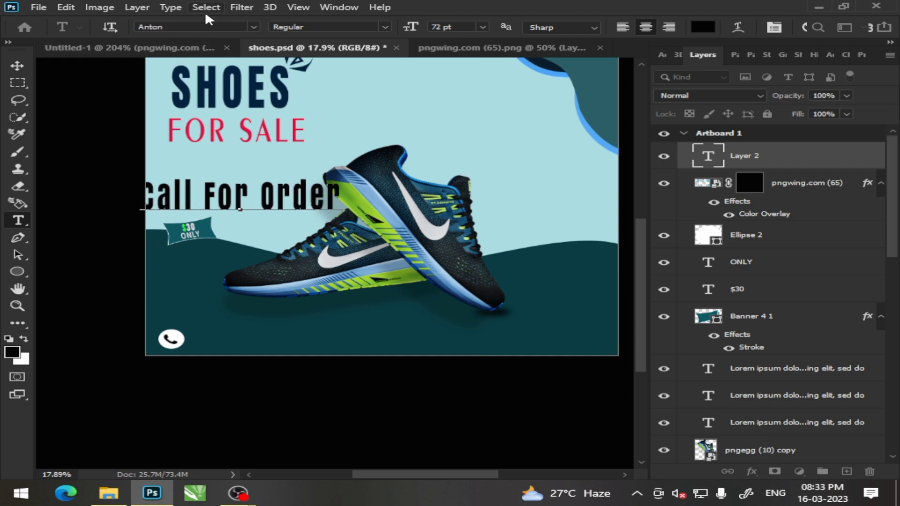
# Step: Set the 'Call For Order' text in the Arial font
pyautogui.click(255, 27)
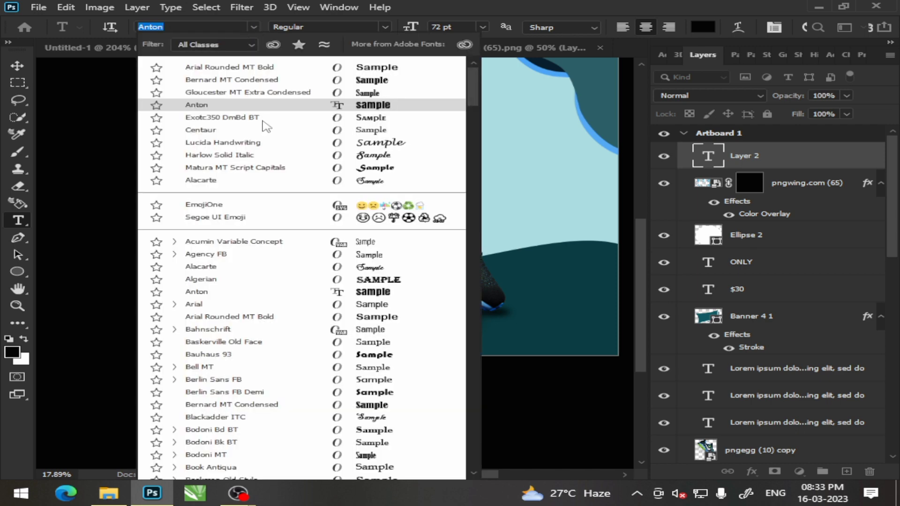
pyautogui.click(392, 119)
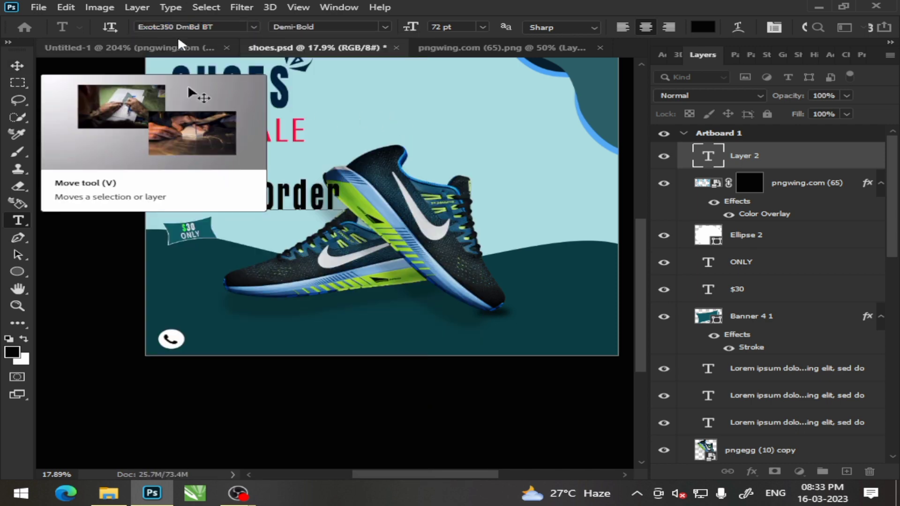
pyautogui.moveTo(345, 189); pyautogui.dragTo(75, 194)
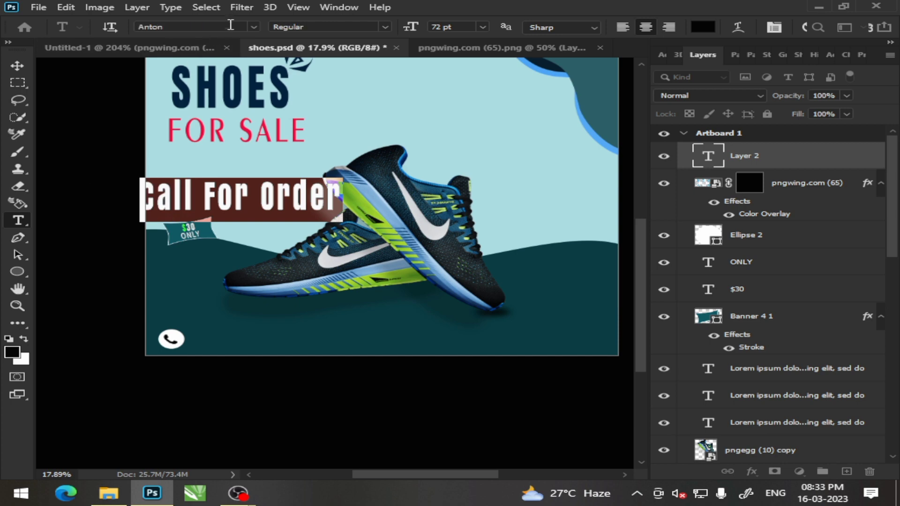
pyautogui.click(253, 27)
pyautogui.press('Escape')
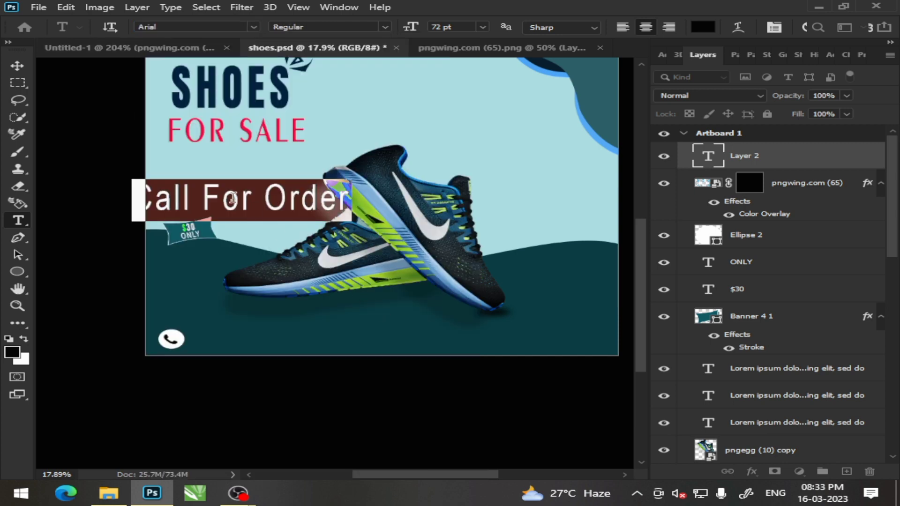
pyautogui.click(18, 65)
# Step: Move 'Call For Order' down beside the phone icon and scale it to about a third
pyautogui.moveTo(190, 197); pyautogui.dragTo(265, 328)
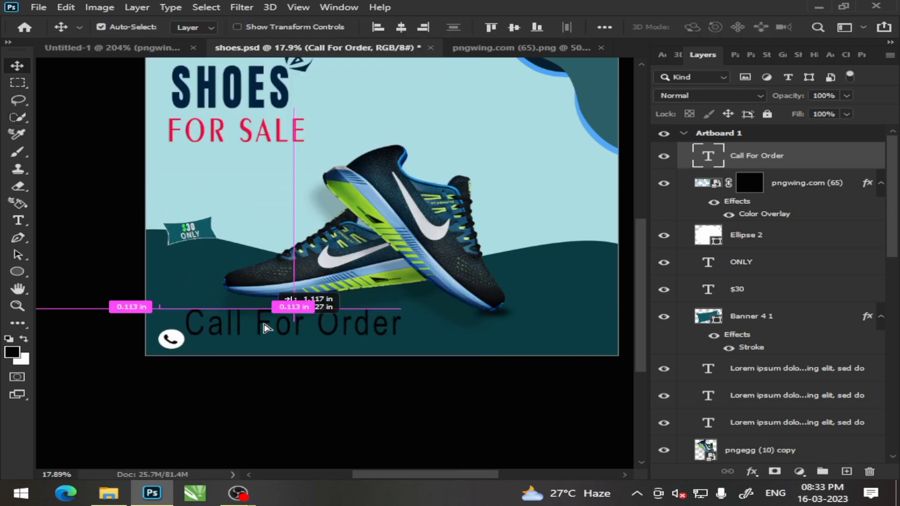
pyautogui.hotkey('ctrl', 't')
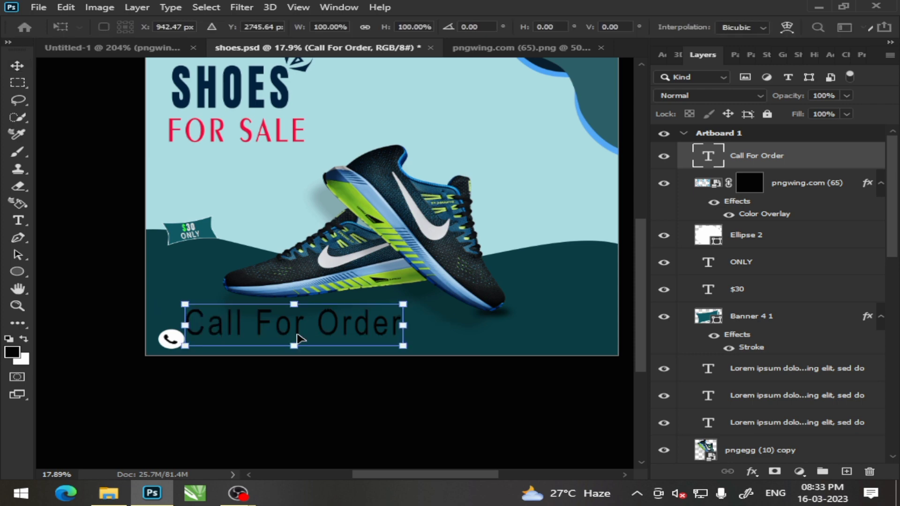
pyautogui.moveTo(404, 346)
pyautogui.mouseDown()
pyautogui.moveTo(252, 315)
pyautogui.moveTo(244, 333)
pyautogui.mouseUp()
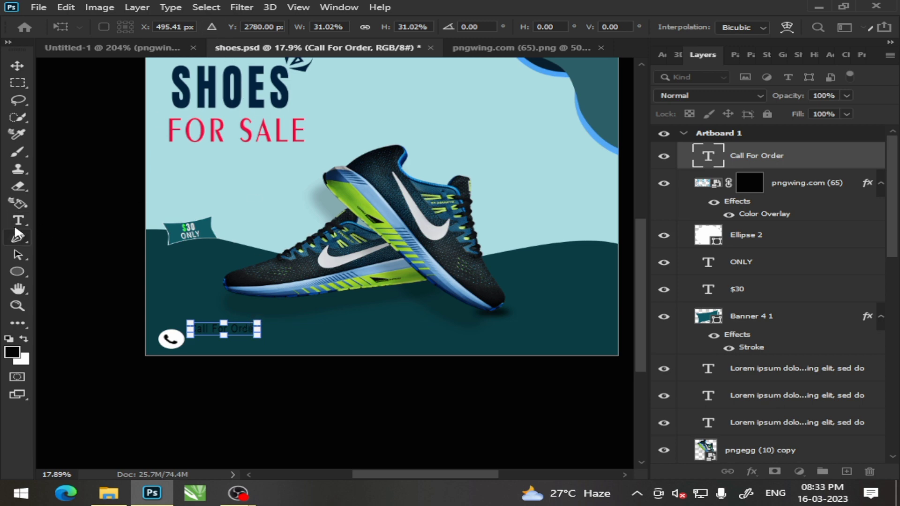
pyautogui.click(18, 221)
pyautogui.moveTo(252, 332); pyautogui.dragTo(219, 324)
pyautogui.click(18, 66)
# Step: Select the 'Call For Order' text and try the Gabriola font on it
pyautogui.click(226, 337)
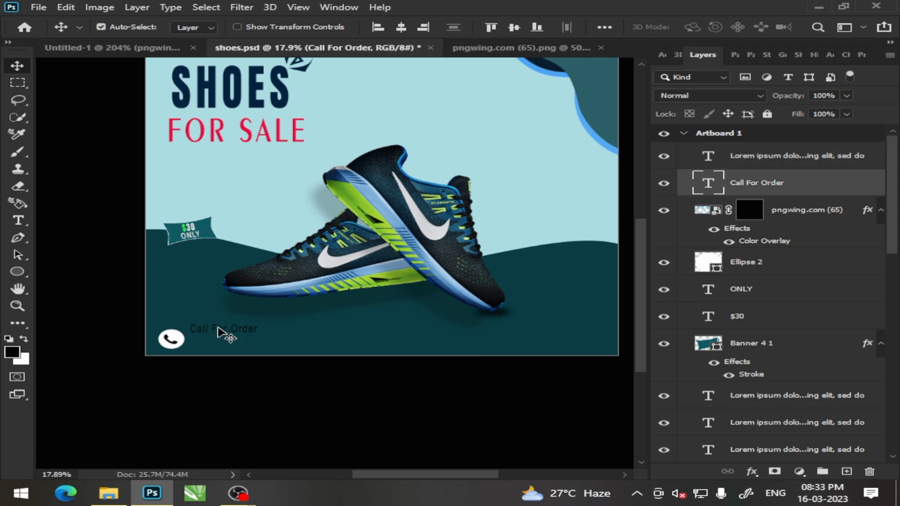
pyautogui.scroll(3, 227, 335)
pyautogui.hscroll(-1, 133, 321)
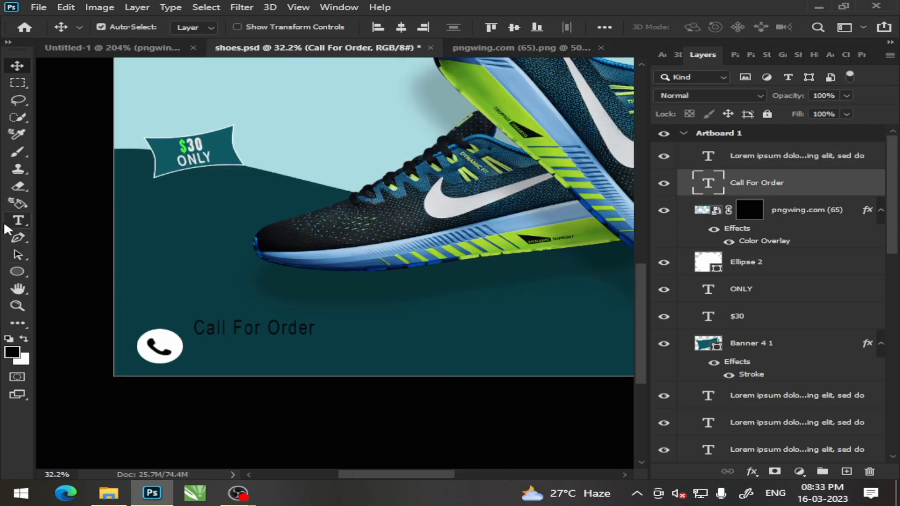
pyautogui.click(18, 220)
pyautogui.moveTo(314, 327); pyautogui.dragTo(183, 326)
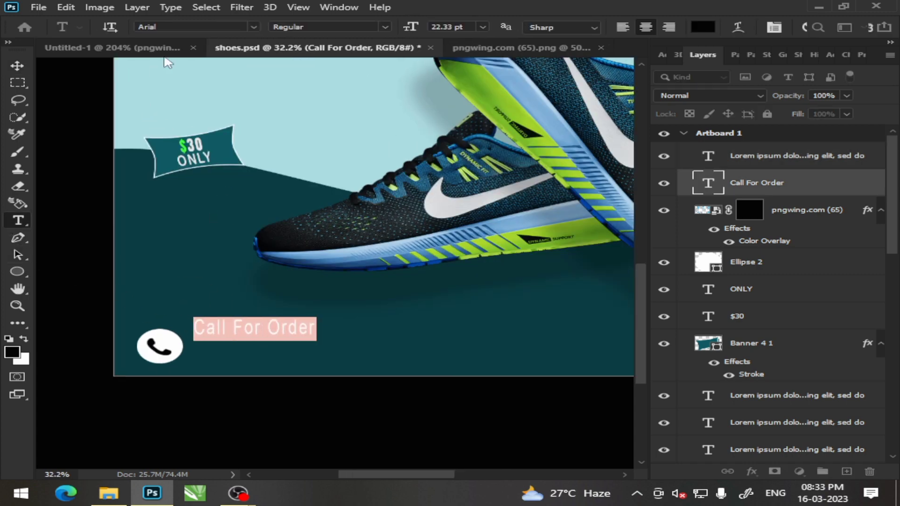
pyautogui.click(254, 27)
pyautogui.scroll(-3, 408, 361)
pyautogui.scroll(-5, 407, 361)
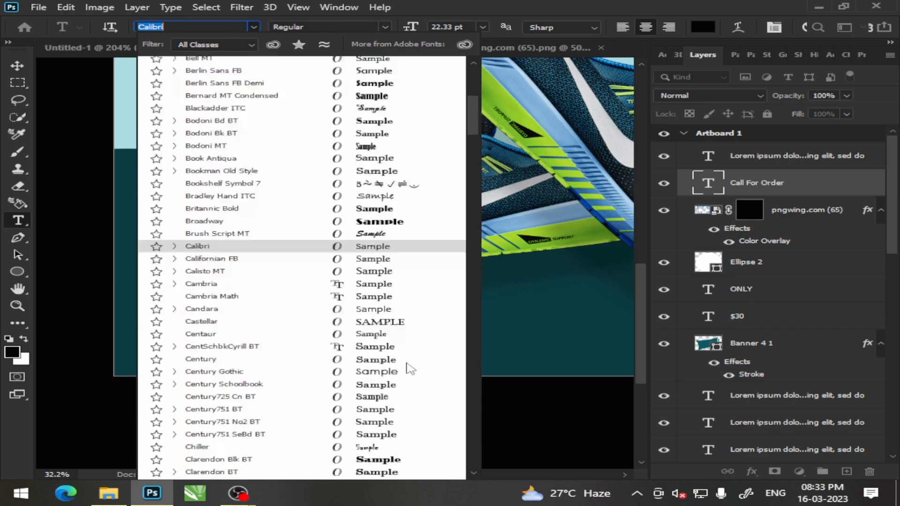
pyautogui.scroll(-3, 406, 359)
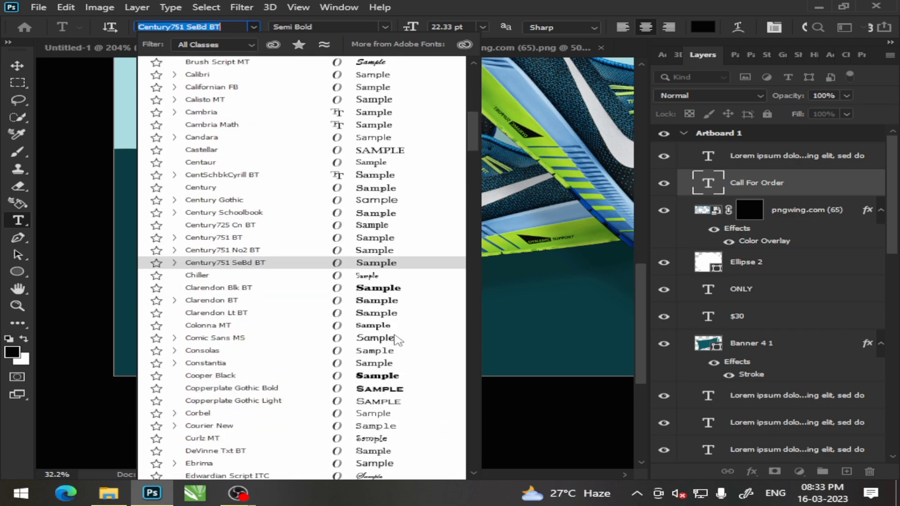
pyautogui.scroll(-2, 394, 342)
pyautogui.scroll(-5, 389, 291)
pyautogui.scroll(-4, 398, 302)
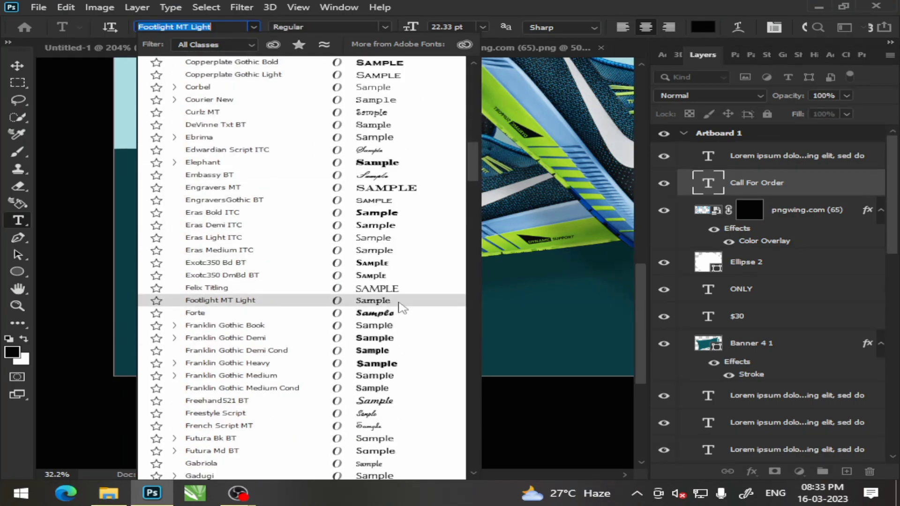
pyautogui.scroll(-3, 399, 302)
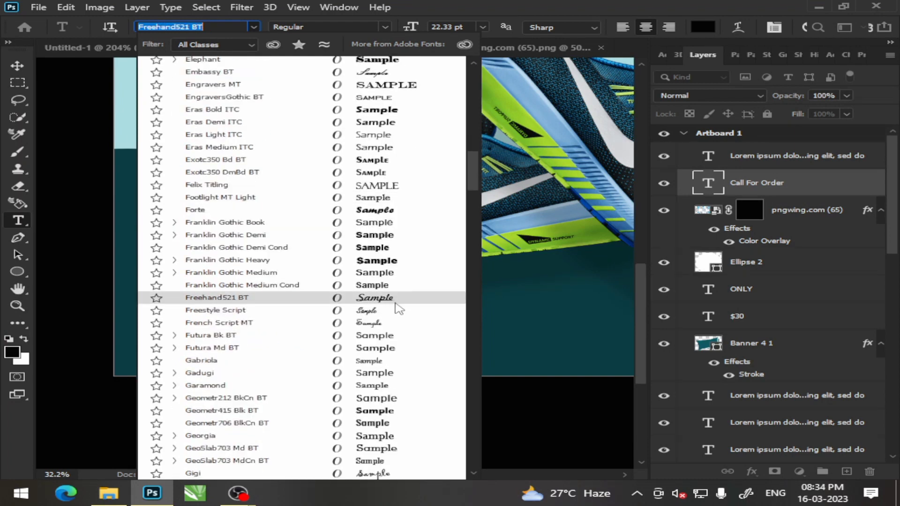
pyautogui.click(376, 361)
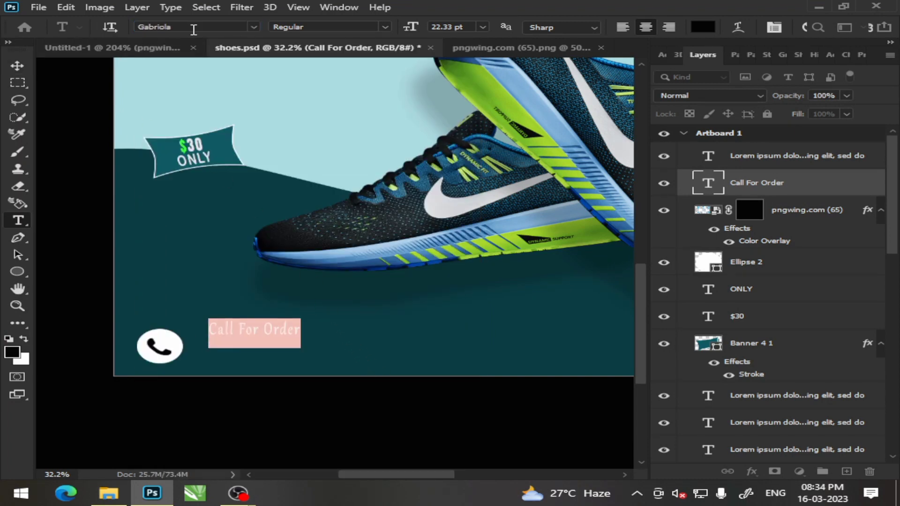
# Step: Switch 'Call For Order' to Sylfaen and nudge it slightly lower
pyautogui.click(253, 26)
pyautogui.moveTo(475, 89); pyautogui.dragTo(464, 374)
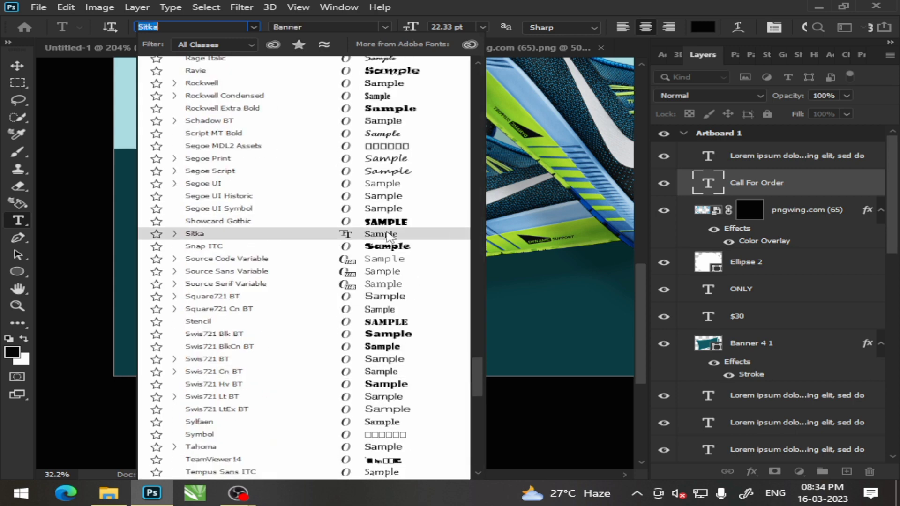
pyautogui.click(358, 419)
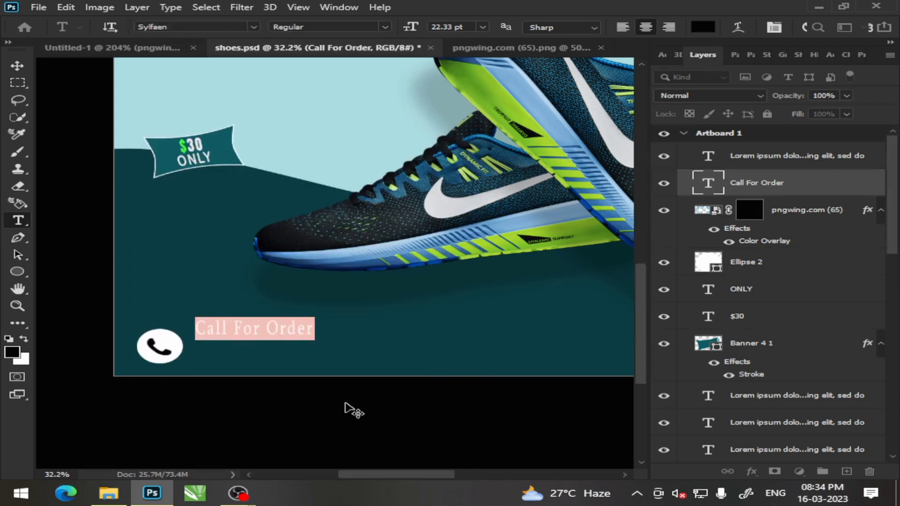
pyautogui.hotkey('ctrl', 'Return')
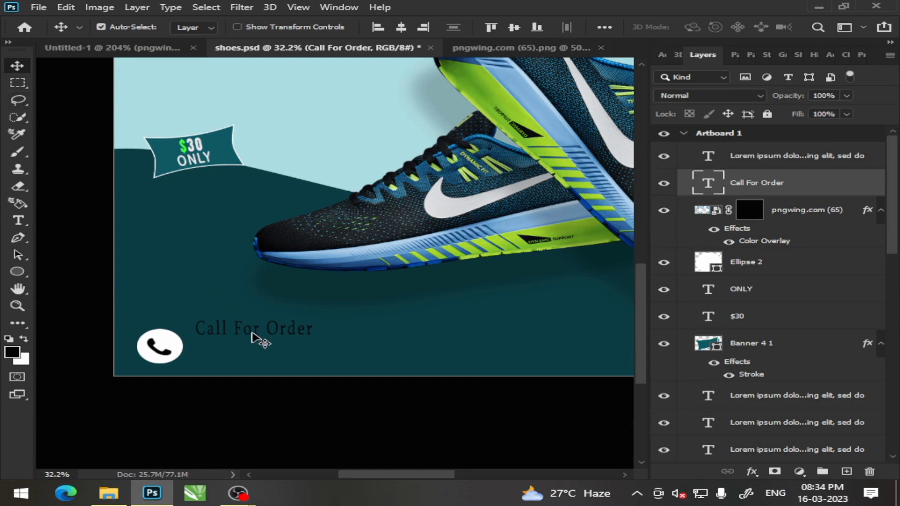
pyautogui.moveTo(253, 337); pyautogui.dragTo(254, 344)
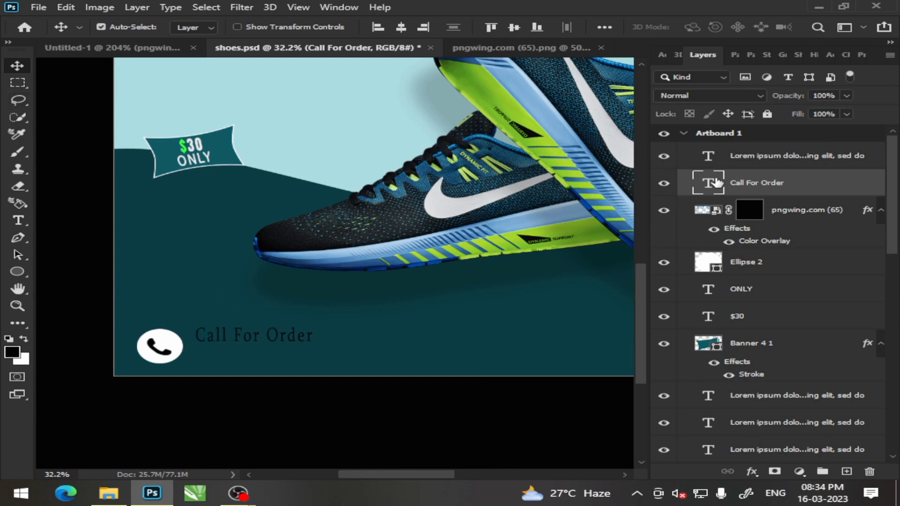
# Step: Make the 'Call For Order' text white (ffffff)
pyautogui.click(18, 221)
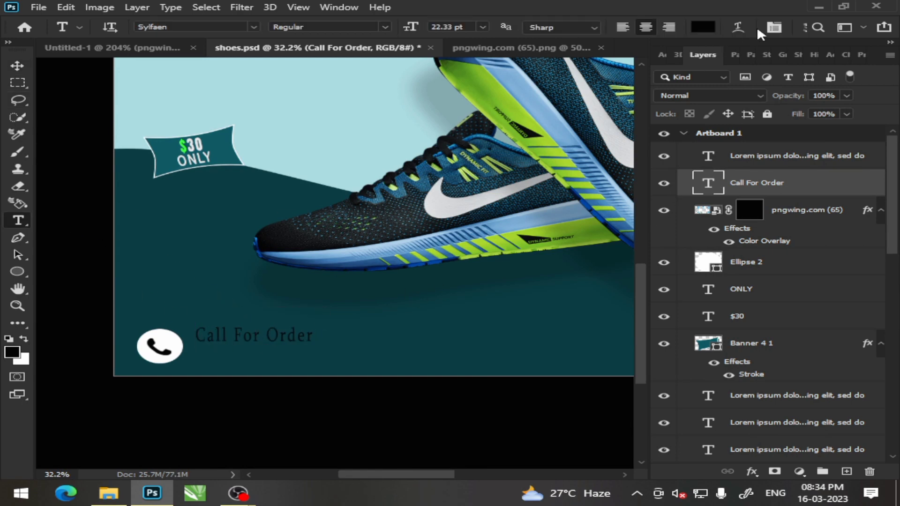
pyautogui.click(699, 27)
pyautogui.write('ffffff')
pyautogui.click(819, 120)
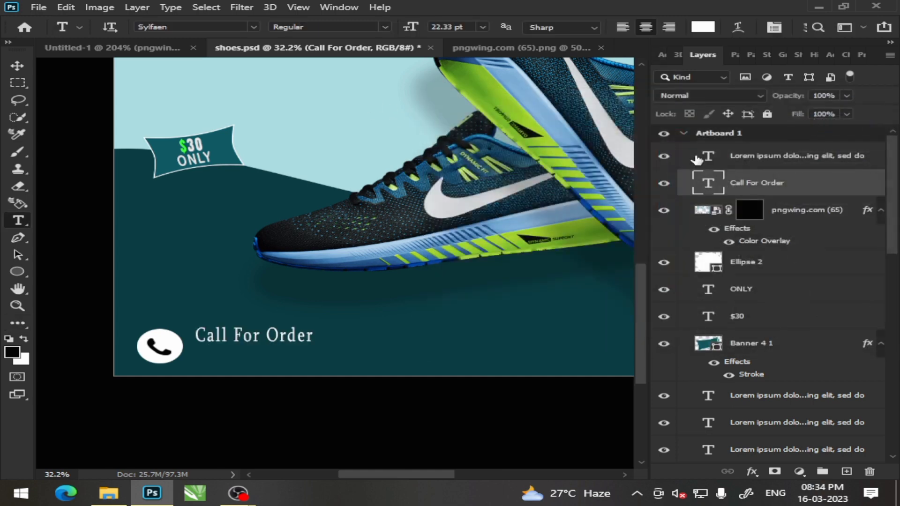
pyautogui.click(188, 367)
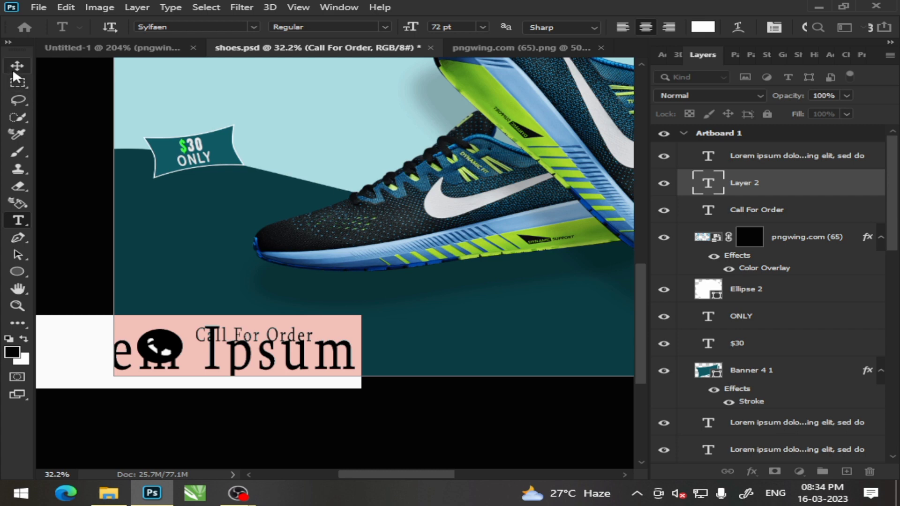
# Step: Type the placeholder phone number, shrink it and place it beneath 'Call For Order'
pyautogui.write('90')
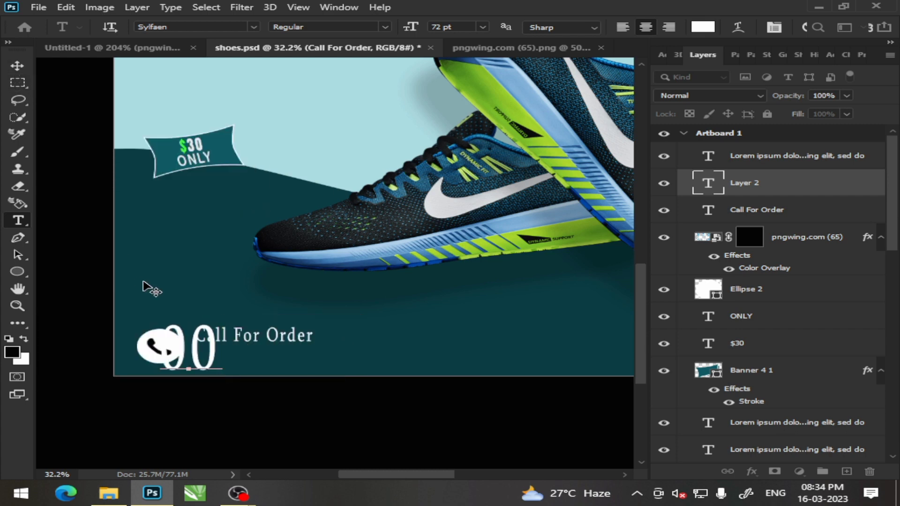
pyautogui.write('0 12')
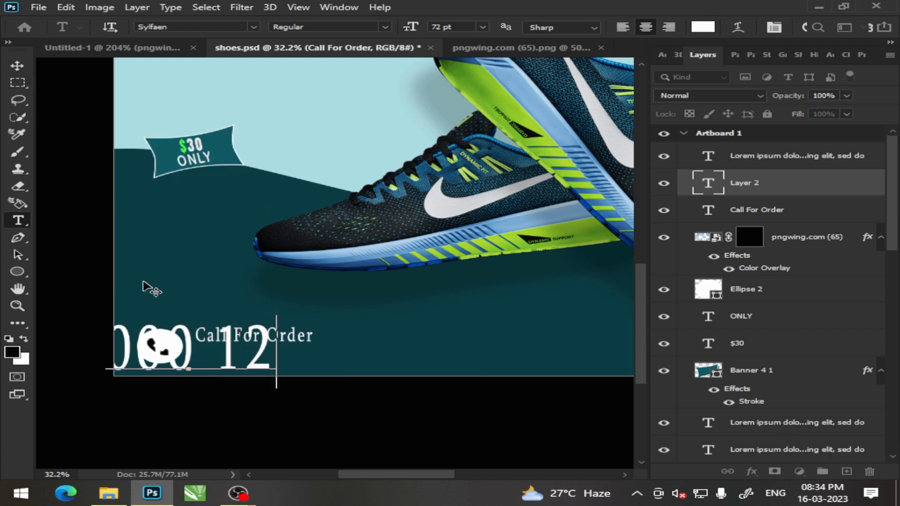
pyautogui.write('3 45')
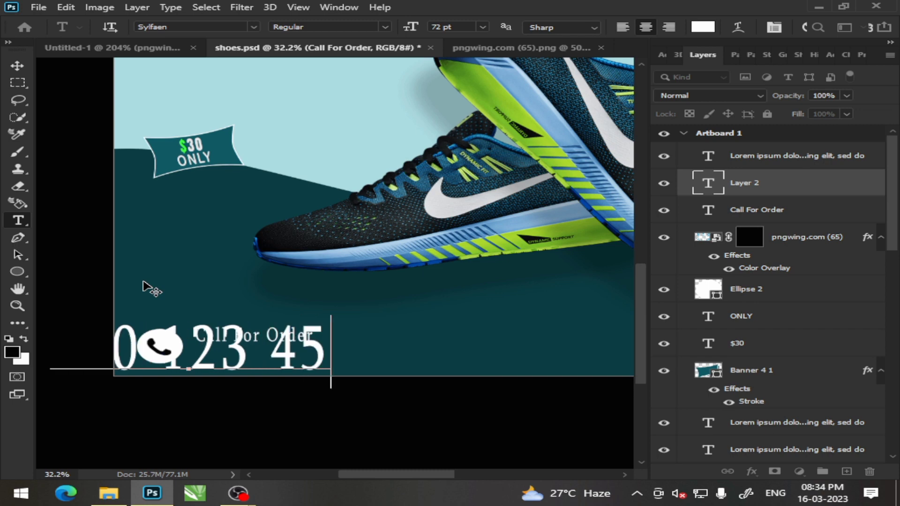
pyautogui.write('6 45')
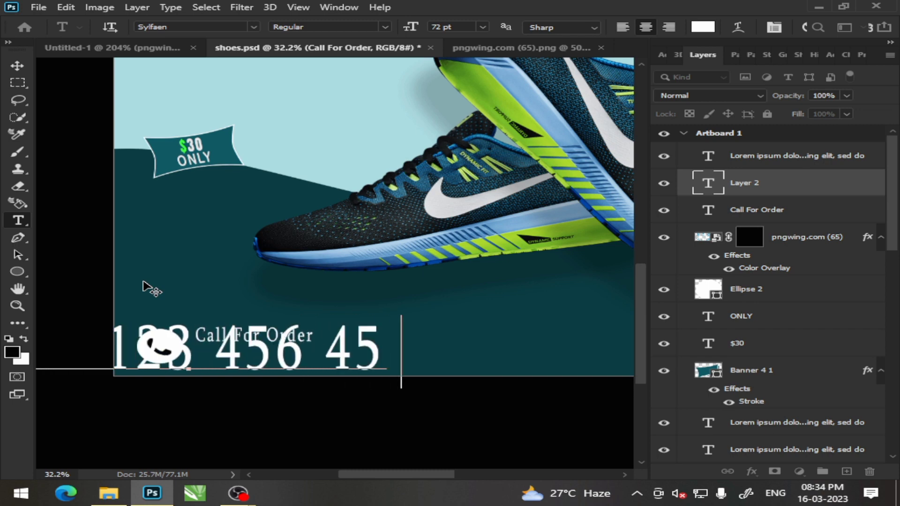
pyautogui.write('6')
pyautogui.click(16, 66)
pyautogui.hotkey('ctrl', 't')
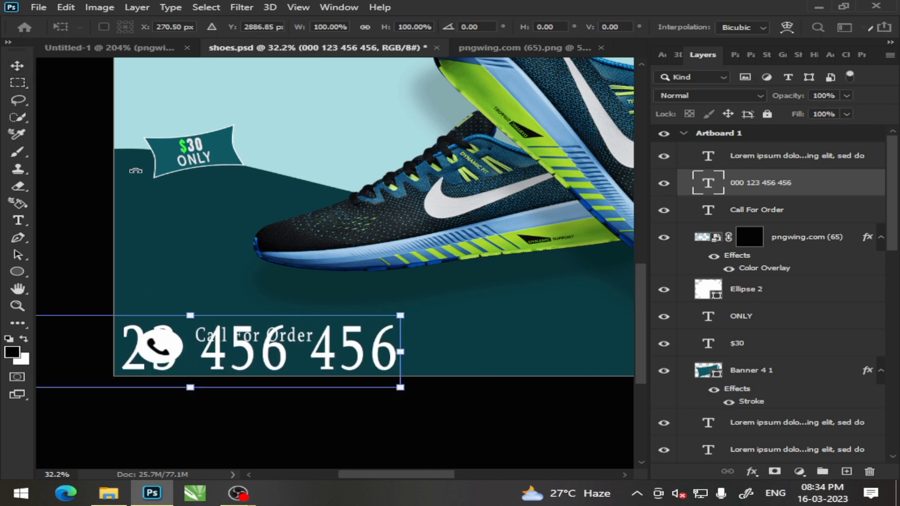
pyautogui.moveTo(400, 388); pyautogui.dragTo(178, 350)
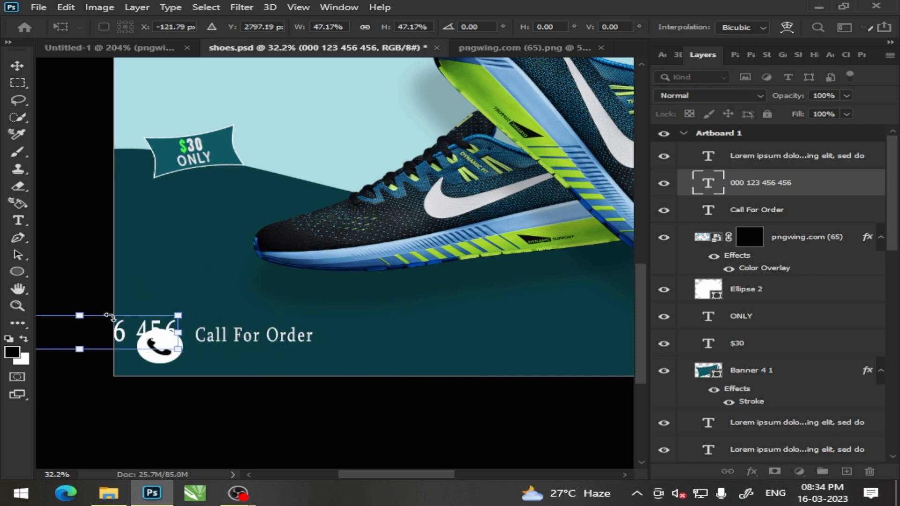
pyautogui.moveTo(123, 336); pyautogui.dragTo(336, 368)
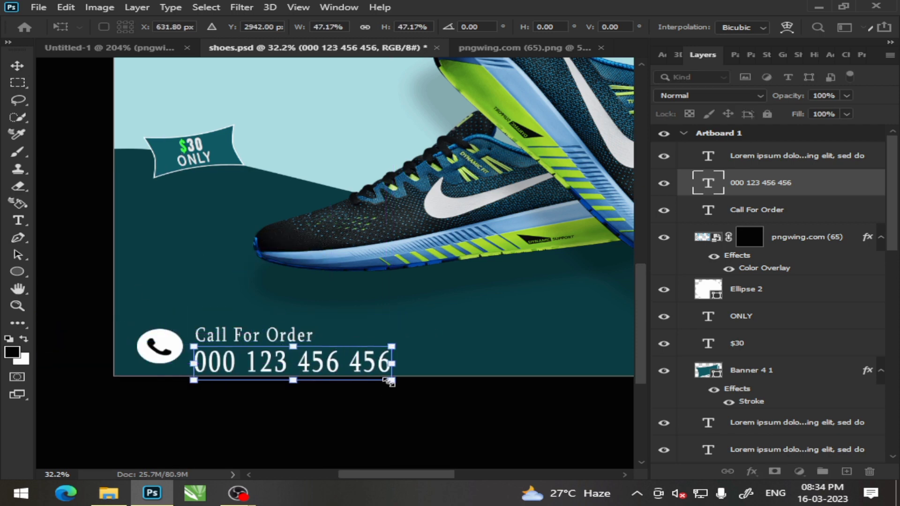
pyautogui.moveTo(389, 382); pyautogui.dragTo(309, 361)
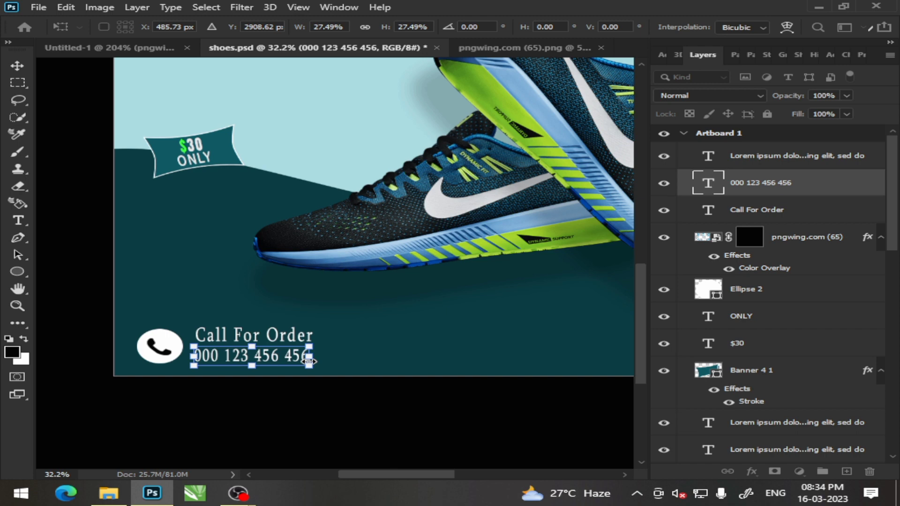
# Step: Set the phone number in Arial Black and align it under 'Call For Order'
pyautogui.press('t')
pyautogui.press('Return')
pyautogui.click(305, 357)
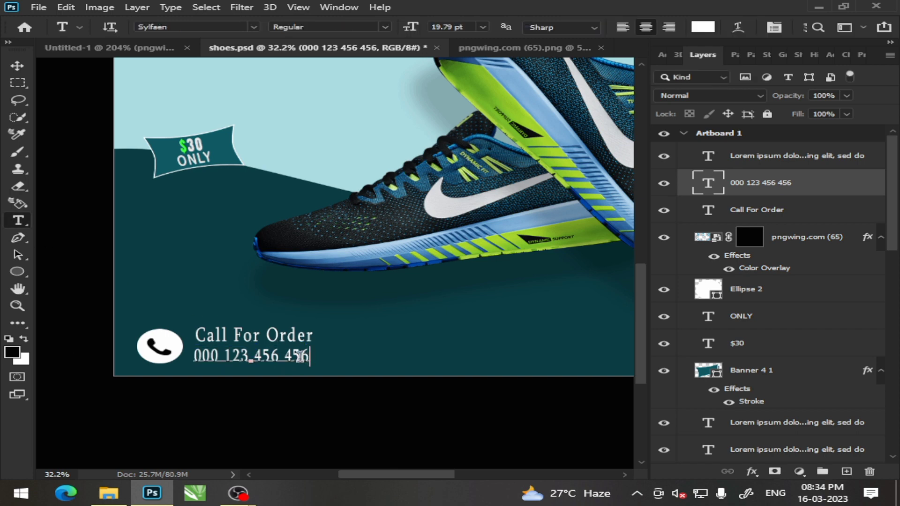
pyautogui.hotkey('ctrl', 'a')
pyautogui.click(255, 27)
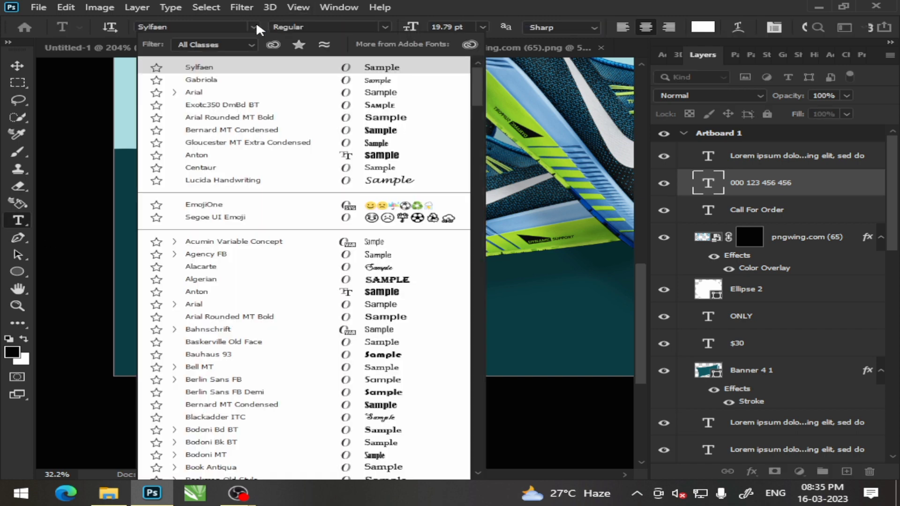
pyautogui.click(394, 94)
pyautogui.click(385, 27)
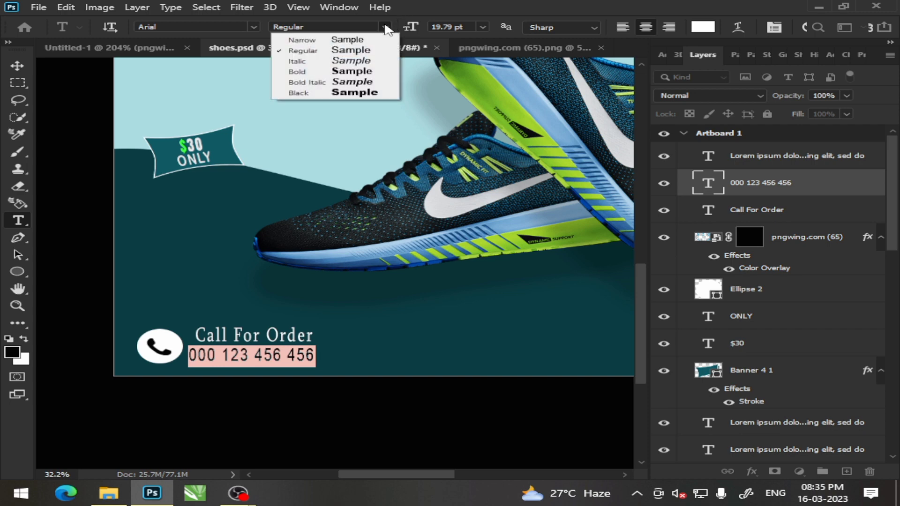
pyautogui.click(358, 92)
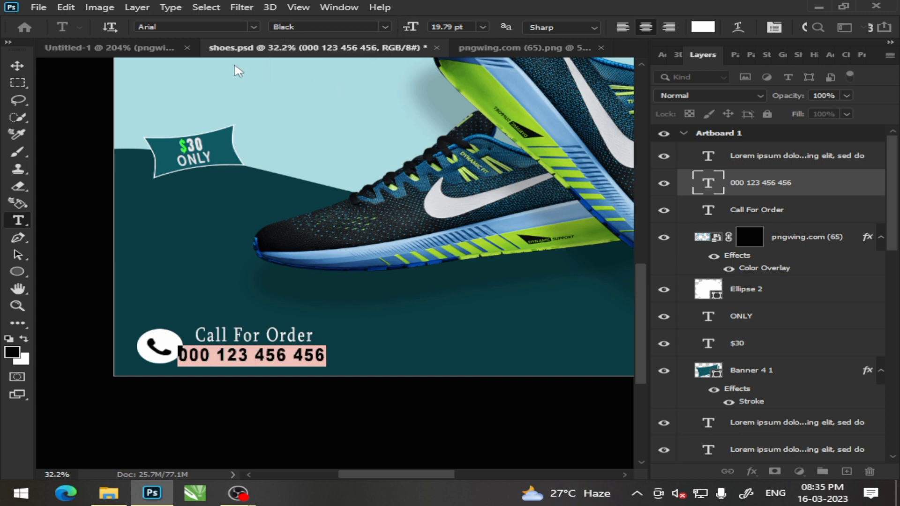
pyautogui.click(18, 66)
pyautogui.moveTo(232, 357)
pyautogui.mouseDown()
pyautogui.moveTo(252, 357)
pyautogui.moveTo(242, 336)
pyautogui.mouseUp()
# Step: Shrink 'Call For Order' slightly and line it up with the phone number
pyautogui.hotkey('ctrl', 't')
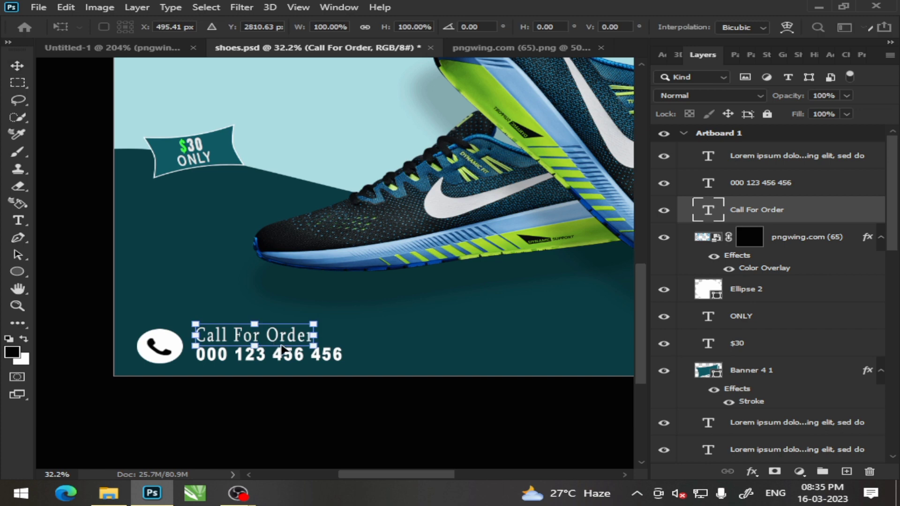
pyautogui.scroll(5, 216, 346)
pyautogui.moveTo(450, 346); pyautogui.dragTo(406, 342)
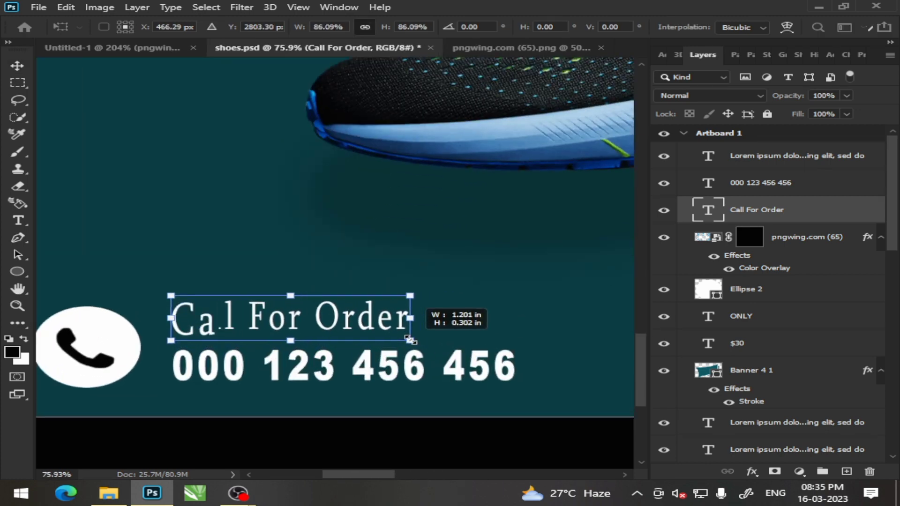
pyautogui.moveTo(312, 321); pyautogui.dragTo(323, 321)
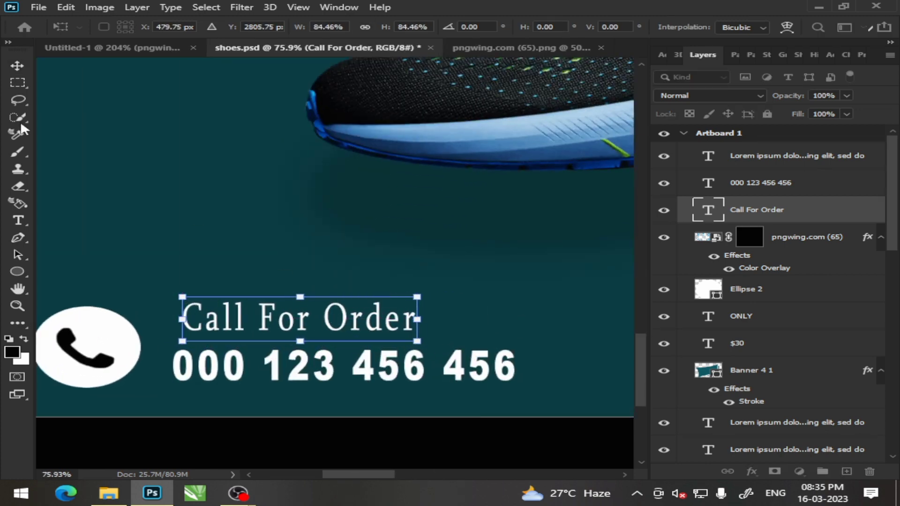
pyautogui.press('Return')
pyautogui.scroll(-5, 319, 287)
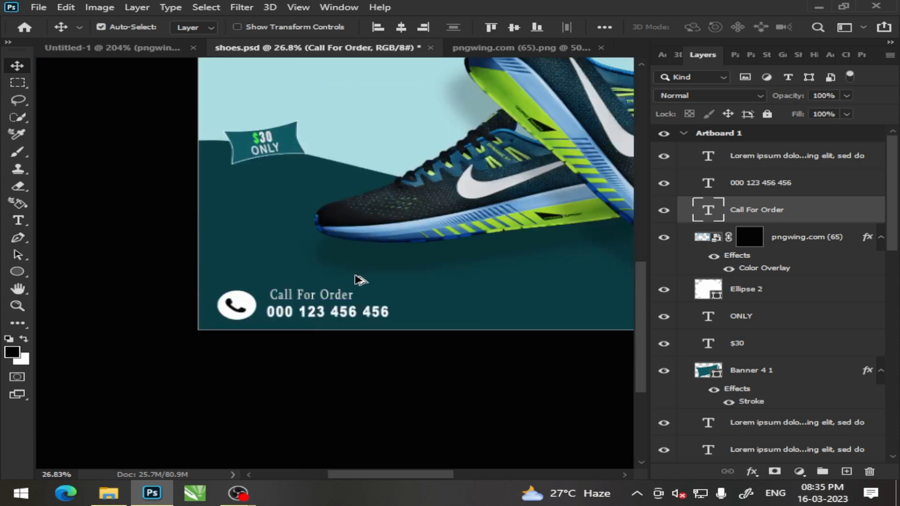
pyautogui.scroll(-3, 358, 281)
pyautogui.moveTo(382, 275); pyautogui.dragTo(385, 261)
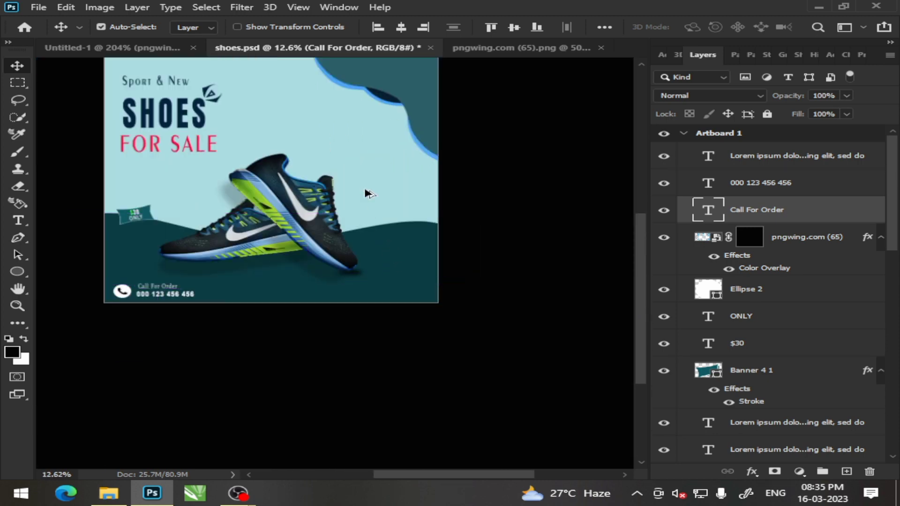
pyautogui.hscroll(-2, 363, 190)
pyautogui.hscroll(-2, 457, 138)
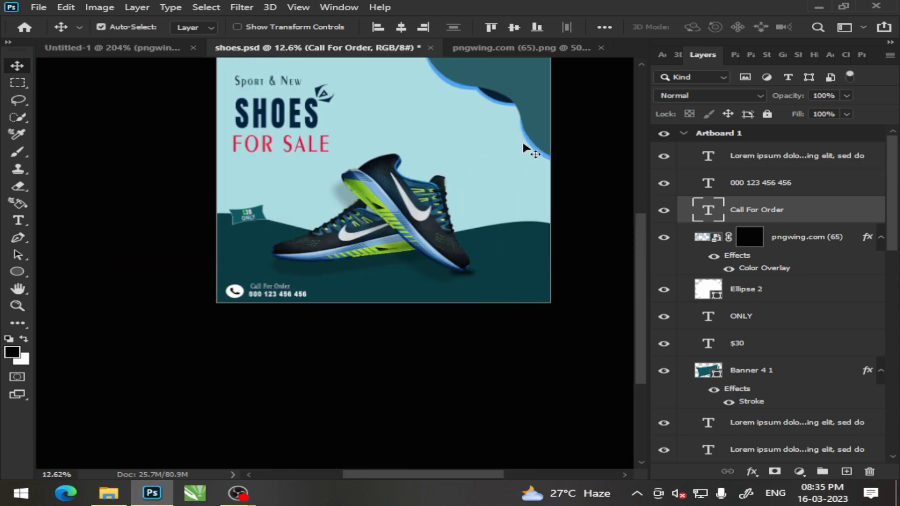
pyautogui.scroll(-1, 521, 139)
pyautogui.scroll(2, 517, 139)
pyautogui.scroll(-3, 511, 143)
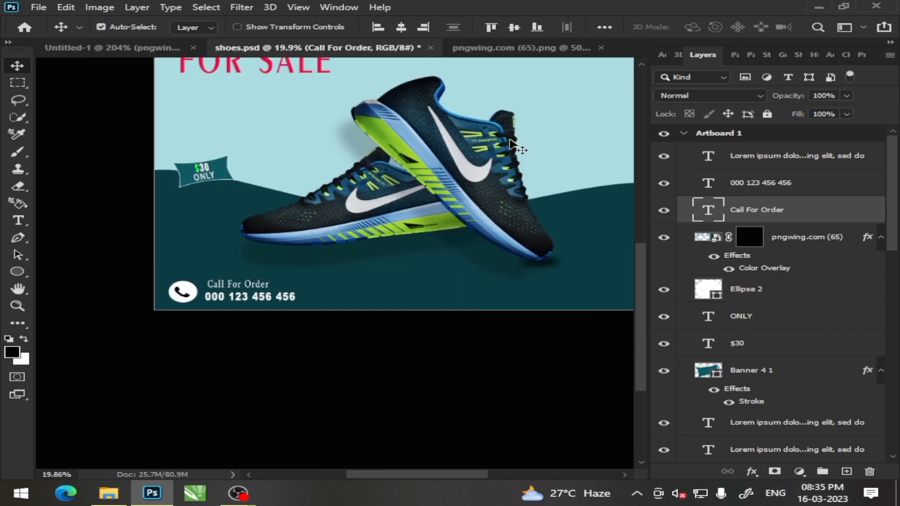
pyautogui.hscroll(4, 510, 140)
pyautogui.scroll(2, 510, 140)
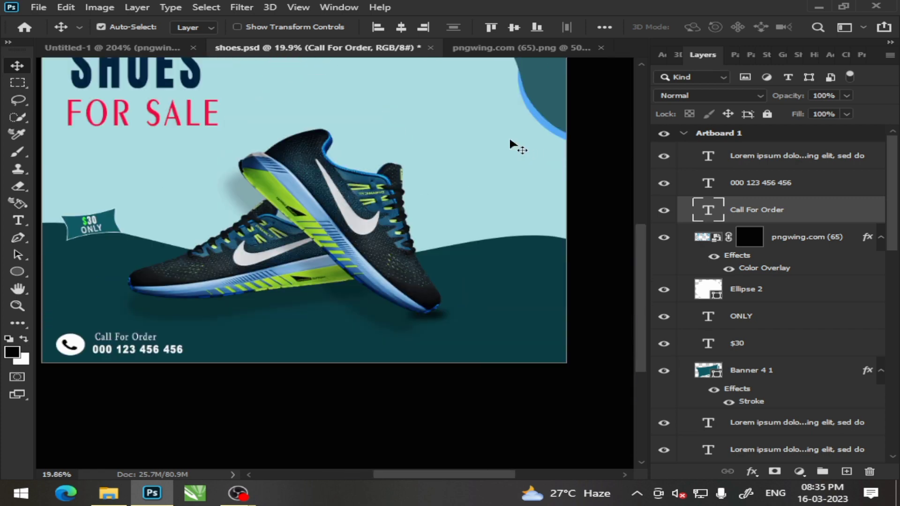
pyautogui.scroll(2, 511, 143)
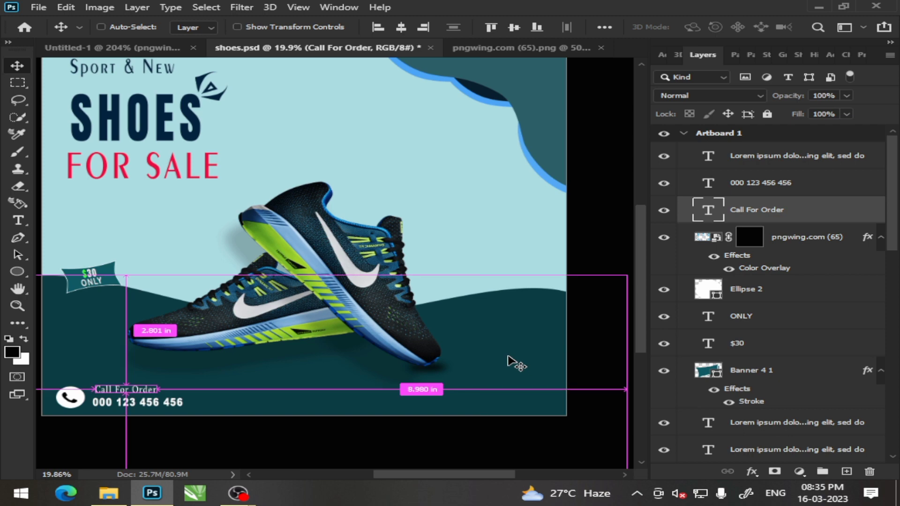
pyautogui.hscroll(-2, 516, 364)
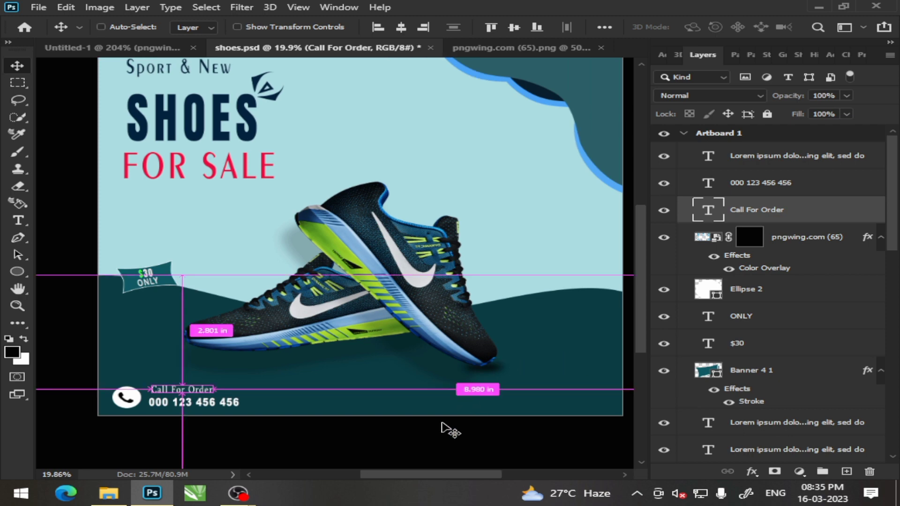
pyautogui.scroll(3, 446, 426)
# Step: Draw a small white ellipse dot below the shoes
pyautogui.click(26, 270)
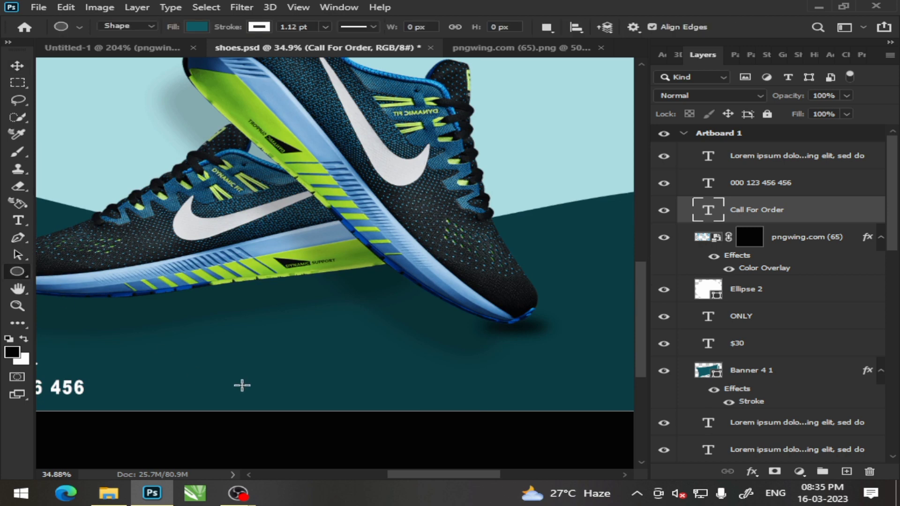
pyautogui.moveTo(242, 386); pyautogui.dragTo(249, 388)
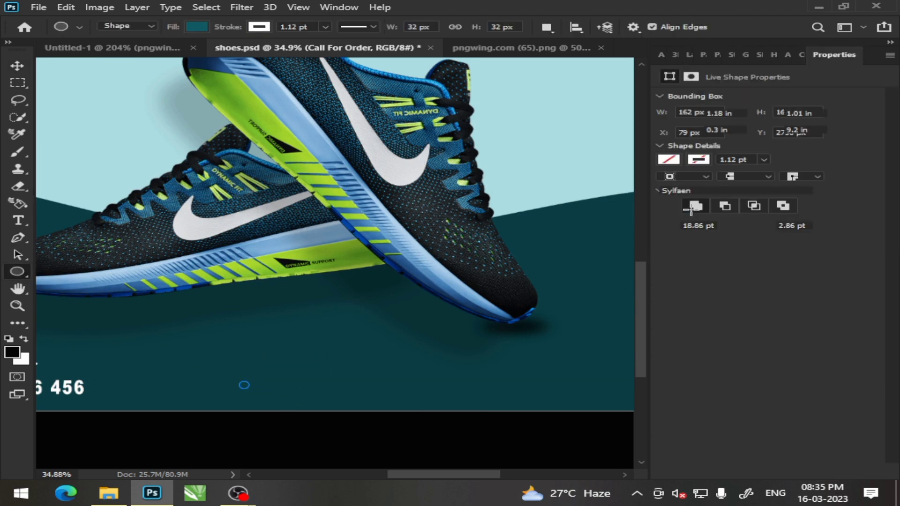
pyautogui.click(669, 159)
pyautogui.click(658, 229)
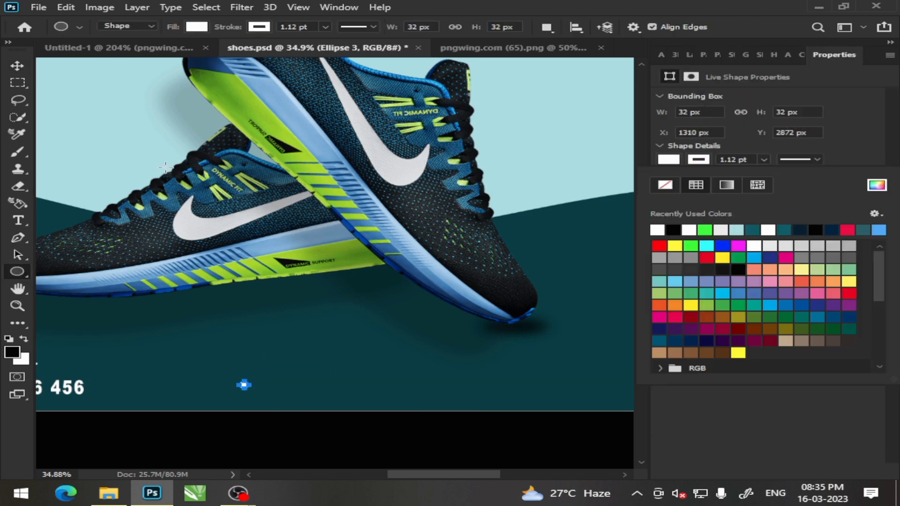
pyautogui.click(17, 65)
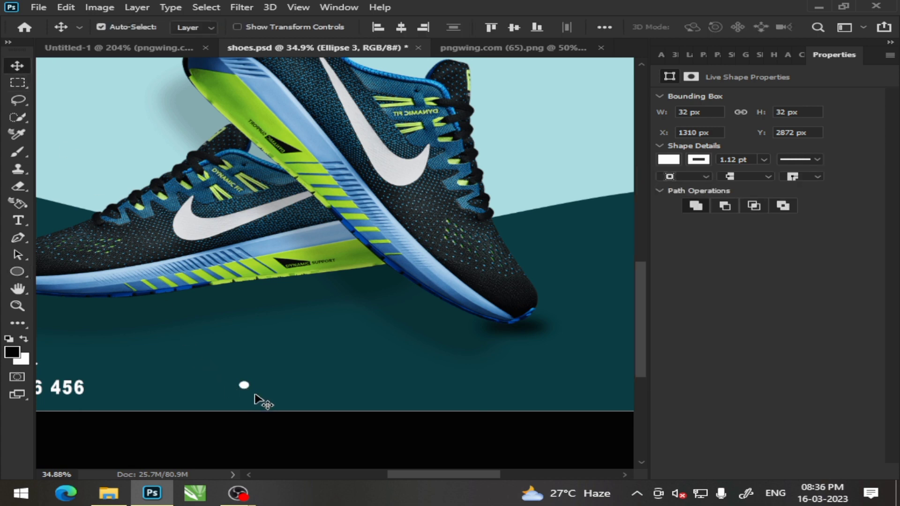
# Step: Arrange the three white dots in an evenly spaced row and zoom out to check
pyautogui.scroll(-2, 256, 400)
pyautogui.scroll(-1, 253, 401)
pyautogui.moveTo(245, 338); pyautogui.dragTo(308, 342)
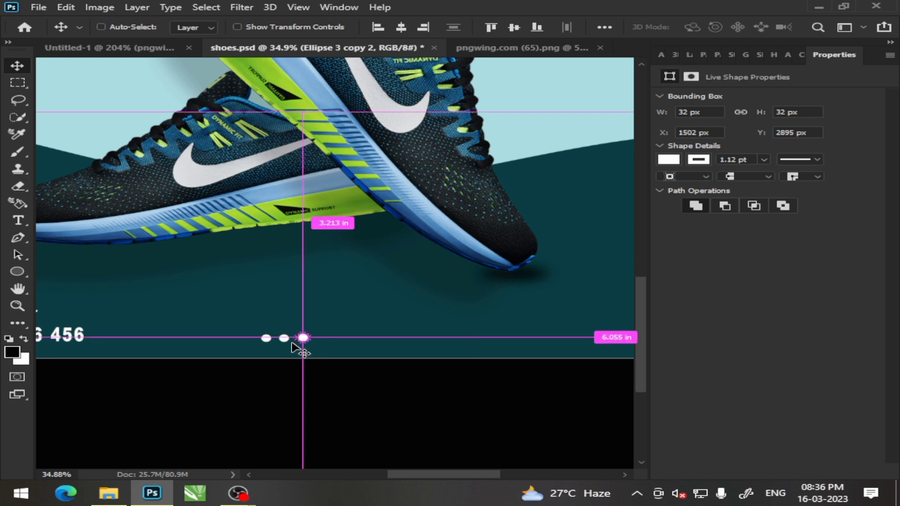
pyautogui.scroll(5, 292, 343)
pyautogui.moveTo(335, 334); pyautogui.dragTo(333, 334)
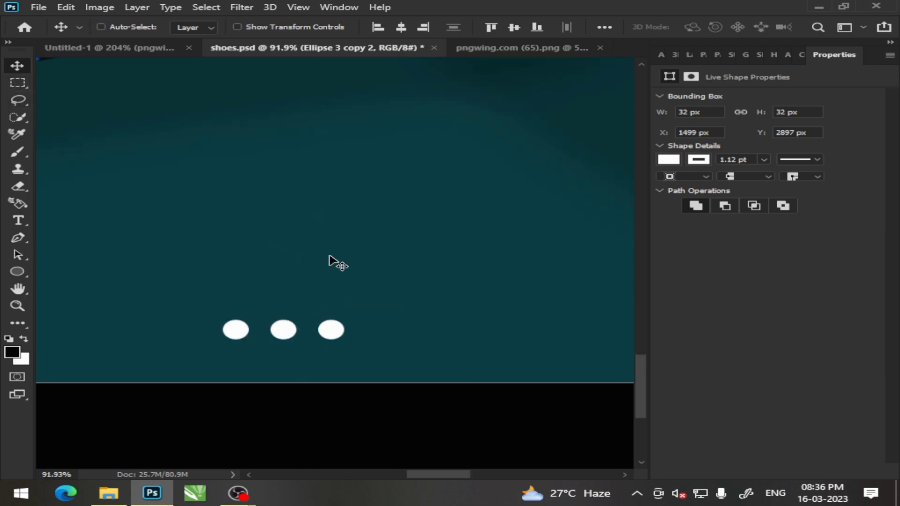
pyautogui.scroll(-3, 330, 261)
pyautogui.scroll(-1, 334, 261)
pyautogui.scroll(-2, 334, 261)
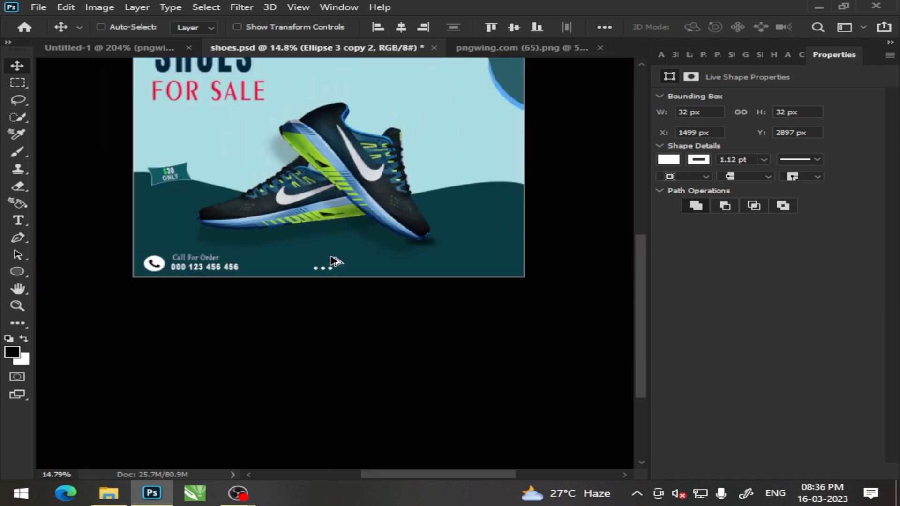
pyautogui.scroll(2, 466, 216)
# Step: Draw a white banner shape below the shoe toe and move it into the lower-right corner
pyautogui.moveTo(405, 213); pyautogui.dragTo(505, 242)
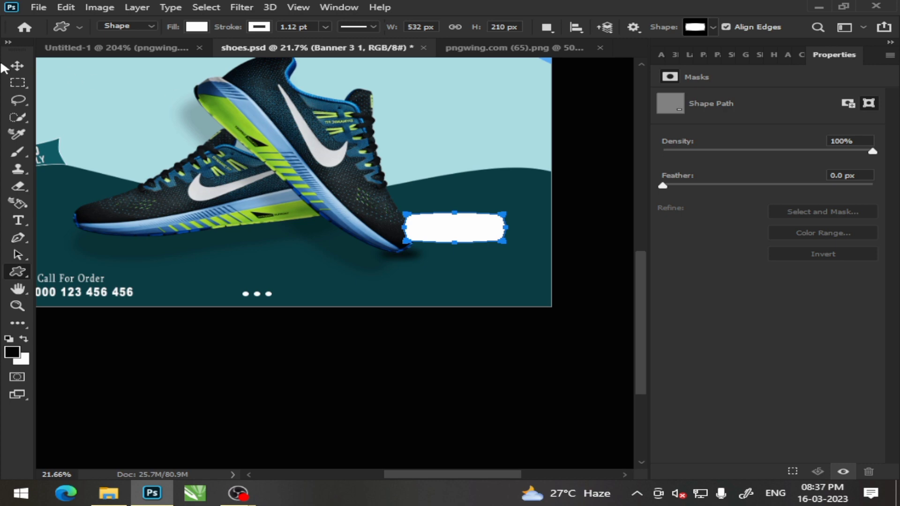
pyautogui.click(18, 65)
pyautogui.moveTo(468, 234); pyautogui.dragTo(487, 281)
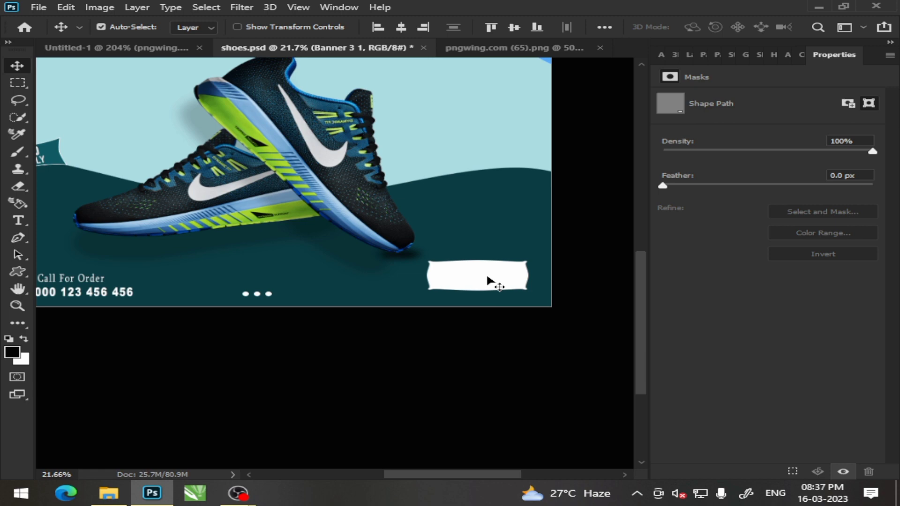
pyautogui.moveTo(488, 281); pyautogui.dragTo(493, 282)
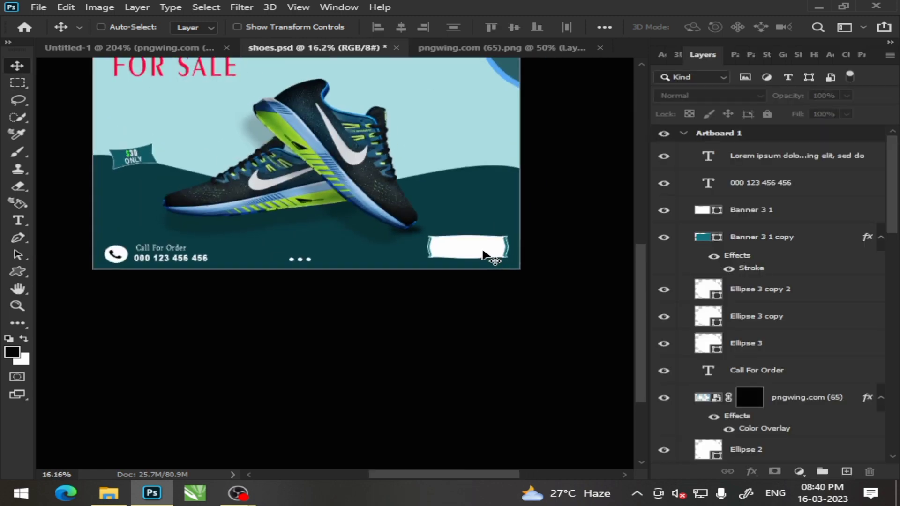
# Step: Fill the banner copy behind the white banner with lime green sampled from the shoe
pyautogui.scroll(3, 485, 257)
pyautogui.scroll(1, 431, 267)
pyautogui.scroll(3, 371, 261)
pyautogui.scroll(-5, 408, 237)
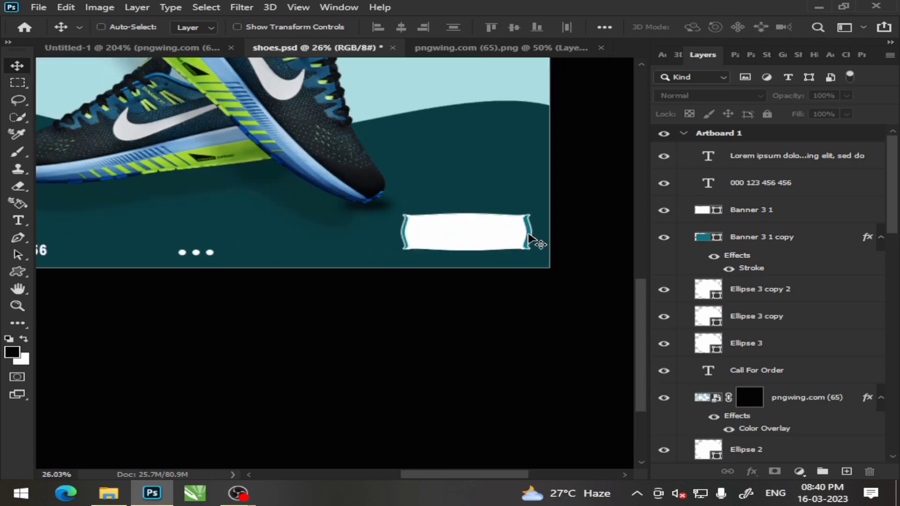
pyautogui.click(701, 237)
pyautogui.doubleClick(701, 238)
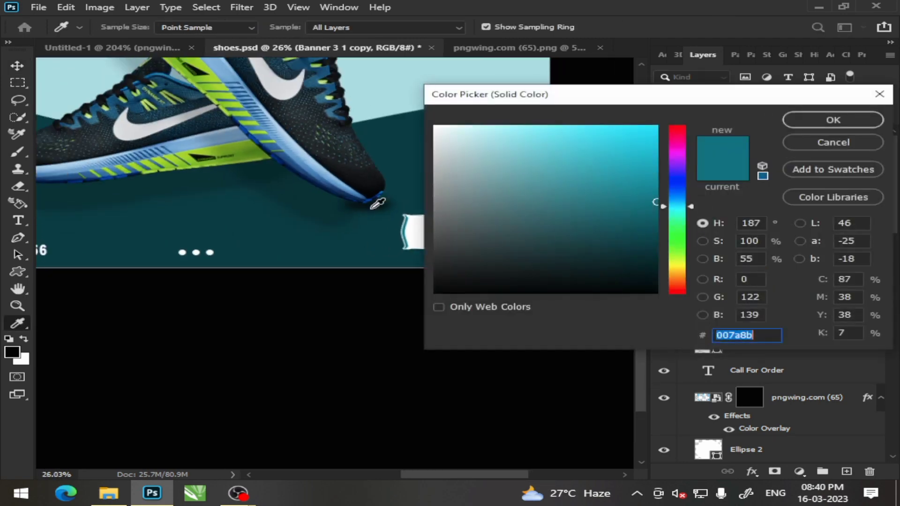
pyautogui.click(230, 142)
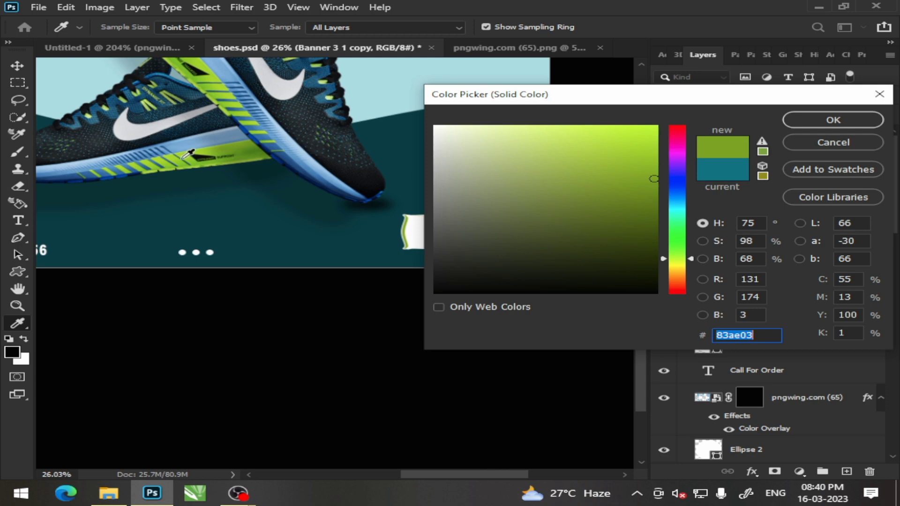
pyautogui.click(212, 73)
pyautogui.click(833, 120)
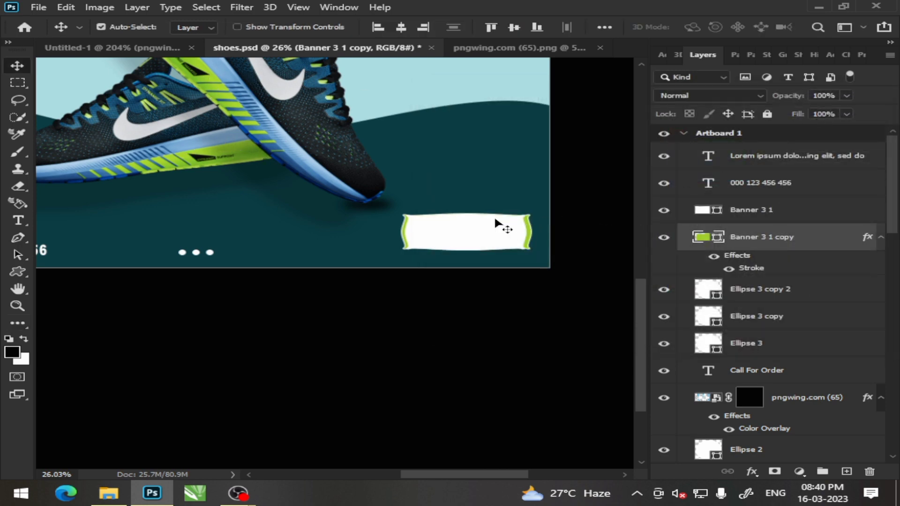
pyautogui.moveTo(496, 223); pyautogui.dragTo(480, 220)
pyautogui.scroll(5, 493, 242)
# Step: Add a text line reading 'SHOP NOW' left of the banner, correcting the typo
pyautogui.scroll(4, 492, 241)
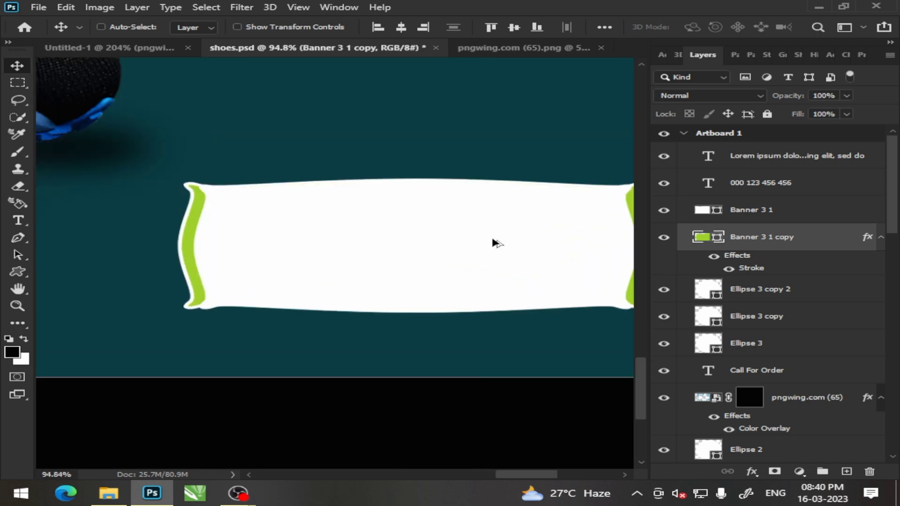
pyautogui.scroll(-3, 496, 244)
pyautogui.scroll(-3, 374, 233)
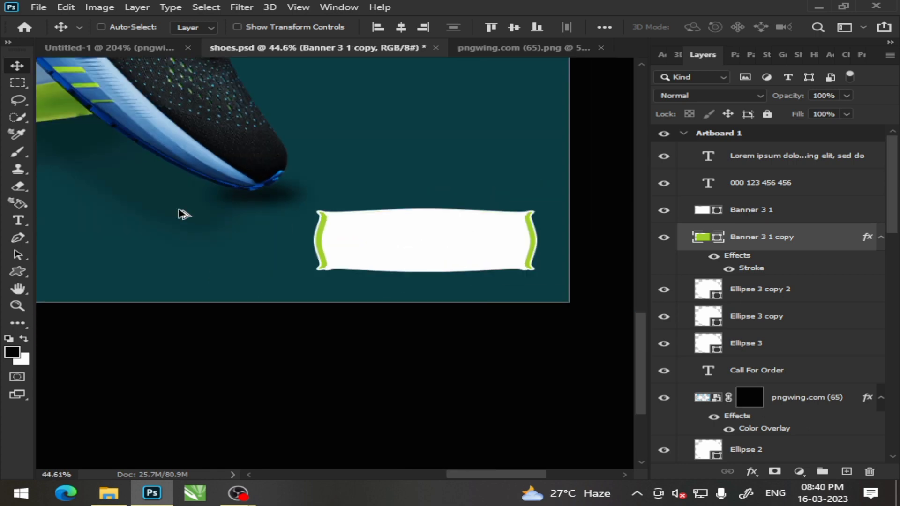
pyautogui.click(18, 220)
pyautogui.click(99, 229)
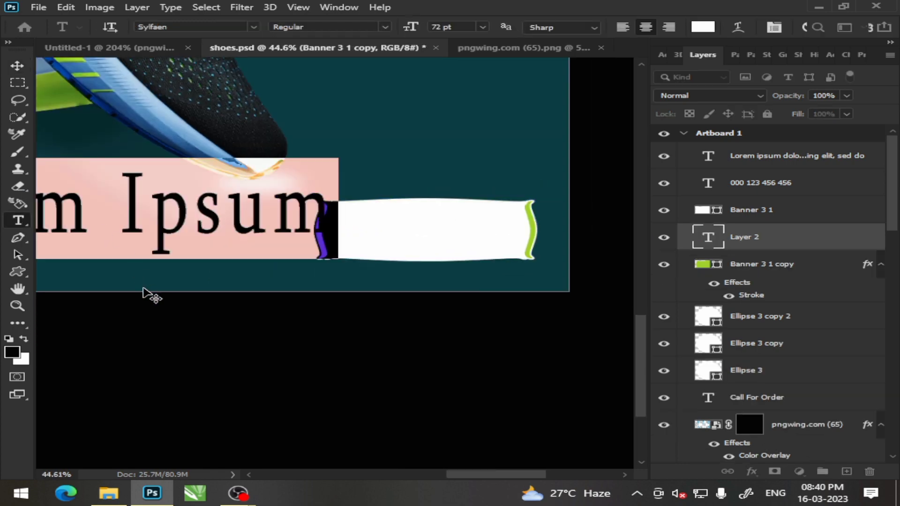
pyautogui.write('SH')
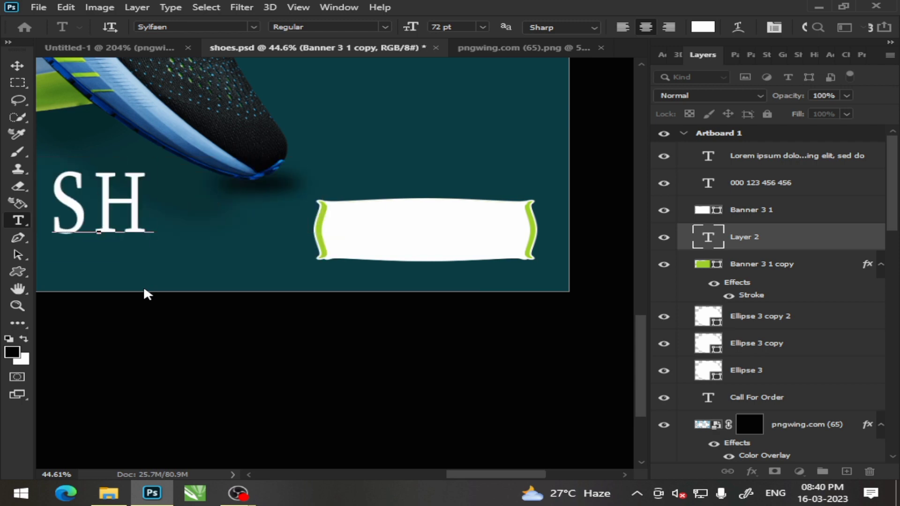
pyautogui.write('OP N')
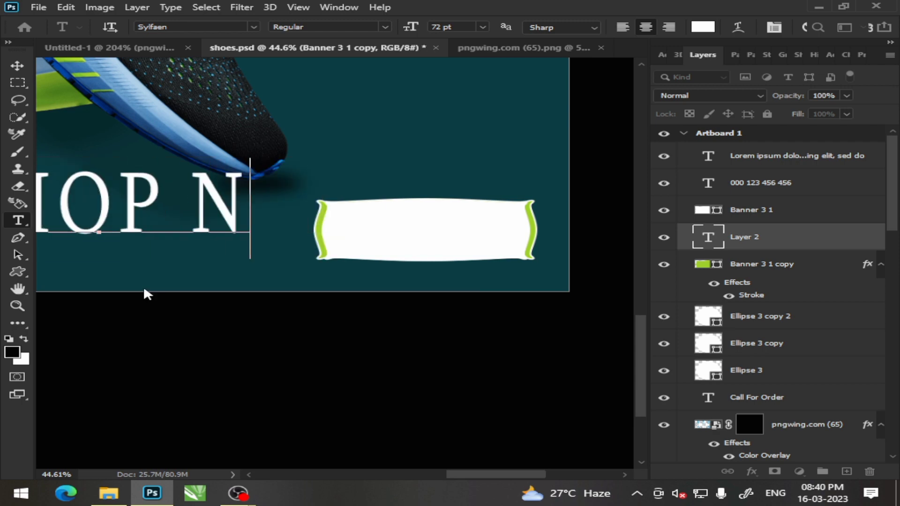
pyautogui.write('PW')
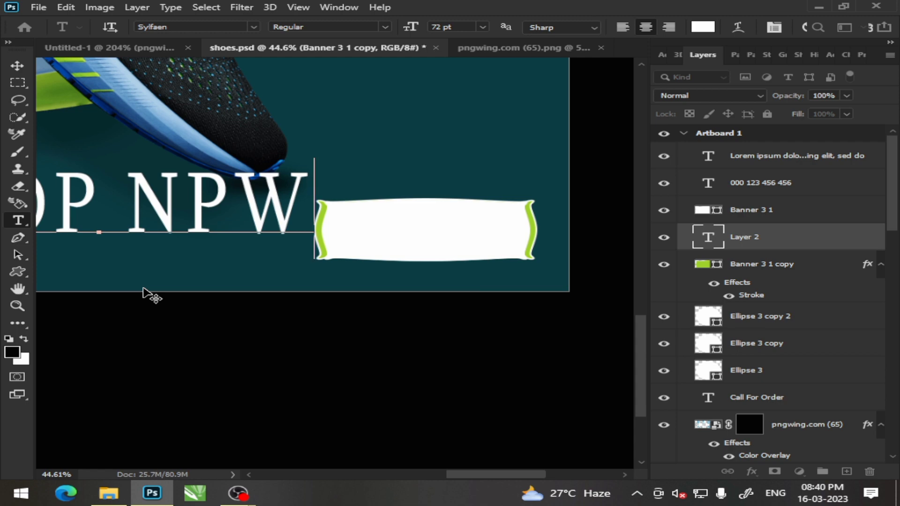
pyautogui.click(232, 195)
pyautogui.moveTo(232, 195)
pyautogui.mouseDown()
pyautogui.moveTo(185, 195)
pyautogui.moveTo(207, 197)
pyautogui.mouseUp()
pyautogui.click(208, 193)
pyautogui.press('BackSpace')
pyautogui.write('o')
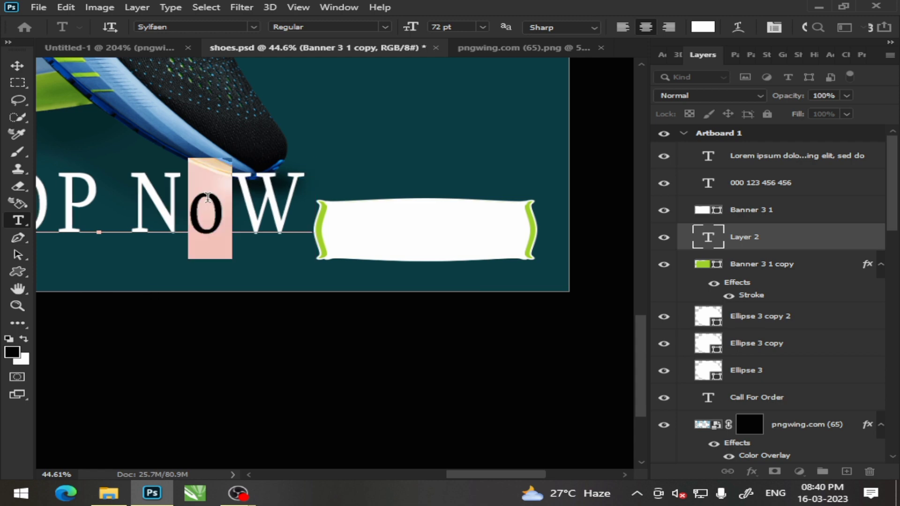
pyautogui.write('O')
pyautogui.click(18, 66)
# Step: Shrink 'SHOP NOW' to about half size and centre it on the white banner
pyautogui.moveTo(155, 216); pyautogui.dragTo(170, 217)
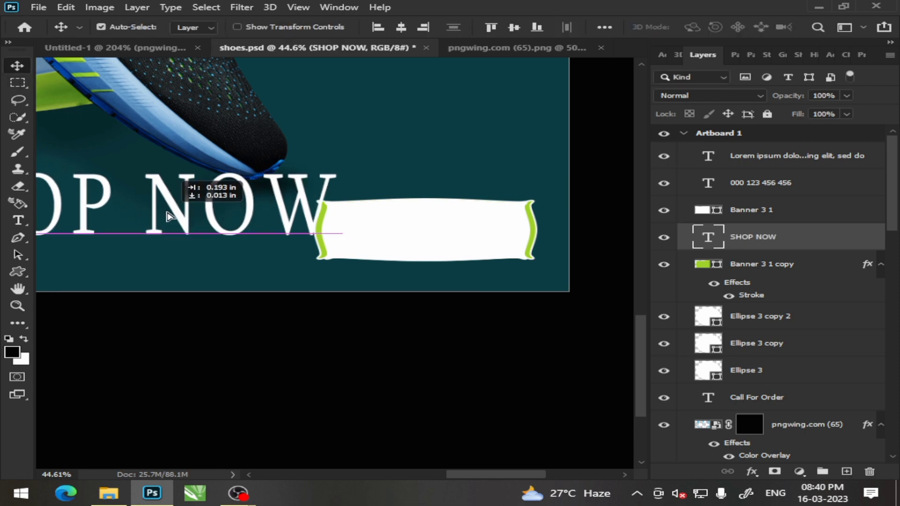
pyautogui.hotkey('ctrl', 't')
pyautogui.moveTo(341, 256); pyautogui.dragTo(134, 212)
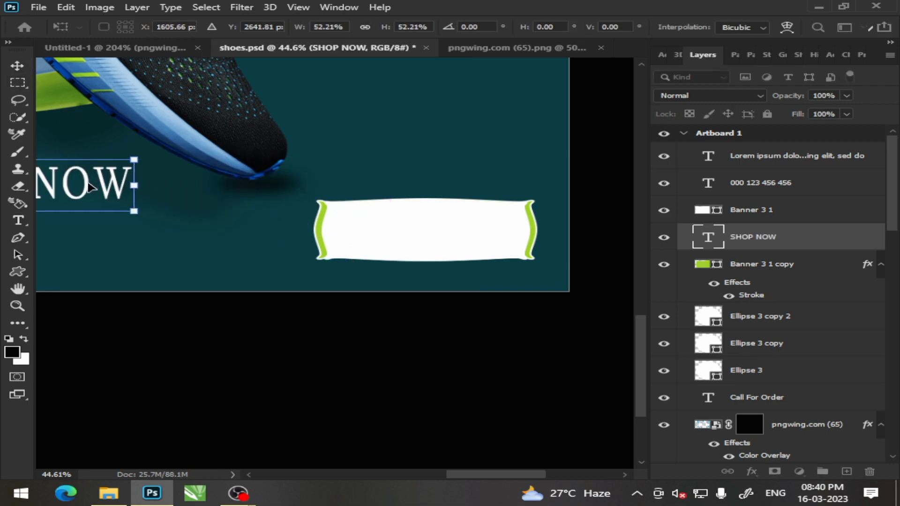
pyautogui.moveTo(91, 188); pyautogui.dragTo(487, 227)
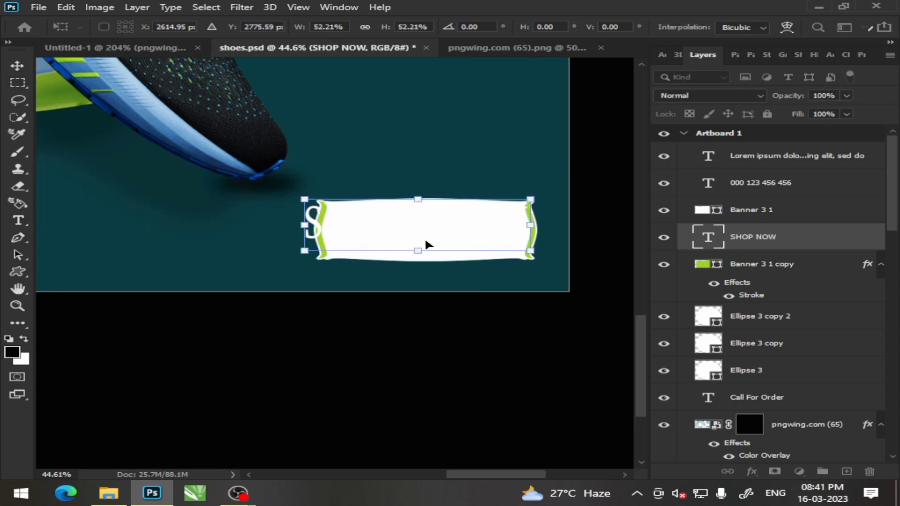
pyautogui.moveTo(532, 252); pyautogui.dragTo(486, 241)
pyautogui.moveTo(412, 222); pyautogui.dragTo(447, 232)
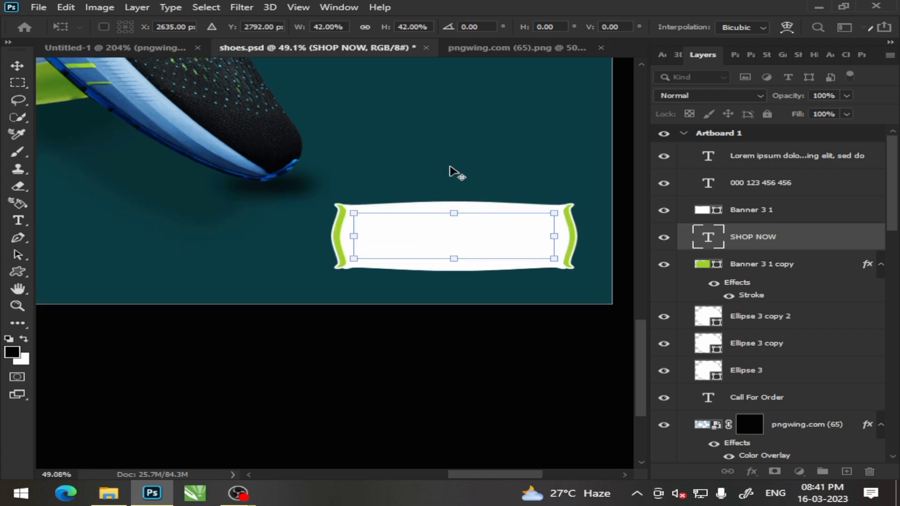
pyautogui.scroll(-2, 454, 173)
pyautogui.scroll(-1, 453, 173)
pyautogui.click(19, 220)
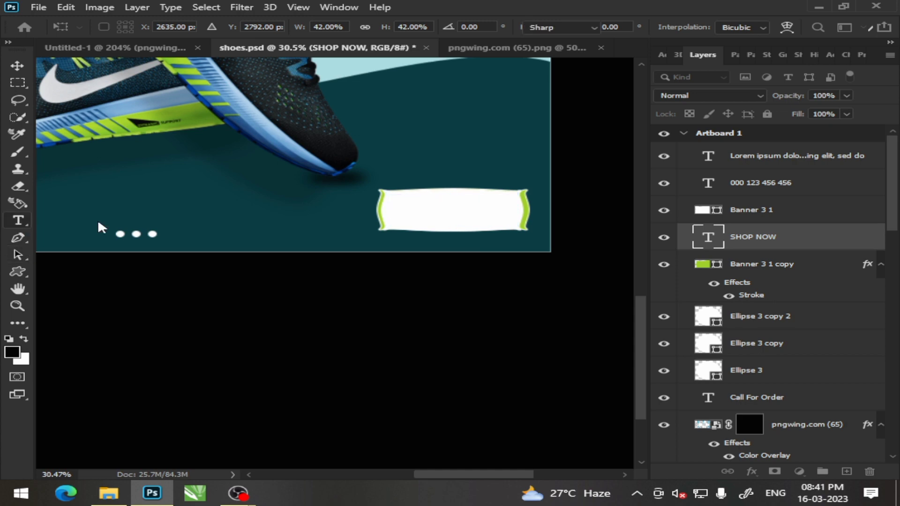
# Step: Colour 'SHOP NOW' dark teal sampled from the background and move its layer above the banner
pyautogui.click(699, 27)
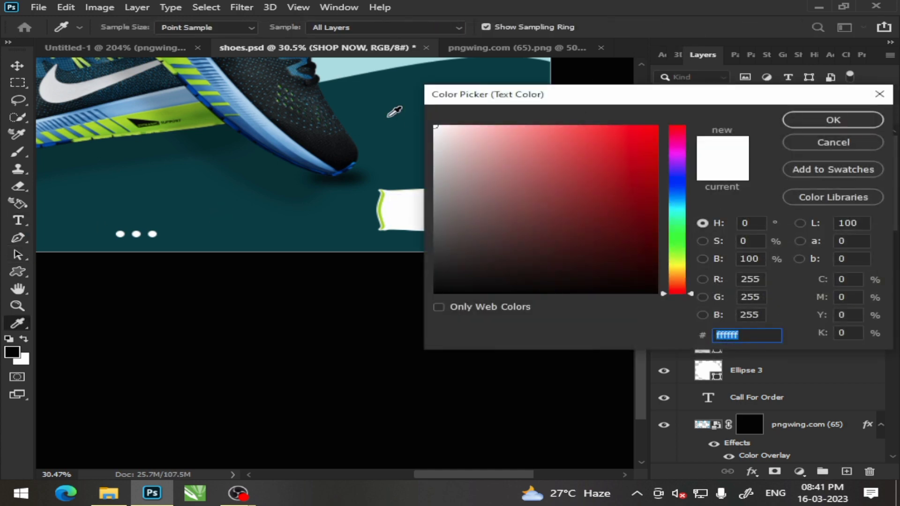
pyautogui.click(321, 209)
pyautogui.click(654, 244)
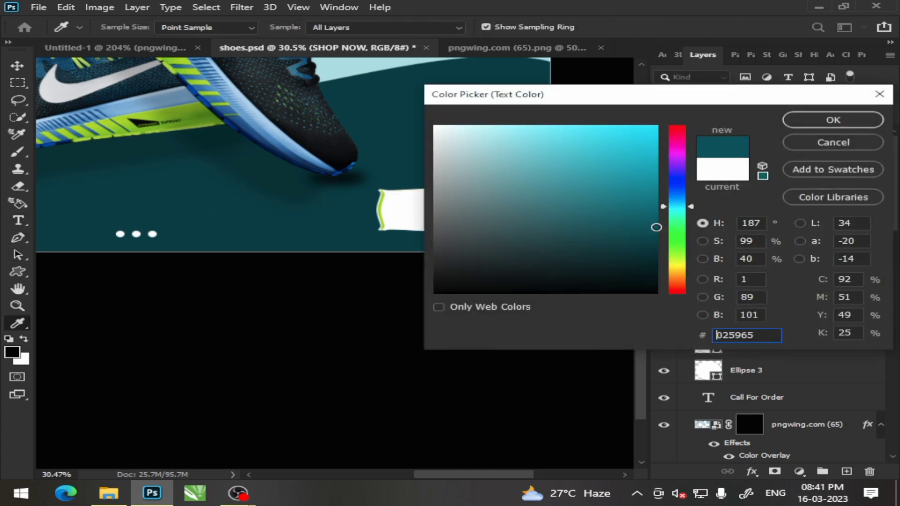
pyautogui.click(833, 120)
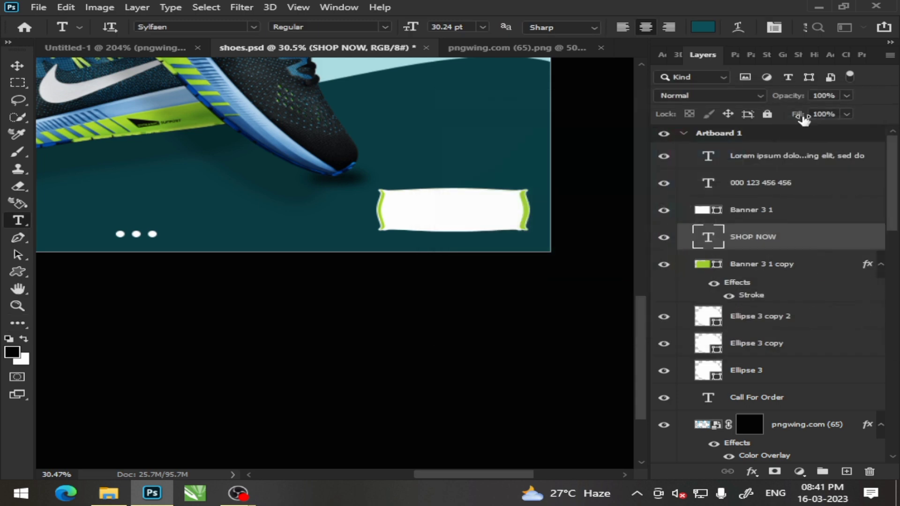
pyautogui.doubleClick(709, 237)
pyautogui.moveTo(764, 247); pyautogui.dragTo(751, 207)
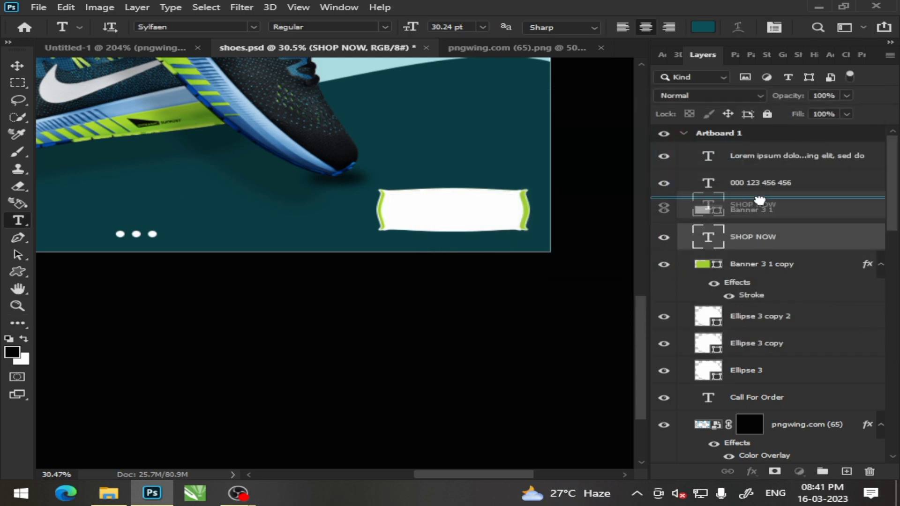
# Step: Change 'SHOP NOW' to the Anton font and centre it within the banner
pyautogui.moveTo(513, 209); pyautogui.dragTo(388, 208)
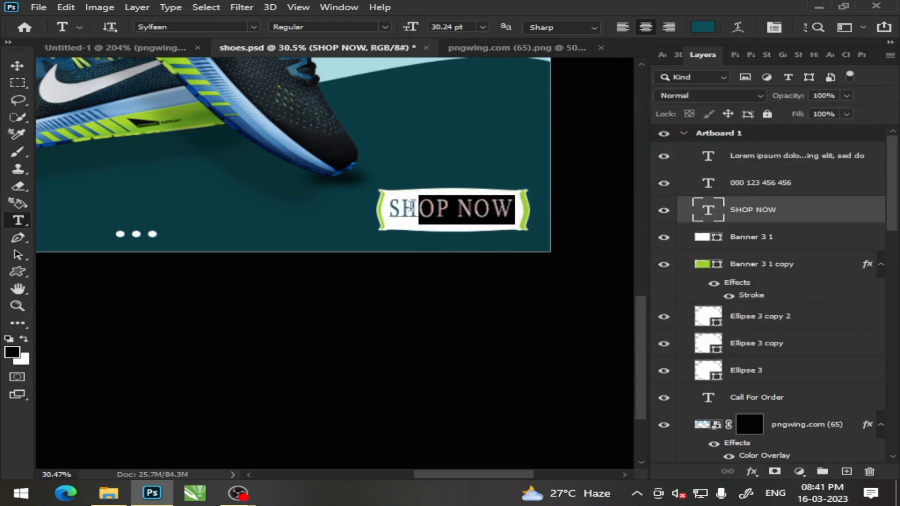
pyautogui.click(253, 29)
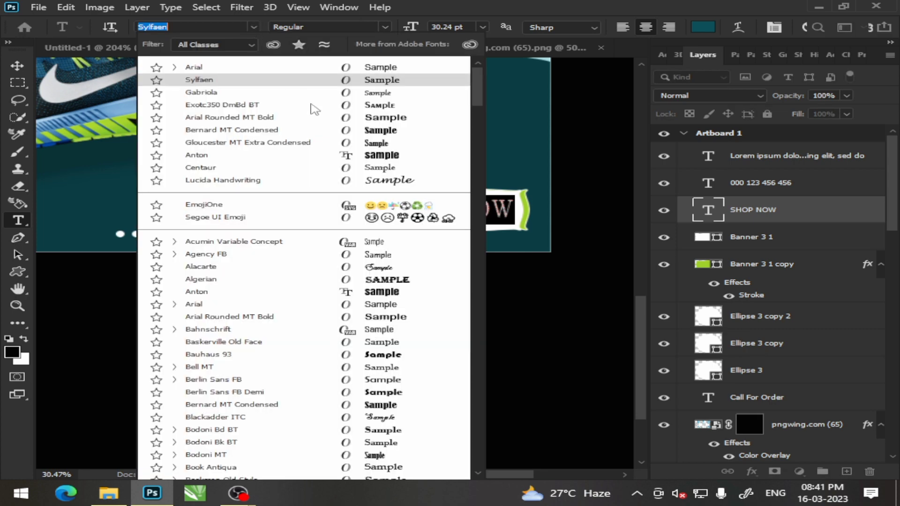
pyautogui.click(310, 152)
pyautogui.click(11, 69)
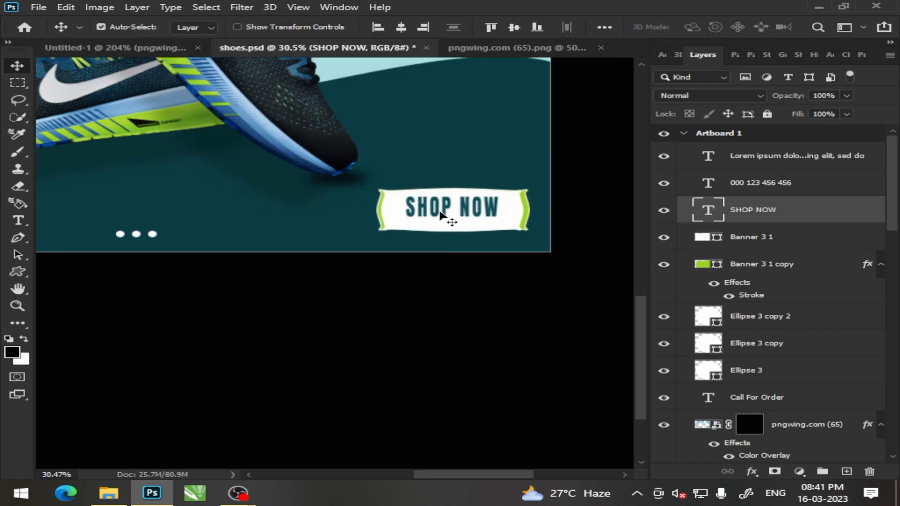
pyautogui.moveTo(432, 214); pyautogui.dragTo(475, 211)
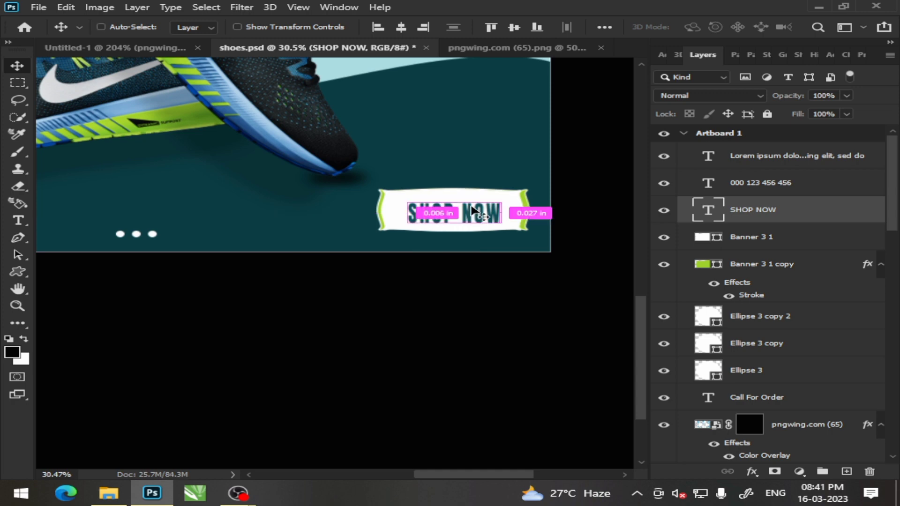
# Step: Enlarge 'SHOP NOW' to fill the banner and nudge it to the centre
pyautogui.scroll(5, 474, 206)
pyautogui.press('t')
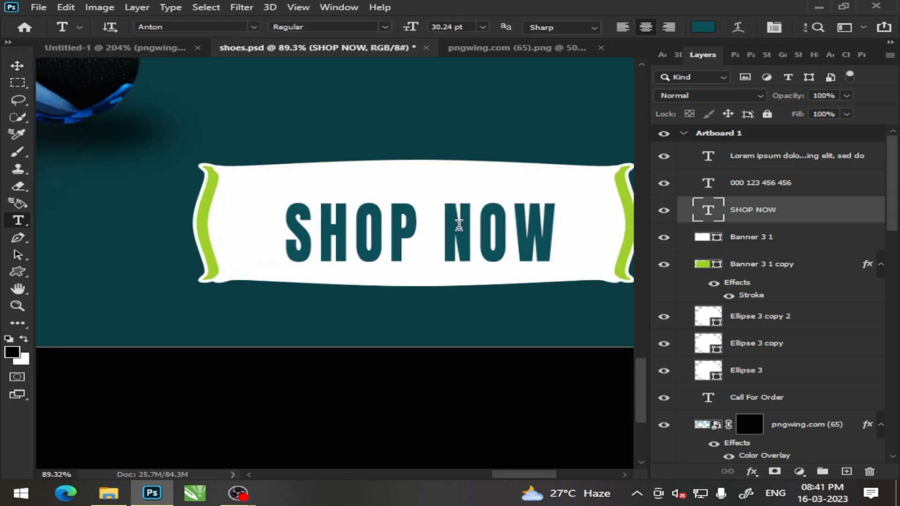
pyautogui.press('v')
pyautogui.moveTo(372, 241); pyautogui.dragTo(357, 228)
pyautogui.hotkey('ctrl', 't')
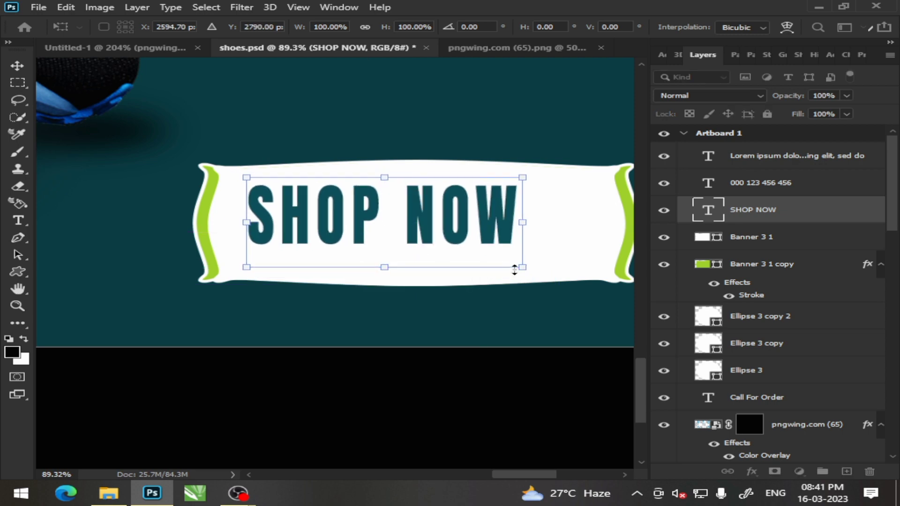
pyautogui.moveTo(522, 267); pyautogui.dragTo(592, 292)
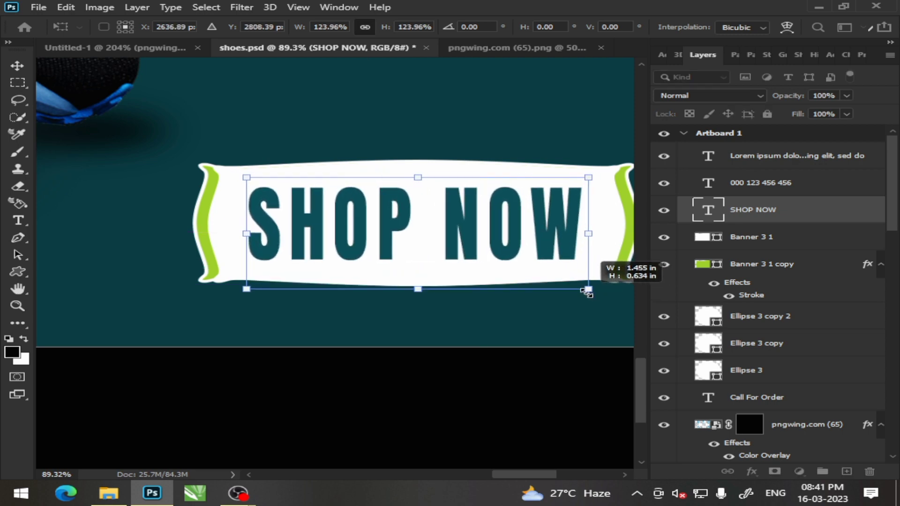
pyautogui.moveTo(514, 227); pyautogui.dragTo(512, 225)
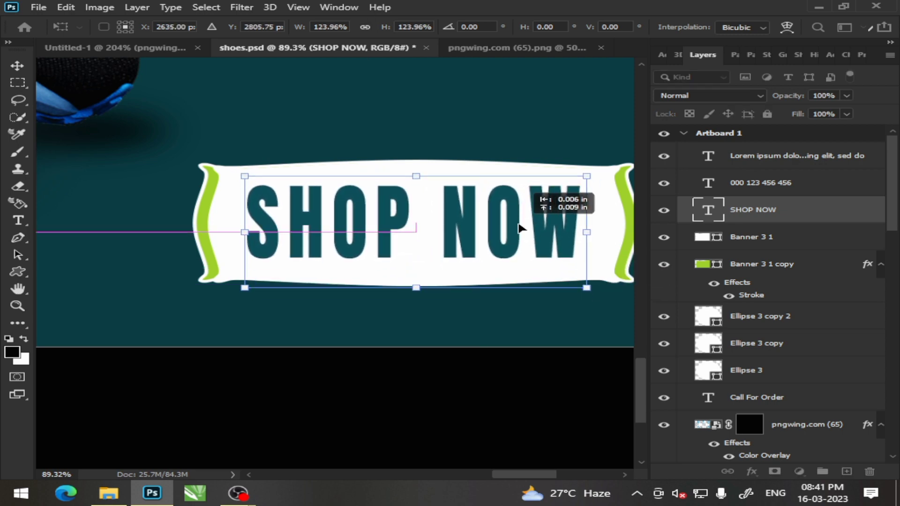
pyautogui.doubleClick(698, 238)
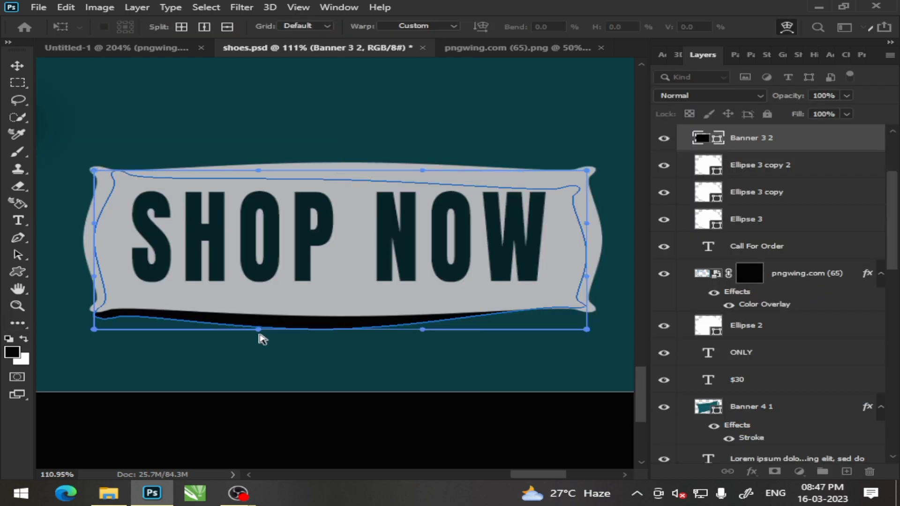
# Step: Warp the bottom edge of the dark banner shadow into a curve below SHOP NOW
pyautogui.moveTo(263, 333); pyautogui.dragTo(269, 341)
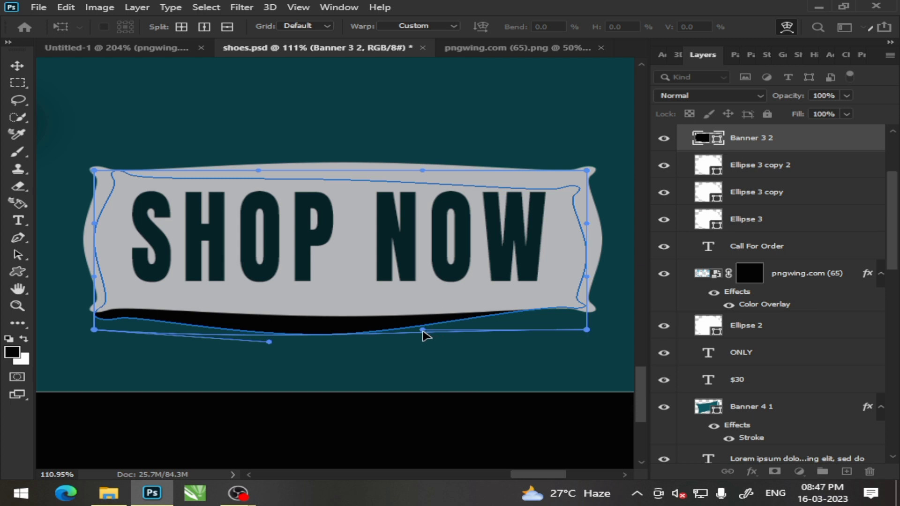
pyautogui.moveTo(422, 330); pyautogui.dragTo(444, 331)
pyautogui.moveTo(587, 330); pyautogui.dragTo(599, 336)
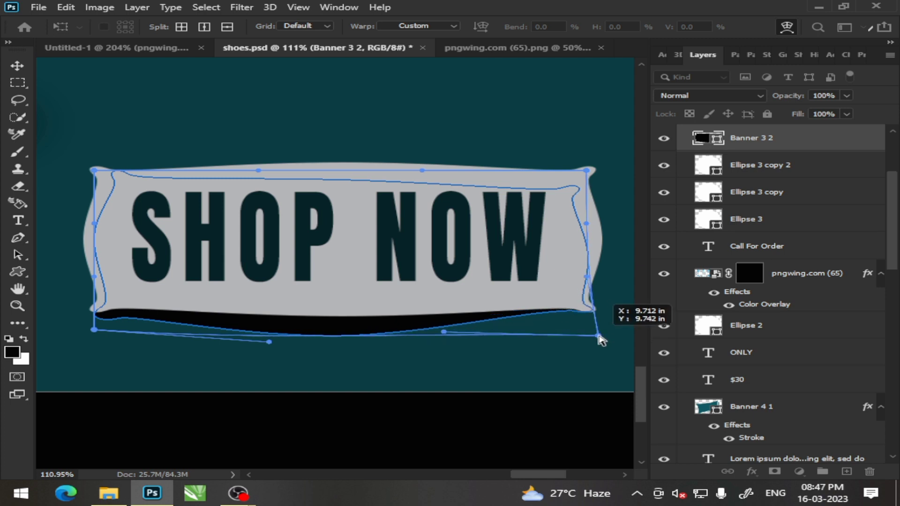
pyautogui.moveTo(93, 330); pyautogui.dragTo(87, 323)
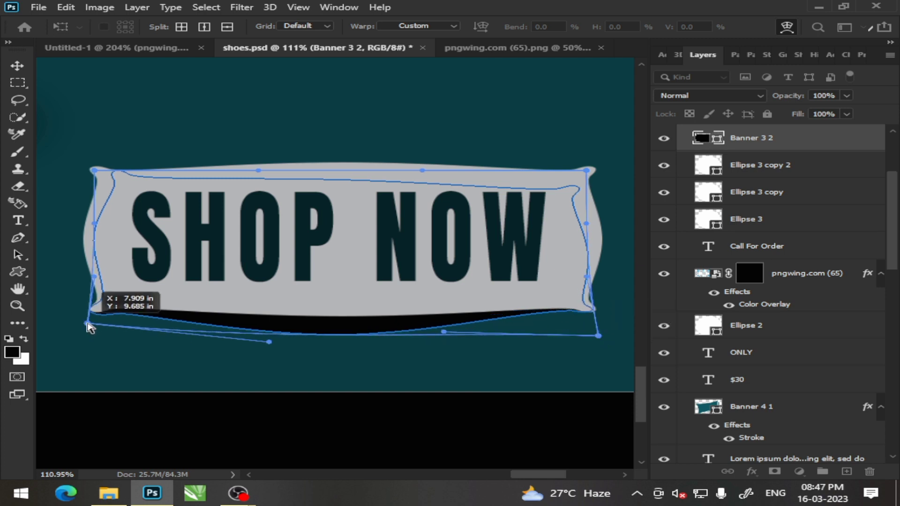
pyautogui.moveTo(598, 336); pyautogui.dragTo(602, 339)
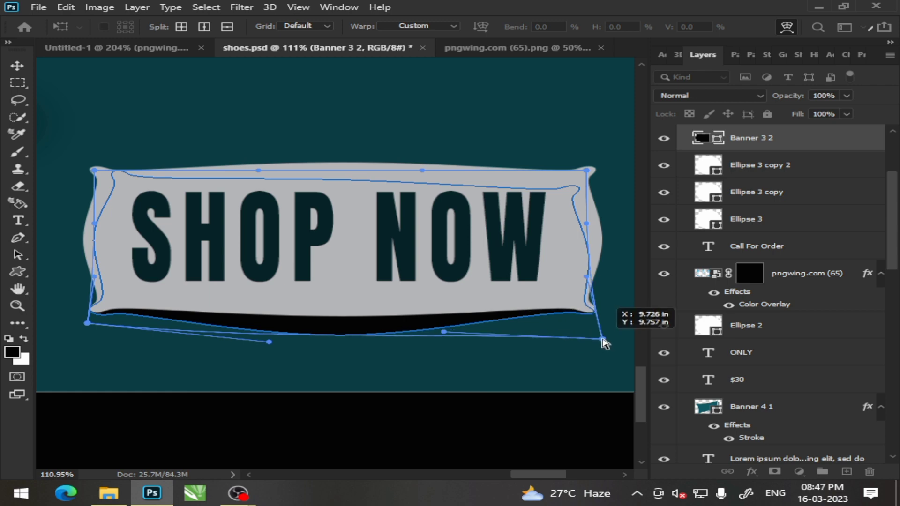
pyautogui.click(17, 66)
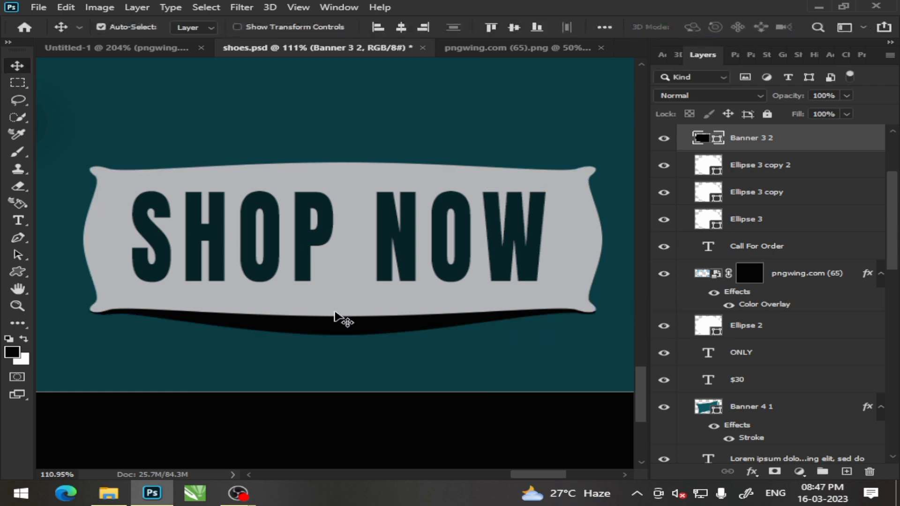
# Step: Scroll the view toward the Untitled-1 shoe layout document
pyautogui.scroll(-5, 314, 306)
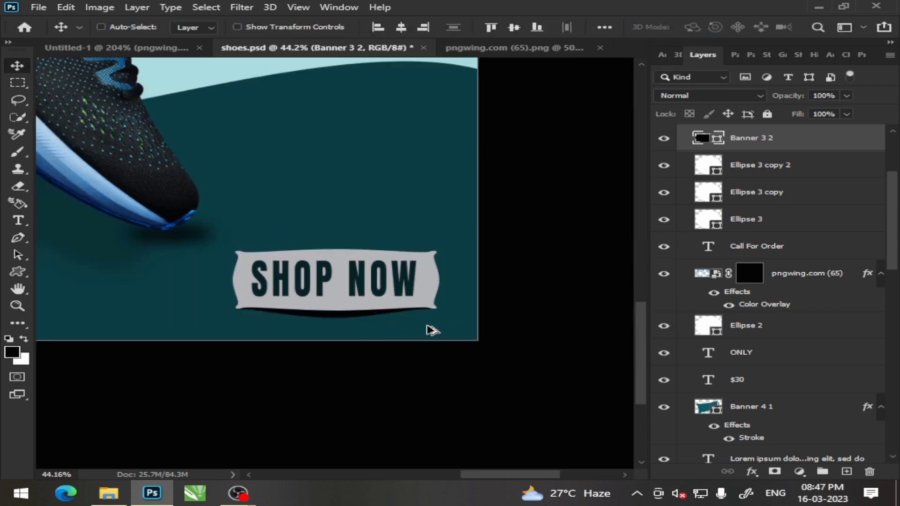
pyautogui.scroll(-3, 488, 316)
pyautogui.scroll(-2, 488, 315)
pyautogui.scroll(3, 357, 313)
pyautogui.scroll(2, 265, 336)
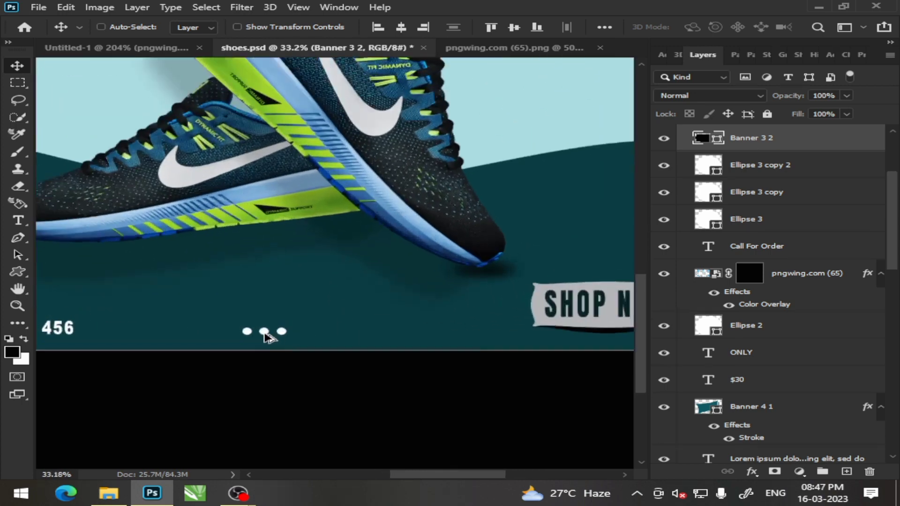
pyautogui.scroll(-2, 265, 336)
pyautogui.scroll(-1, 265, 337)
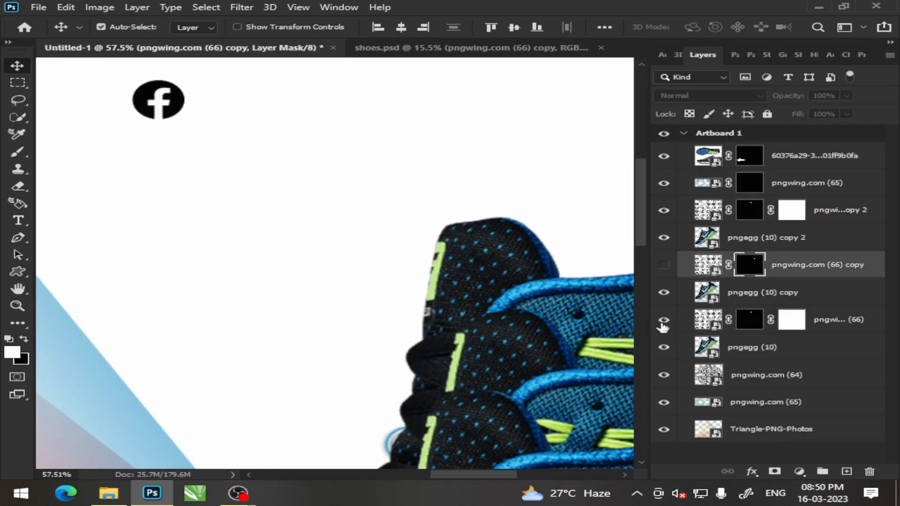
# Step: Toggle visibility of the Facebook and Instagram icon layers
pyautogui.click(663, 321)
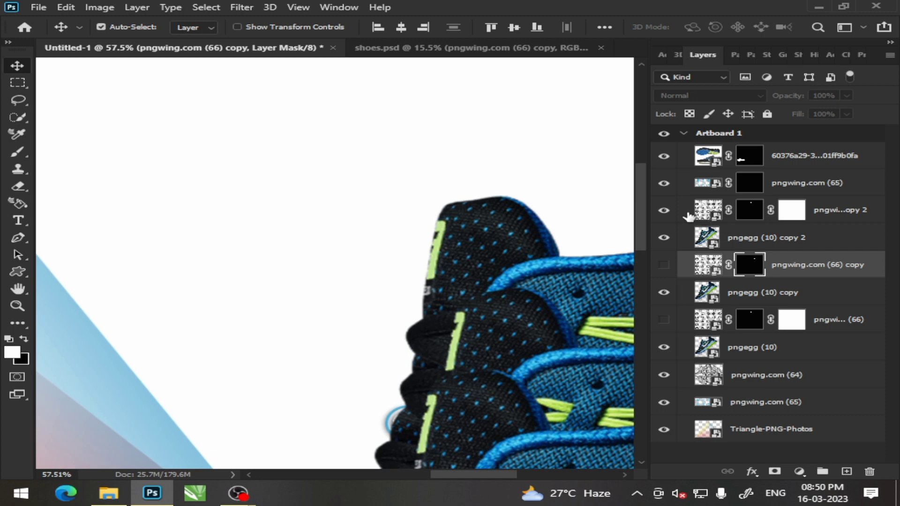
pyautogui.click(663, 265)
pyautogui.click(664, 320)
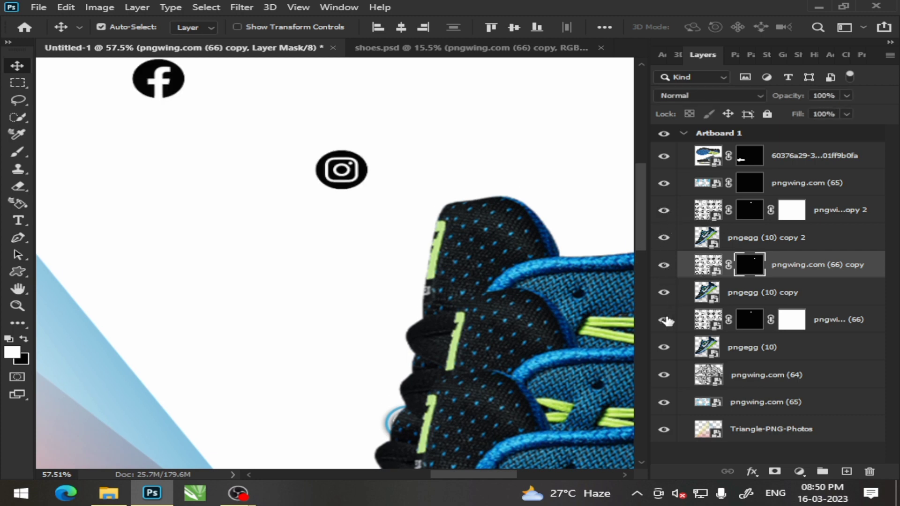
pyautogui.scroll(3, 563, 281)
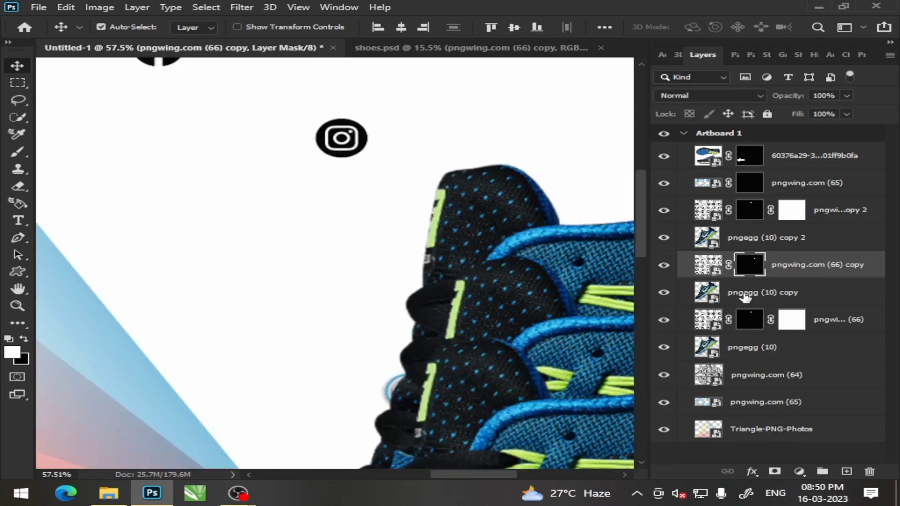
pyautogui.scroll(2, 559, 267)
pyautogui.scroll(-1, 332, 213)
pyautogui.scroll(-3, 349, 285)
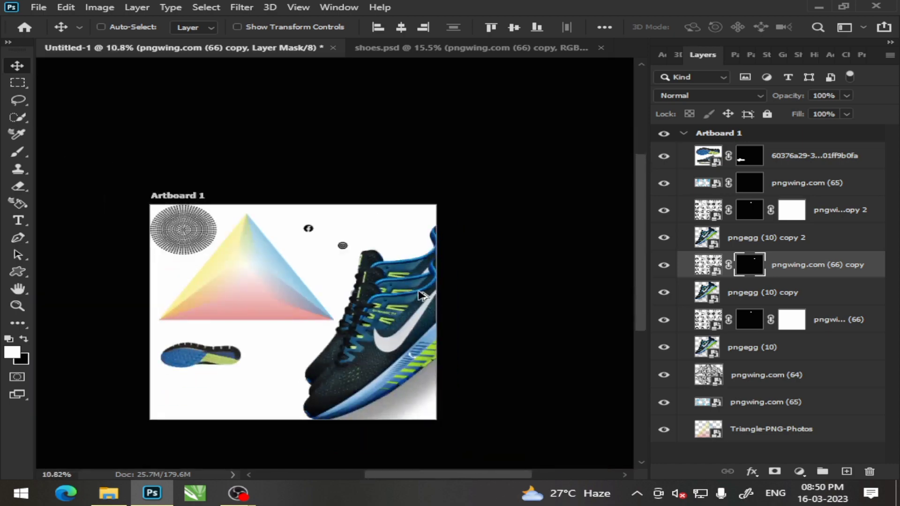
pyautogui.scroll(2, 349, 285)
# Step: Remove the layer mask to reveal the whole social-media icon sheet and nudge it up
pyautogui.moveTo(859, 472); pyautogui.dragTo(867, 472)
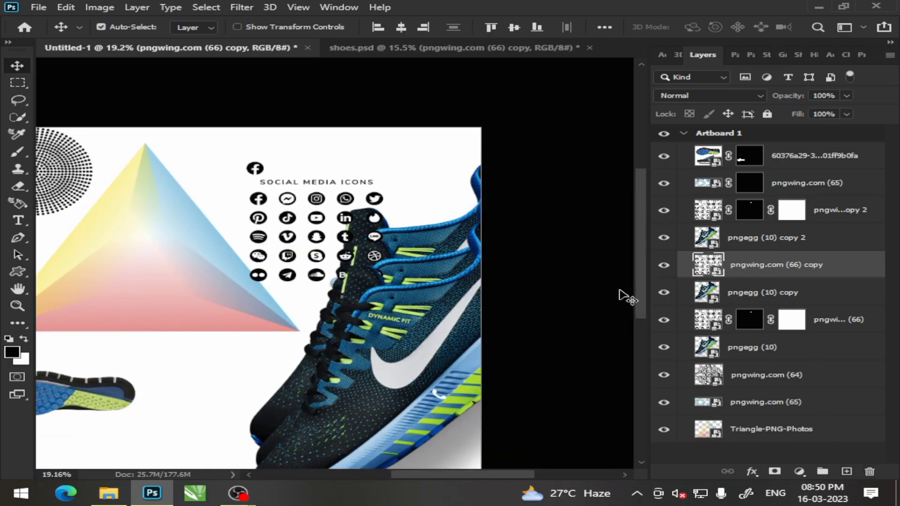
pyautogui.scroll(1, 320, 239)
pyautogui.scroll(5, 320, 239)
pyautogui.scroll(7, 328, 242)
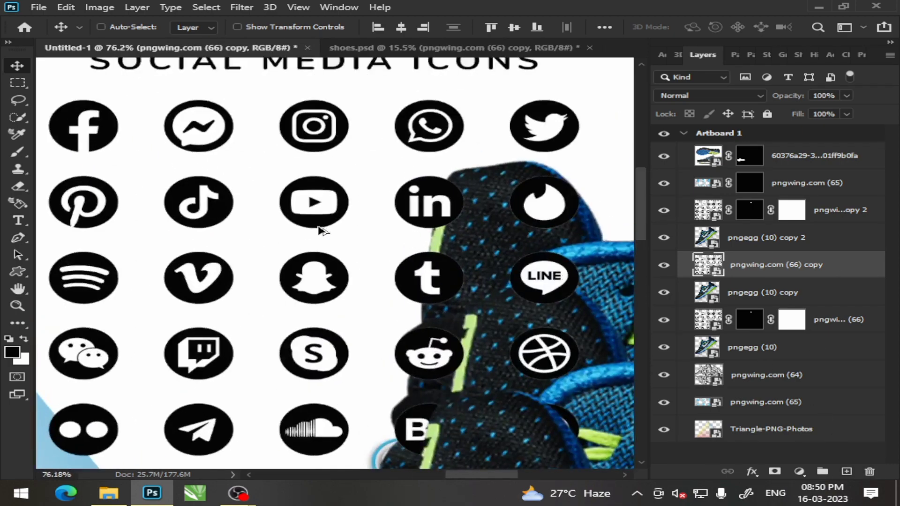
pyautogui.scroll(-4, 333, 243)
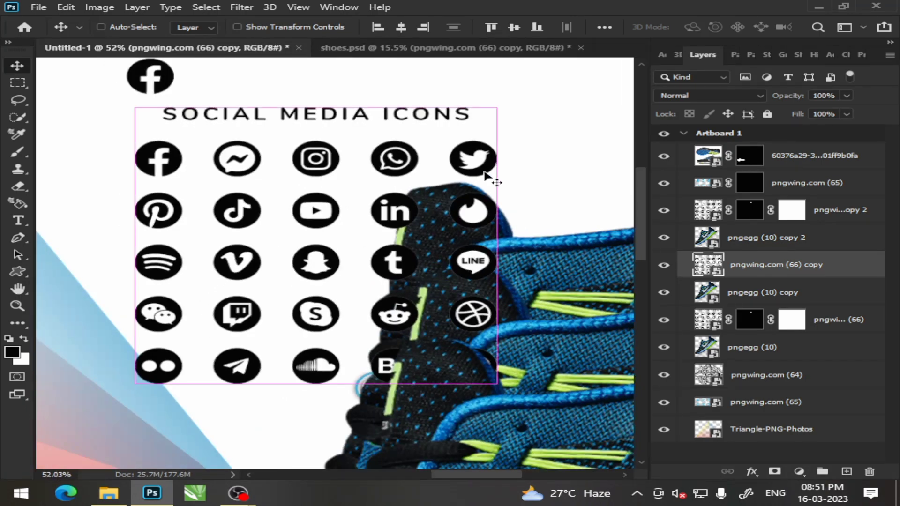
pyautogui.scroll(4, 485, 176)
pyautogui.moveTo(476, 171); pyautogui.dragTo(477, 160)
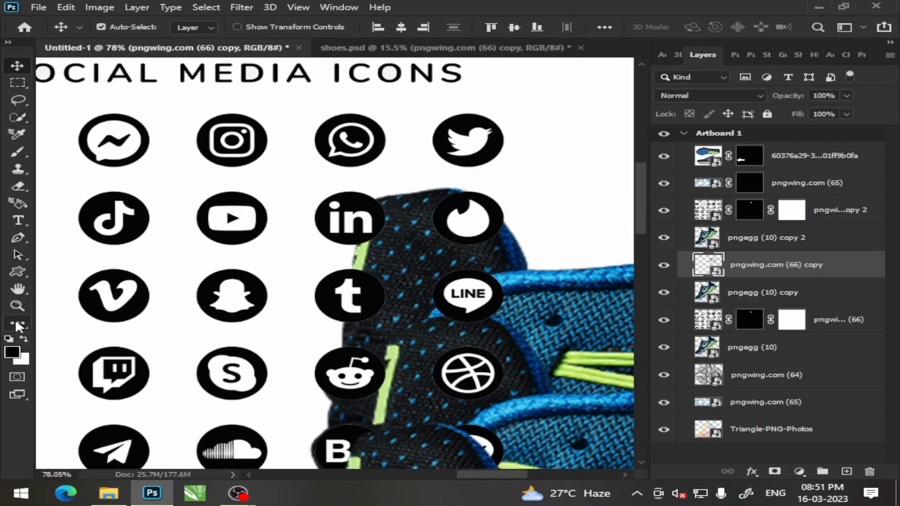
# Step: Mask the sheet to just the Twitter icon with Object Selection and drag it into shoes.psd
pyautogui.click(18, 326)
pyautogui.click(93, 476)
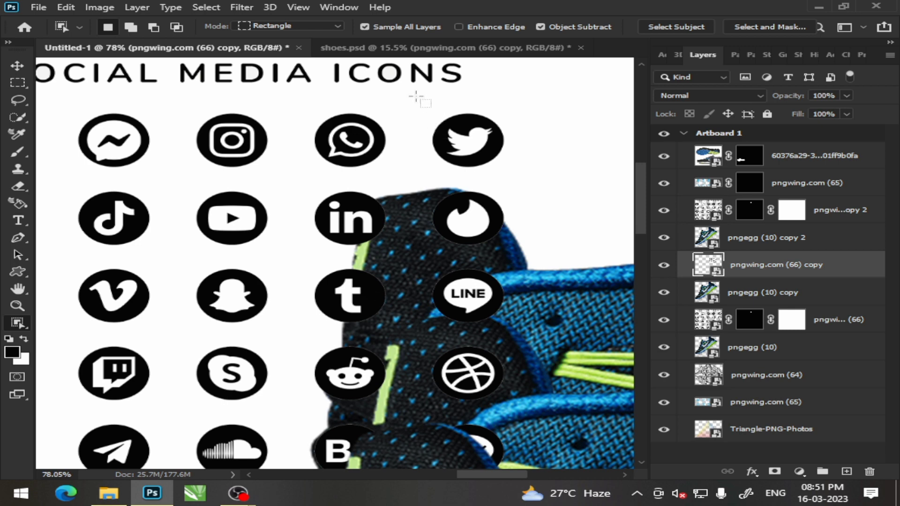
pyautogui.moveTo(416, 96); pyautogui.dragTo(526, 186)
pyautogui.click(18, 66)
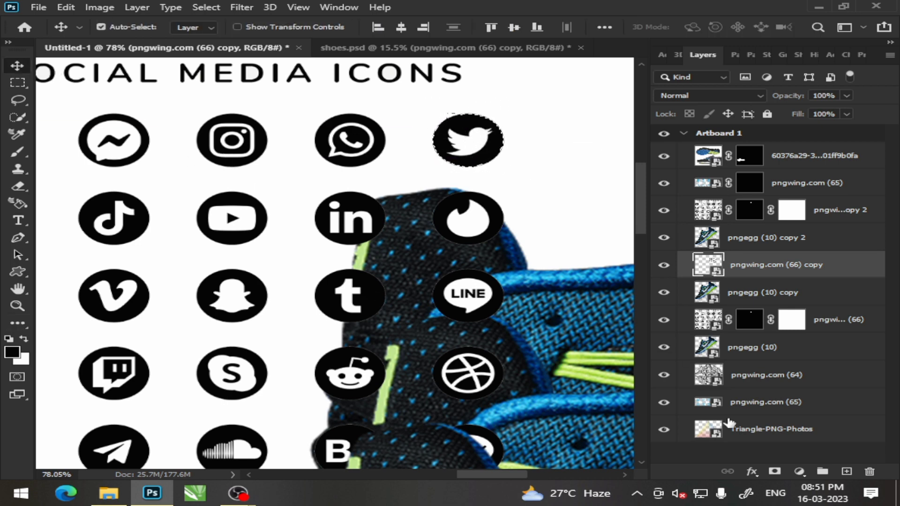
pyautogui.click(774, 472)
pyautogui.moveTo(469, 128)
pyautogui.mouseDown()
pyautogui.moveTo(438, 55)
pyautogui.moveTo(488, 141)
pyautogui.moveTo(462, 131)
pyautogui.moveTo(417, 151)
pyautogui.mouseUp()
# Step: Drag the Twitter, Instagram and Facebook icons into one evenly spaced, aligned row
pyautogui.scroll(3, 418, 153)
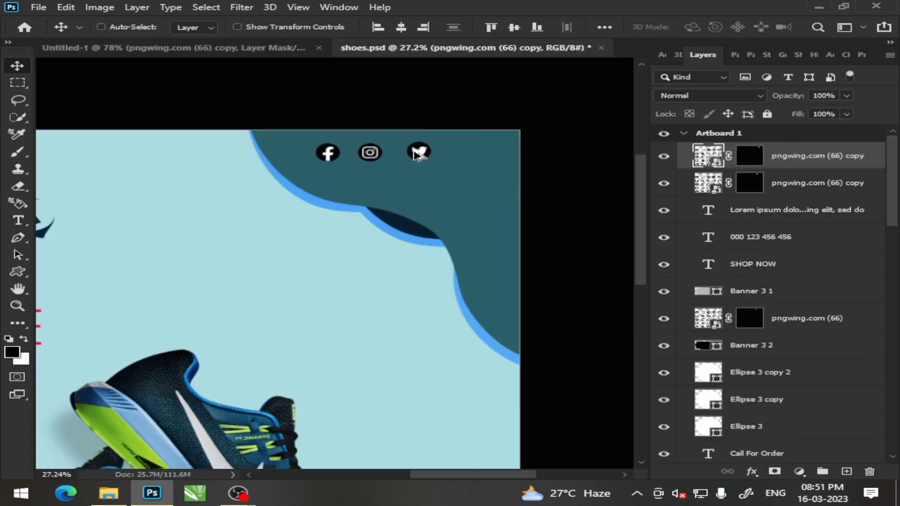
pyautogui.hscroll(-3, 429, 158)
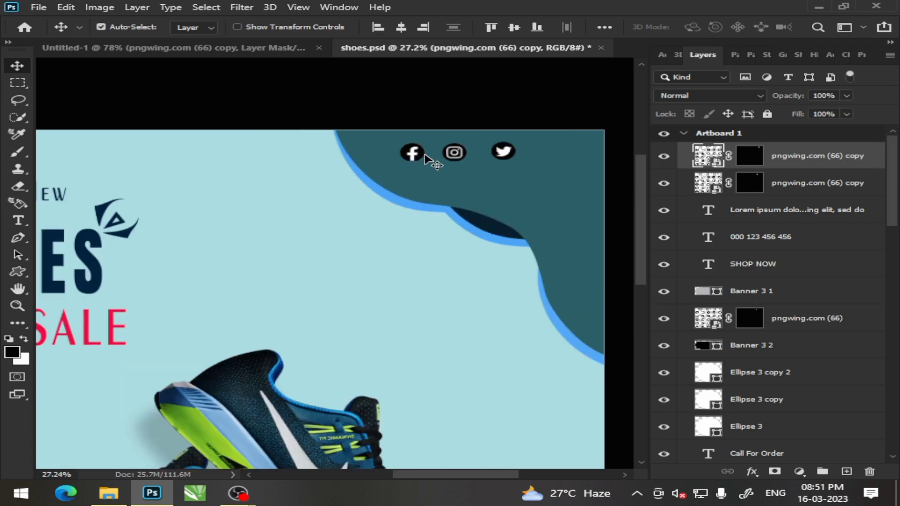
pyautogui.moveTo(517, 159); pyautogui.dragTo(553, 180)
pyautogui.moveTo(456, 157); pyautogui.dragTo(511, 176)
pyautogui.moveTo(416, 156)
pyautogui.mouseDown()
pyautogui.moveTo(458, 169)
pyautogui.moveTo(458, 161)
pyautogui.mouseUp()
pyautogui.scroll(5, 492, 155)
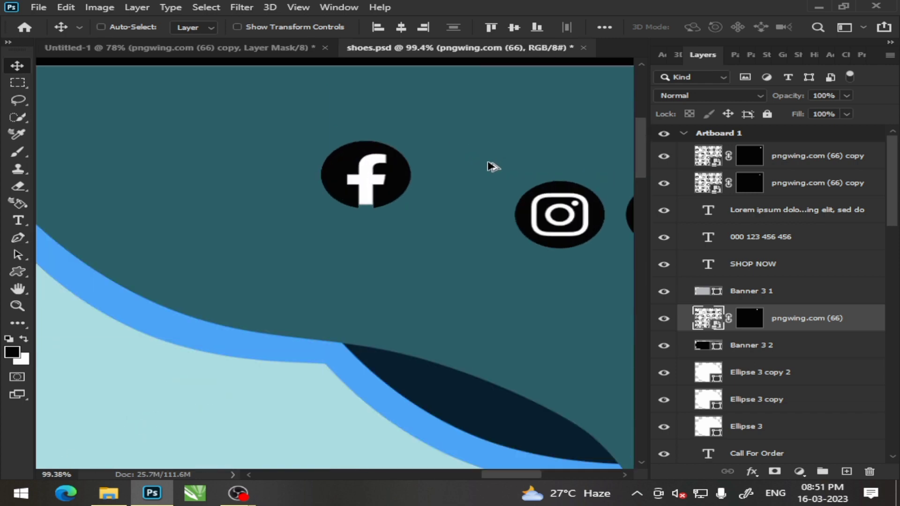
pyautogui.moveTo(566, 226); pyautogui.dragTo(509, 188)
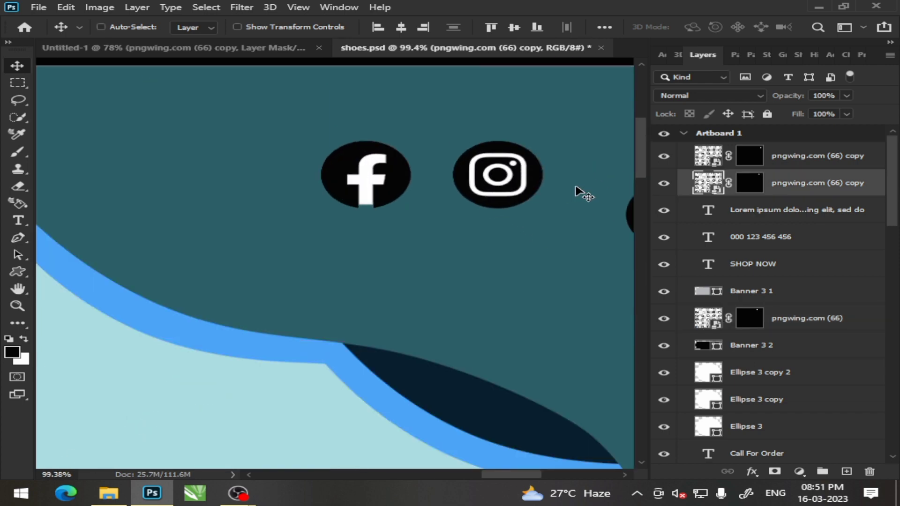
pyautogui.hscroll(3, 581, 192)
pyautogui.moveTo(553, 217); pyautogui.dragTo(521, 187)
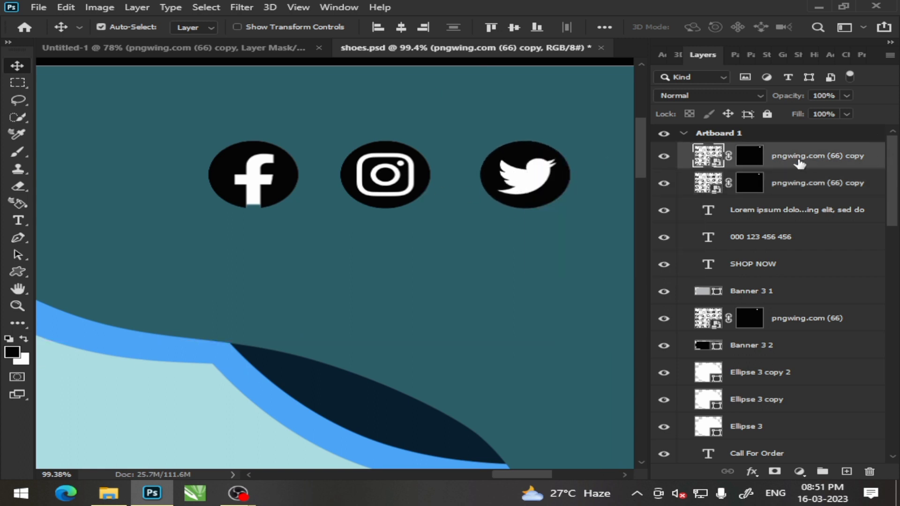
# Step: Give the Twitter icon layer a thicker Stroke in light cyan #d3faff via Layer Style
pyautogui.click(669, 157)
pyautogui.rightClick(773, 155)
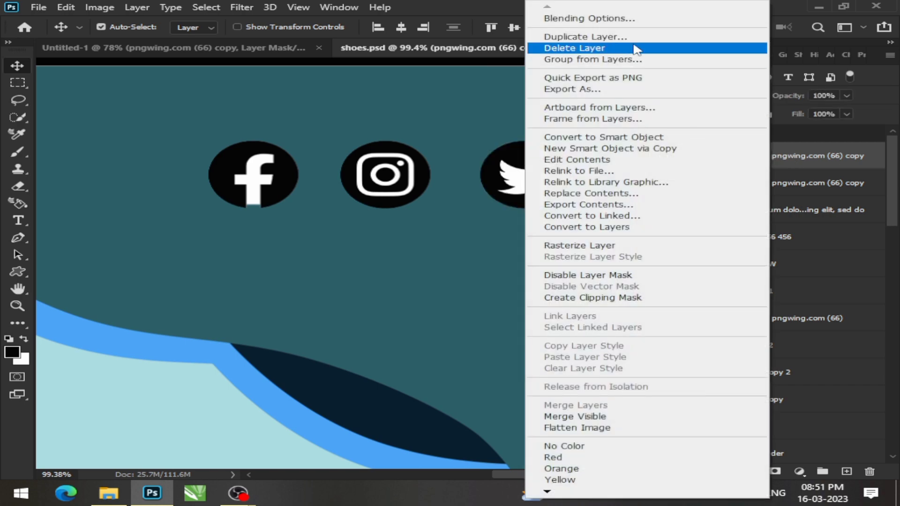
pyautogui.press('Escape')
pyautogui.doubleClick(872, 156)
pyautogui.moveTo(391, 165); pyautogui.dragTo(775, 98)
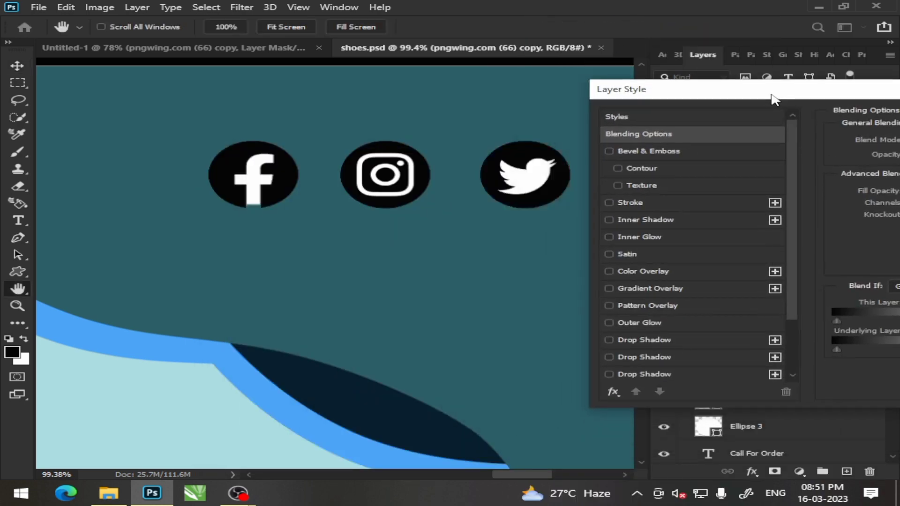
pyautogui.click(628, 203)
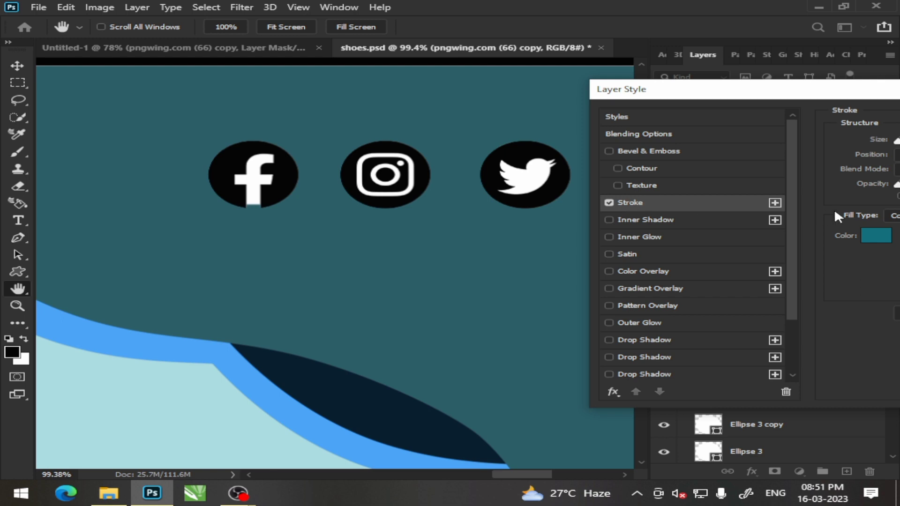
pyautogui.moveTo(840, 90); pyautogui.dragTo(576, 244)
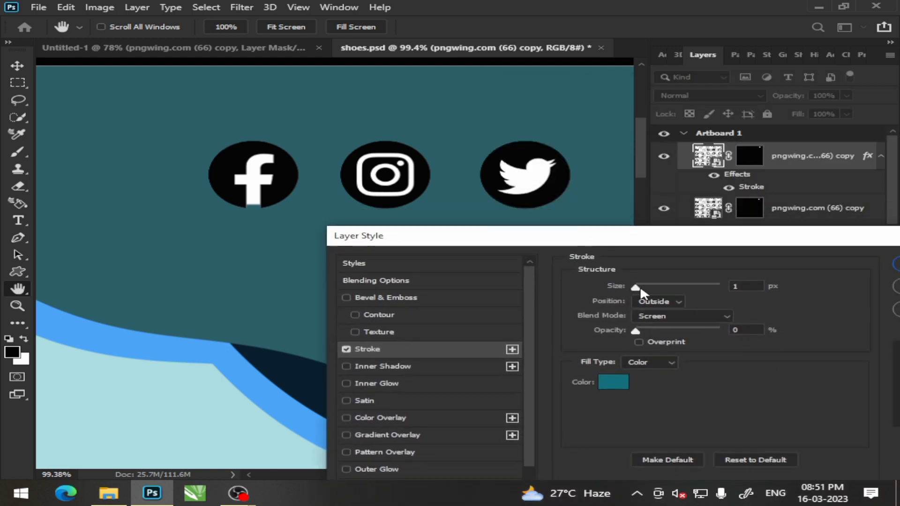
pyautogui.moveTo(636, 287); pyautogui.dragTo(656, 288)
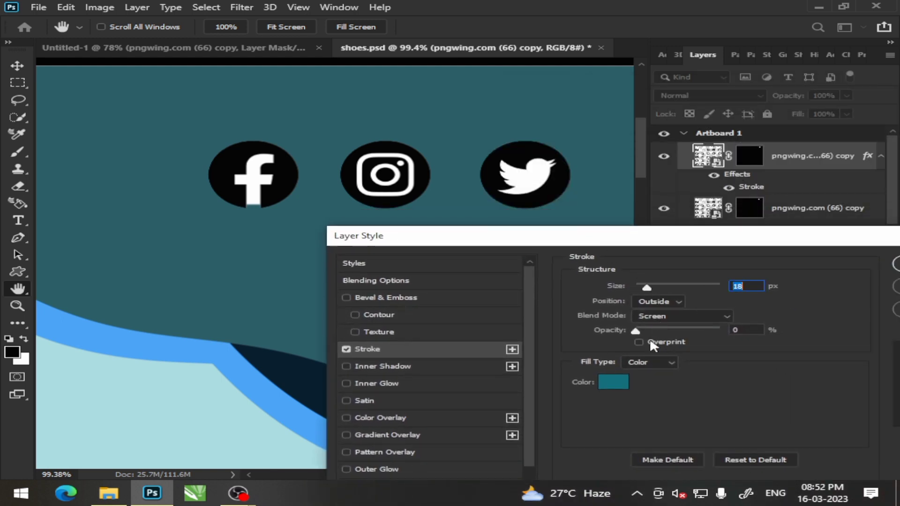
pyautogui.click(612, 383)
pyautogui.write('d3faff')
pyautogui.click(834, 120)
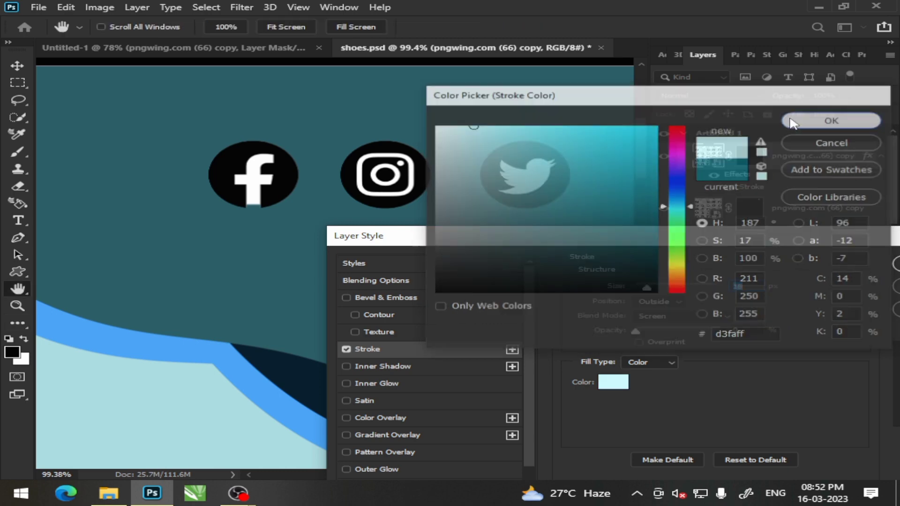
pyautogui.moveTo(868, 236); pyautogui.dragTo(621, 216)
pyautogui.click(675, 244)
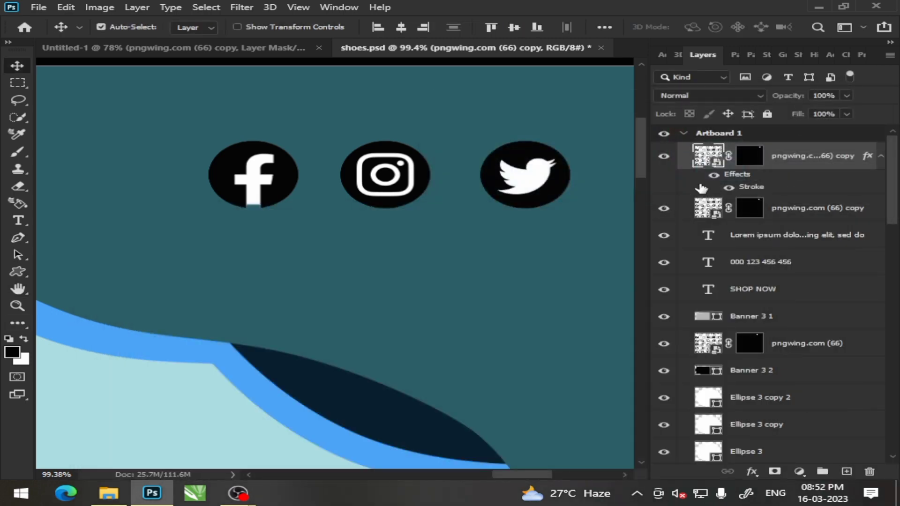
# Step: Slide the Twitter, Instagram and Facebook icons right, grouping them tightly in the corner
pyautogui.scroll(-5, 465, 235)
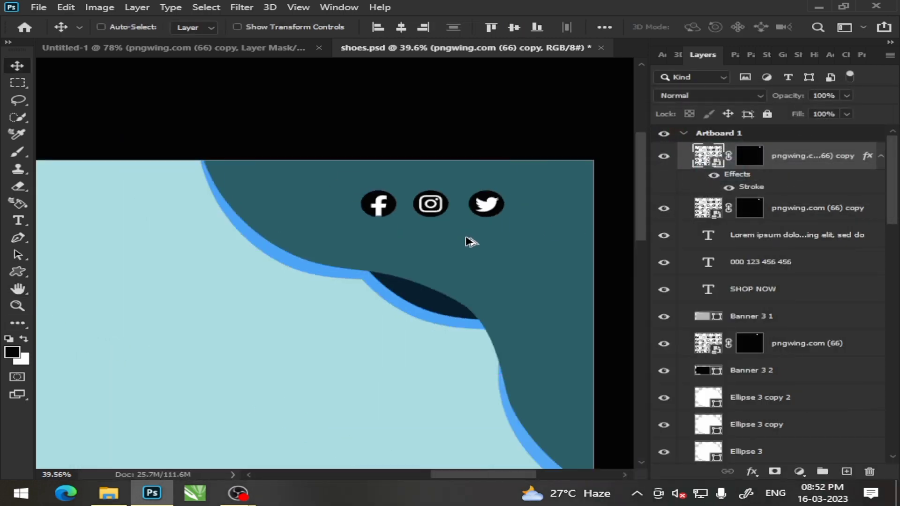
pyautogui.scroll(-5, 469, 241)
pyautogui.scroll(3, 474, 246)
pyautogui.scroll(3, 492, 225)
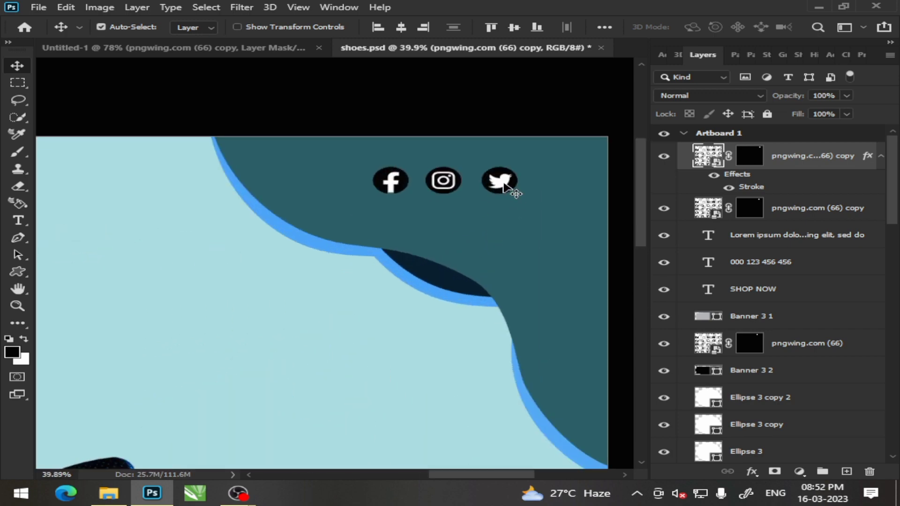
pyautogui.moveTo(504, 185); pyautogui.dragTo(541, 182)
pyautogui.moveTo(453, 186)
pyautogui.mouseDown()
pyautogui.moveTo(506, 183)
pyautogui.moveTo(497, 184)
pyautogui.mouseUp()
pyautogui.moveTo(403, 185); pyautogui.dragTo(468, 183)
pyautogui.scroll(-4, 501, 235)
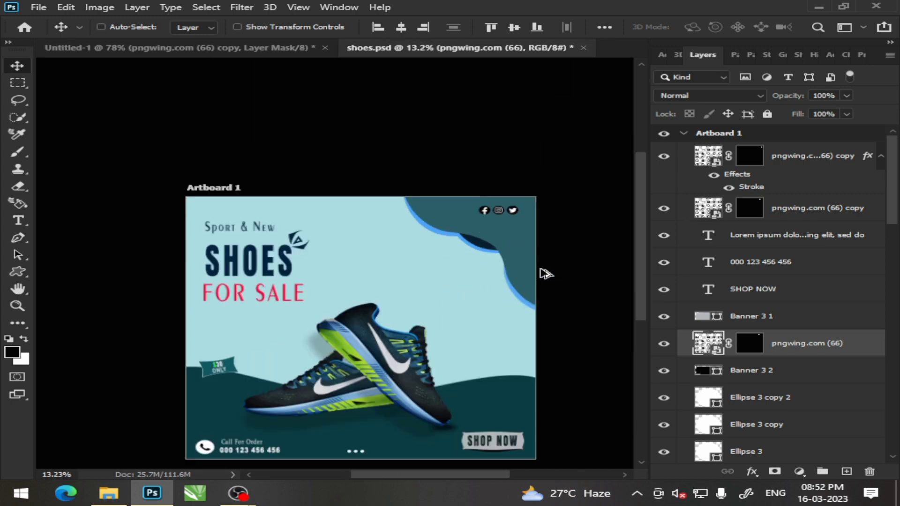
pyautogui.scroll(-2, 543, 271)
pyautogui.scroll(2, 477, 287)
pyautogui.scroll(1, 459, 298)
pyautogui.scroll(-2, 466, 300)
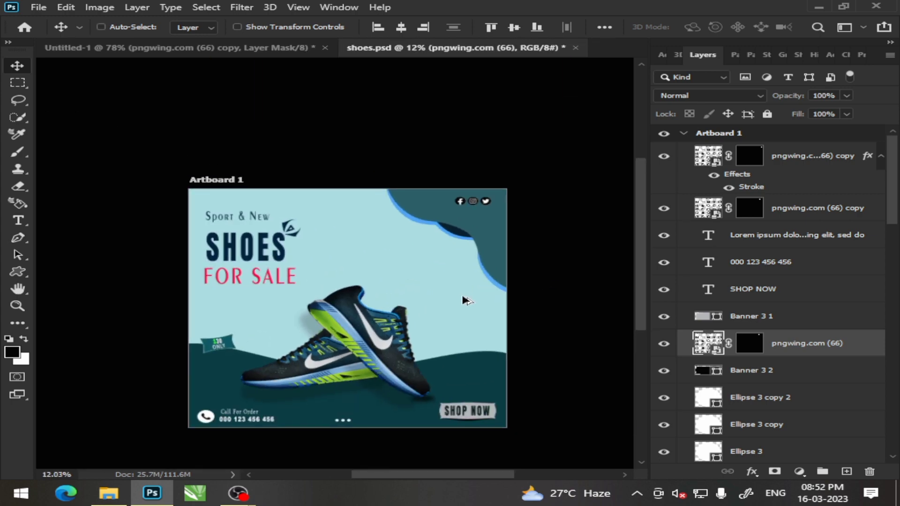
pyautogui.scroll(2, 436, 323)
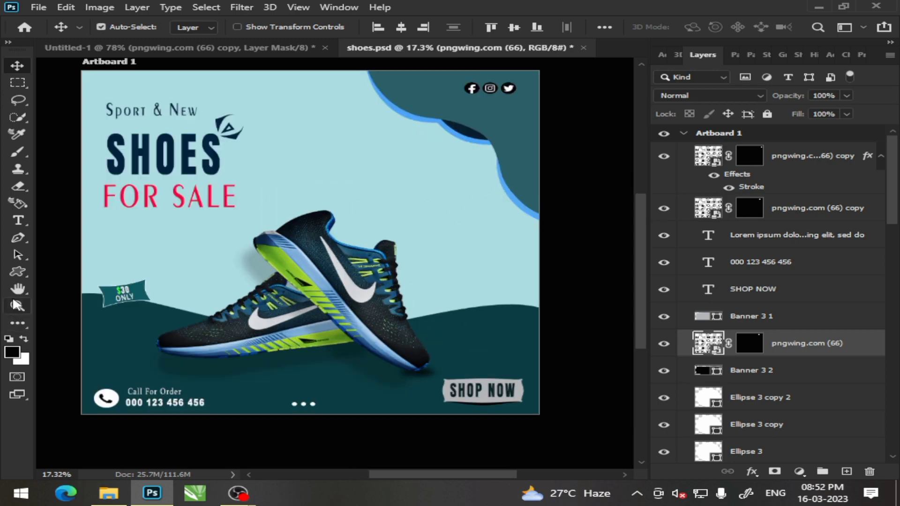
# Step: Draw a Seal custom shape with a thicker outline and place it above the shoe
pyautogui.click(17, 271)
pyautogui.click(713, 27)
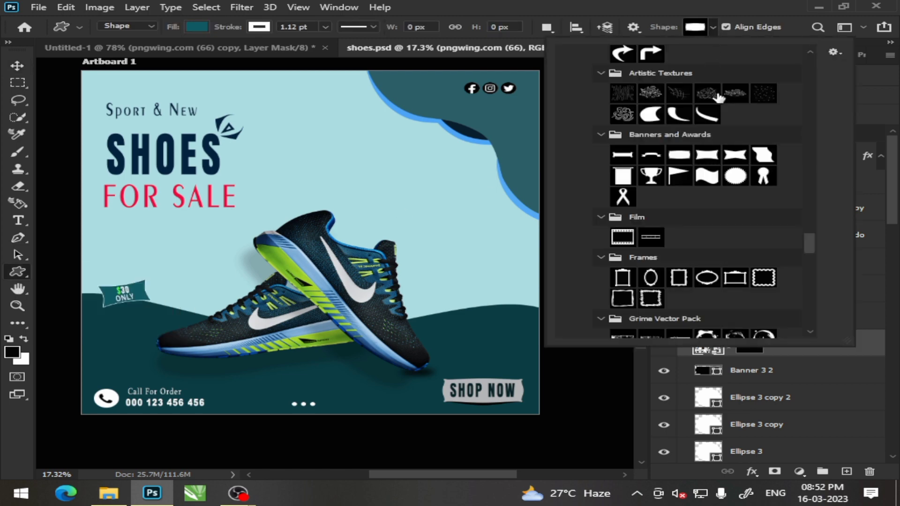
pyautogui.click(735, 177)
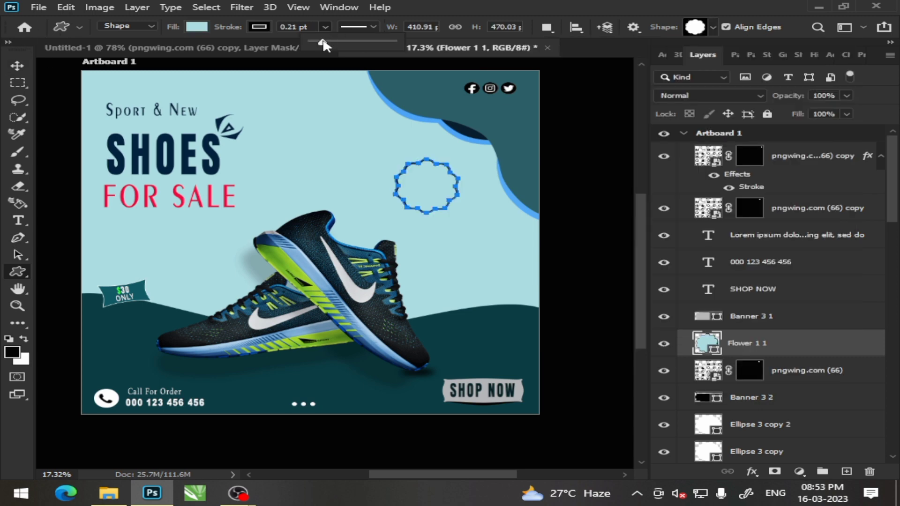
pyautogui.moveTo(326, 42); pyautogui.dragTo(327, 42)
pyautogui.click(17, 66)
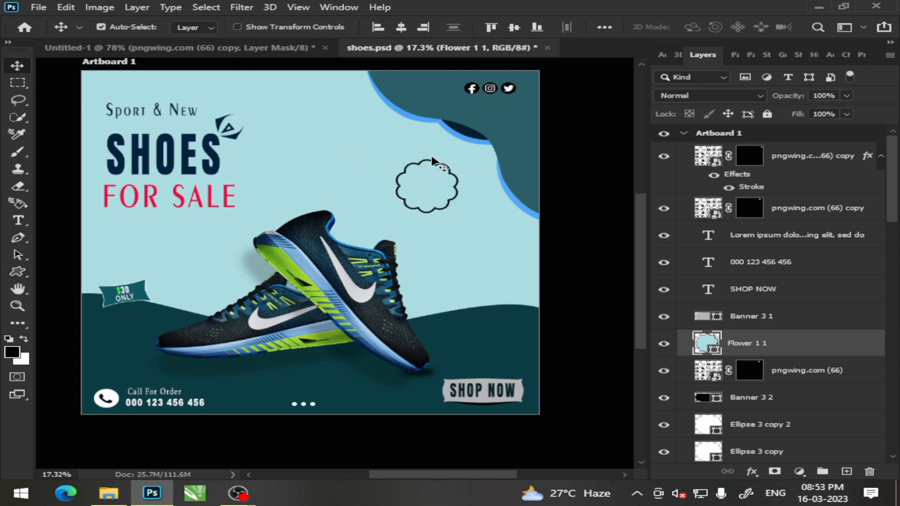
pyautogui.moveTo(431, 163); pyautogui.dragTo(459, 162)
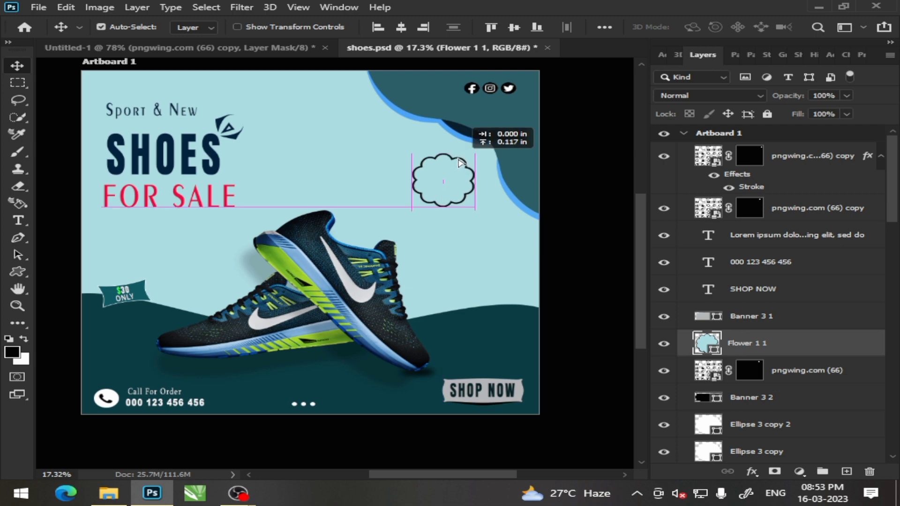
# Step: Draw a small ellipse circle just below the cloud
pyautogui.click(19, 269)
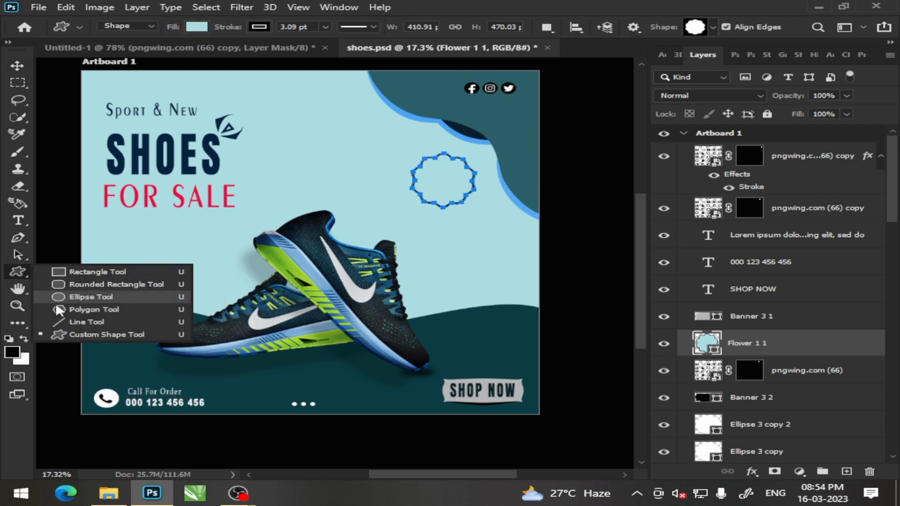
pyautogui.click(80, 297)
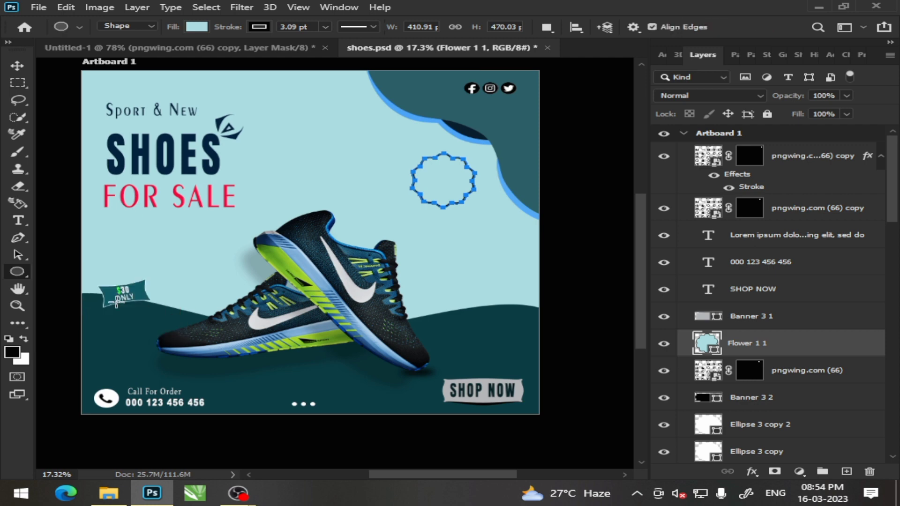
pyautogui.keyDown('alt'); pyautogui.scroll(3, 407, 257); pyautogui.keyUp('alt')
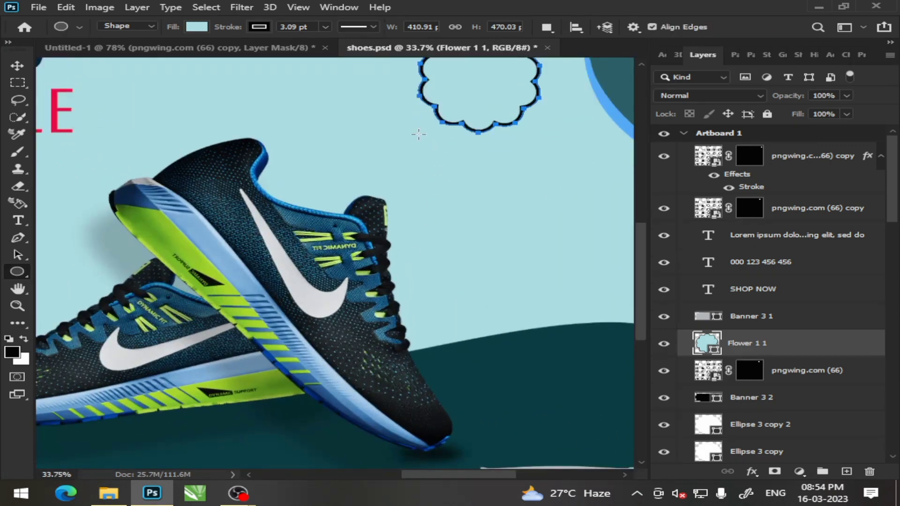
pyautogui.scroll(1, 255, 88)
pyautogui.scroll(1, 492, 203)
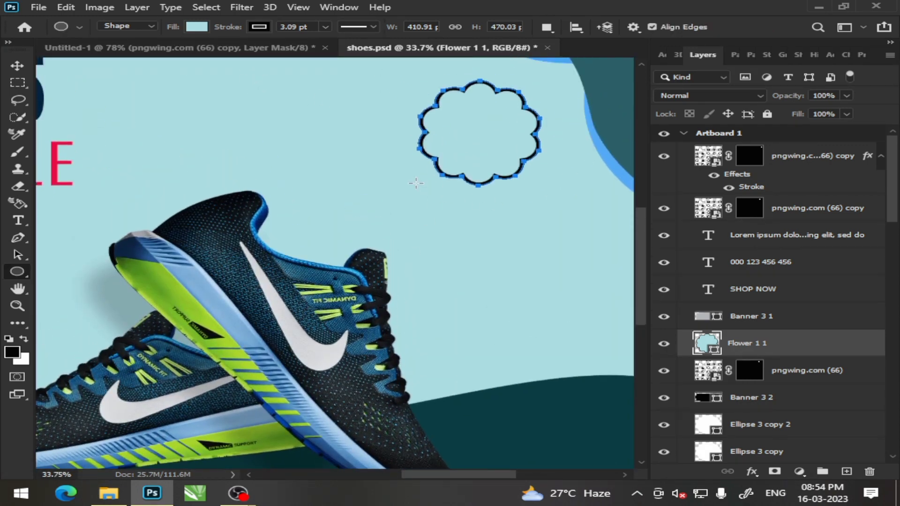
pyautogui.moveTo(416, 183); pyautogui.dragTo(441, 209)
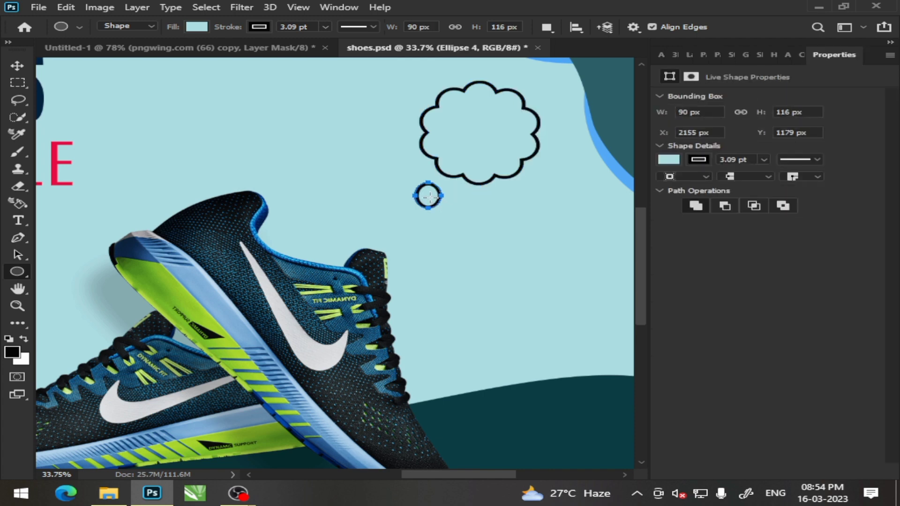
pyautogui.click(19, 66)
pyautogui.moveTo(433, 187); pyautogui.dragTo(425, 169)
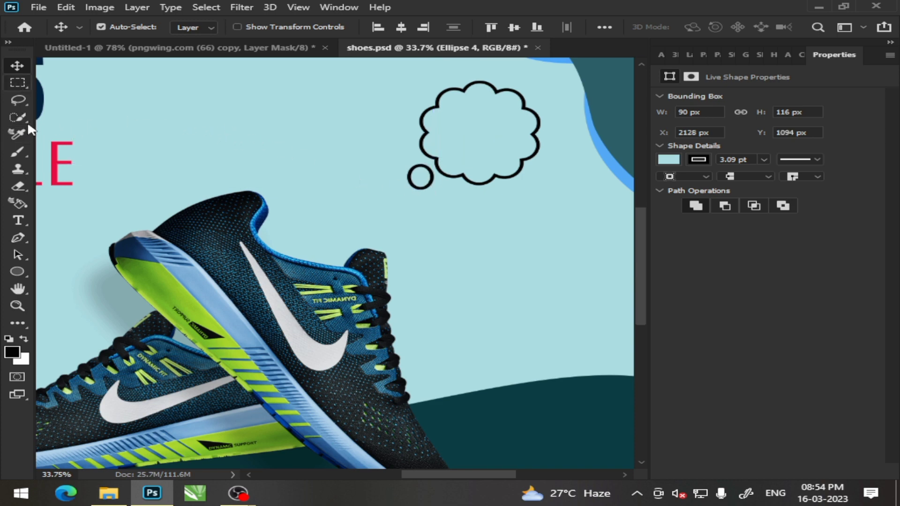
# Step: Draw a smaller circle and a tiny dot trailing below the first circle
pyautogui.click(8, 273)
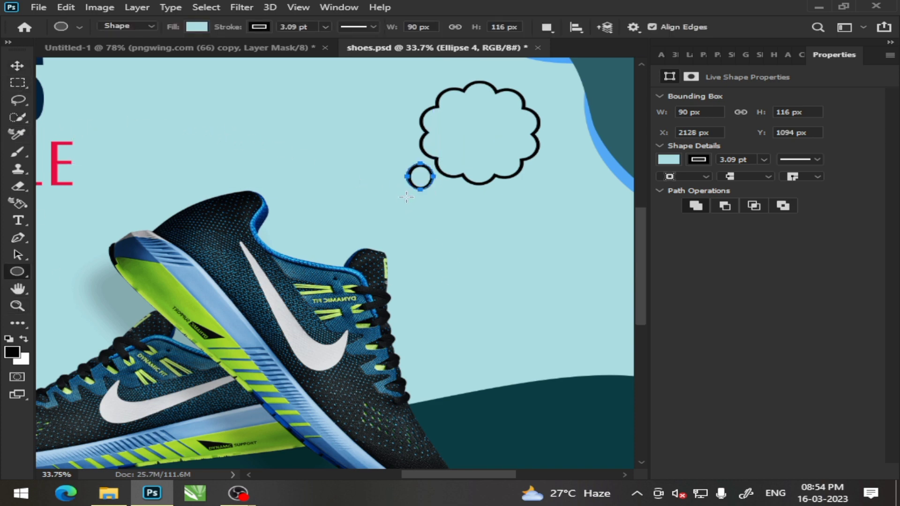
pyautogui.moveTo(406, 196); pyautogui.dragTo(426, 219)
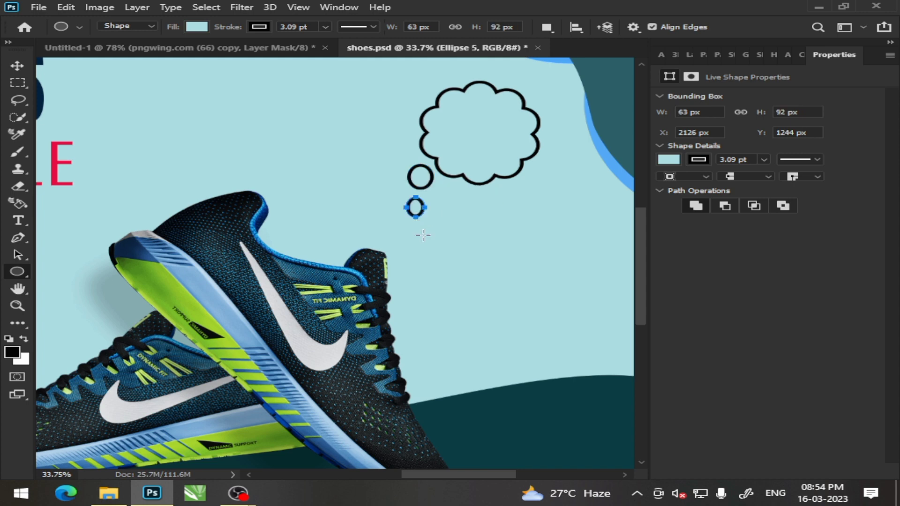
pyautogui.moveTo(399, 224); pyautogui.dragTo(404, 230)
pyautogui.click(17, 71)
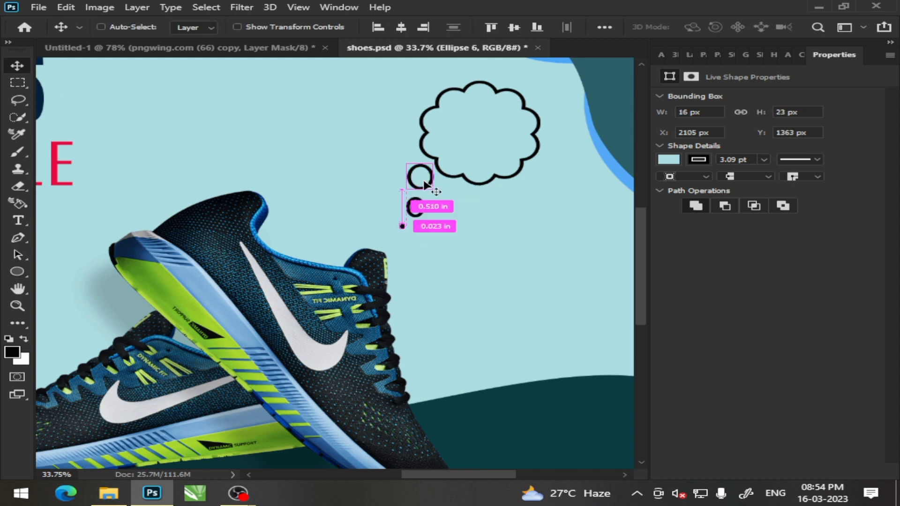
pyautogui.scroll(-3, 432, 181)
pyautogui.scroll(-1, 449, 259)
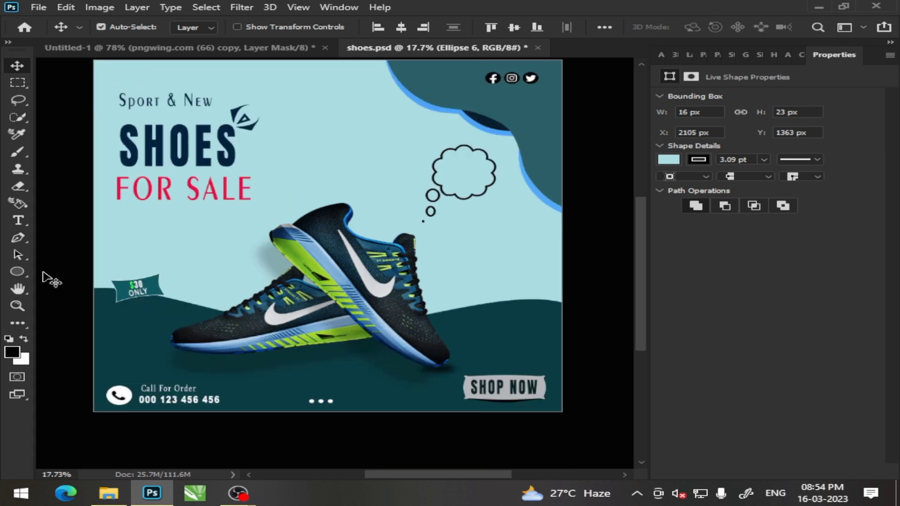
# Step: Type '50%', move it into the cloud, and scale it down to fit
pyautogui.click(17, 220)
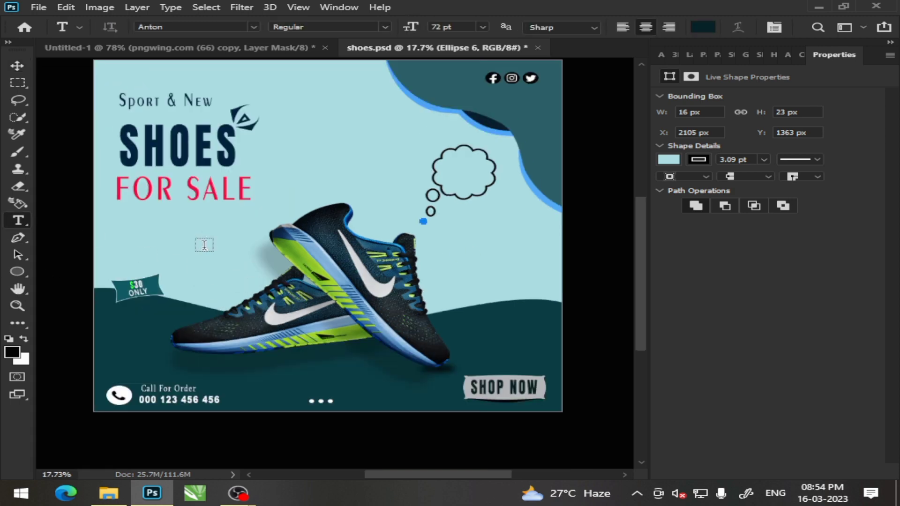
pyautogui.click(204, 245)
pyautogui.write('5')
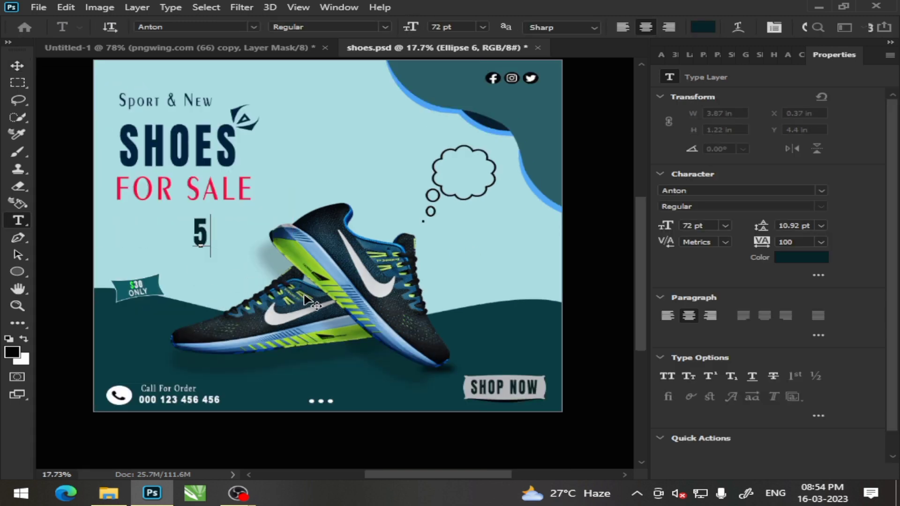
pyautogui.write('0%')
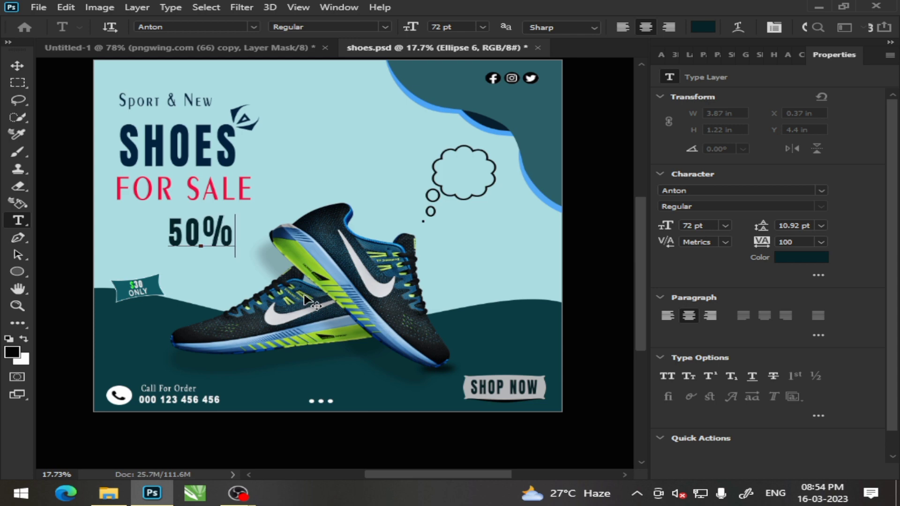
pyautogui.click(22, 66)
pyautogui.moveTo(199, 243); pyautogui.dragTo(465, 175)
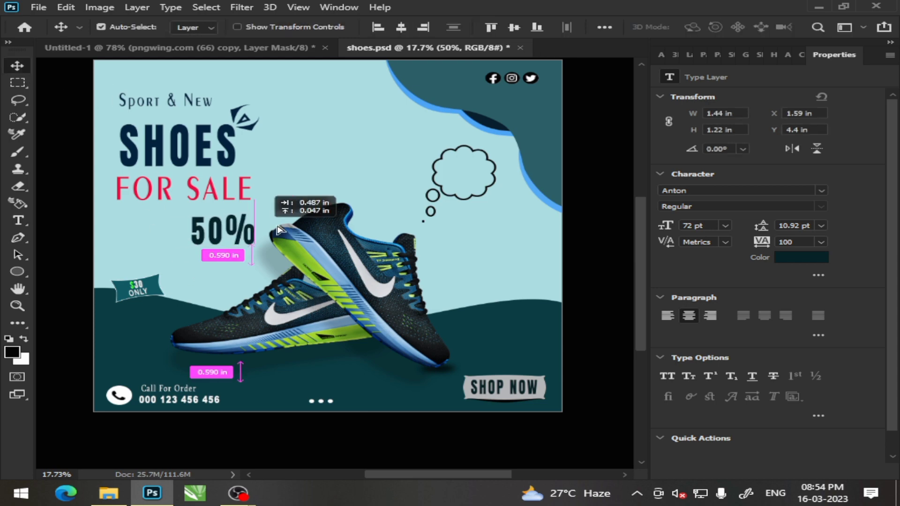
pyautogui.scroll(1, 466, 177)
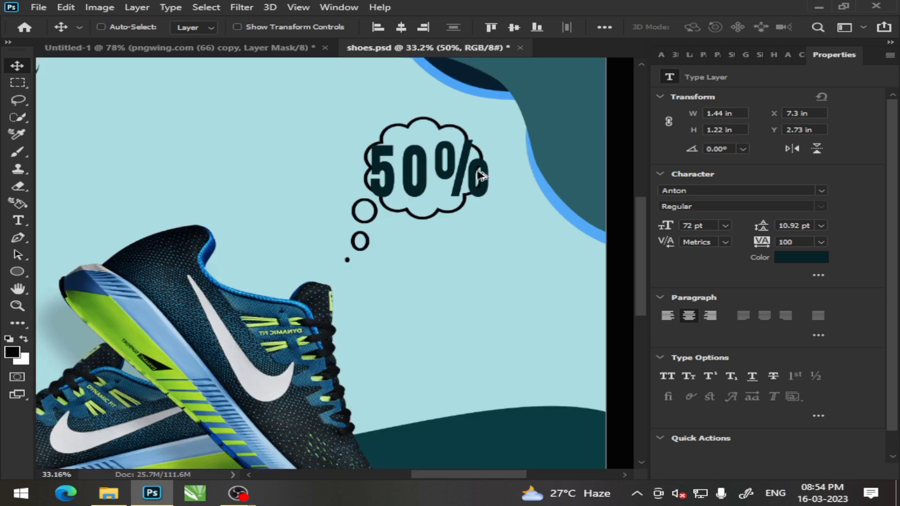
pyautogui.scroll(1, 466, 177)
pyautogui.scroll(1, 466, 177)
pyautogui.hotkey('ctrl', 't')
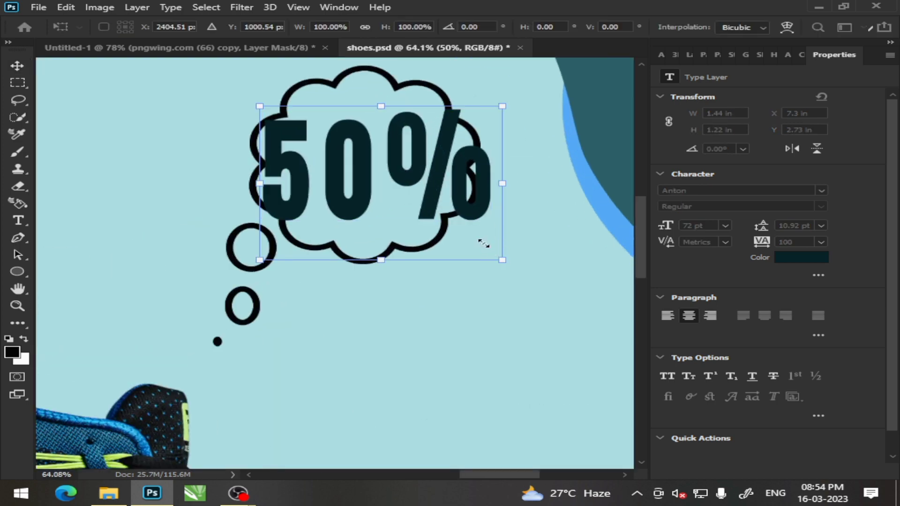
pyautogui.moveTo(483, 244); pyautogui.dragTo(373, 174)
pyautogui.moveTo(330, 122); pyautogui.dragTo(371, 136)
pyautogui.click(18, 66)
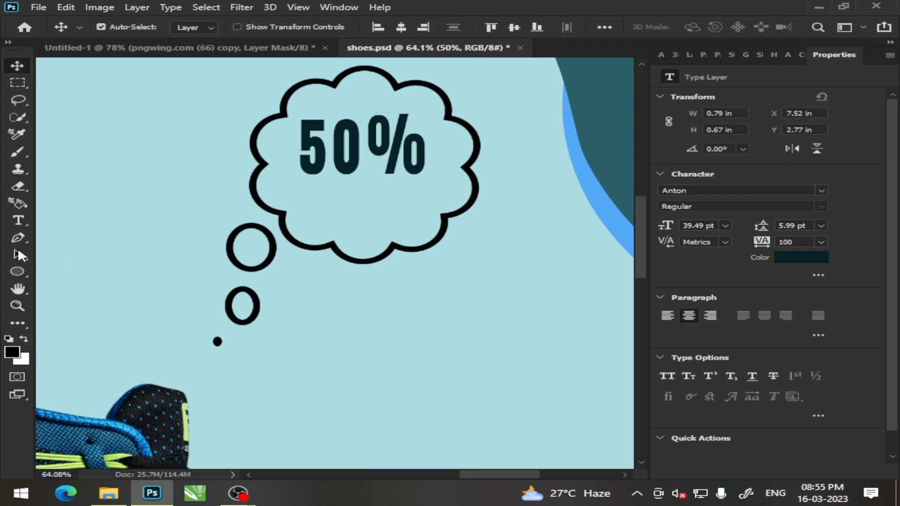
# Step: Type 'SAVE', place it in the cloud below 50%, and start shrinking it
pyautogui.click(18, 224)
pyautogui.click(104, 245)
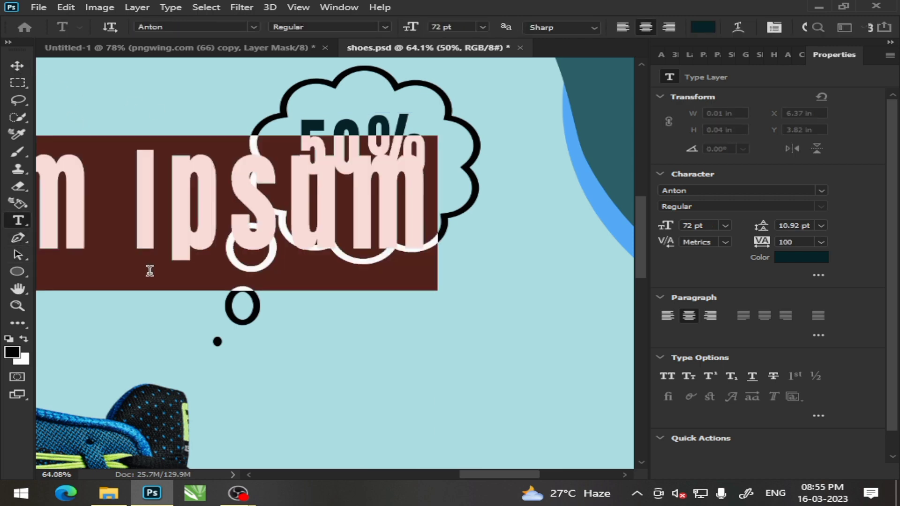
pyautogui.write('S')
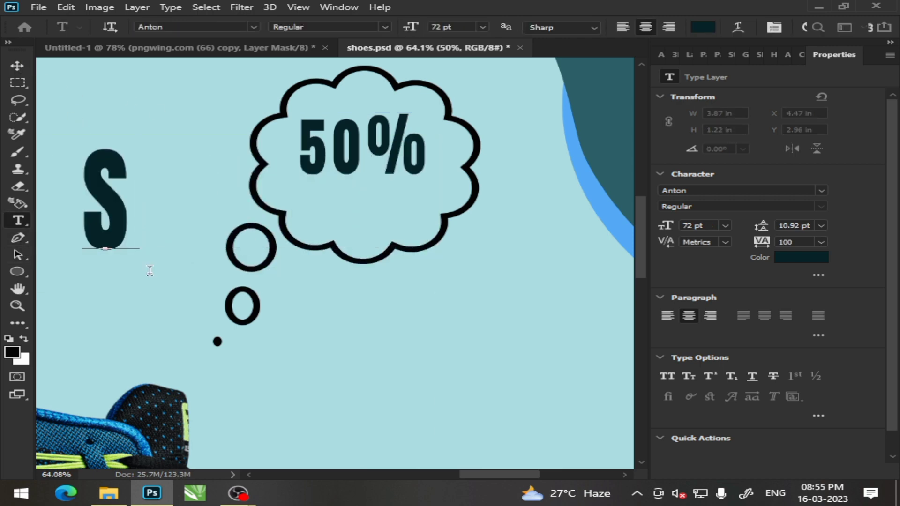
pyautogui.write('AVE')
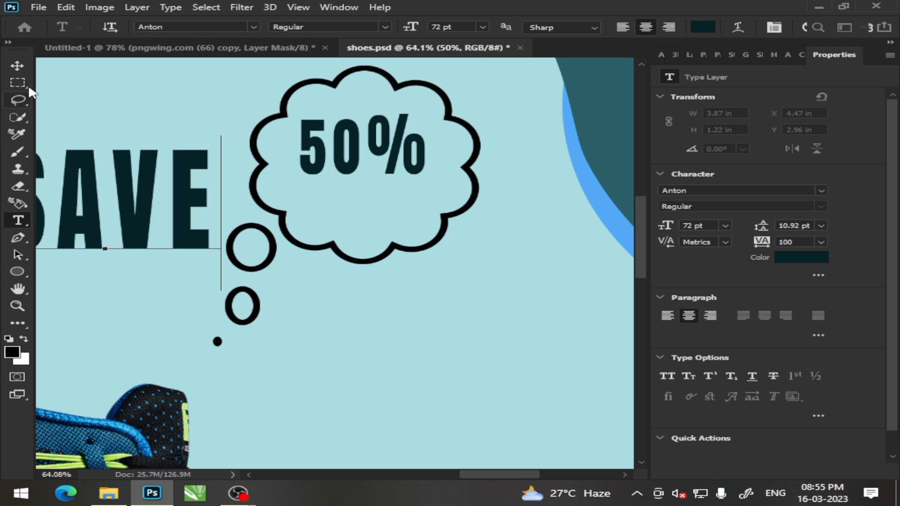
pyautogui.hotkey('ctrl', 'Return')
pyautogui.press('v')
pyautogui.moveTo(98, 207); pyautogui.dragTo(372, 238)
pyautogui.hotkey('ctrl', 't')
pyautogui.moveTo(496, 320)
pyautogui.mouseDown()
pyautogui.moveTo(394, 238)
pyautogui.moveTo(402, 226)
pyautogui.mouseUp()
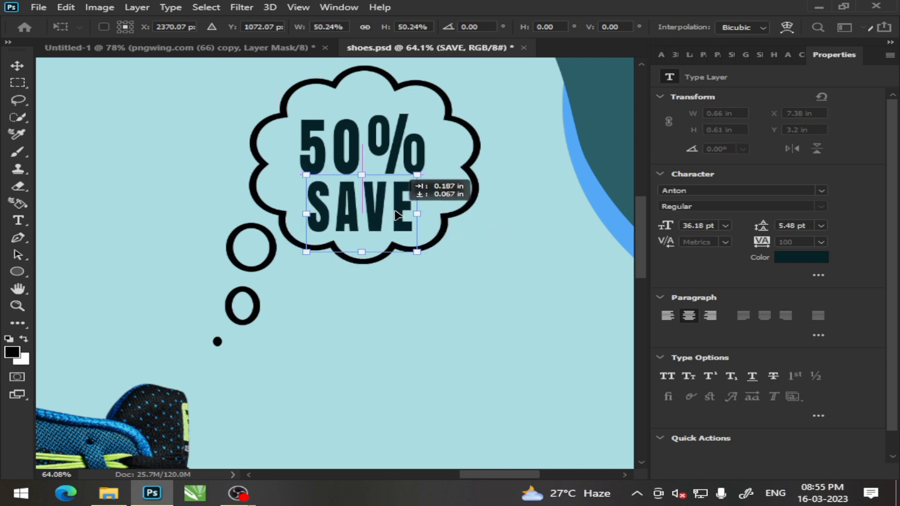
# Step: Change the SAVE text's font to Arial Rounded MT Bold
pyautogui.click(18, 220)
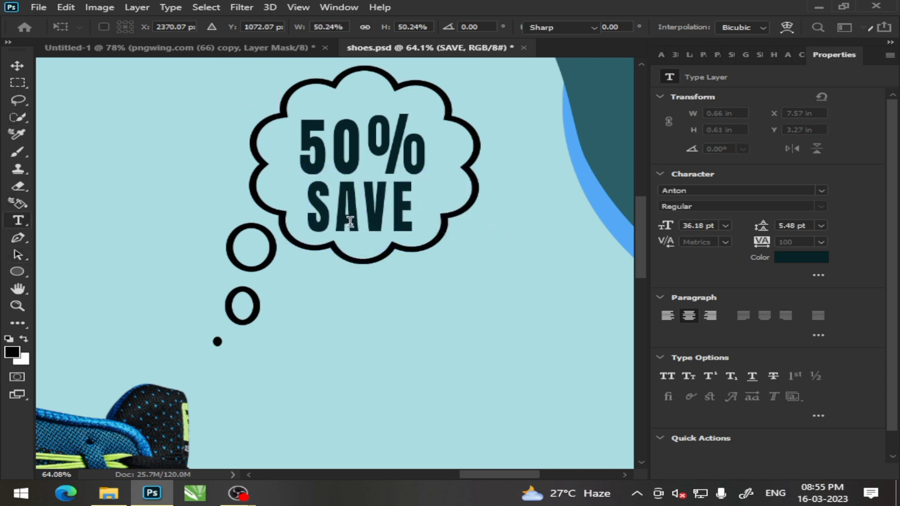
pyautogui.moveTo(416, 221)
pyautogui.mouseDown()
pyautogui.moveTo(336, 201)
pyautogui.moveTo(281, 107)
pyautogui.mouseUp()
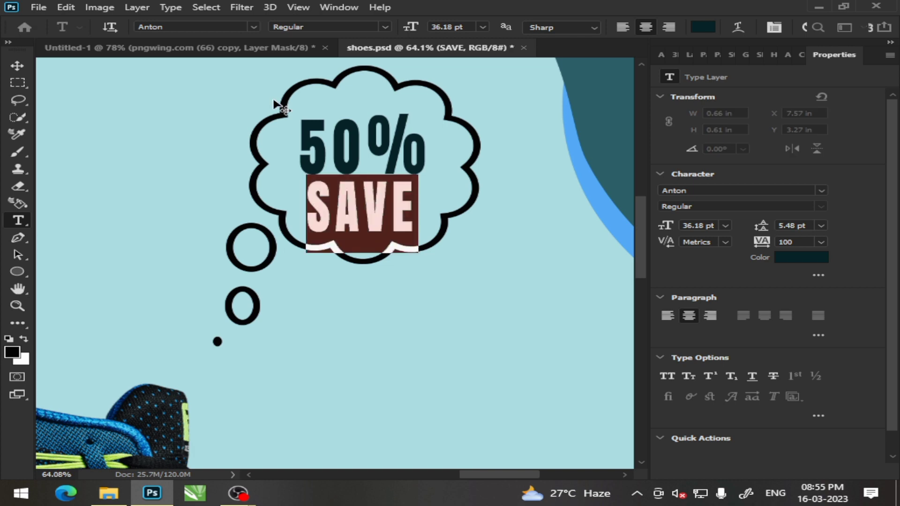
pyautogui.click(254, 27)
pyautogui.click(202, 132)
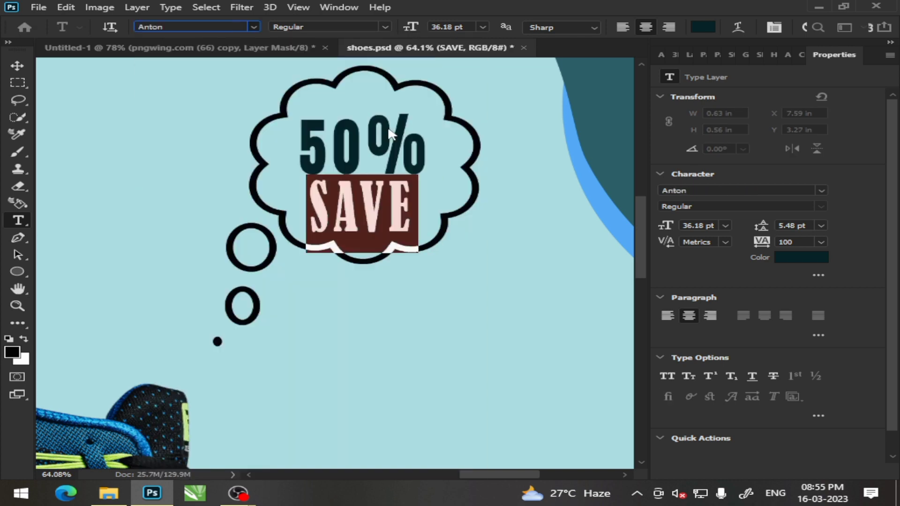
pyautogui.click(16, 66)
# Step: Scale SAVE to about 90% and centre it beneath 50% in the bubble
pyautogui.moveTo(352, 217); pyautogui.dragTo(358, 213)
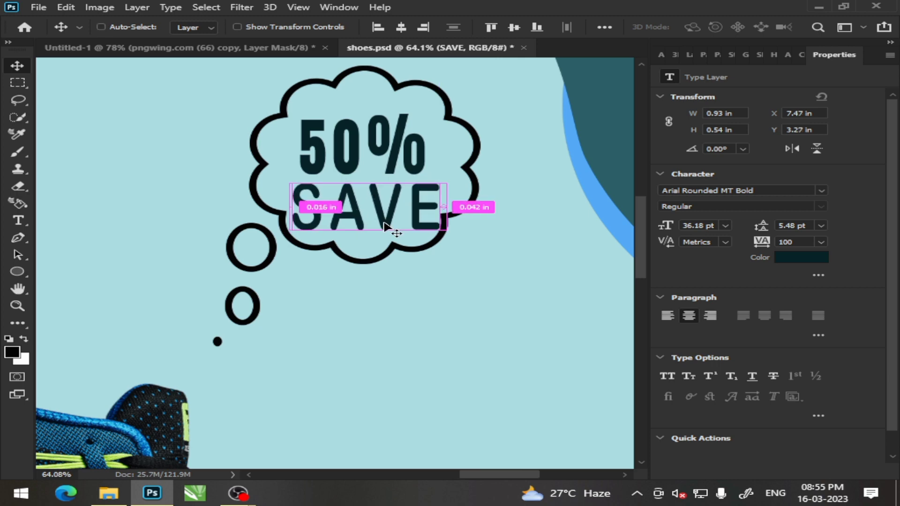
pyautogui.hotkey('ctrl', 't')
pyautogui.moveTo(440, 239); pyautogui.dragTo(431, 236)
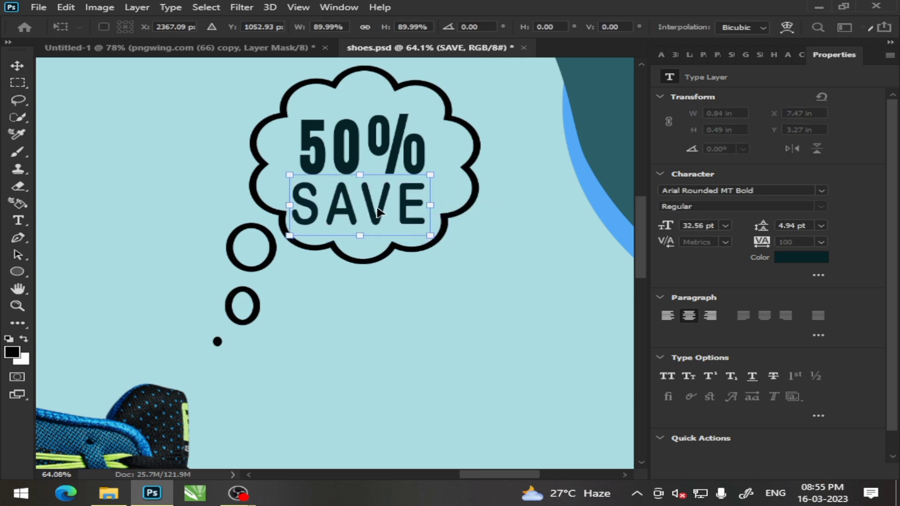
pyautogui.moveTo(379, 213); pyautogui.dragTo(381, 215)
pyautogui.press('Return')
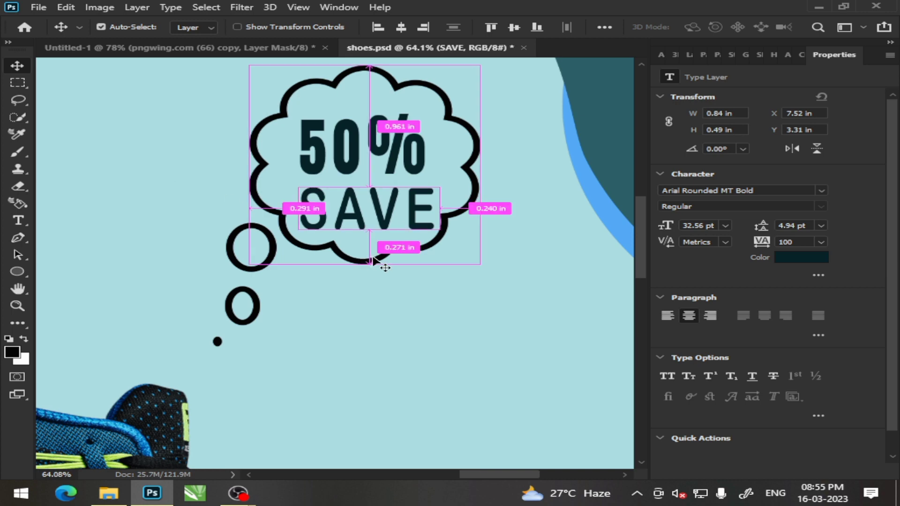
# Step: Delete the middle small bubble trailing below the cloud
pyautogui.scroll(-3, 390, 259)
pyautogui.scroll(-3, 413, 269)
pyautogui.scroll(-1, 422, 288)
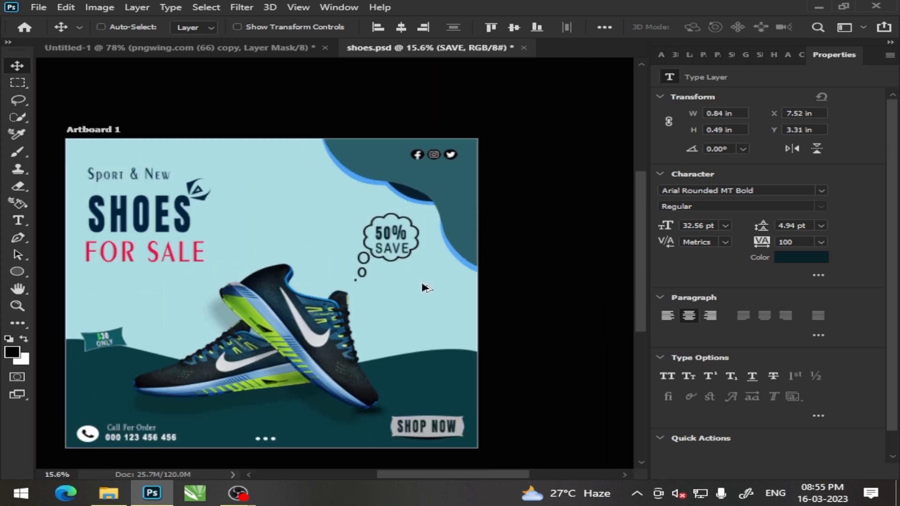
pyautogui.scroll(-1, 301, 321)
pyautogui.scroll(3, 347, 278)
pyautogui.scroll(2, 344, 278)
pyautogui.scroll(2, 342, 282)
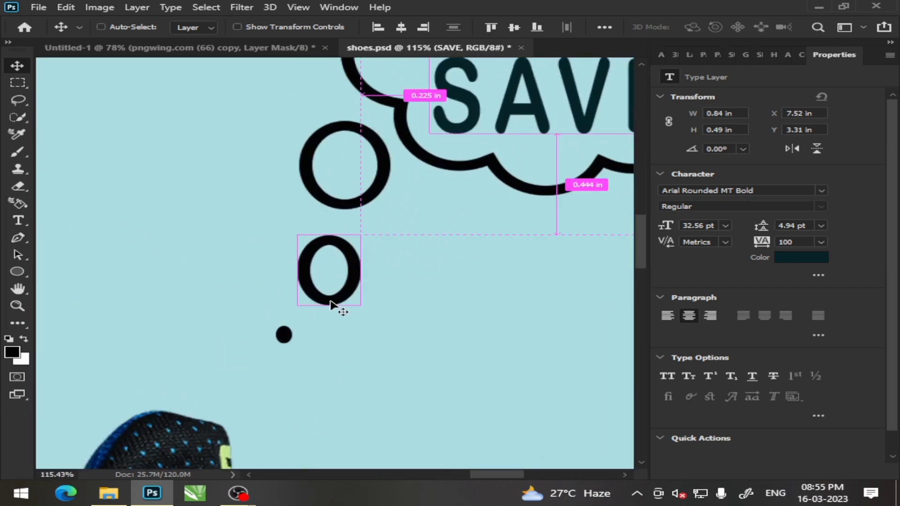
pyautogui.keyDown('ctrl'); pyautogui.click(330, 304); pyautogui.keyUp('ctrl')
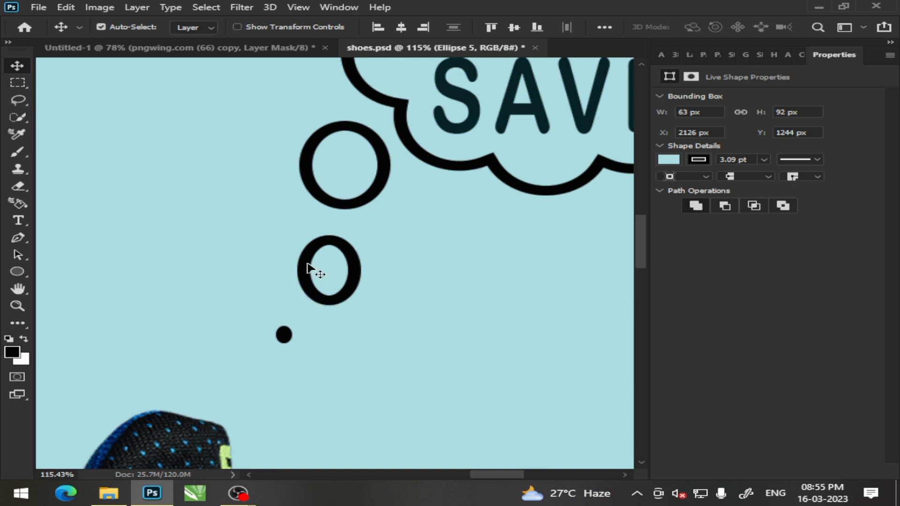
pyautogui.moveTo(308, 267); pyautogui.dragTo(319, 271)
pyautogui.press('Delete')
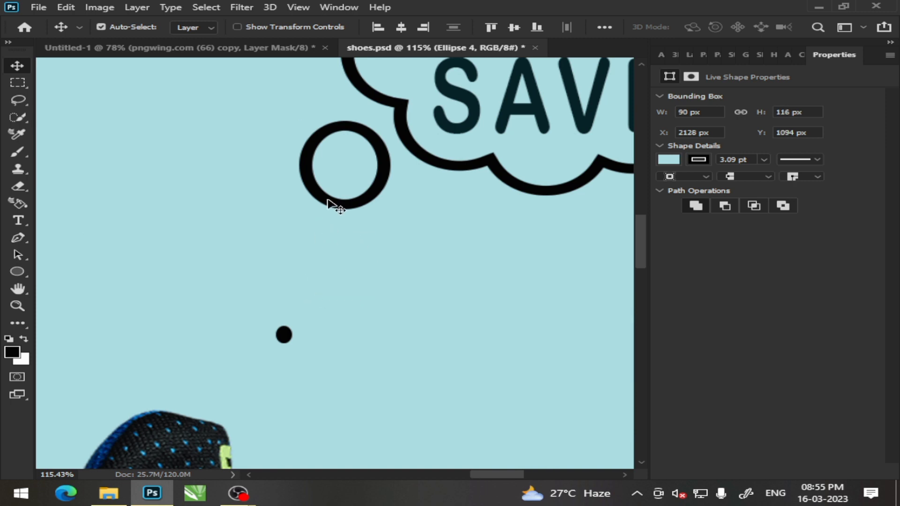
# Step: Alt-drag a copy of the upper ring and scale it to about 59% as the middle bubble
pyautogui.moveTo(330, 207); pyautogui.dragTo(306, 312)
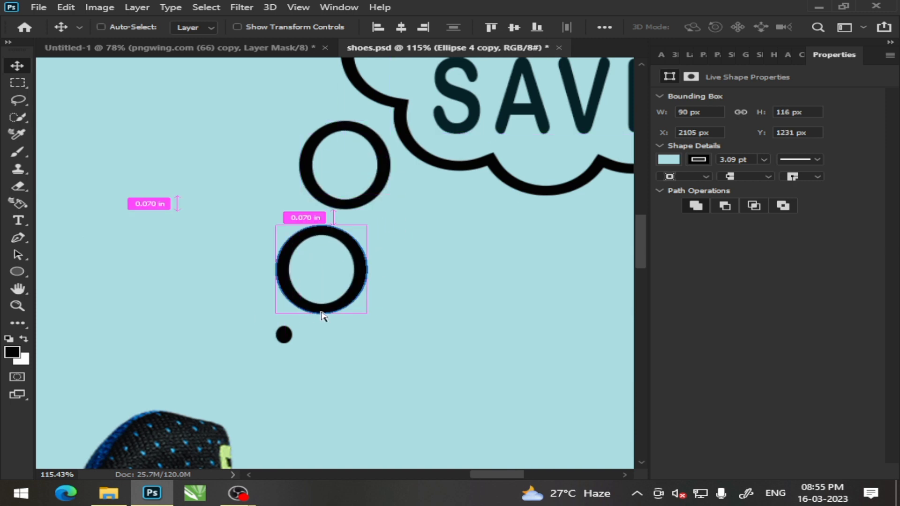
pyautogui.hotkey('ctrl', 't')
pyautogui.moveTo(363, 317); pyautogui.dragTo(338, 287)
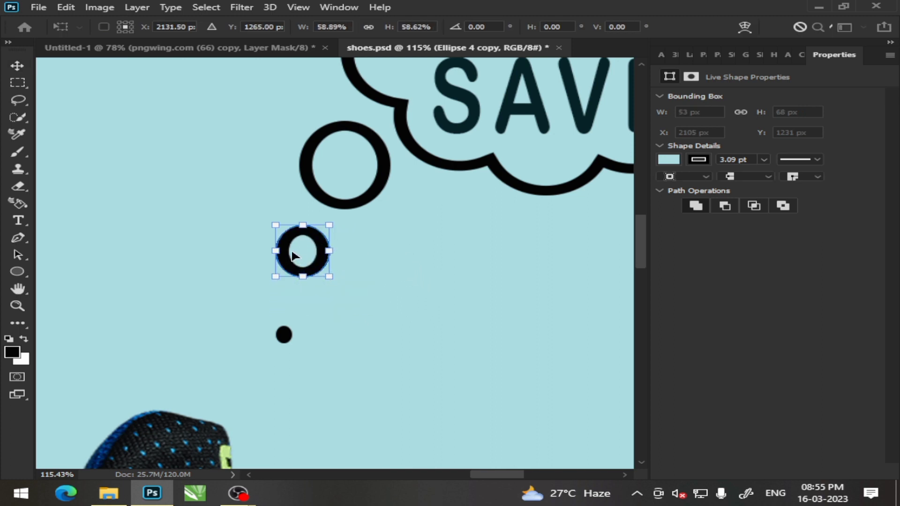
pyautogui.moveTo(291, 249); pyautogui.dragTo(314, 268)
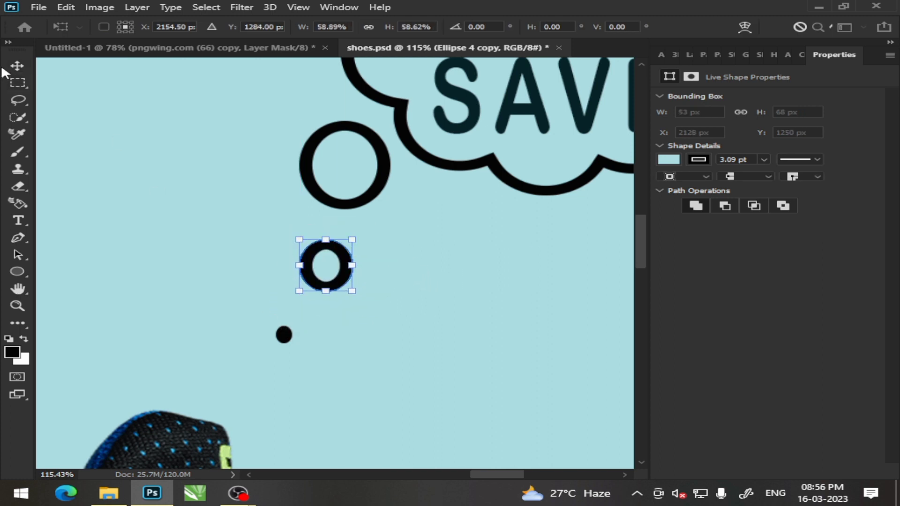
pyautogui.click(15, 66)
# Step: Move the tiny dot up-left beneath the middle bubble
pyautogui.moveTo(278, 336); pyautogui.dragTo(270, 328)
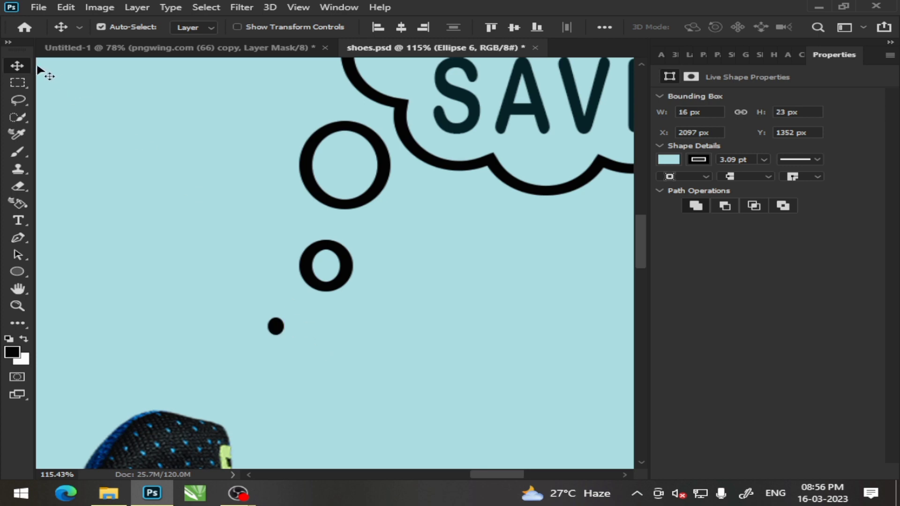
pyautogui.scroll(-2, 445, 238)
pyautogui.scroll(-2, 436, 249)
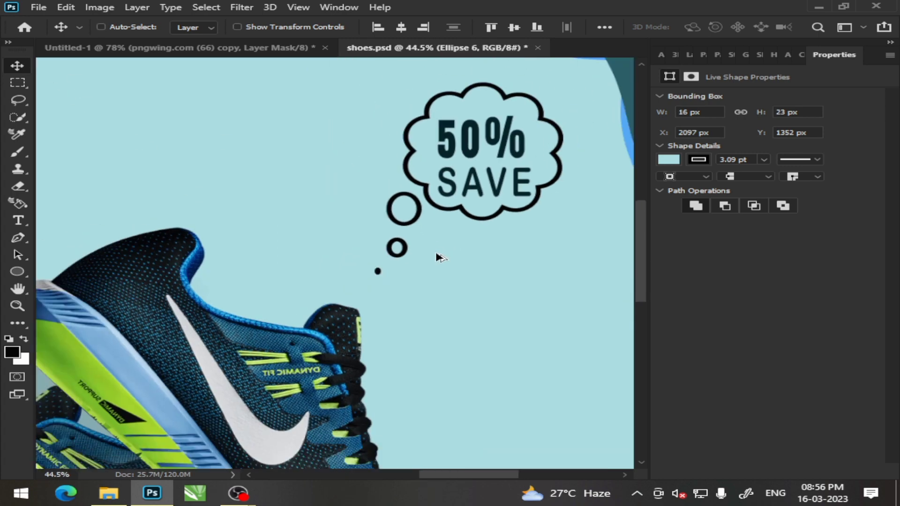
pyautogui.scroll(-4, 438, 255)
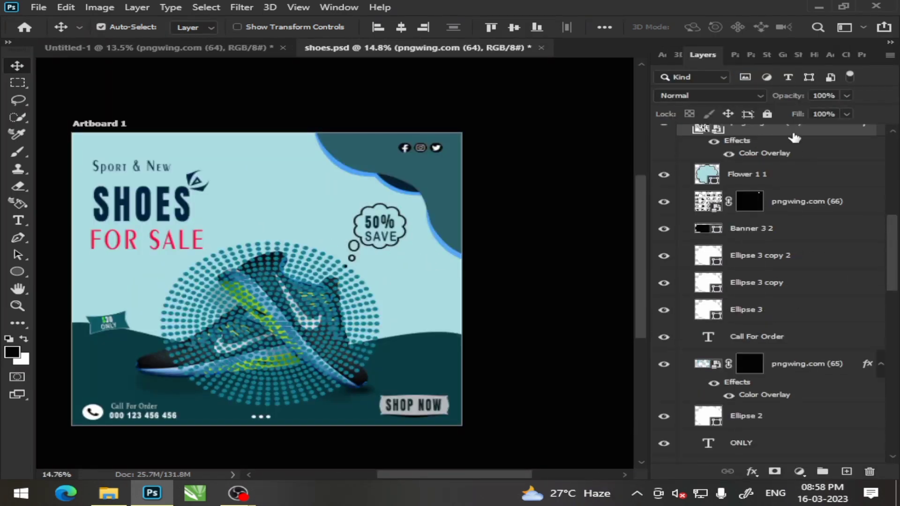
# Step: Drag the pngwing.com (64) halo layer lower through the Layers stack
pyautogui.moveTo(806, 217); pyautogui.dragTo(813, 356)
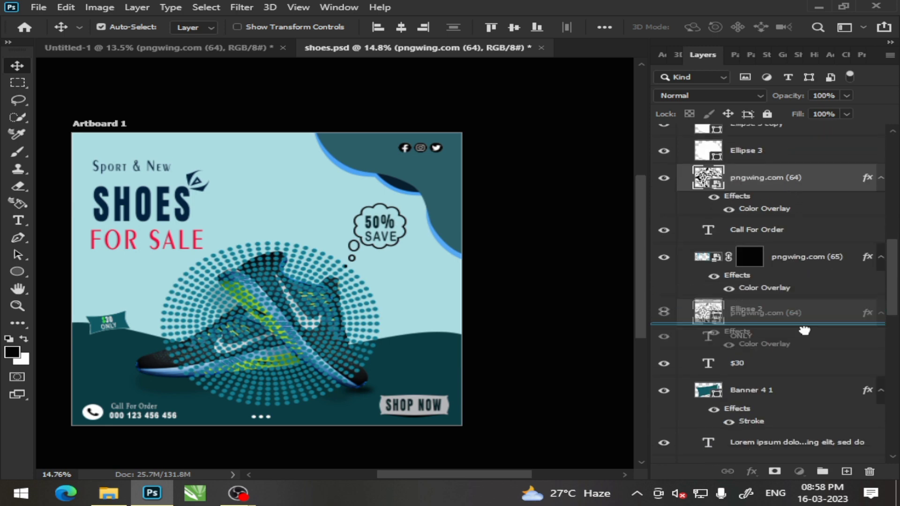
pyautogui.scroll(-2, 814, 355)
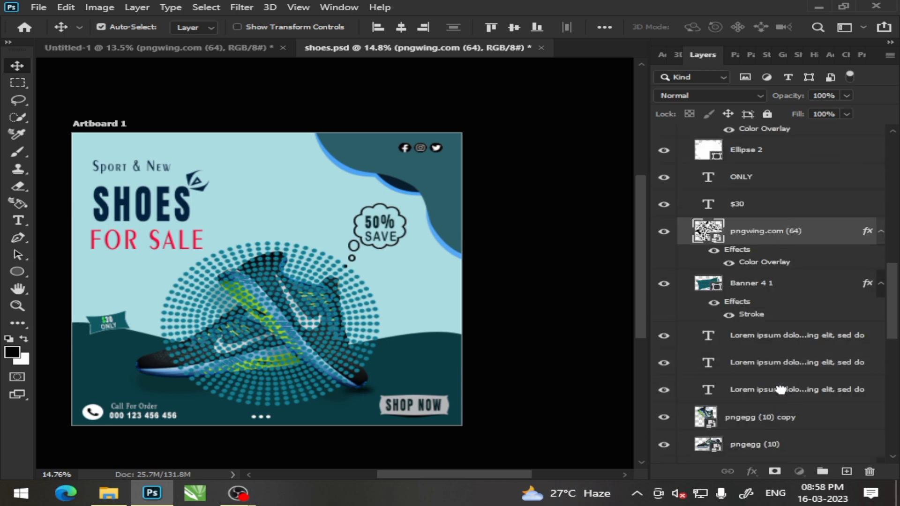
pyautogui.moveTo(783, 240); pyautogui.dragTo(788, 398)
pyautogui.moveTo(786, 311); pyautogui.dragTo(784, 331)
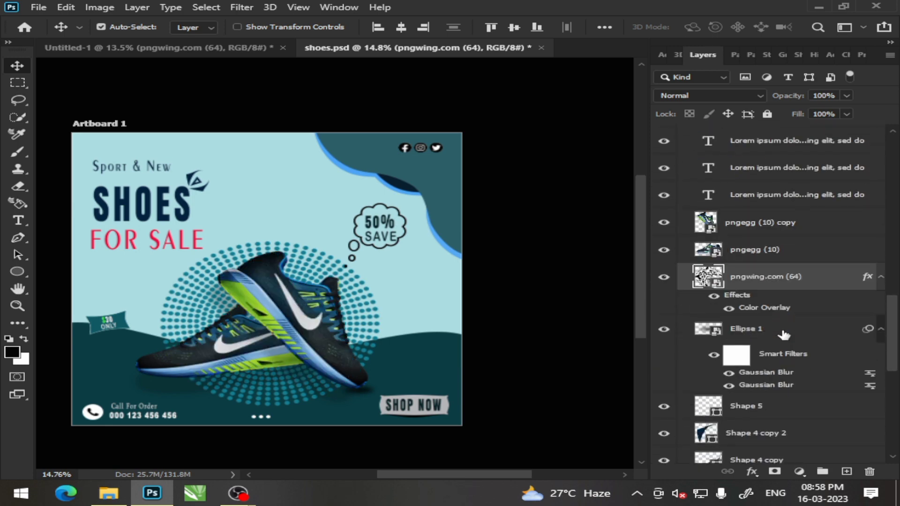
pyautogui.scroll(-3, 784, 281)
pyautogui.moveTo(778, 178); pyautogui.dragTo(804, 319)
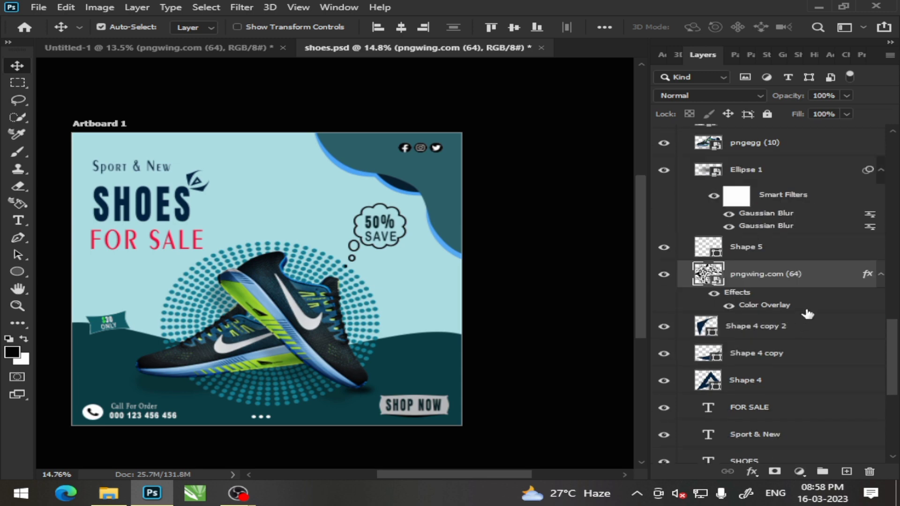
pyautogui.scroll(-3, 782, 172)
pyautogui.moveTo(780, 169); pyautogui.dragTo(779, 361)
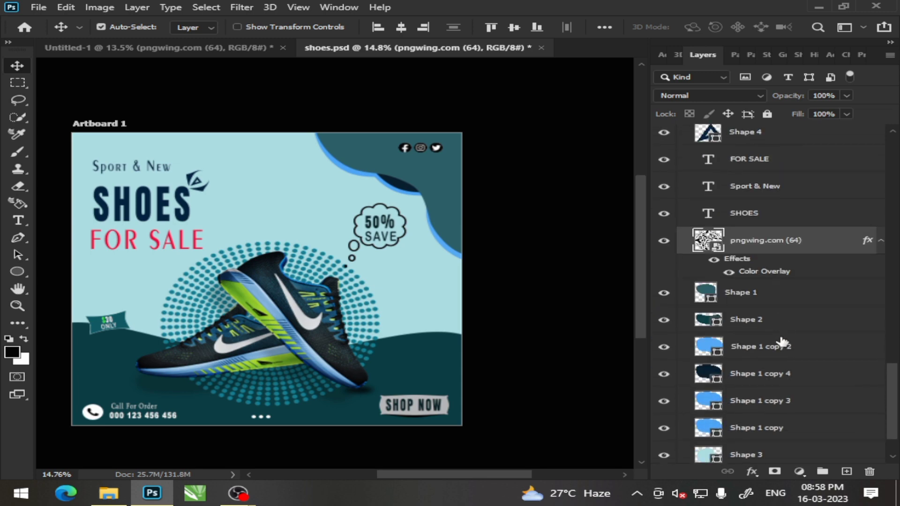
pyautogui.scroll(-1, 769, 235)
# Step: Move the halo below Shape 1 copy 2, copy 4, copy 3 and Shape 1 copy, just above Shape 3
pyautogui.moveTo(767, 227); pyautogui.dragTo(770, 345)
pyautogui.scroll(-1, 774, 325)
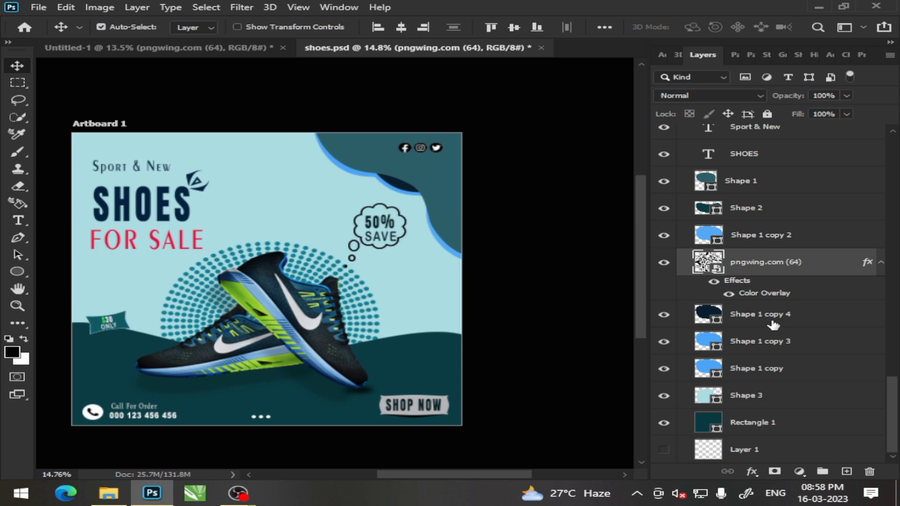
pyautogui.moveTo(778, 271); pyautogui.dragTo(781, 338)
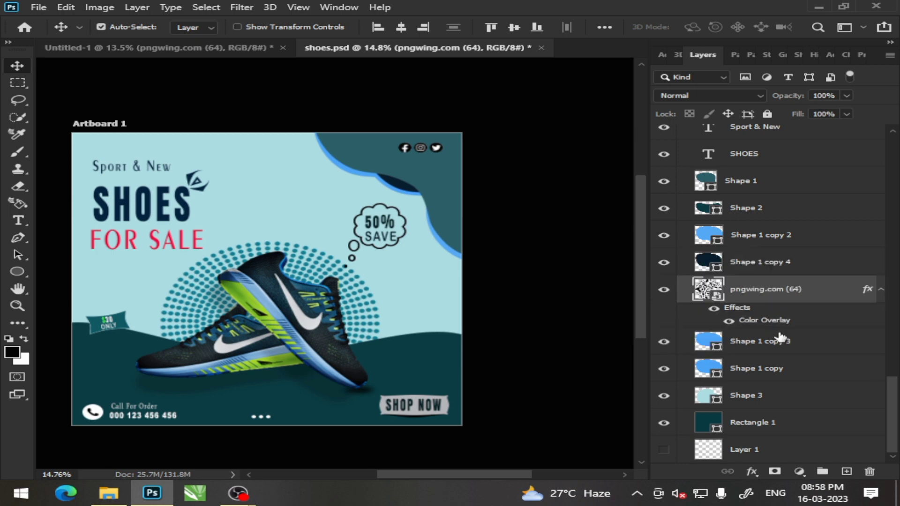
pyautogui.moveTo(768, 291); pyautogui.dragTo(761, 359)
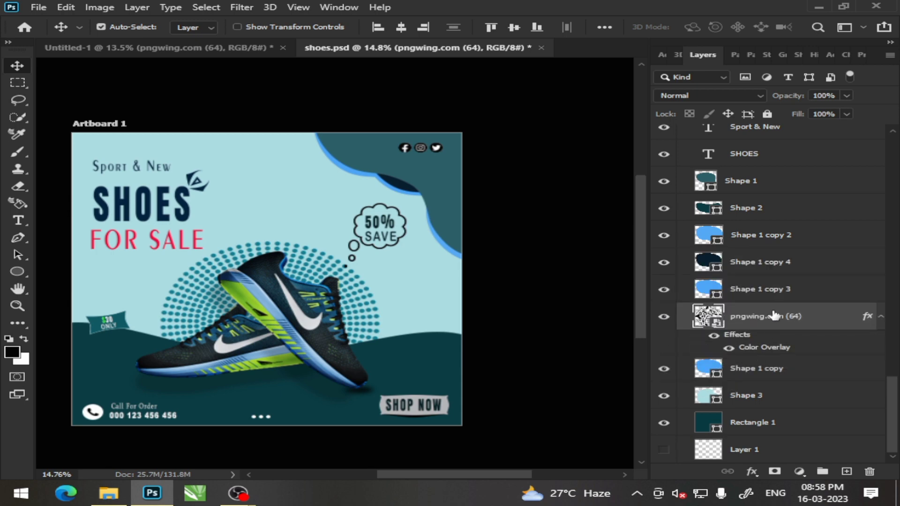
pyautogui.moveTo(774, 316); pyautogui.dragTo(767, 415)
pyautogui.moveTo(764, 351); pyautogui.dragTo(765, 334)
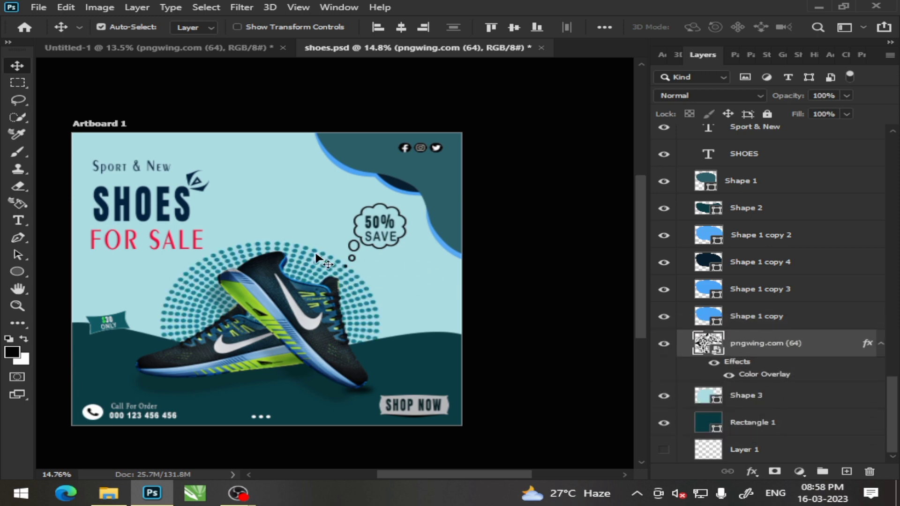
# Step: Shift the Sport & New subheading and the SHOES headline up and left
pyautogui.click(149, 206)
pyautogui.moveTo(127, 170)
pyautogui.mouseDown()
pyautogui.moveTo(122, 161)
pyautogui.moveTo(134, 178)
pyautogui.mouseUp()
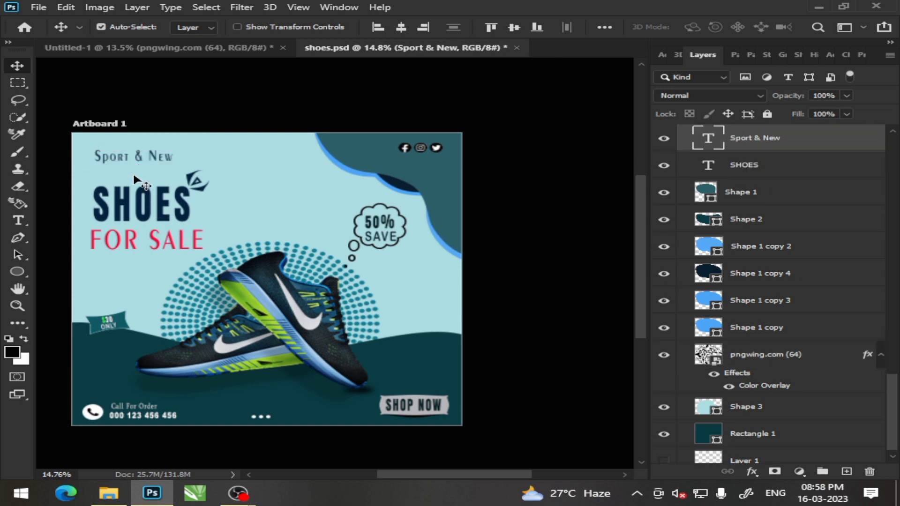
pyautogui.moveTo(129, 211); pyautogui.dragTo(121, 194)
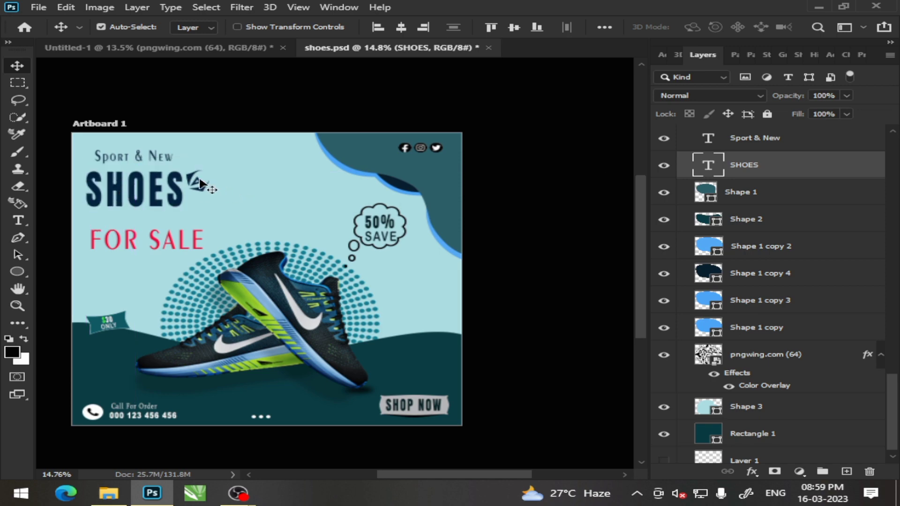
# Step: Regroup the dark logo pieces beside SHOES, raising the top piece and the triangle
pyautogui.moveTo(201, 182); pyautogui.dragTo(211, 126)
pyautogui.scroll(3, 185, 176)
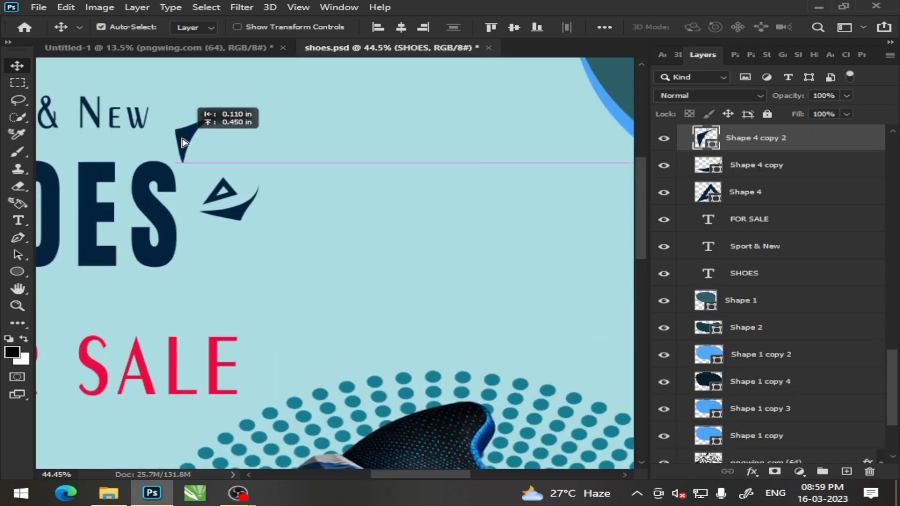
pyautogui.moveTo(220, 190)
pyautogui.mouseDown()
pyautogui.moveTo(219, 168)
pyautogui.moveTo(201, 143)
pyautogui.mouseUp()
pyautogui.moveTo(237, 216)
pyautogui.mouseDown()
pyautogui.moveTo(216, 173)
pyautogui.moveTo(220, 159)
pyautogui.mouseUp()
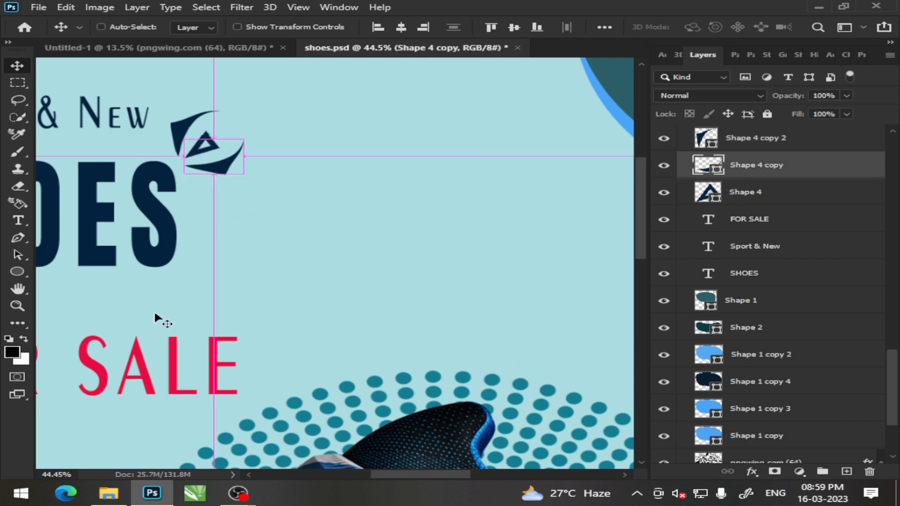
# Step: Shift FOR SALE up and left, and nudge Sport & New into final position
pyautogui.scroll(-5, 177, 305)
pyautogui.scroll(-2, 141, 341)
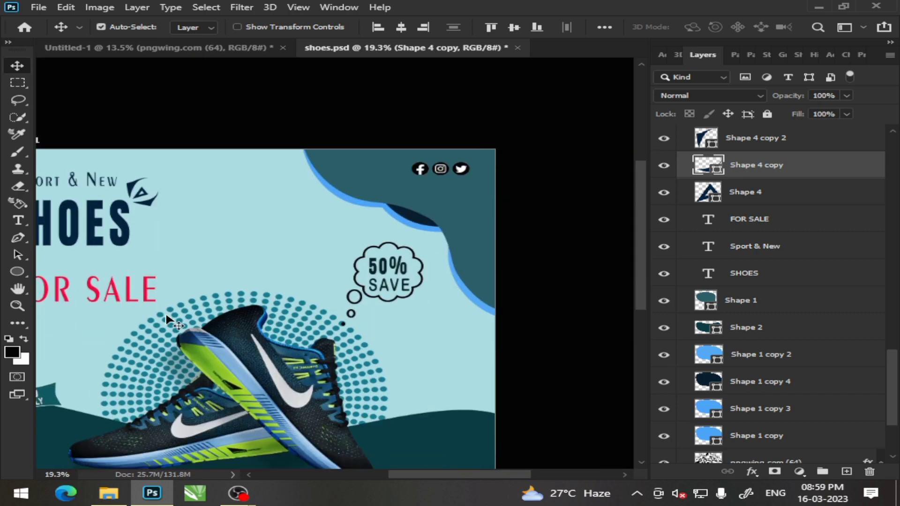
pyautogui.scroll(-2, 117, 300)
pyautogui.hscroll(-3, 114, 298)
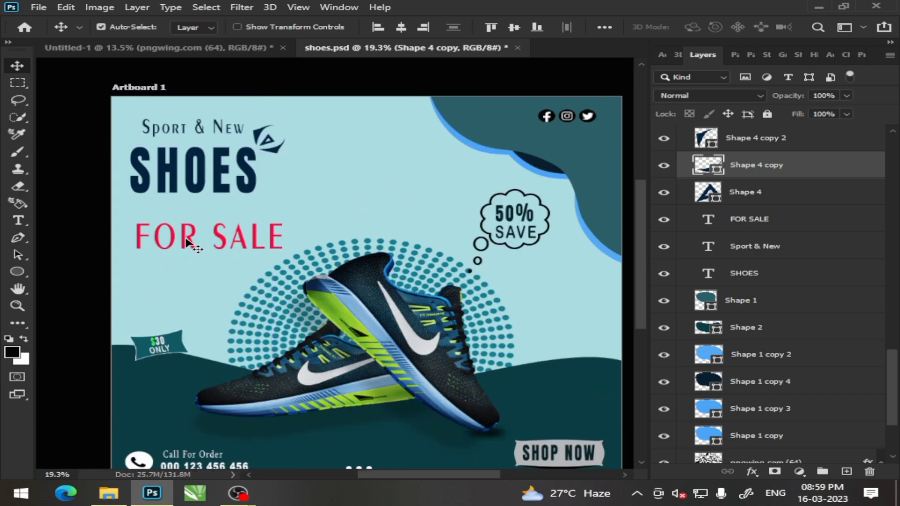
pyautogui.moveTo(195, 241)
pyautogui.mouseDown()
pyautogui.moveTo(177, 226)
pyautogui.moveTo(187, 213)
pyautogui.mouseUp()
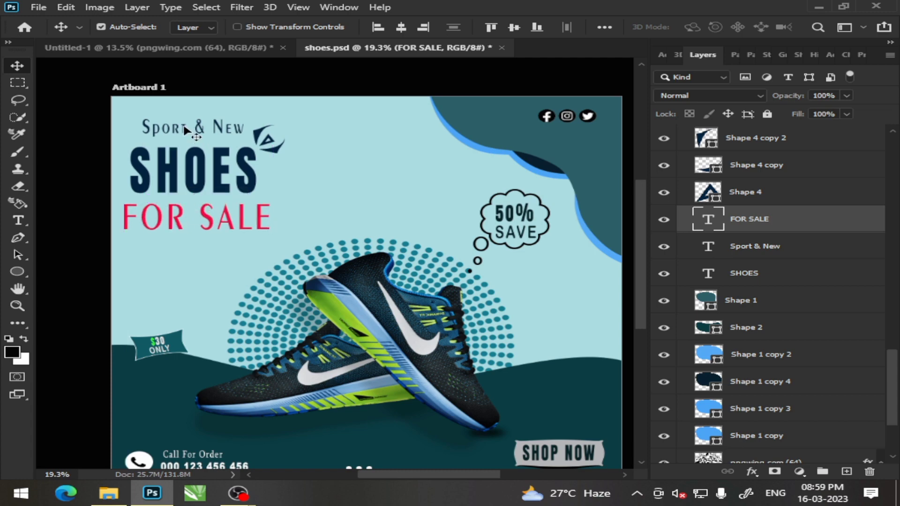
pyautogui.moveTo(186, 130); pyautogui.dragTo(183, 133)
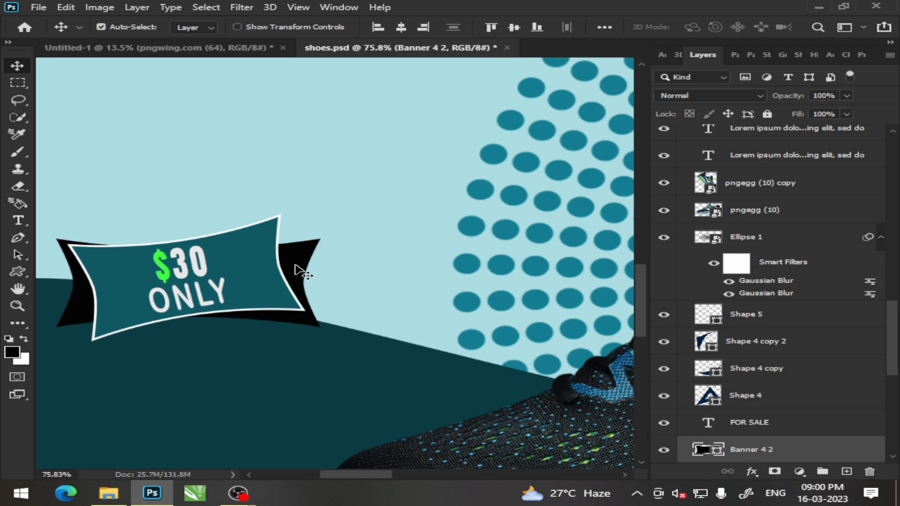
# Step: Rotate the $30 tag backing about -14° and skew it into a slant
pyautogui.hotkey('ctrl', 't')
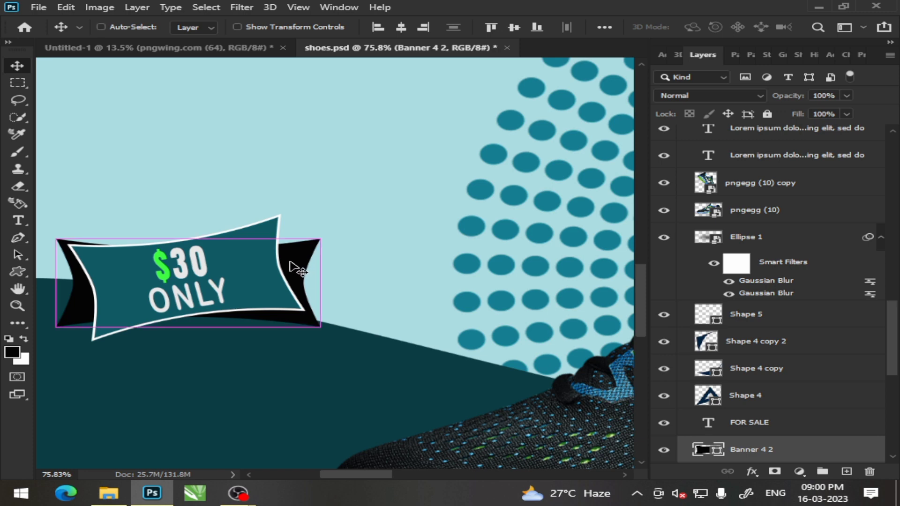
pyautogui.moveTo(333, 235); pyautogui.dragTo(317, 202)
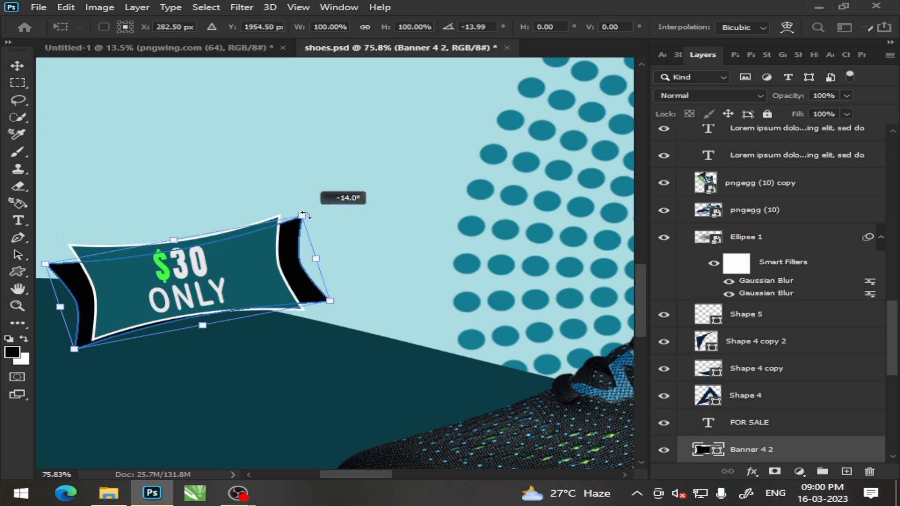
pyautogui.moveTo(291, 255)
pyautogui.mouseDown()
pyautogui.moveTo(292, 271)
pyautogui.moveTo(299, 269)
pyautogui.mouseUp()
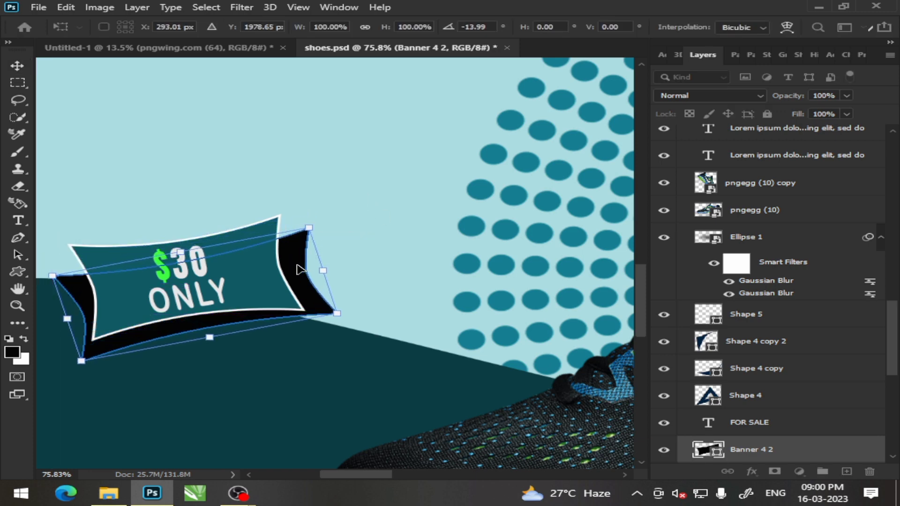
# Step: Warp the tag by pulling its top-left corner upward, then commit the transform
pyautogui.rightClick(84, 295)
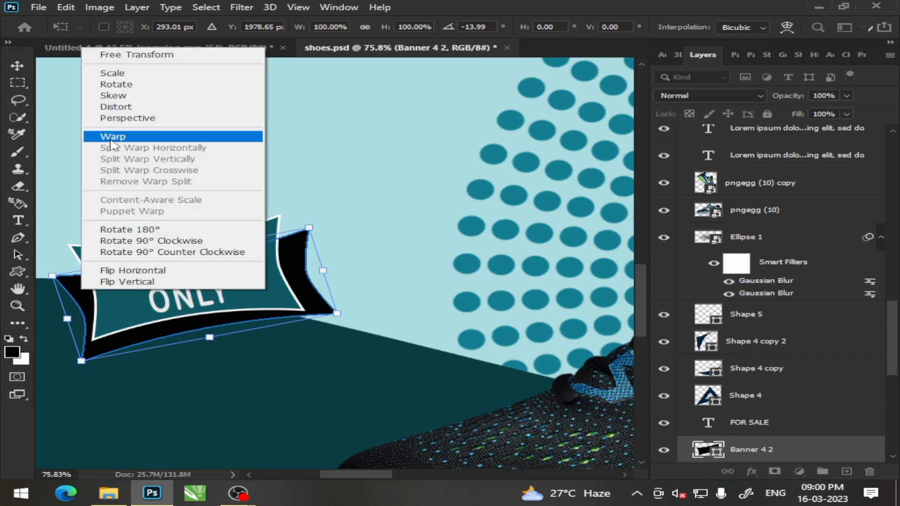
pyautogui.click(117, 136)
pyautogui.moveTo(55, 274); pyautogui.dragTo(62, 242)
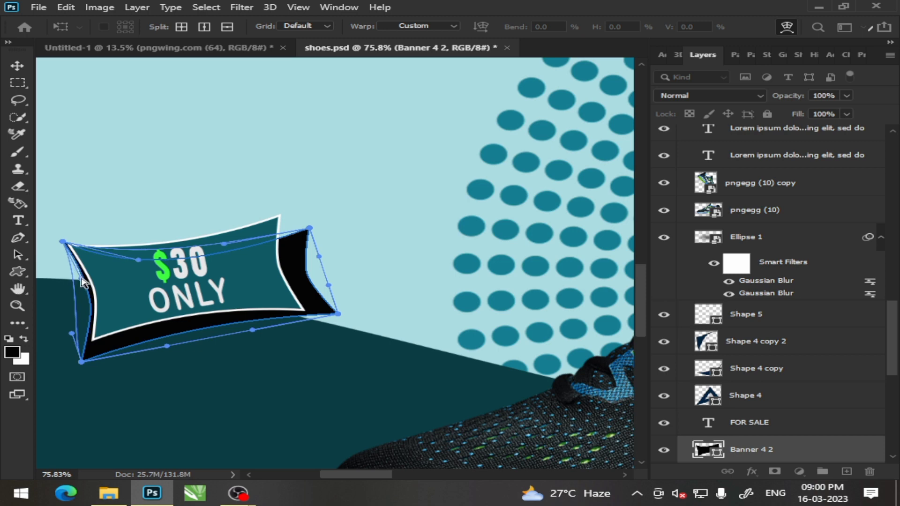
pyautogui.scroll(1, 401, 322)
pyautogui.scroll(-2, 407, 320)
pyautogui.scroll(-1, 406, 320)
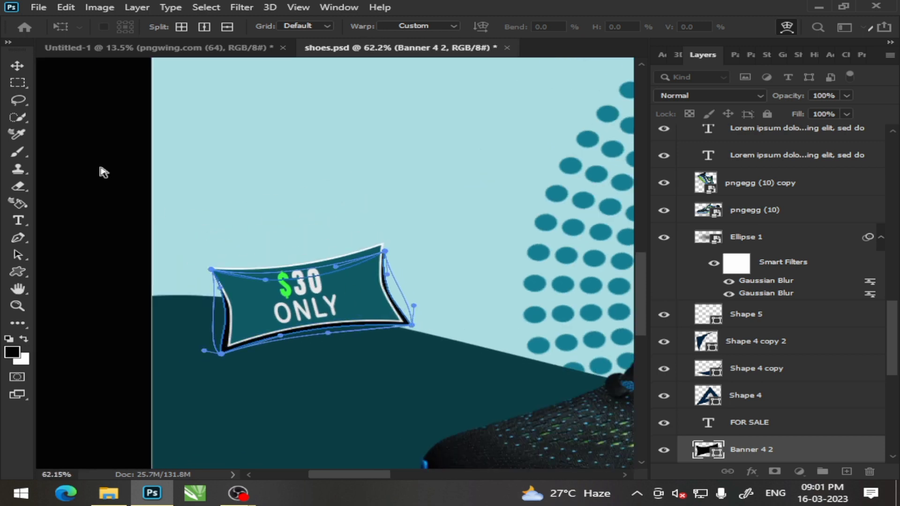
pyautogui.click(24, 65)
# Step: Convert the $30 tag shadow layer for Smart Filters
pyautogui.scroll(-10, 436, 294)
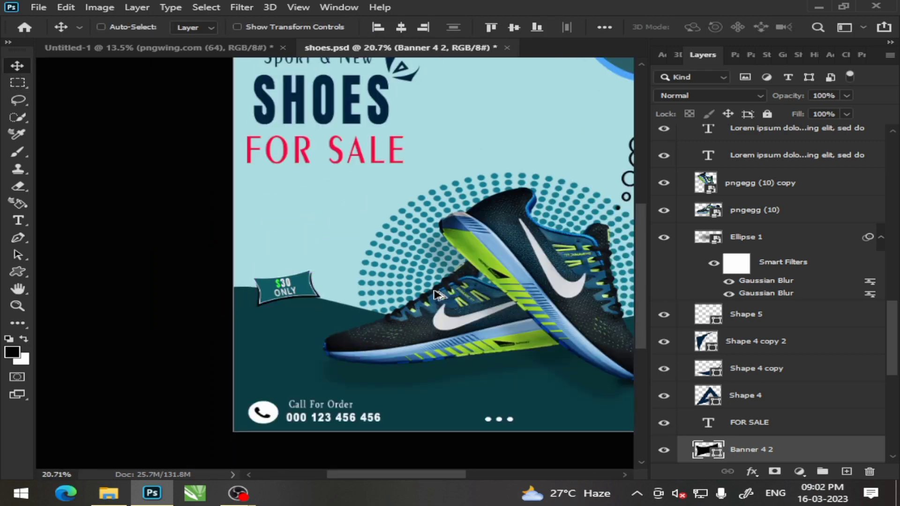
pyautogui.scroll(5, 402, 286)
pyautogui.scroll(-3, 314, 210)
pyautogui.click(241, 7)
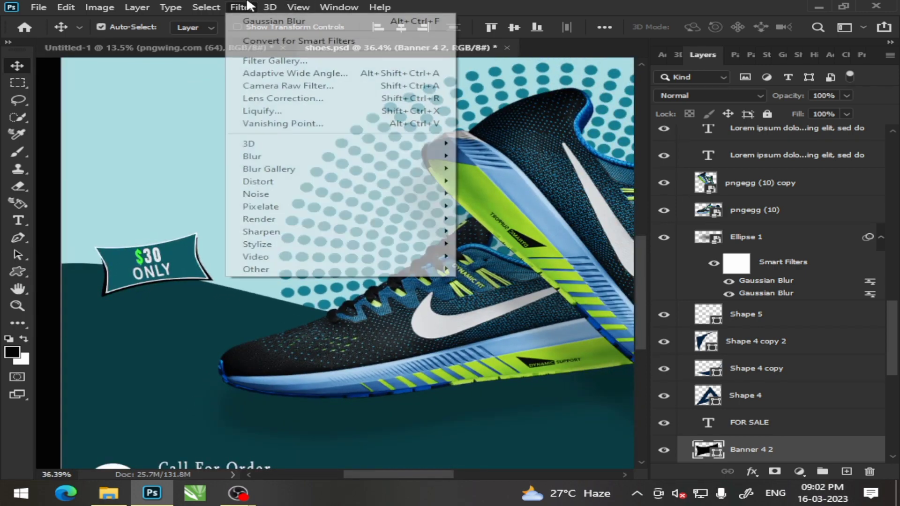
pyautogui.click(283, 41)
pyautogui.click(413, 196)
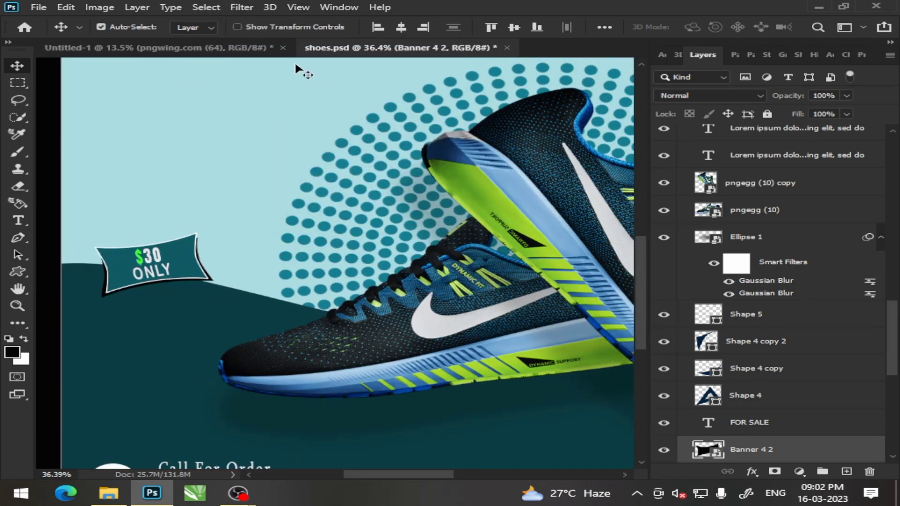
# Step: Apply a Gaussian Blur of about 7.6 pixels to the tag shadow
pyautogui.click(206, 7)
pyautogui.click(241, 7)
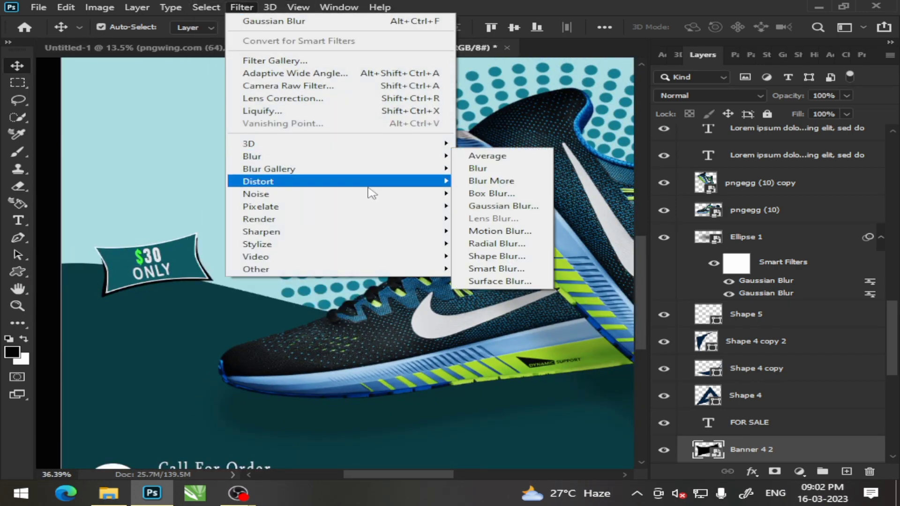
pyautogui.click(503, 206)
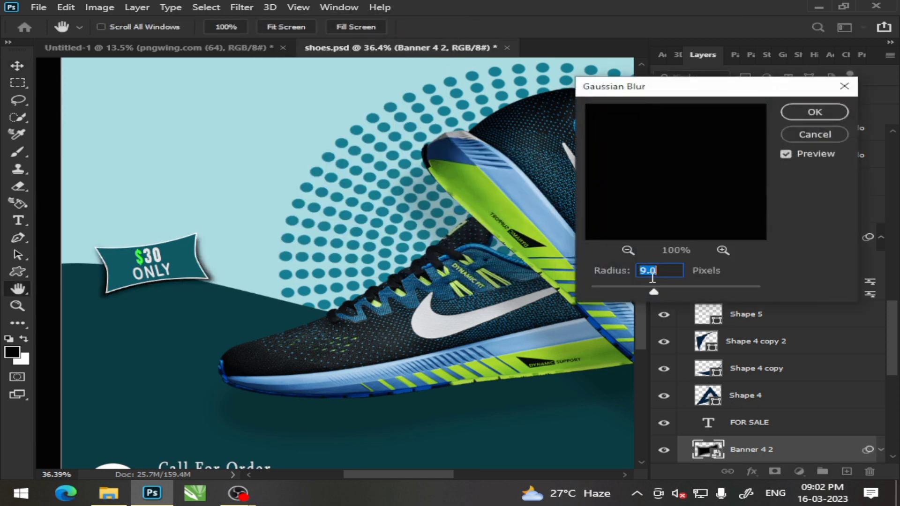
pyautogui.click(667, 288)
pyautogui.moveTo(649, 287); pyautogui.dragTo(648, 288)
pyautogui.click(815, 112)
# Step: With the Move tool and the poster fit to view, shift the small thought-bubble dot right
pyautogui.press('v')
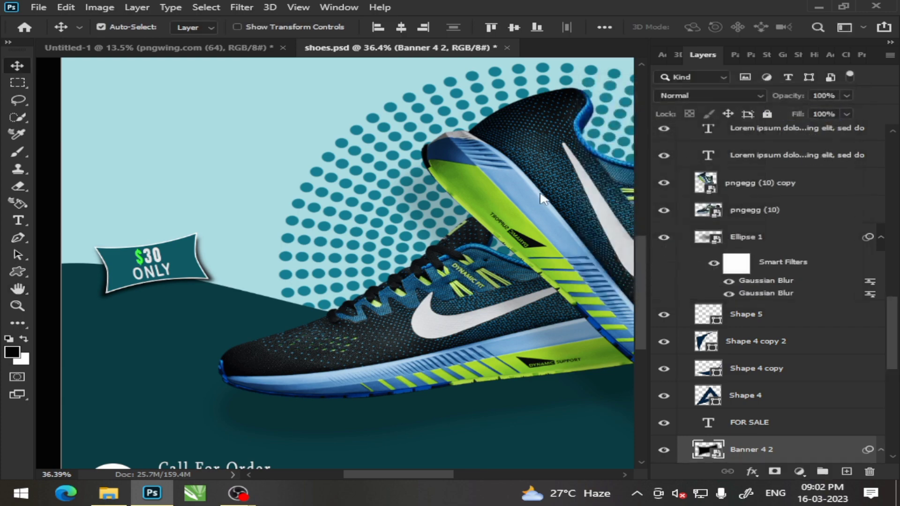
pyautogui.hotkey('ctrl', '0')
pyautogui.scroll(-1, 293, 239)
pyautogui.scroll(-1, 293, 239)
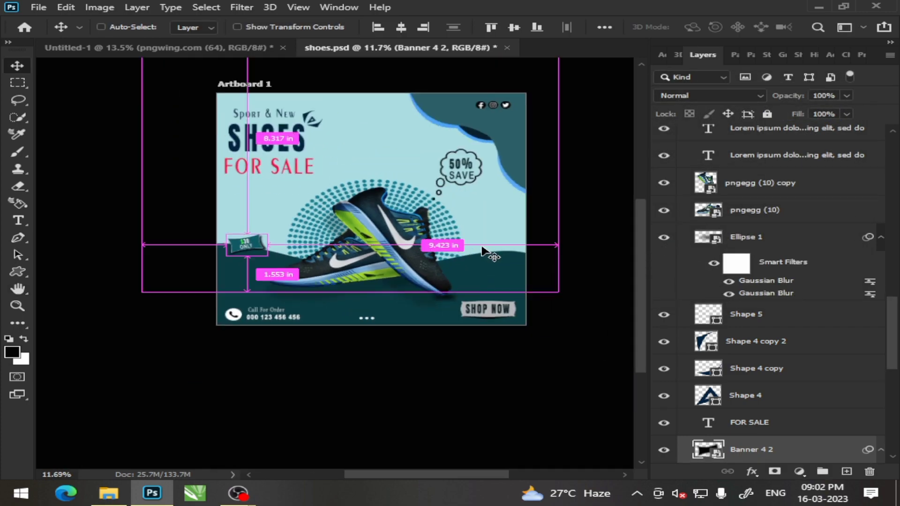
pyautogui.scroll(3, 781, 172)
pyautogui.scroll(2, 581, 196)
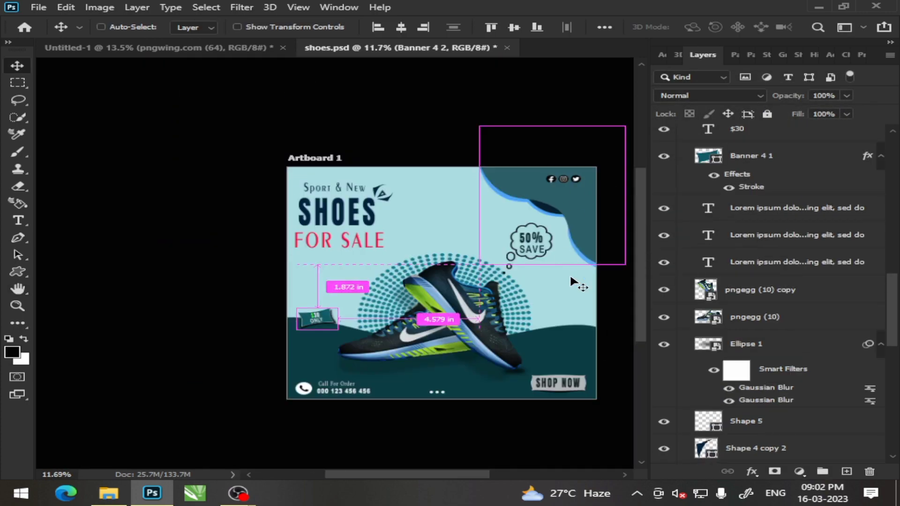
pyautogui.scroll(2, 571, 281)
pyautogui.scroll(-1, 543, 288)
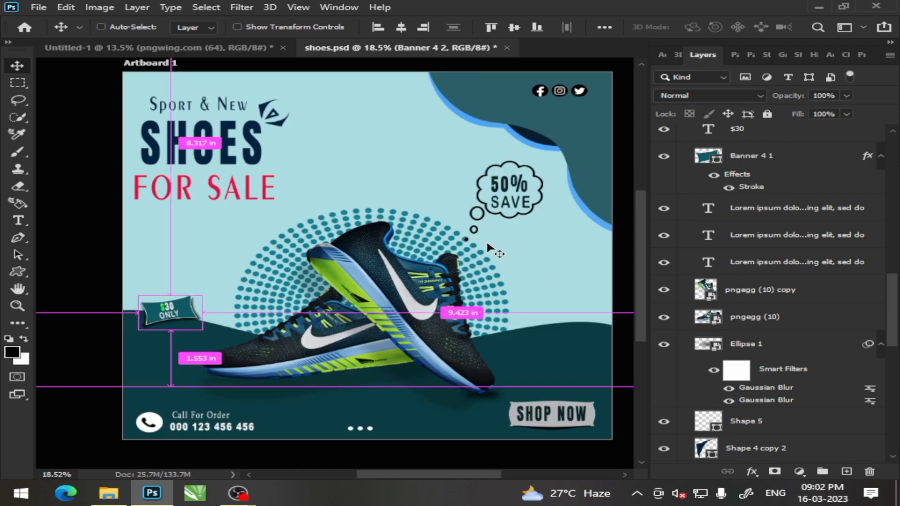
pyautogui.scroll(3, 492, 251)
pyautogui.moveTo(398, 226); pyautogui.dragTo(413, 222)
# Step: Select the pngwing.com (66) layer in the Layers panel
pyautogui.scroll(-3, 469, 277)
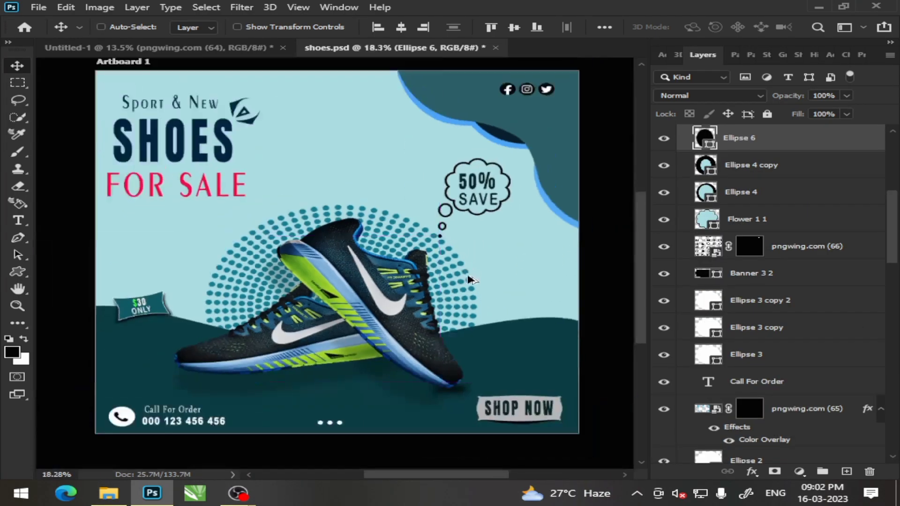
pyautogui.scroll(-1, 524, 304)
pyautogui.scroll(2, 741, 197)
pyautogui.scroll(-1, 738, 220)
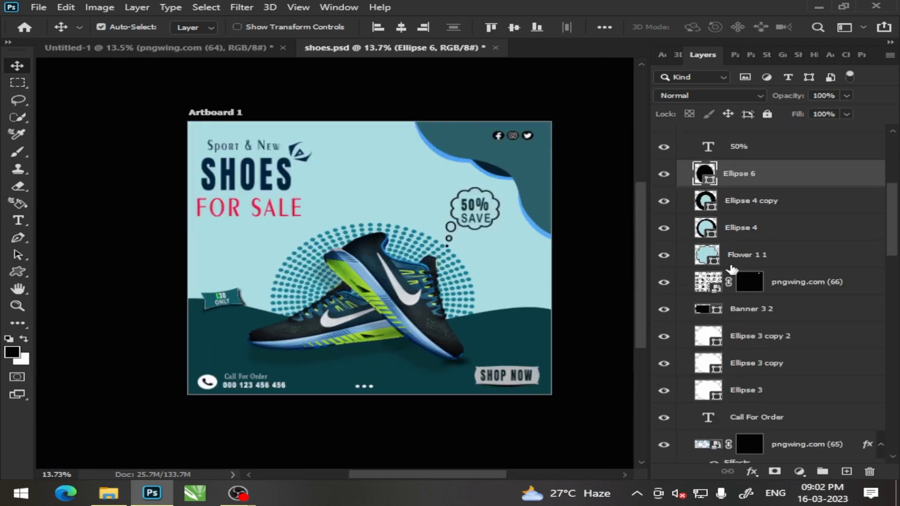
pyautogui.click(707, 281)
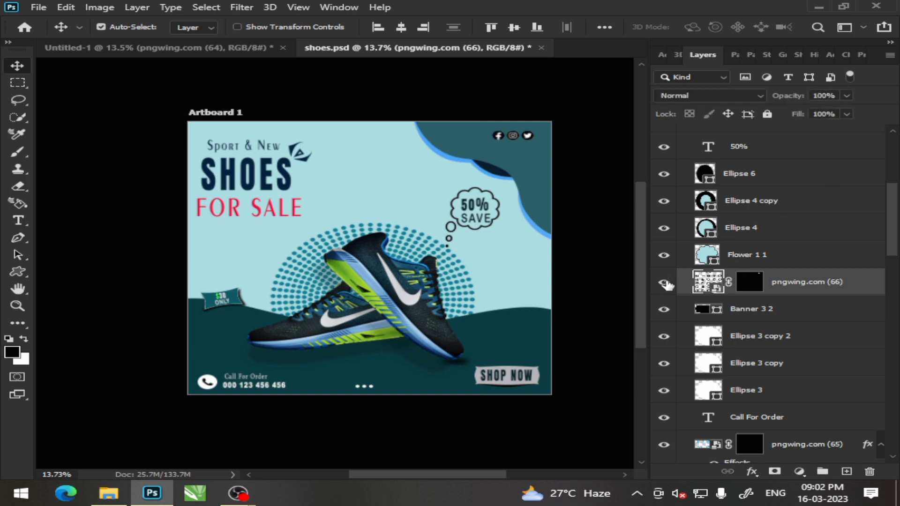
# Step: Select the pngwing.com (64) halo layer and drop its opacity to 27%
pyautogui.scroll(1, 808, 169)
pyautogui.scroll(5, 740, 212)
pyautogui.scroll(-4, 741, 199)
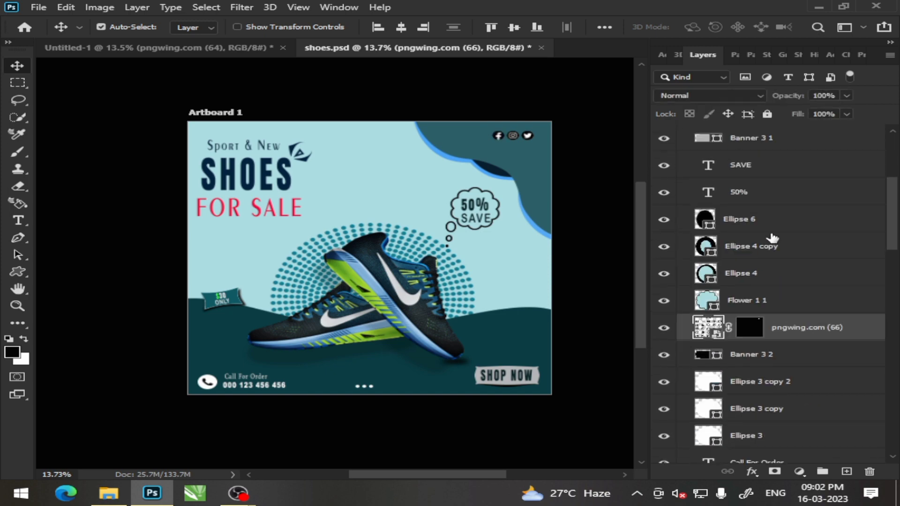
pyautogui.scroll(-3, 750, 220)
pyautogui.scroll(1, 764, 247)
pyautogui.scroll(3, 780, 236)
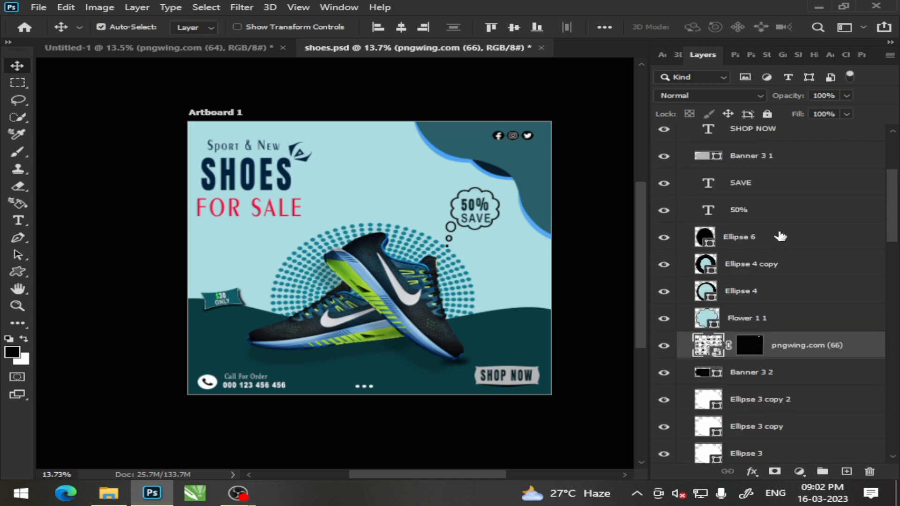
pyautogui.moveTo(896, 227); pyautogui.dragTo(894, 487)
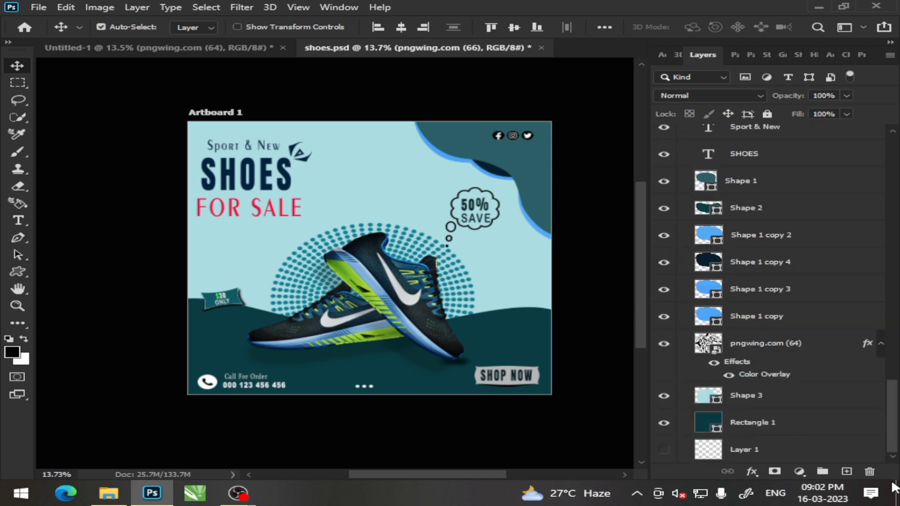
pyautogui.click(728, 351)
pyautogui.click(847, 96)
pyautogui.moveTo(823, 109); pyautogui.dragTo(818, 114)
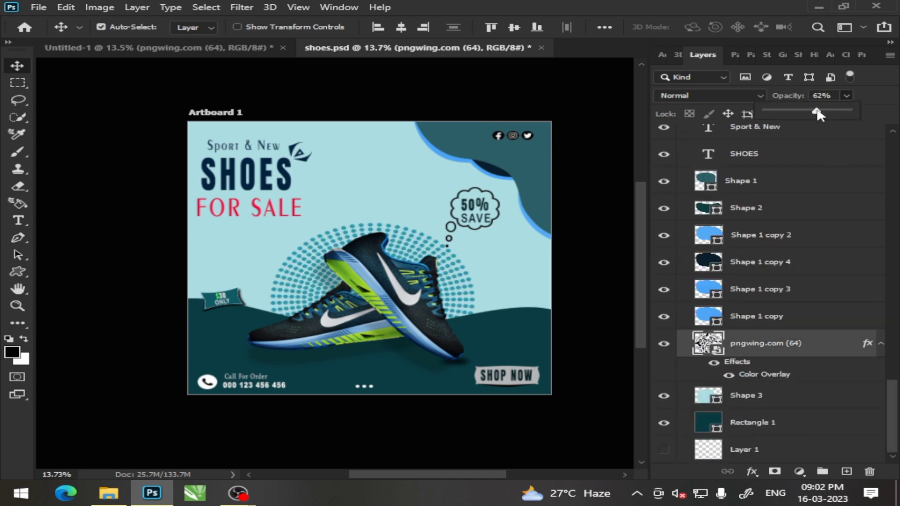
pyautogui.click(789, 112)
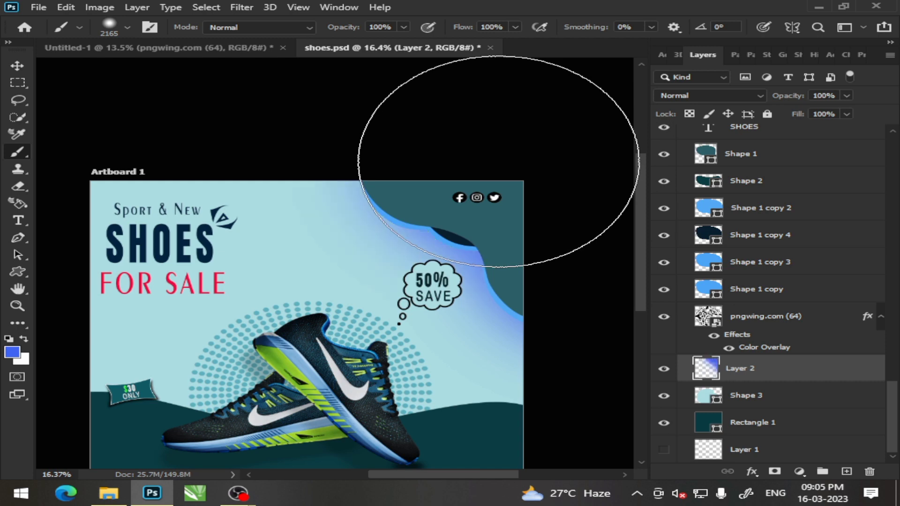
# Step: Undo the earlier blue brush strokes on Layer 2
pyautogui.scroll(-3, 642, 254)
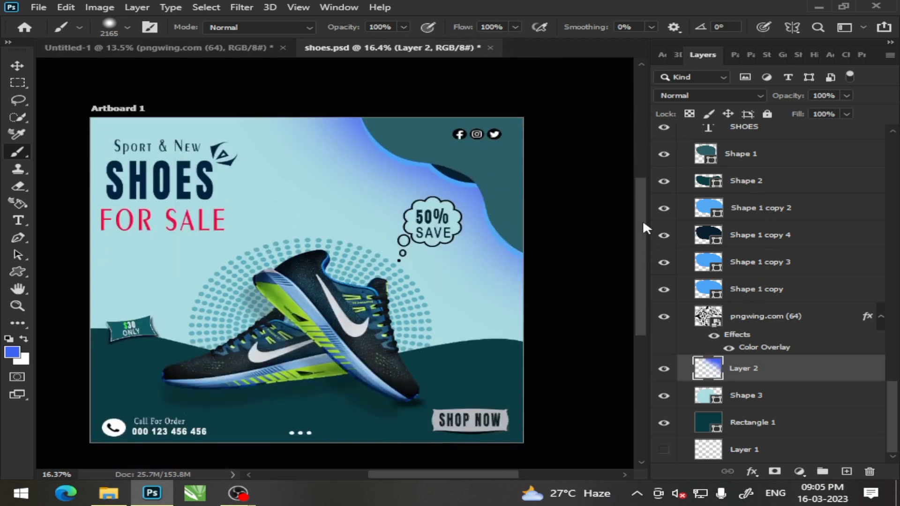
pyautogui.scroll(-2, 647, 227)
pyautogui.scroll(2, 640, 206)
pyautogui.hotkey('ctrl', 'z')
pyautogui.hotkey('ctrl', 'z')
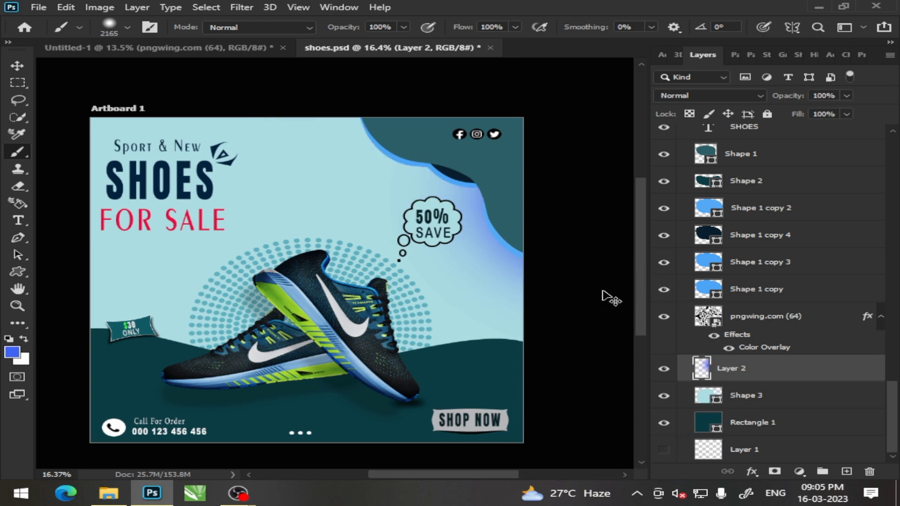
pyautogui.hotkey('ctrl', 'z')
# Step: Paint a large vivid blue #001eff dab top-right, then enter ffffff as the next colour
pyautogui.click(17, 353)
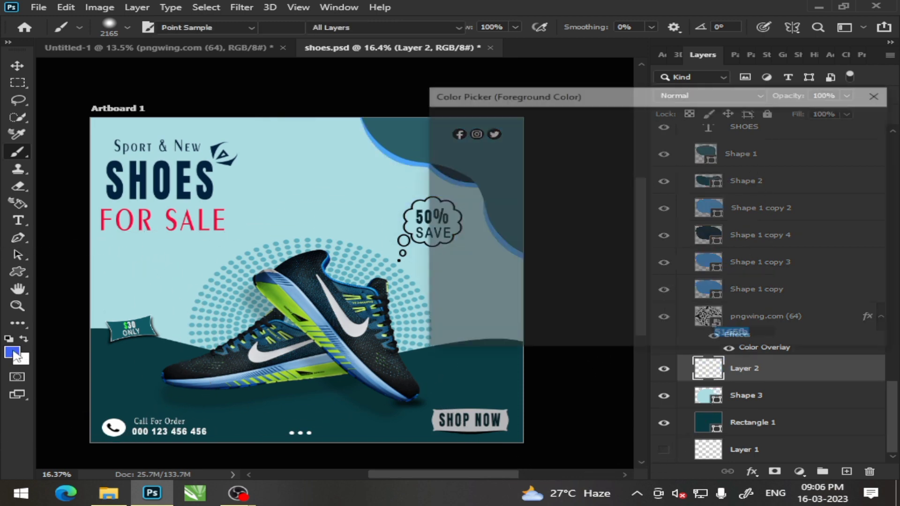
pyautogui.moveTo(647, 151); pyautogui.dragTo(656, 126)
pyautogui.click(819, 118)
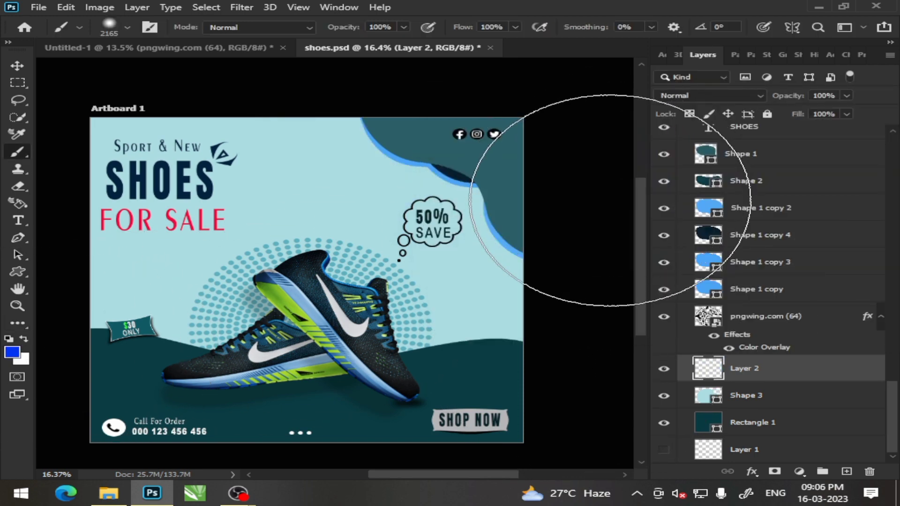
pyautogui.click(561, 151)
pyautogui.scroll(3, 516, 150)
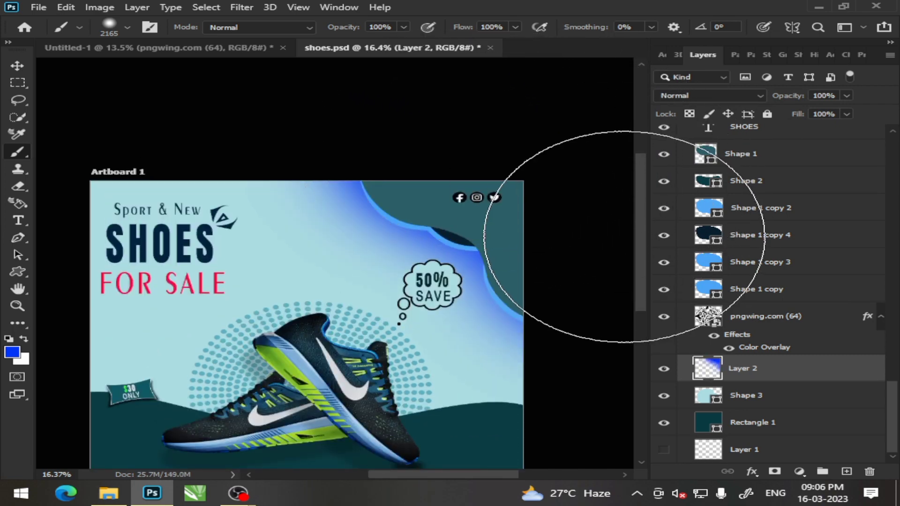
pyautogui.scroll(-3, 582, 221)
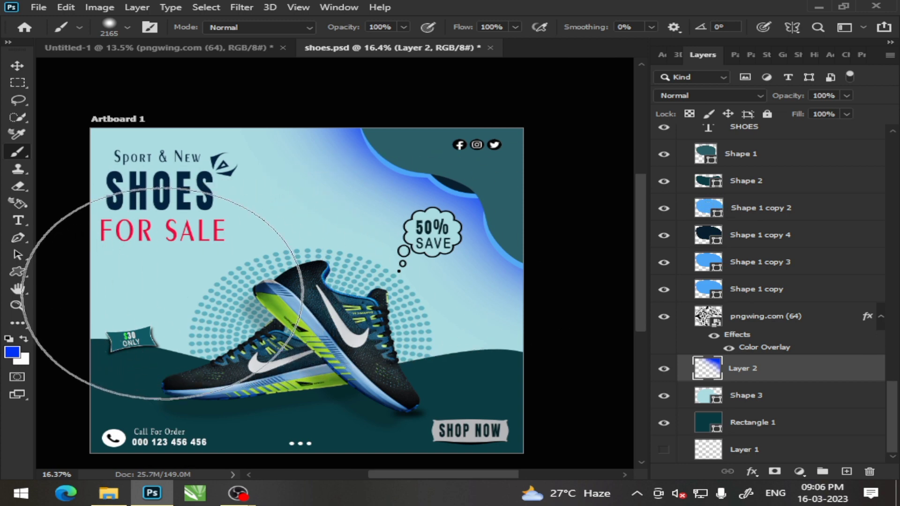
pyautogui.click(13, 353)
pyautogui.write('ffffff')
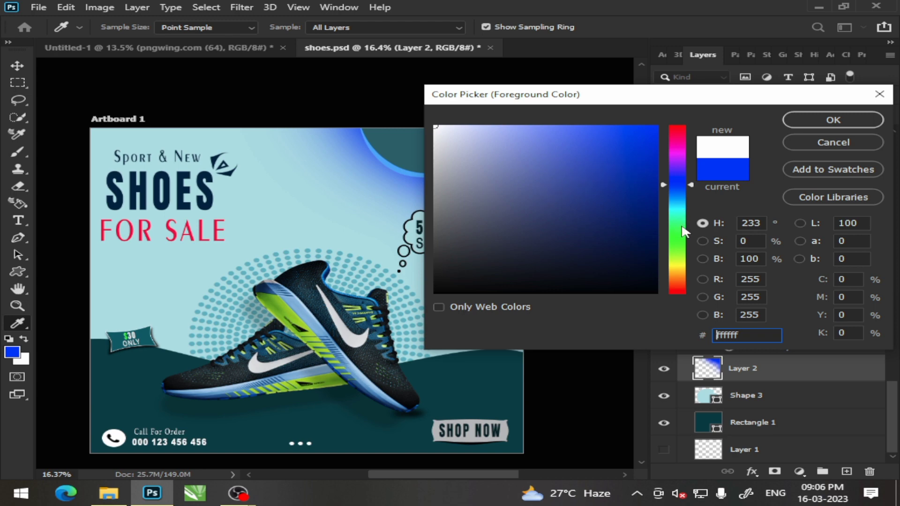
# Step: Set the foreground colour to light pink #ffc3d8
pyautogui.click(682, 209)
pyautogui.click(676, 144)
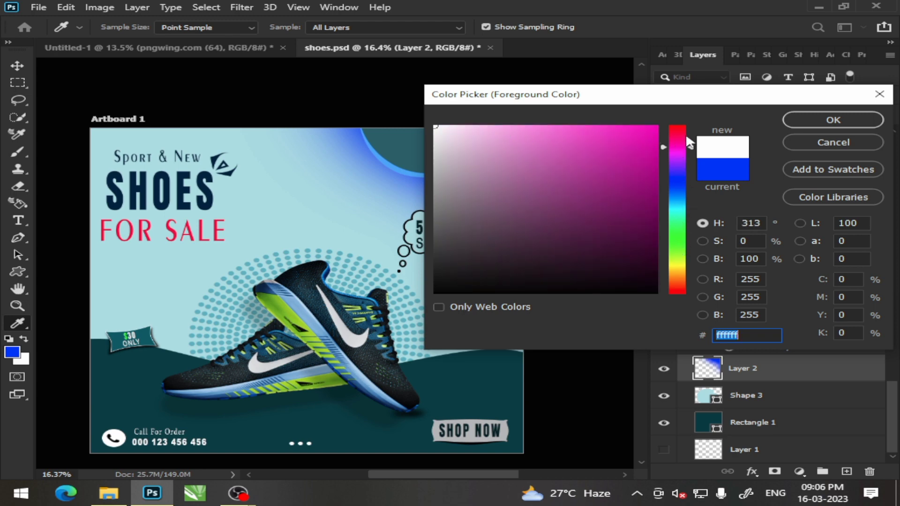
pyautogui.click(677, 135)
pyautogui.write('ffc3d8')
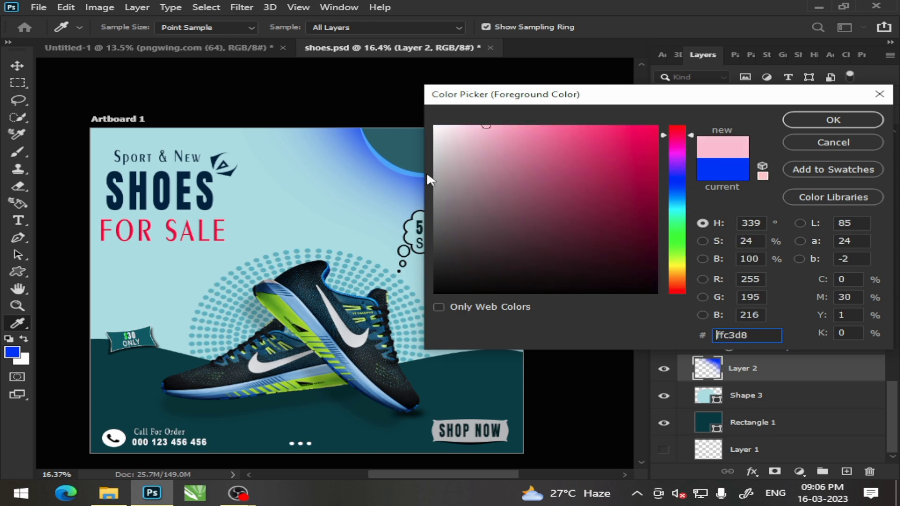
pyautogui.click(788, 123)
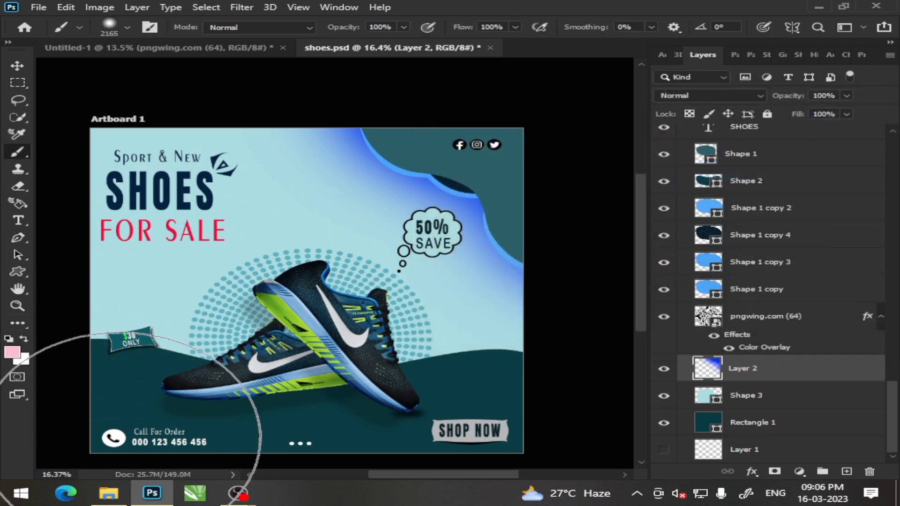
# Step: Brush soft pink glow near the $30 tag and into the poster's top-left corner
pyautogui.moveTo(110, 469); pyautogui.dragTo(70, 464)
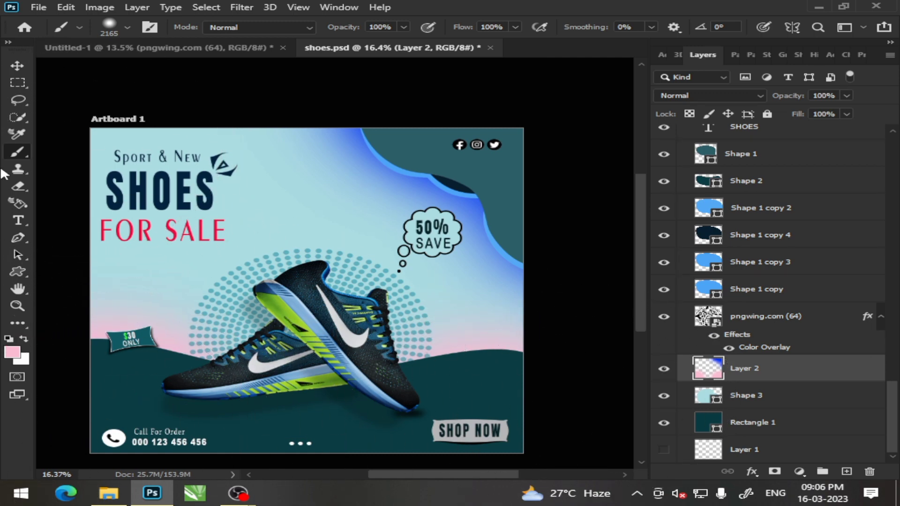
pyautogui.hscroll(-3, 80, 196)
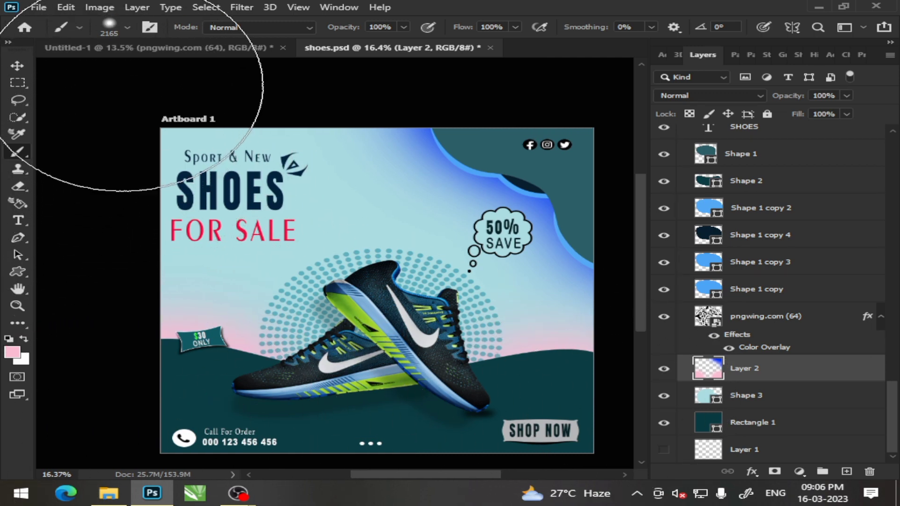
pyautogui.click(123, 83)
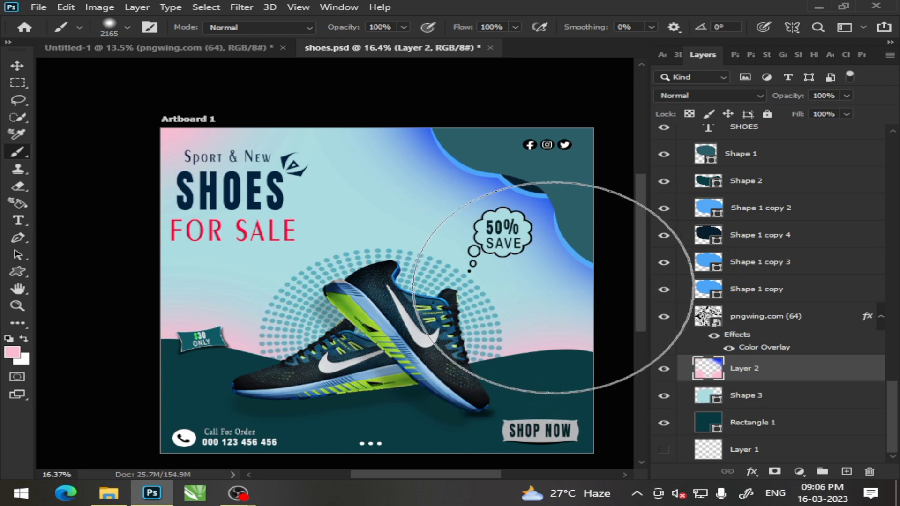
pyautogui.scroll(-2, 487, 333)
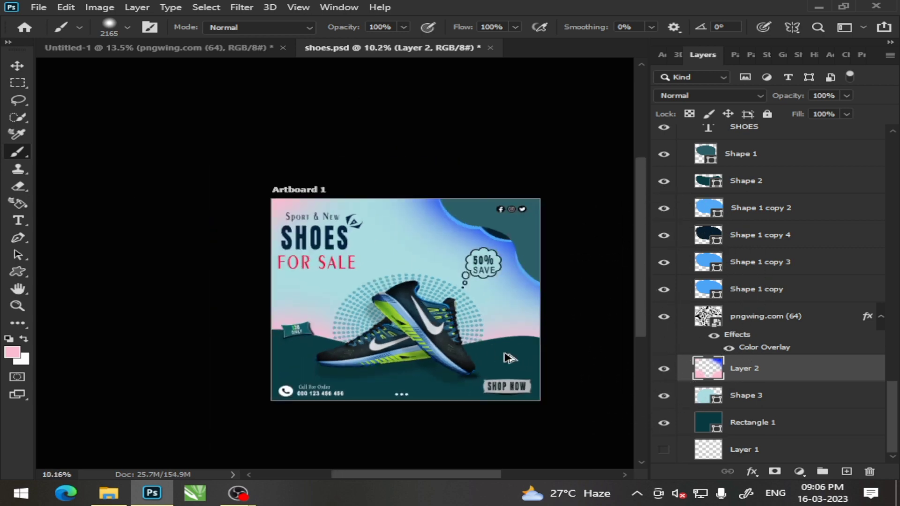
pyautogui.scroll(2, 504, 349)
pyautogui.scroll(2, 501, 347)
pyautogui.scroll(-2, 499, 347)
pyautogui.scroll(2, 366, 372)
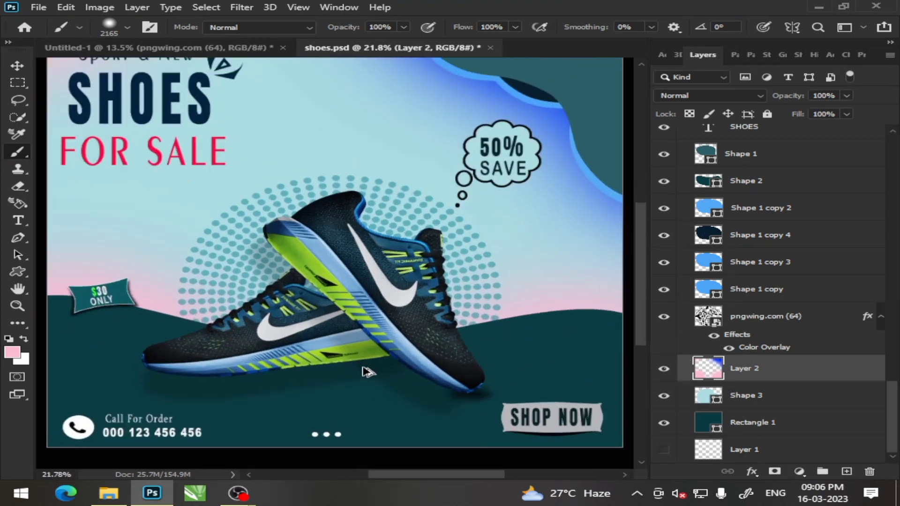
pyautogui.scroll(-2, 365, 372)
pyautogui.scroll(2, 366, 372)
pyautogui.scroll(-1, 366, 372)
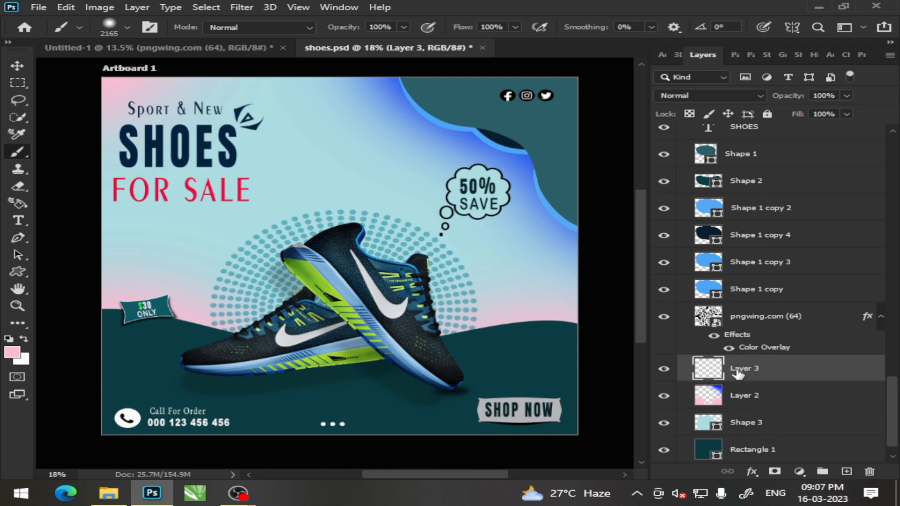
# Step: Move Layer 3 down, rasterize Rectangle 1, and raise Rectangle 1 above Layer 3 with Ctrl+]
pyautogui.moveTo(739, 372)
pyautogui.mouseDown()
pyautogui.moveTo(751, 427)
pyautogui.moveTo(768, 391)
pyautogui.mouseUp()
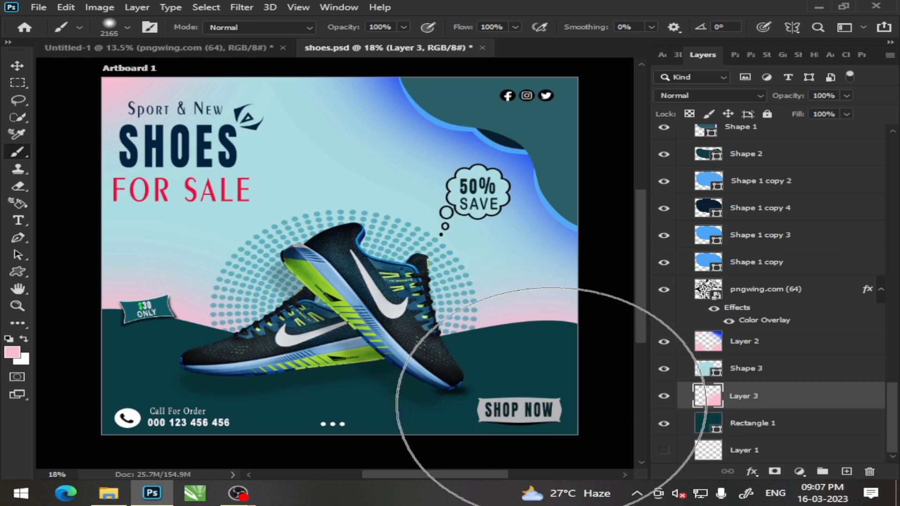
pyautogui.click(750, 423)
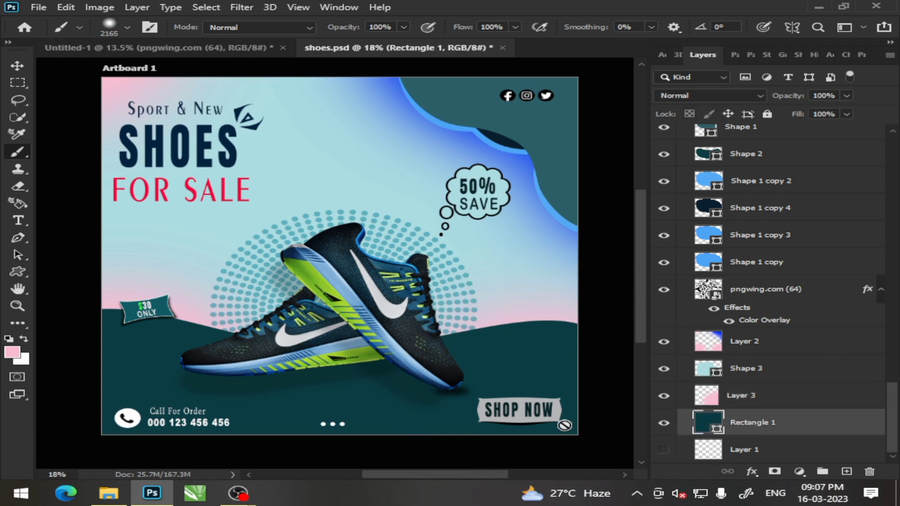
pyautogui.click(531, 412)
pyautogui.click(396, 191)
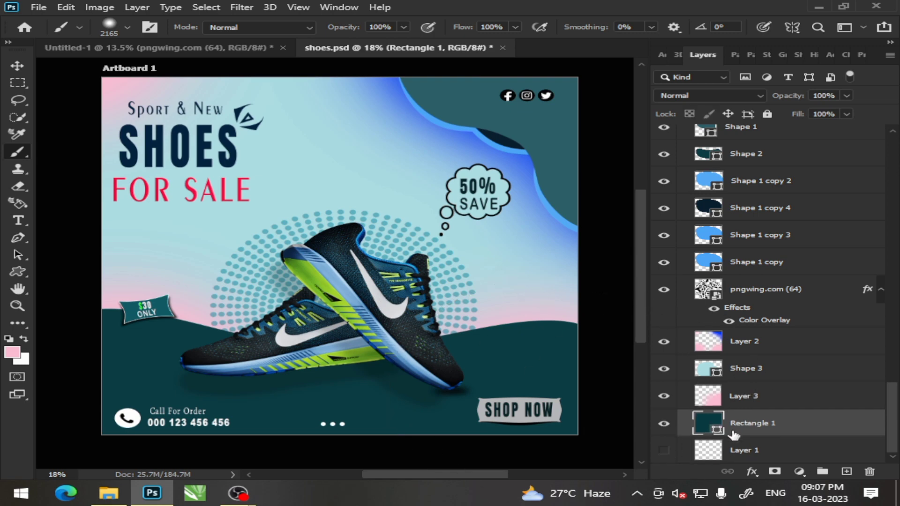
pyautogui.hotkey('ctrl', ']')
pyautogui.scroll(-3, 389, 367)
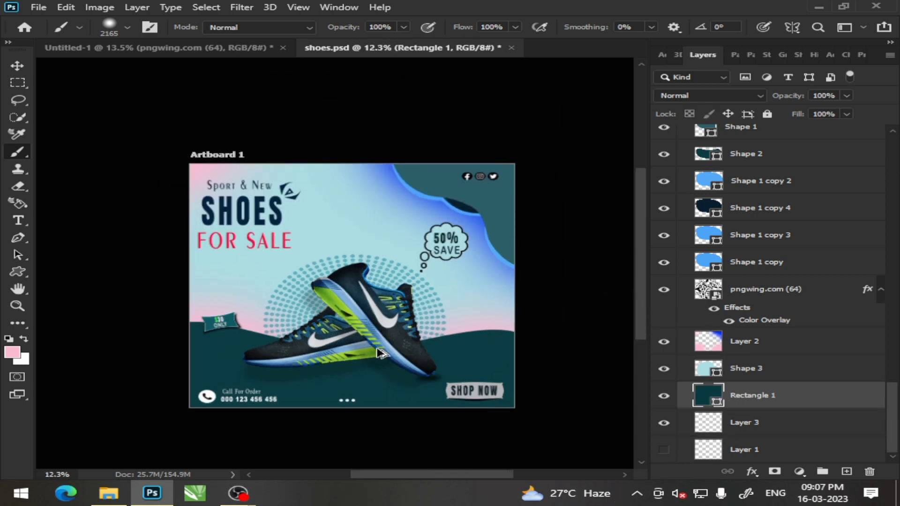
pyautogui.scroll(3, 386, 361)
pyautogui.scroll(2, 385, 356)
pyautogui.scroll(-3, 381, 347)
pyautogui.scroll(-1, 379, 348)
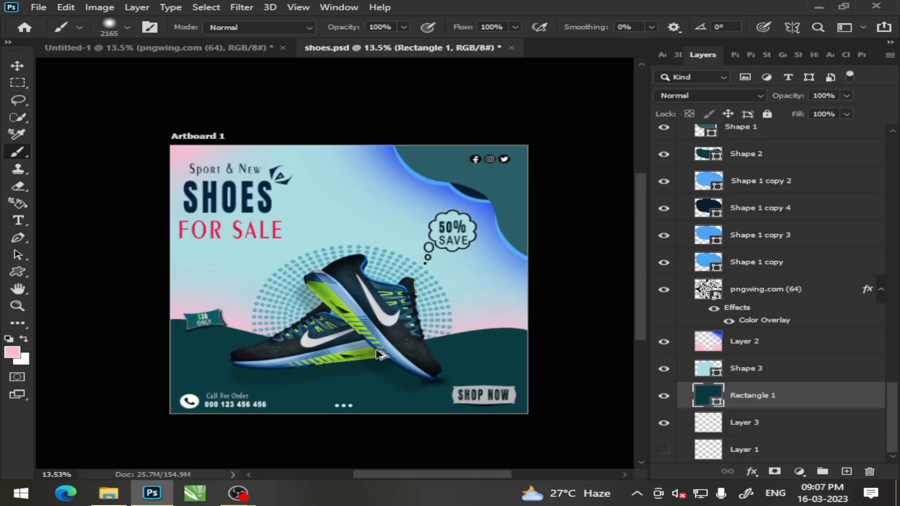
pyautogui.scroll(2, 377, 351)
pyautogui.scroll(1, 380, 354)
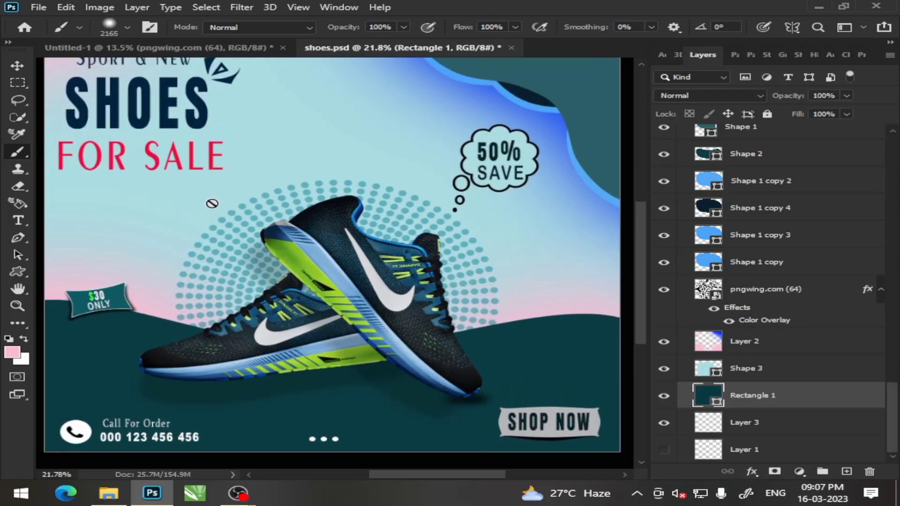
pyautogui.scroll(-1, 212, 203)
pyautogui.scroll(1, 212, 203)
pyautogui.scroll(1, 319, 239)
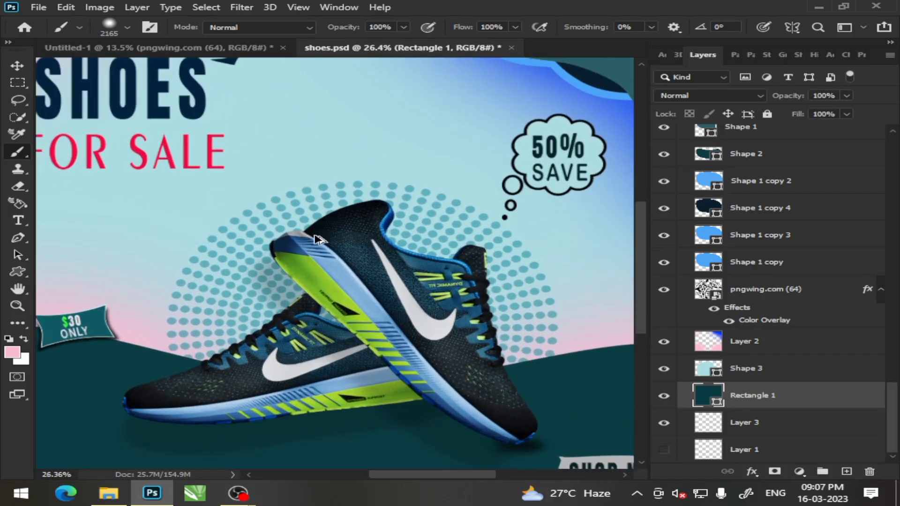
pyautogui.scroll(1, 319, 239)
pyautogui.scroll(-1, 234, 282)
pyautogui.scroll(5, 125, 336)
pyautogui.scroll(-3, 127, 331)
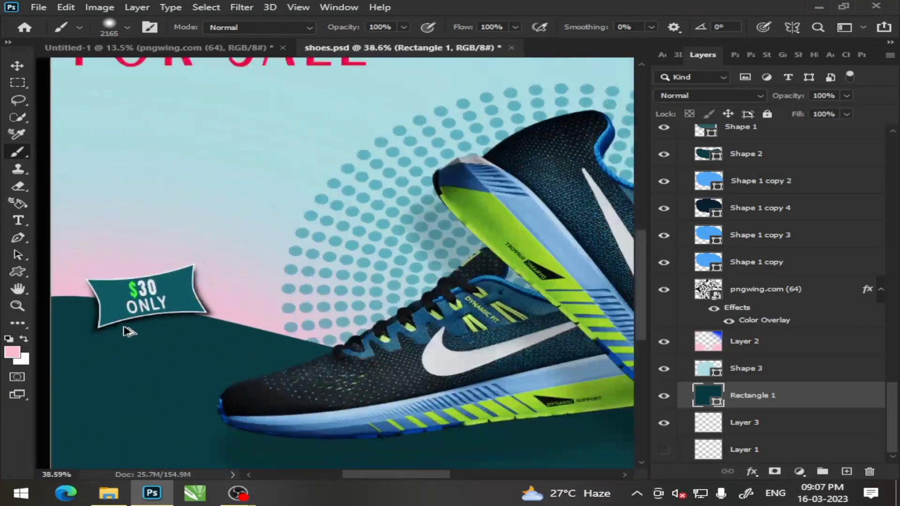
pyautogui.scroll(-5, 129, 324)
pyautogui.scroll(5, 155, 380)
pyautogui.scroll(-3, 66, 422)
pyautogui.scroll(2, 609, 430)
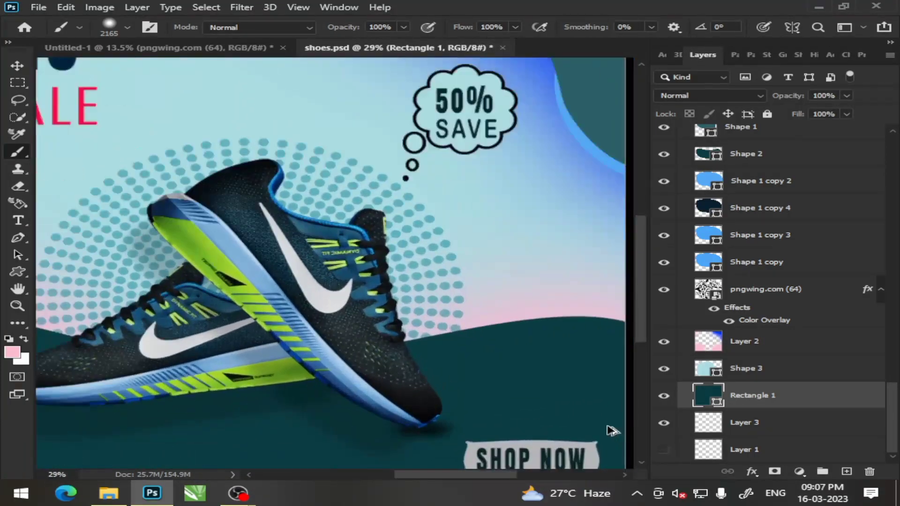
pyautogui.scroll(-1, 609, 430)
pyautogui.scroll(1, 563, 281)
pyautogui.scroll(-2, 508, 103)
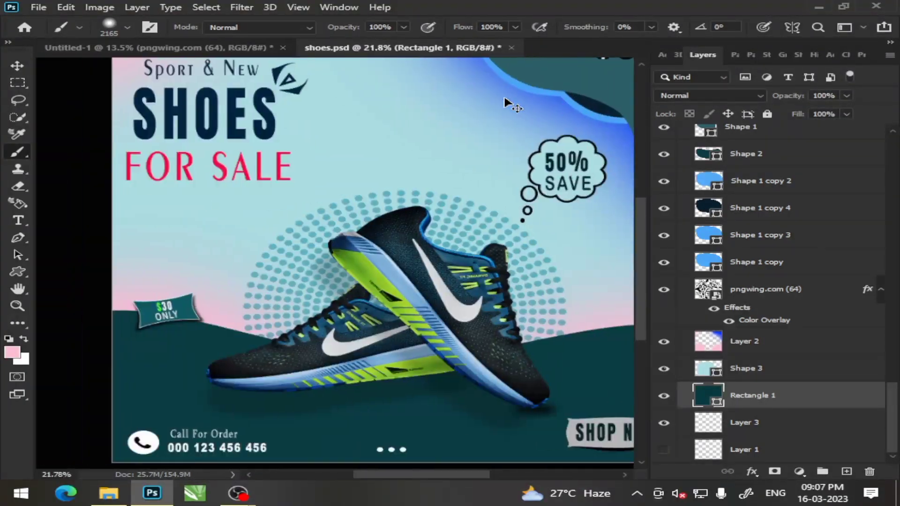
pyautogui.hscroll(2, 516, 107)
pyautogui.scroll(2, 549, 91)
pyautogui.scroll(-3, 538, 101)
pyautogui.scroll(1, 281, 98)
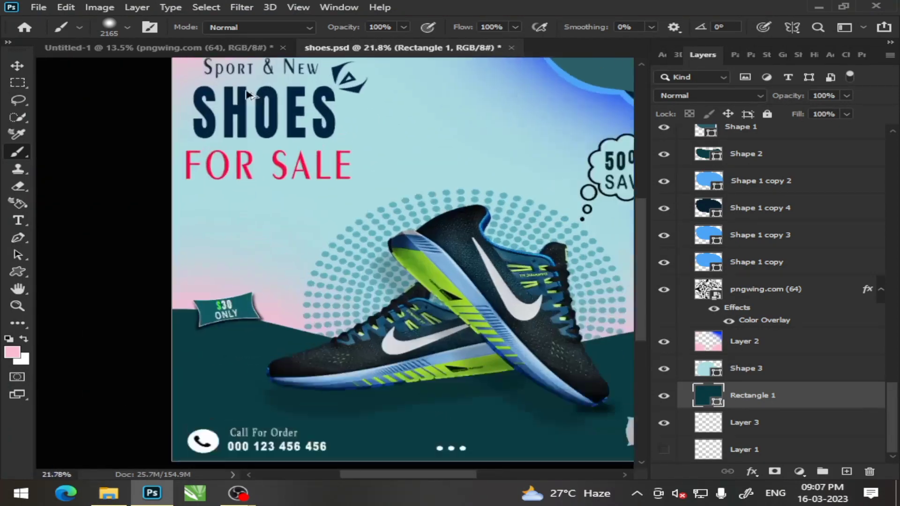
pyautogui.scroll(1, 250, 95)
pyautogui.scroll(-1, 282, 99)
pyautogui.hscroll(2, 328, 108)
pyautogui.hscroll(3, 356, 113)
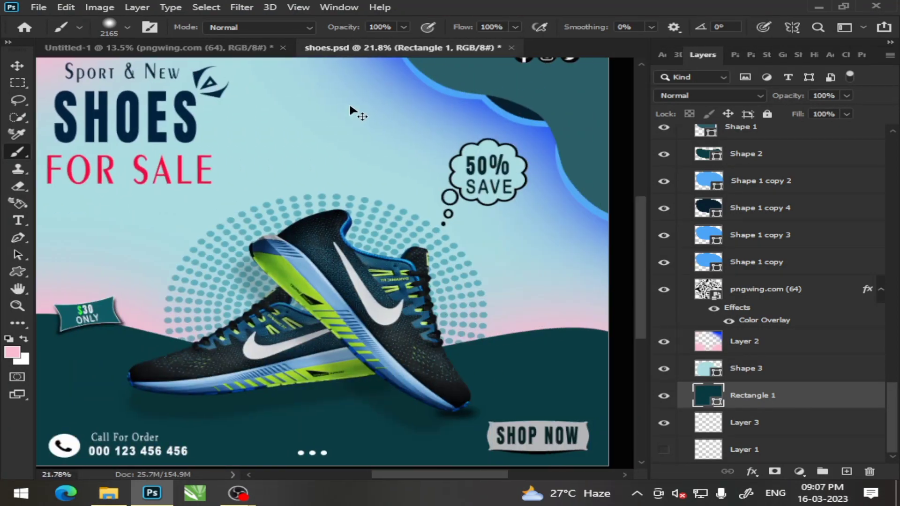
pyautogui.hscroll(2, 351, 110)
pyautogui.hscroll(3, 356, 113)
pyautogui.hscroll(-1, 347, 122)
pyautogui.hscroll(-3, 335, 141)
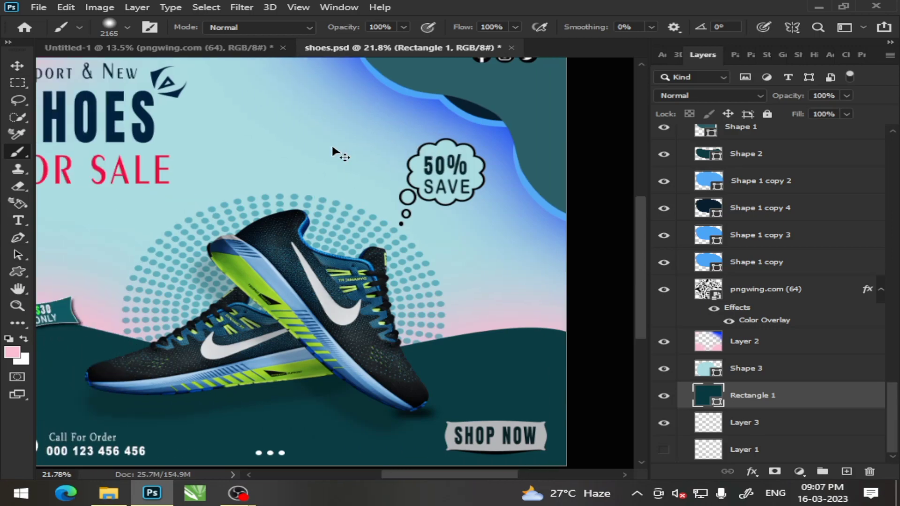
pyautogui.hscroll(-2, 332, 148)
pyautogui.hscroll(1, 342, 157)
pyautogui.scroll(2, 375, 173)
pyautogui.scroll(-3, 398, 189)
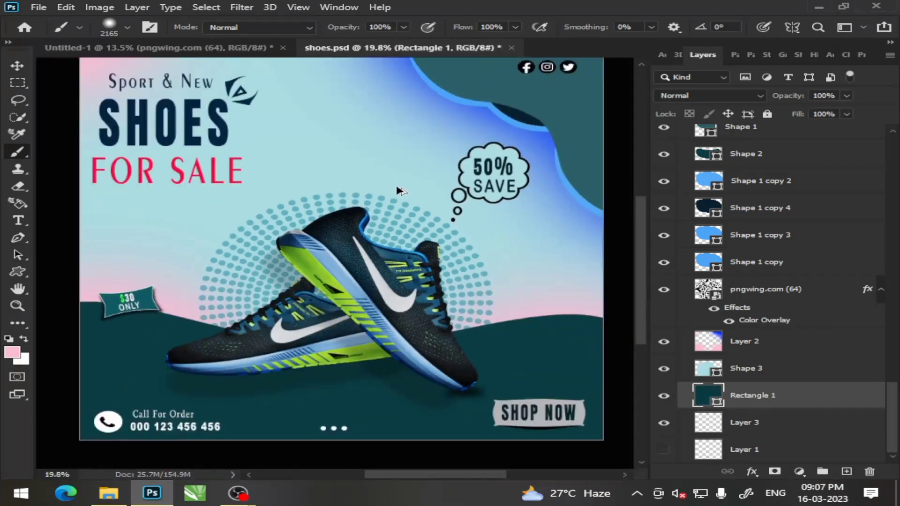
pyautogui.scroll(-1, 397, 190)
pyautogui.scroll(1, 398, 190)
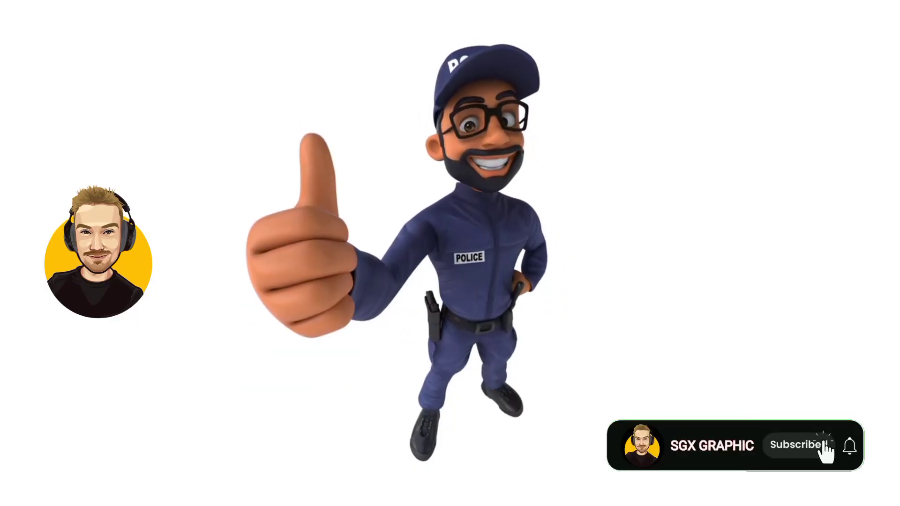